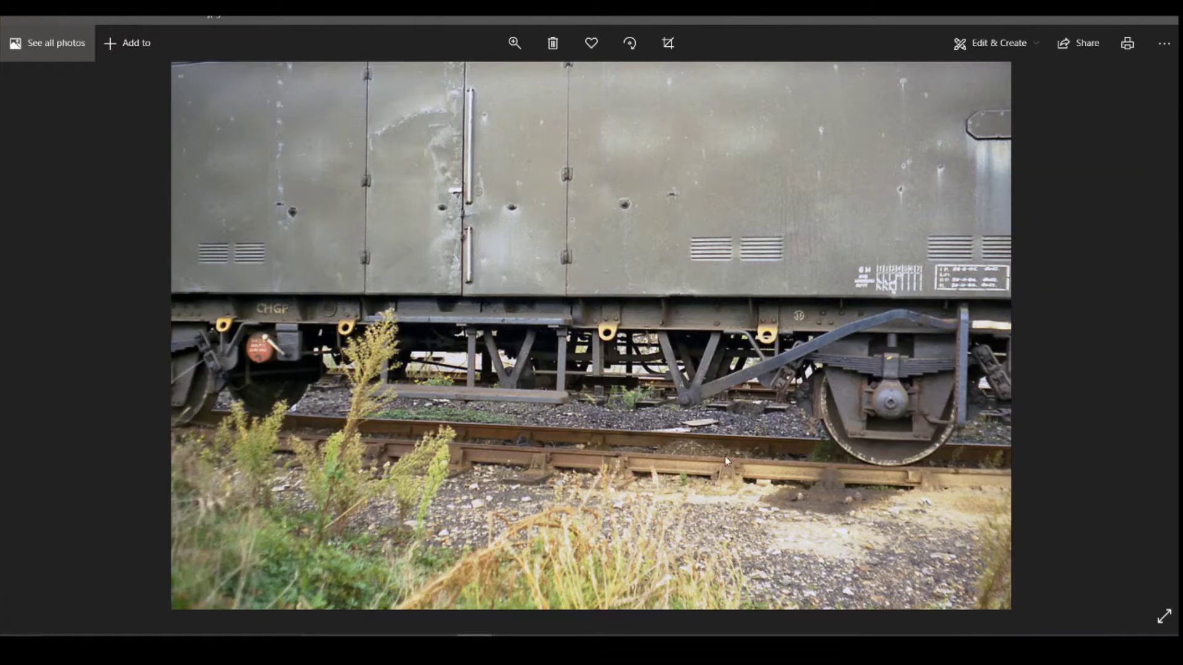
Step: Switch from the reference photo to Fusion 360 and examine the underframe below the van's side doors
{"action": "key", "text": "alt+Tab"}
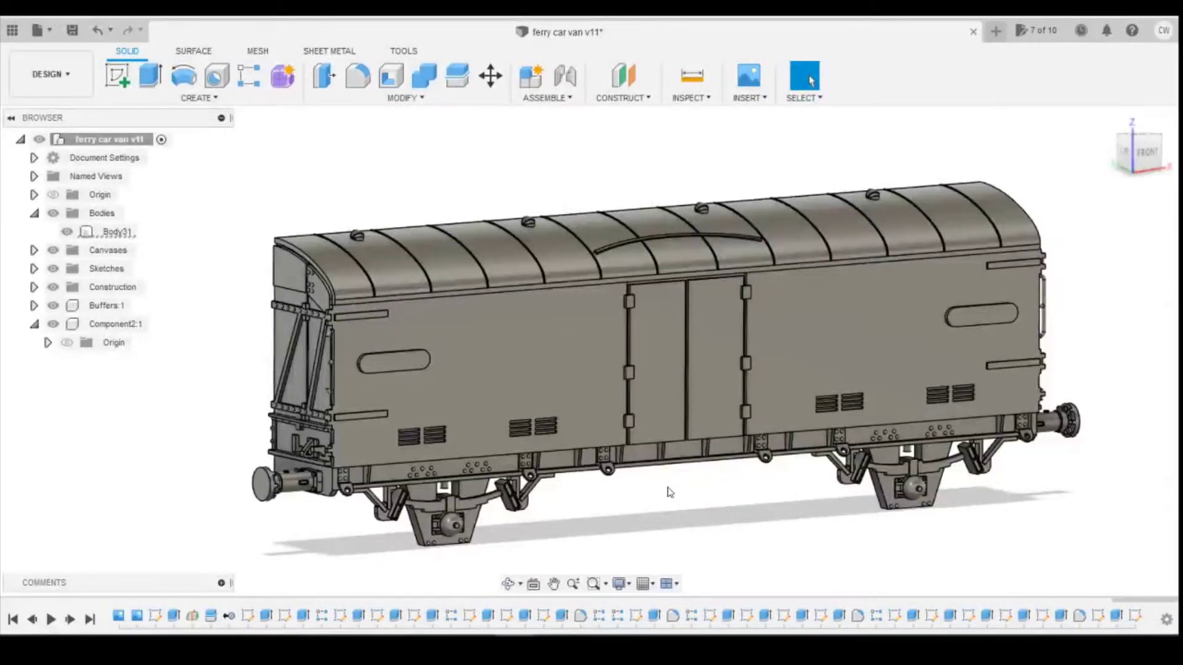
{"action": "left_click", "coordinate": [687, 464]}
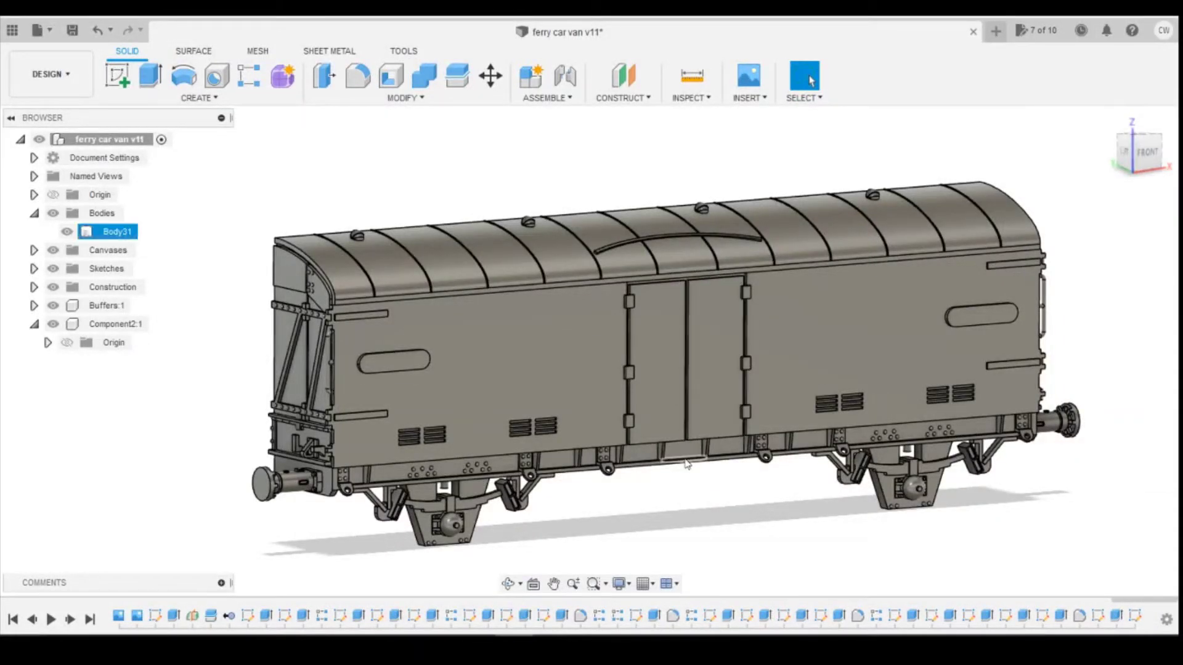
{"action": "scroll", "coordinate": [565, 469], "scroll_direction": "up", "scroll_amount": 5}
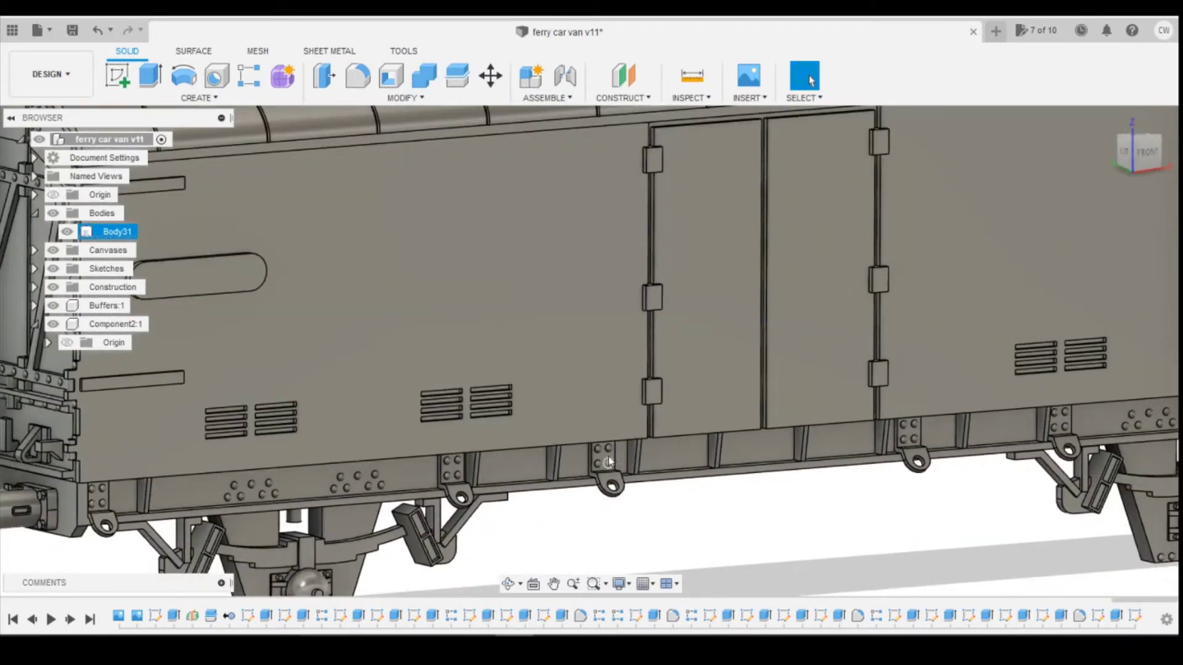
{"action": "scroll", "coordinate": [603, 452], "scroll_direction": "down", "scroll_amount": 4}
Step: Create a construction plane offset -0.60 mm from the side face of the underframe rib below the left door hinges, using the photo as reference
{"action": "left_click", "coordinate": [624, 76]}
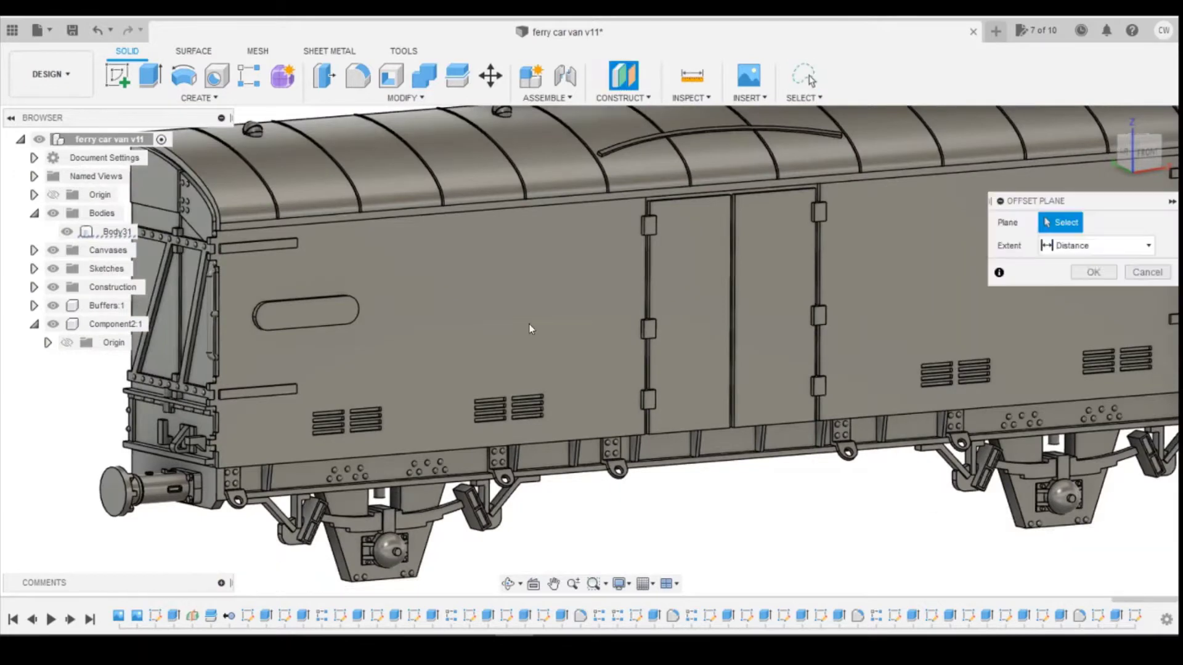
{"action": "scroll", "coordinate": [595, 447], "scroll_direction": "up", "scroll_amount": 3}
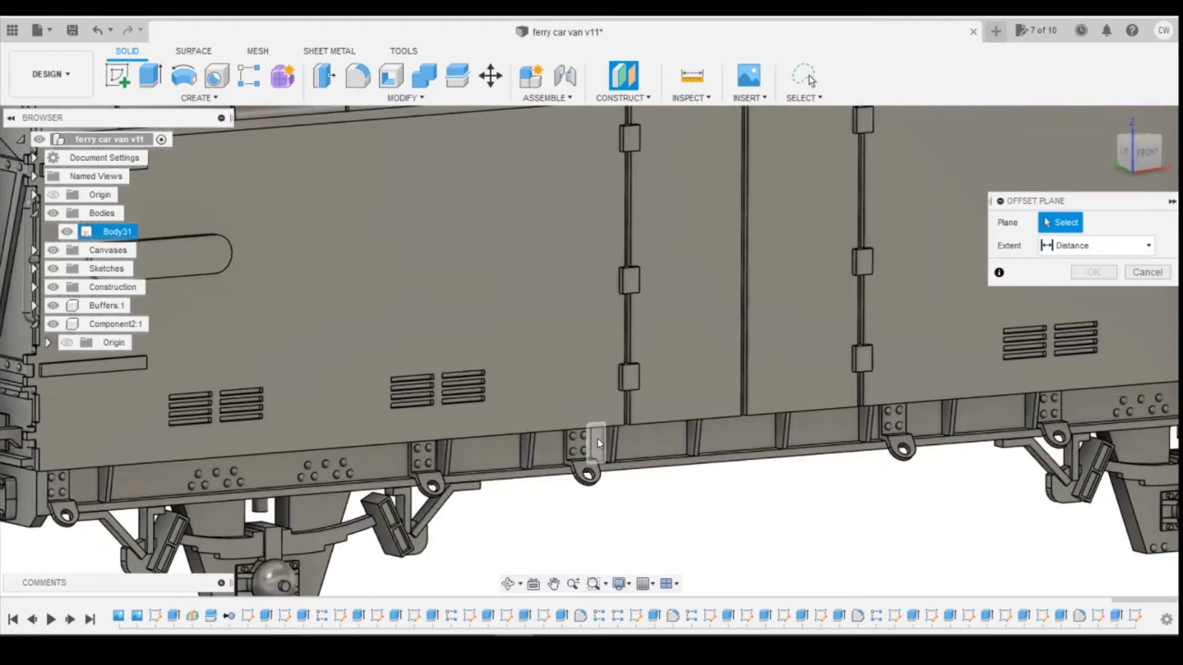
{"action": "scroll", "coordinate": [598, 443], "scroll_direction": "up", "scroll_amount": 2}
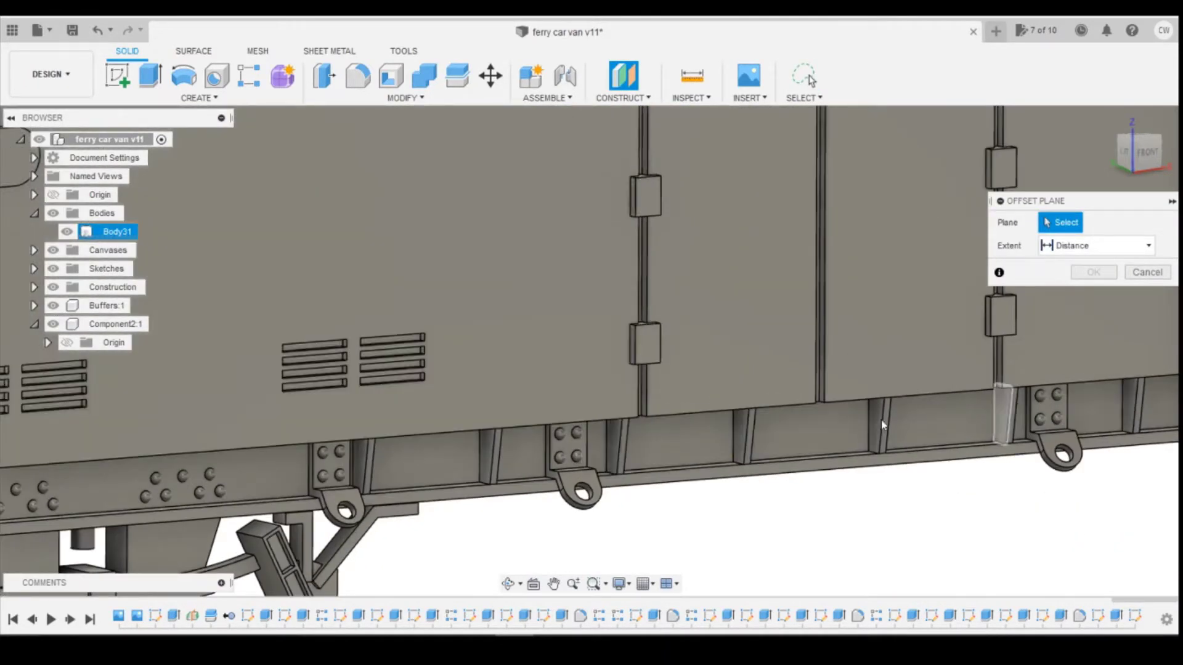
{"action": "scroll", "coordinate": [612, 431], "scroll_direction": "up", "scroll_amount": 2}
{"action": "left_click", "coordinate": [611, 430]}
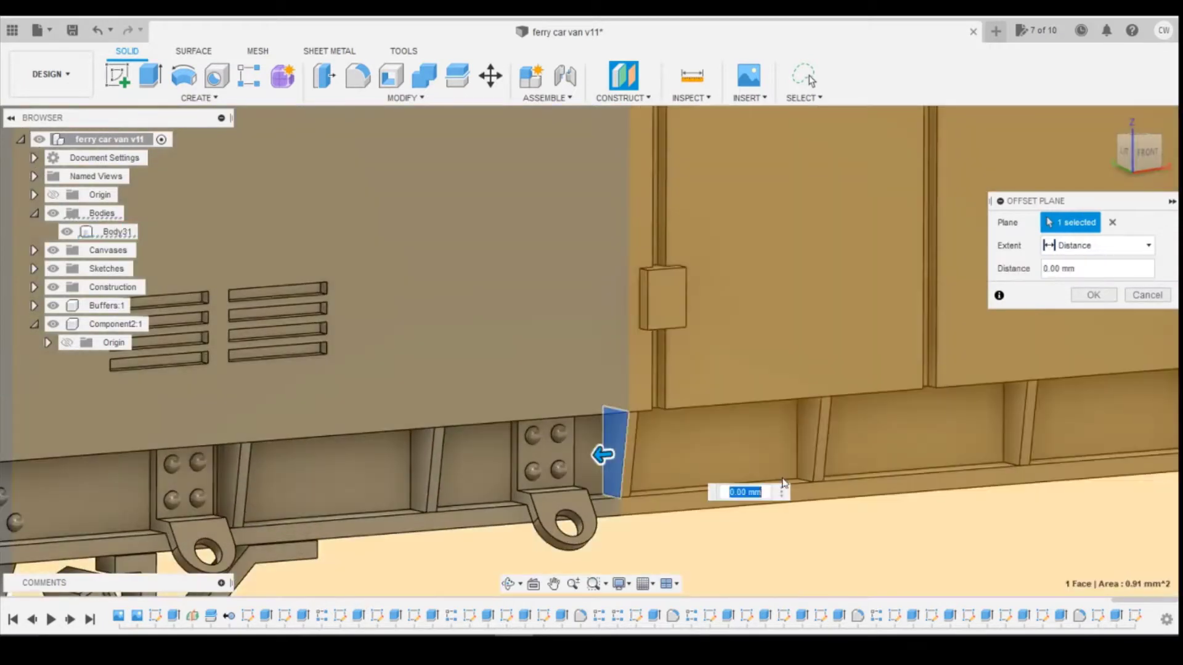
{"action": "left_click", "coordinate": [1146, 151]}
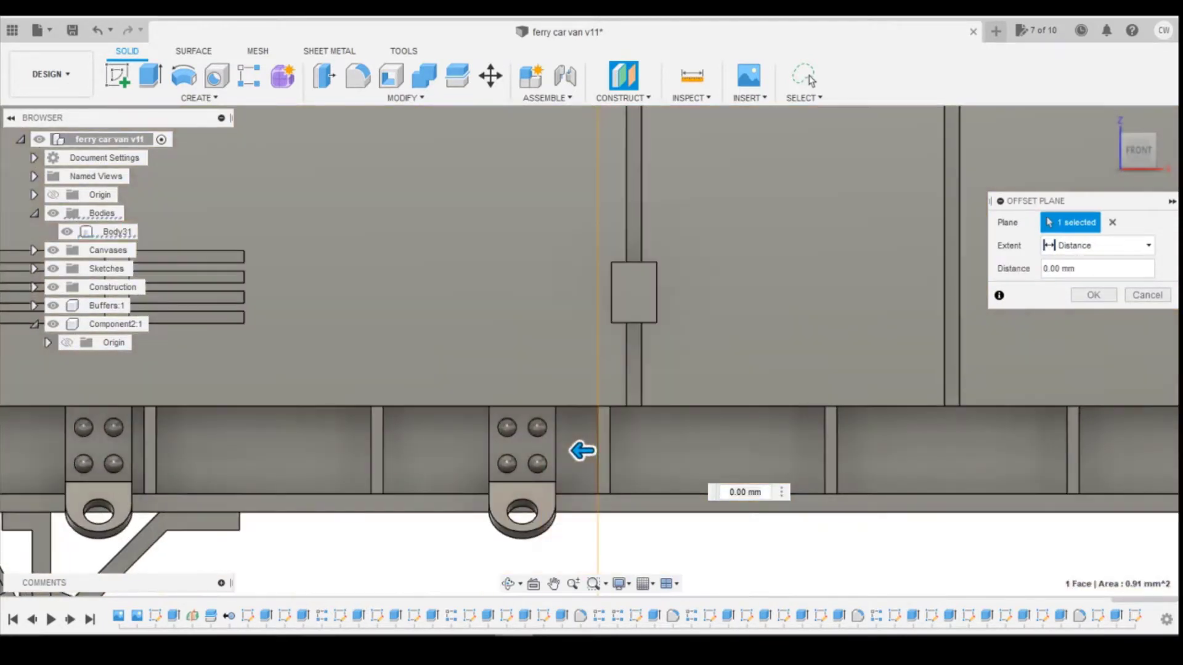
{"action": "left_click", "coordinate": [563, 591]}
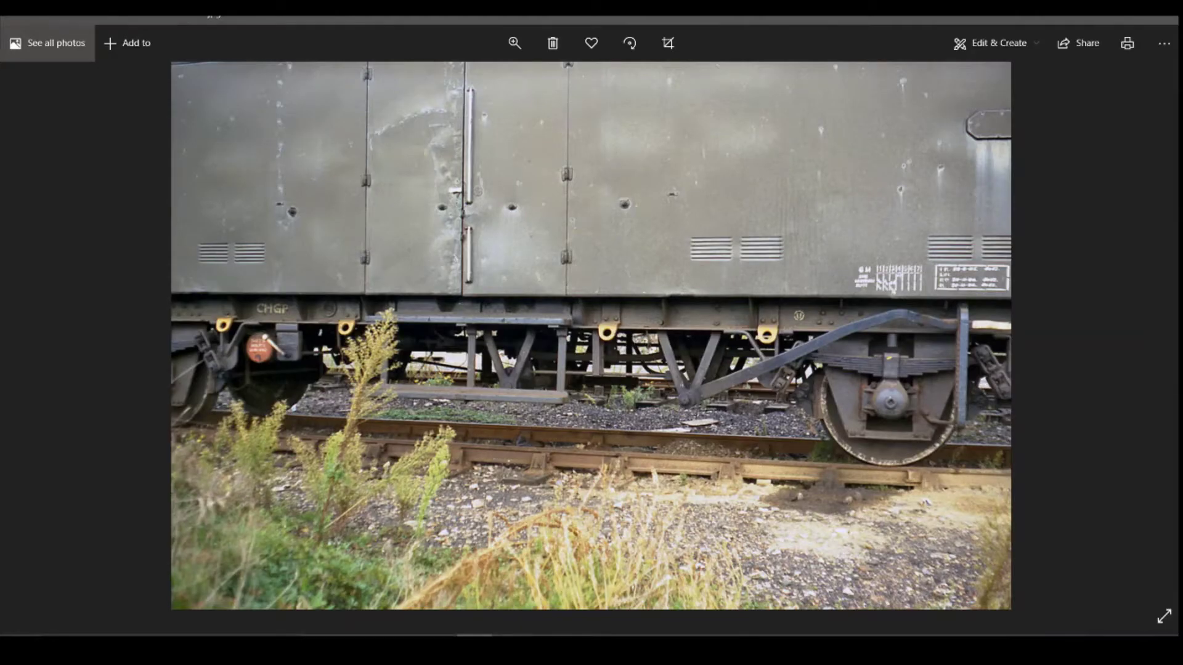
{"action": "key", "text": "alt+Tab"}
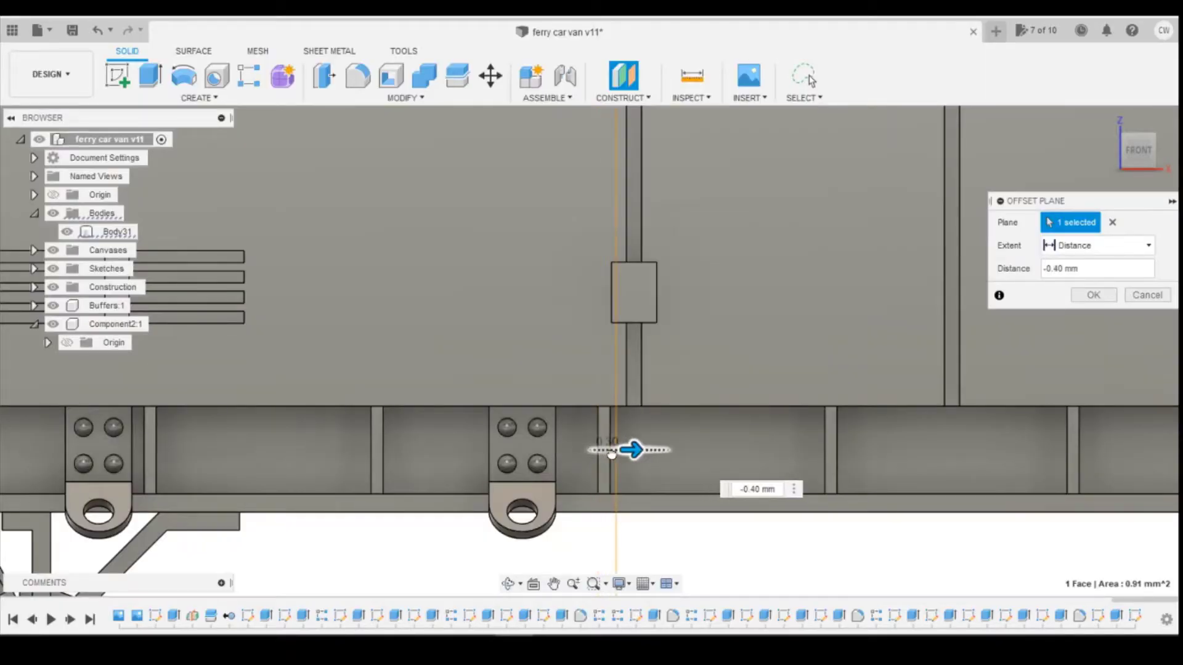
{"action": "left_click_drag", "start_coordinate": [612, 454], "coordinate": [616, 454]}
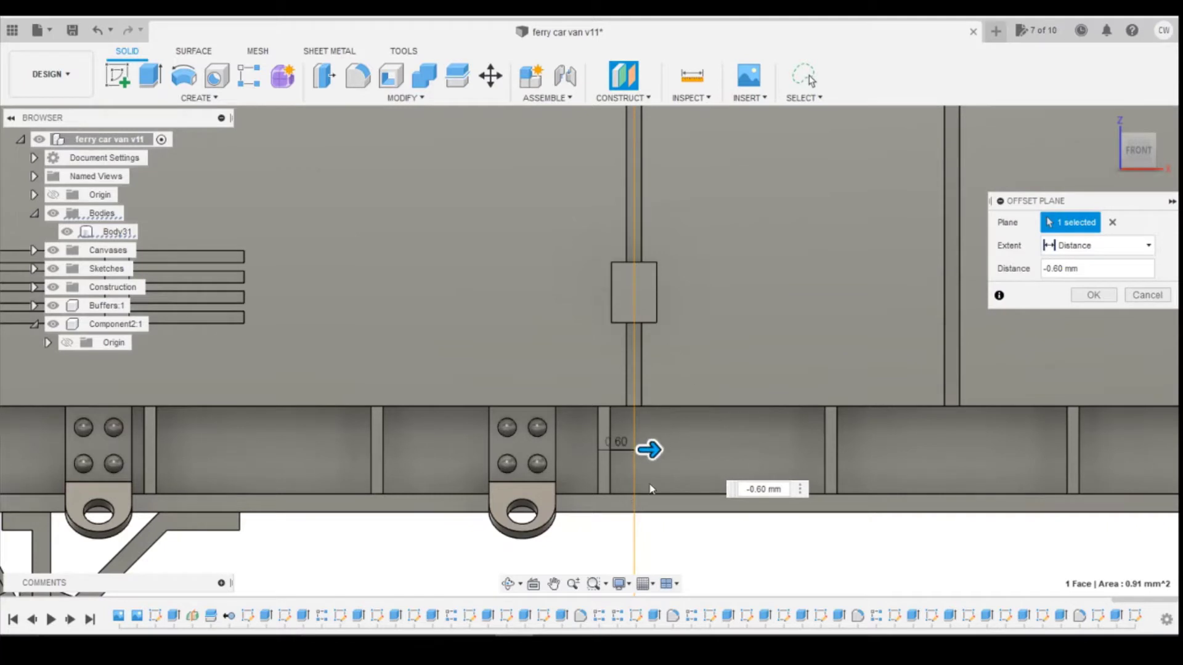
{"action": "left_click", "coordinate": [1094, 296]}
Step: Start a sketch on the new offset plane, view it from the left side and turn on Slice
{"action": "scroll", "coordinate": [795, 370], "scroll_direction": "down", "scroll_amount": 5}
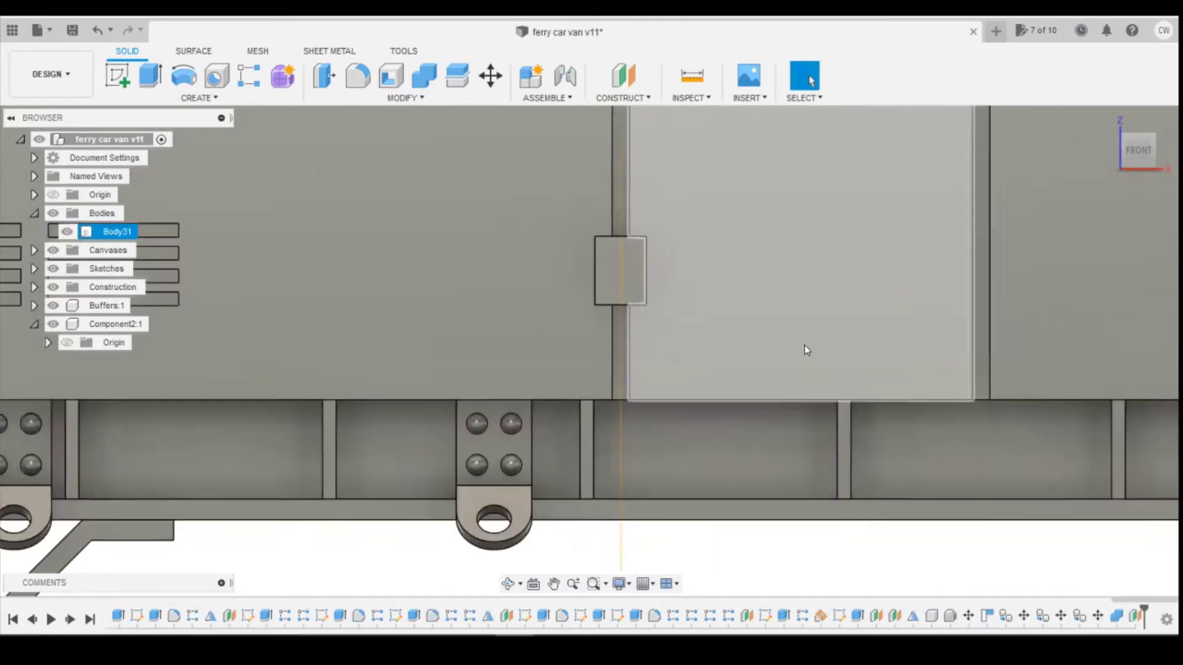
{"action": "left_click", "coordinate": [119, 73]}
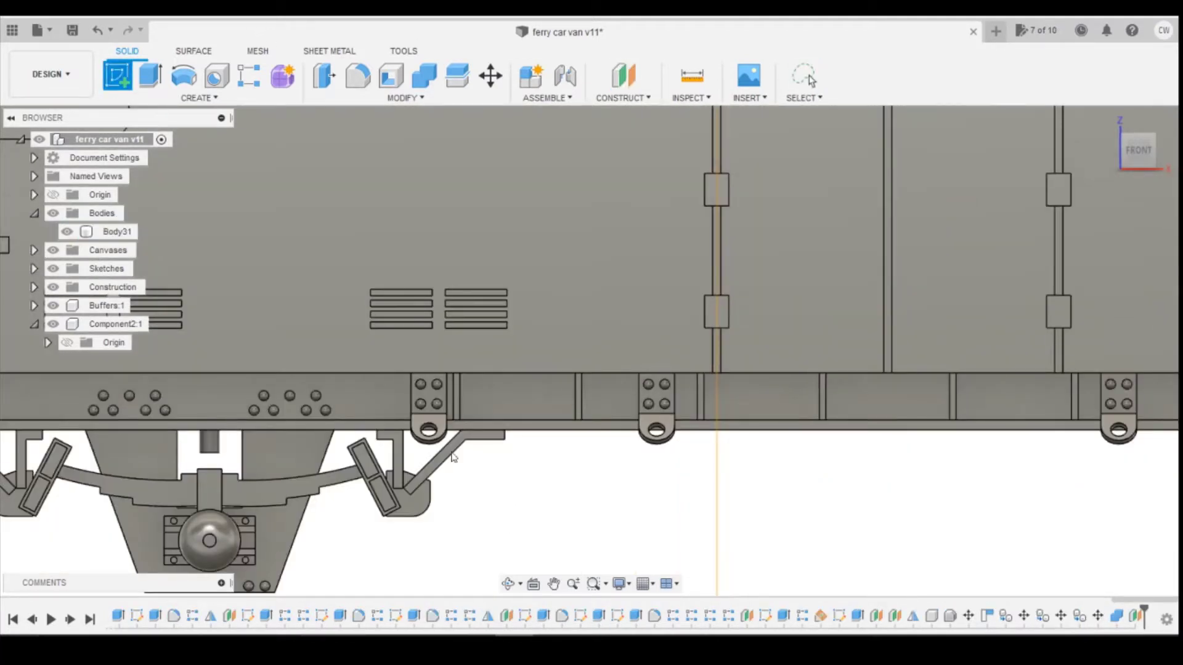
{"action": "left_click", "coordinate": [716, 514]}
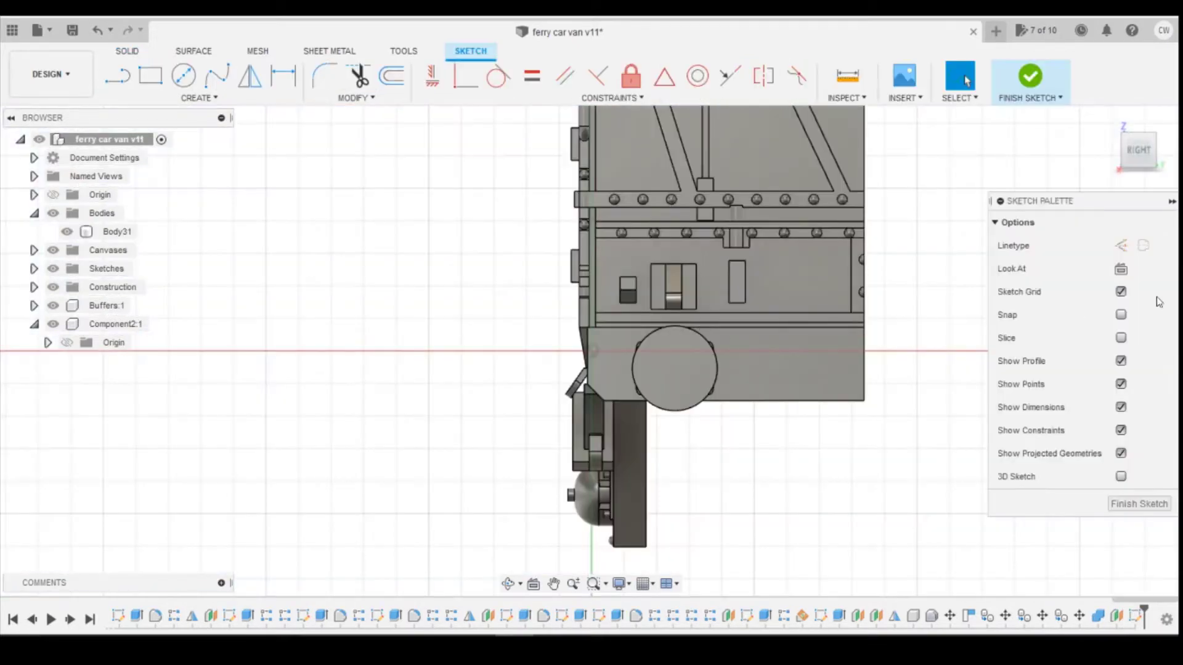
{"action": "left_click_drag", "start_coordinate": [1131, 158], "coordinate": [1123, 151]}
{"action": "left_click", "coordinate": [1123, 151]}
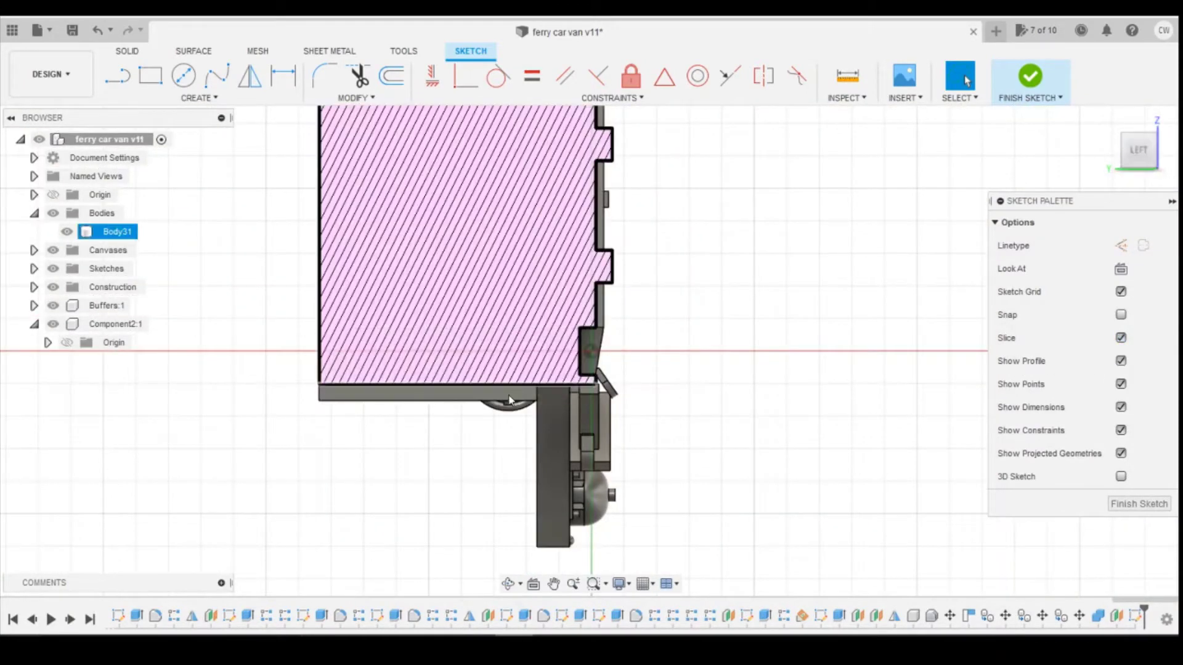
{"action": "scroll", "coordinate": [554, 357], "scroll_direction": "up", "scroll_amount": 4}
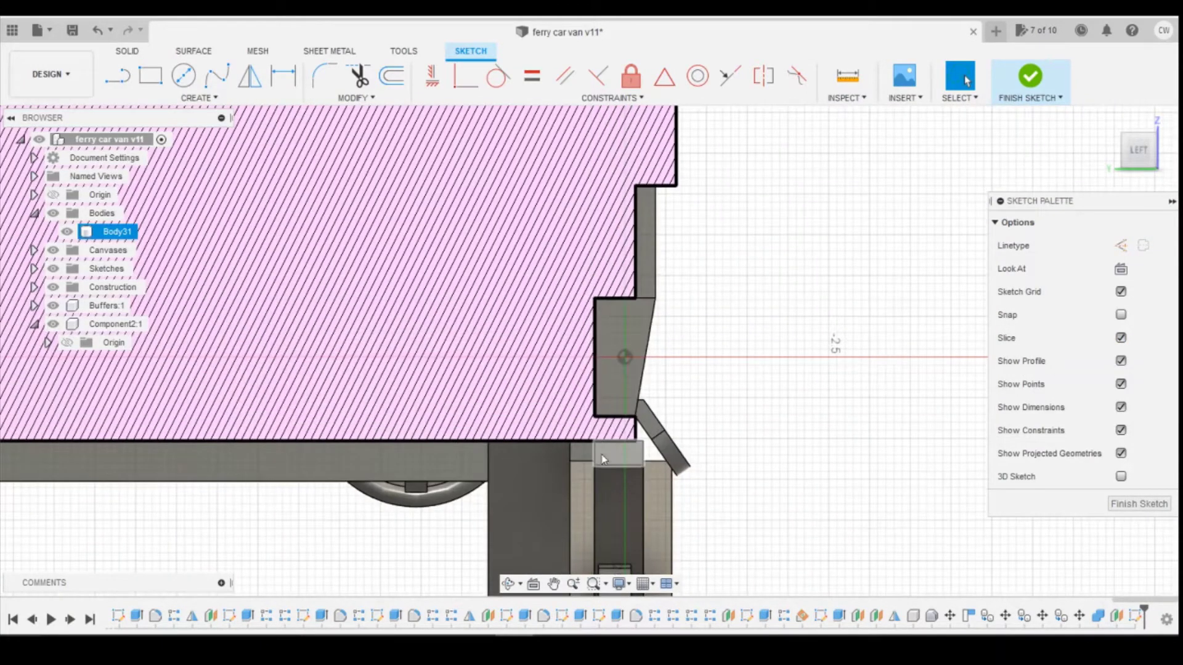
Step: Check the reference photo, then sketch a narrow upright rectangle inside the underframe channel recess
{"action": "left_click", "coordinate": [561, 612]}
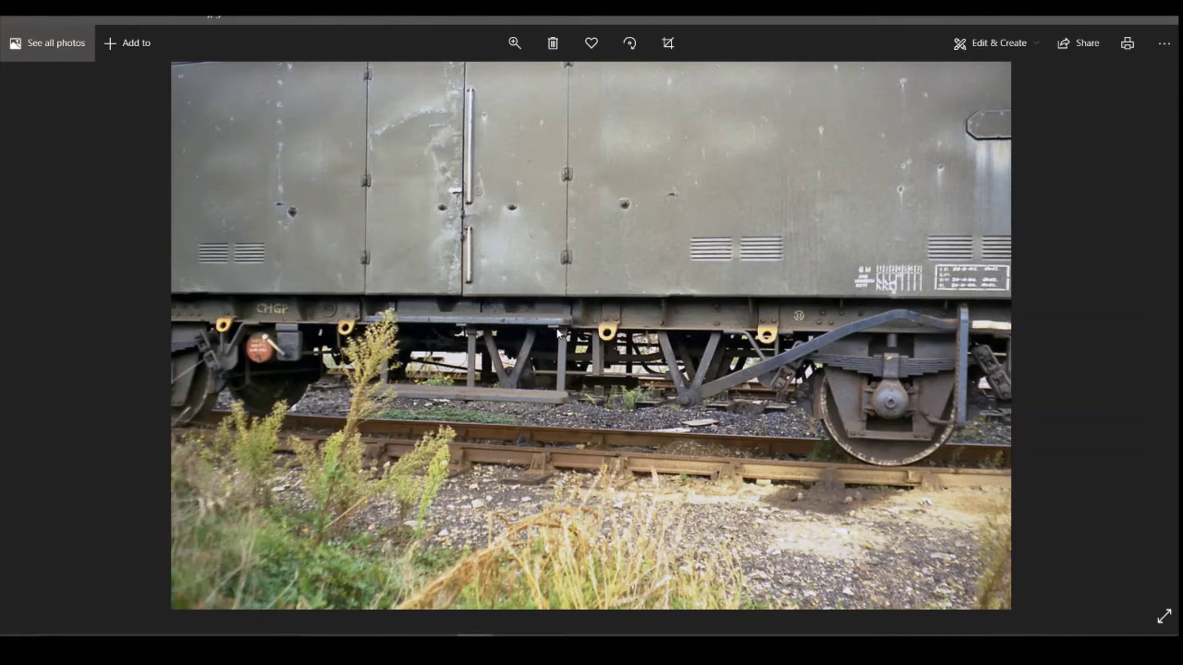
{"action": "key", "text": "alt+Tab"}
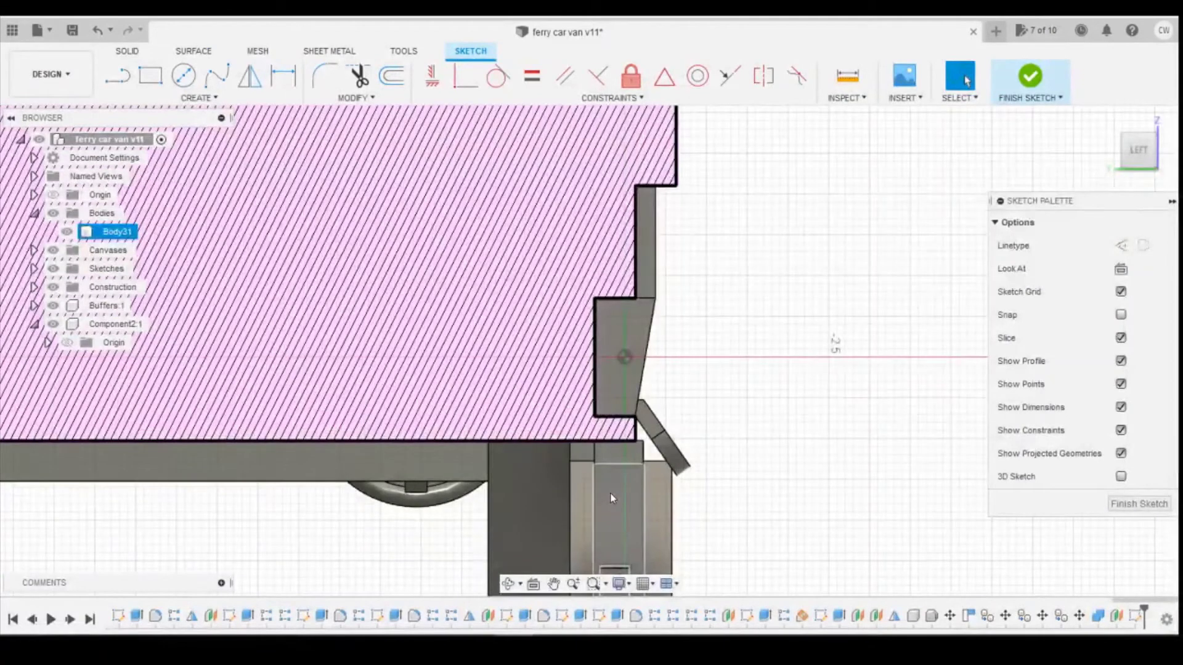
{"action": "left_click", "coordinate": [151, 77]}
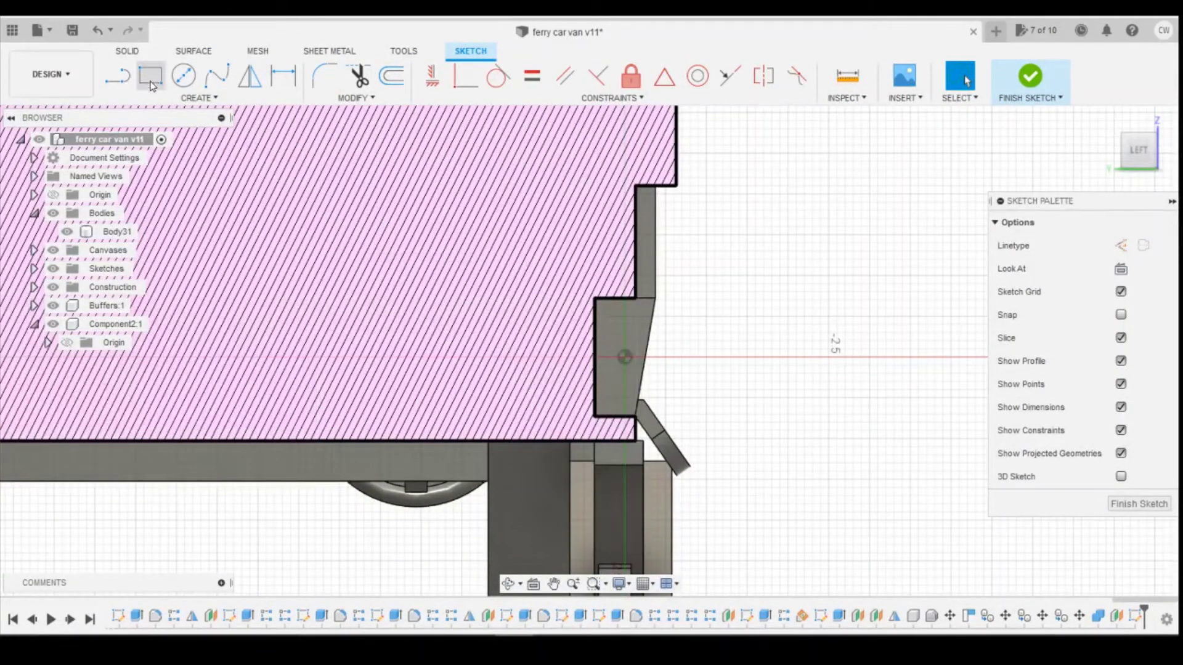
{"action": "left_click", "coordinate": [602, 304]}
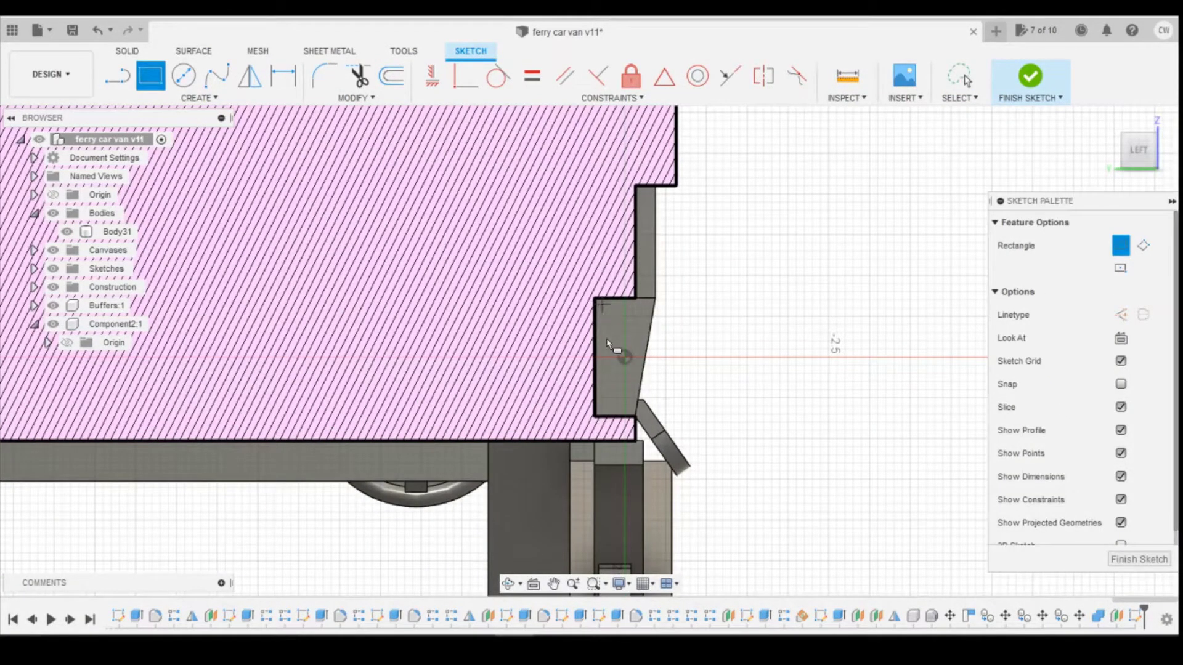
{"action": "left_click", "coordinate": [620, 411]}
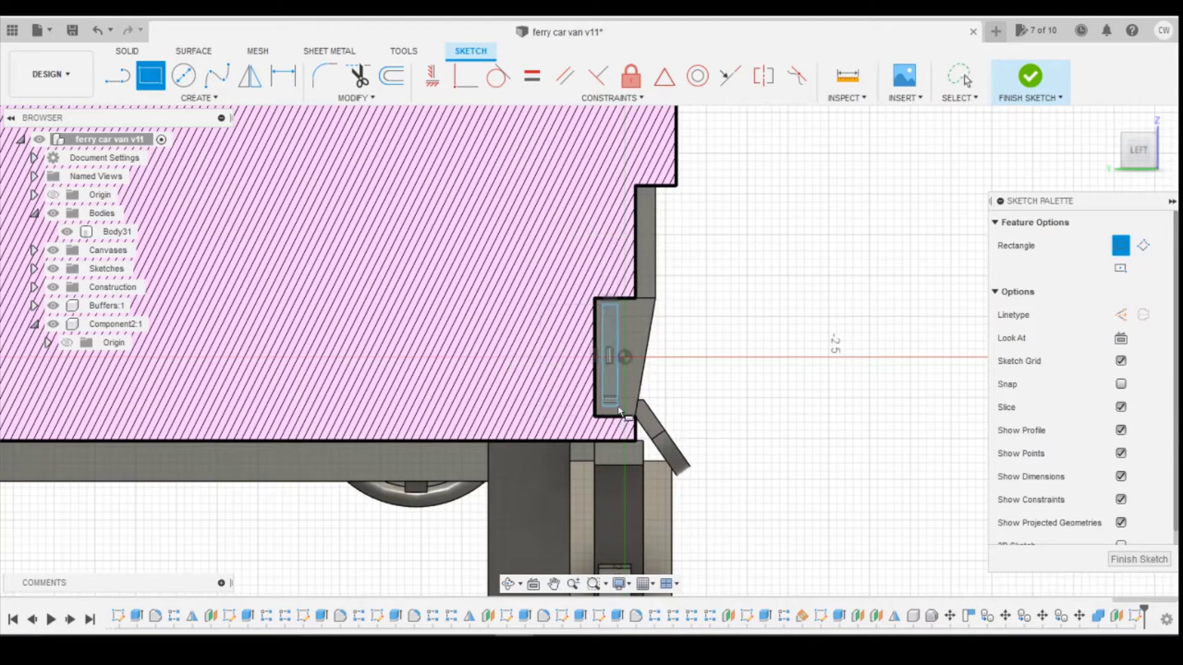
Step: Make the upright rectangle's inner corners coincident with the upper and lower inner corners of the channel recess
{"action": "left_click", "coordinate": [465, 75]}
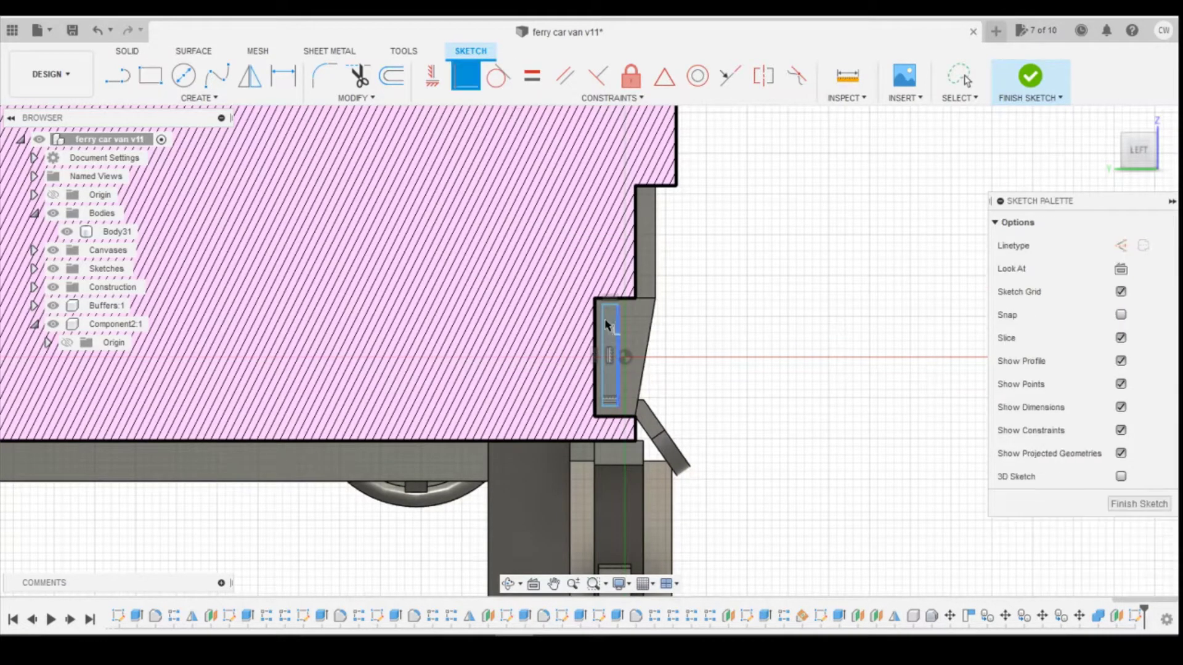
{"action": "left_click", "coordinate": [602, 305]}
{"action": "scroll", "coordinate": [597, 303], "scroll_direction": "up", "scroll_amount": 3}
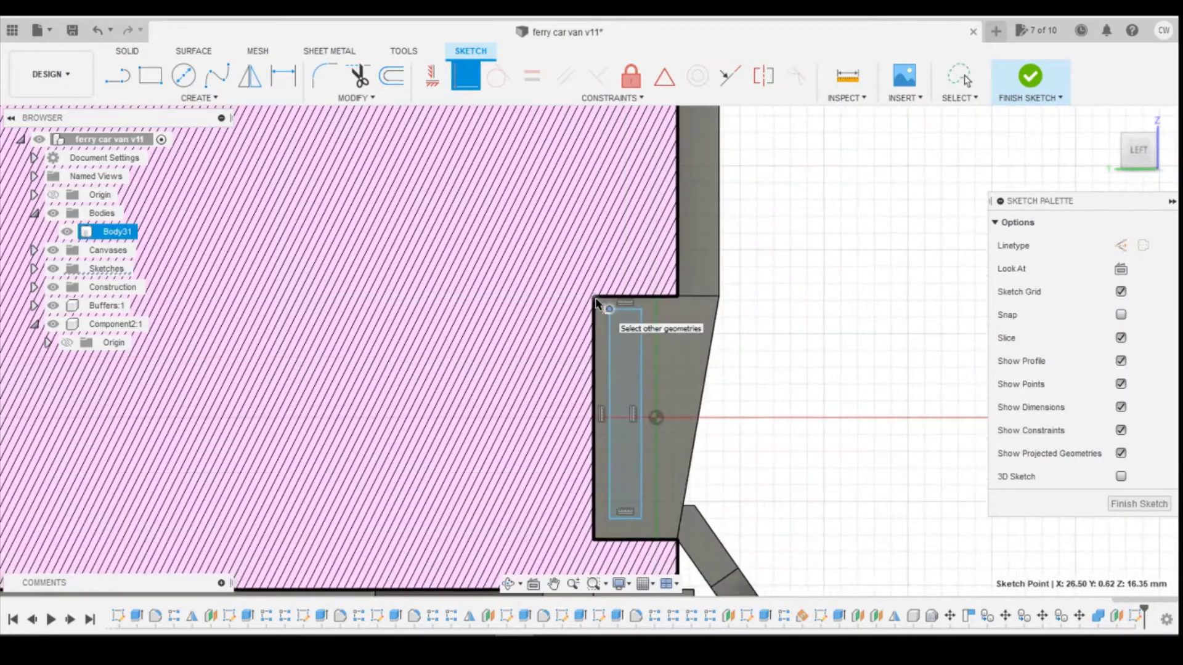
{"action": "mouse_move", "coordinate": [596, 304]}
{"action": "left_mouse_down"}
{"action": "mouse_move", "coordinate": [626, 515]}
{"action": "mouse_move", "coordinate": [605, 539]}
{"action": "left_mouse_up"}
{"action": "left_click", "coordinate": [591, 539]}
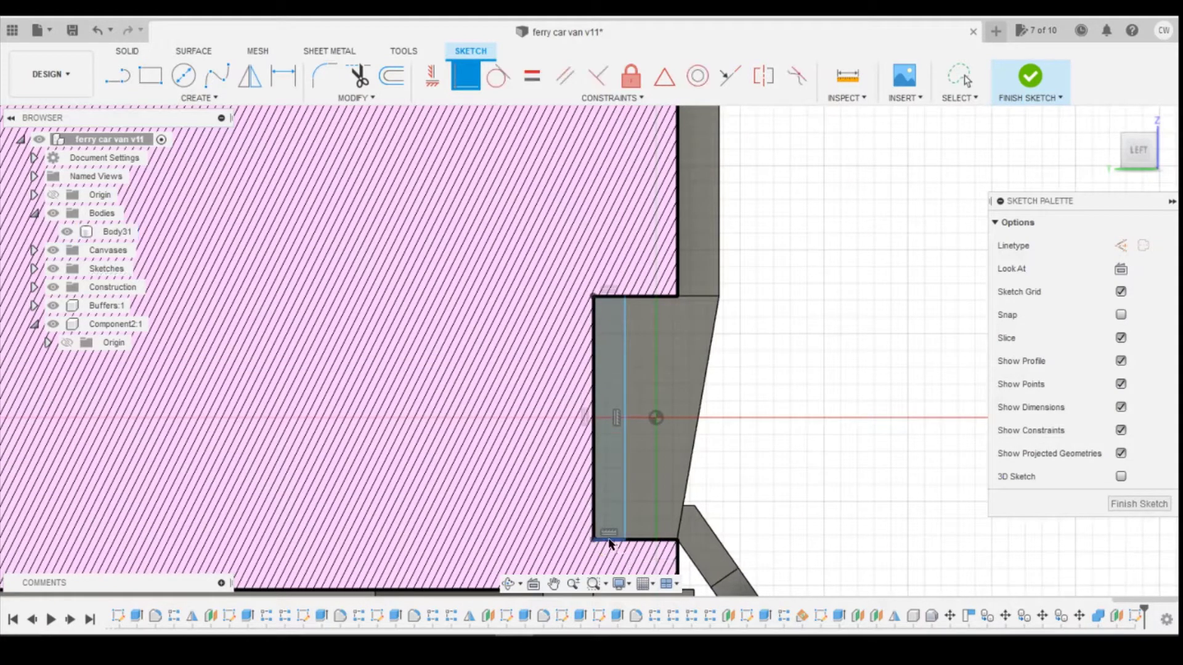
Step: Dimension the upright rectangle's width to 0.2 mm
{"action": "left_click", "coordinate": [610, 541]}
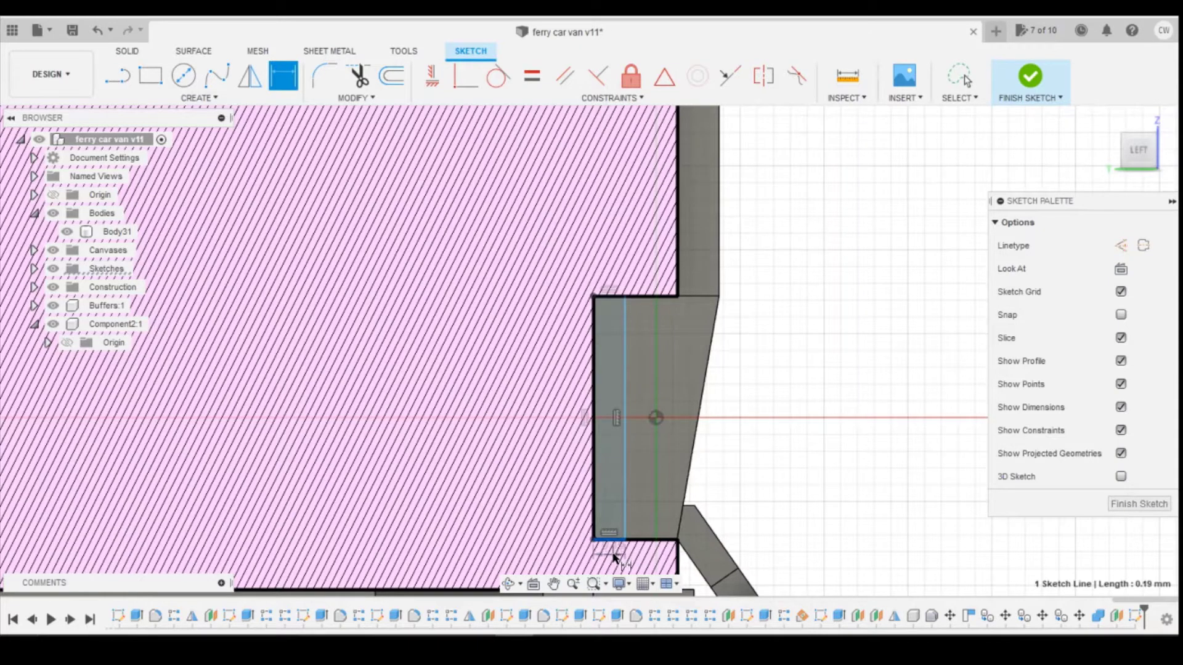
{"action": "left_click", "coordinate": [614, 558]}
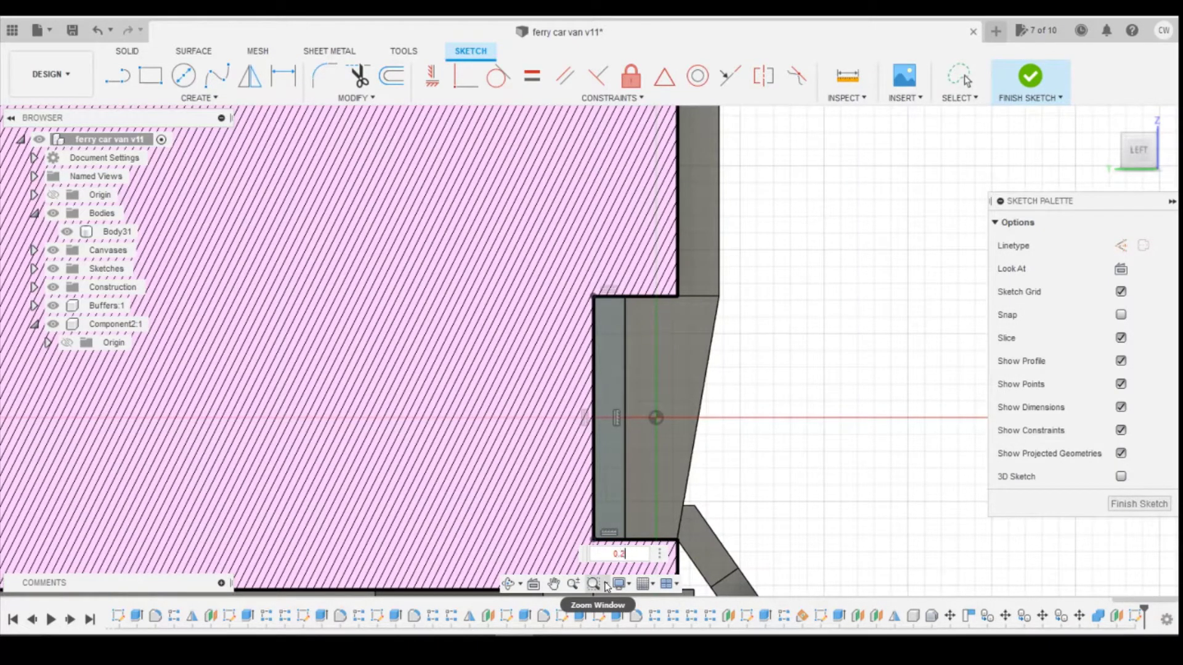
{"action": "key", "text": "Return"}
{"action": "scroll", "coordinate": [689, 527], "scroll_direction": "down", "scroll_amount": 2}
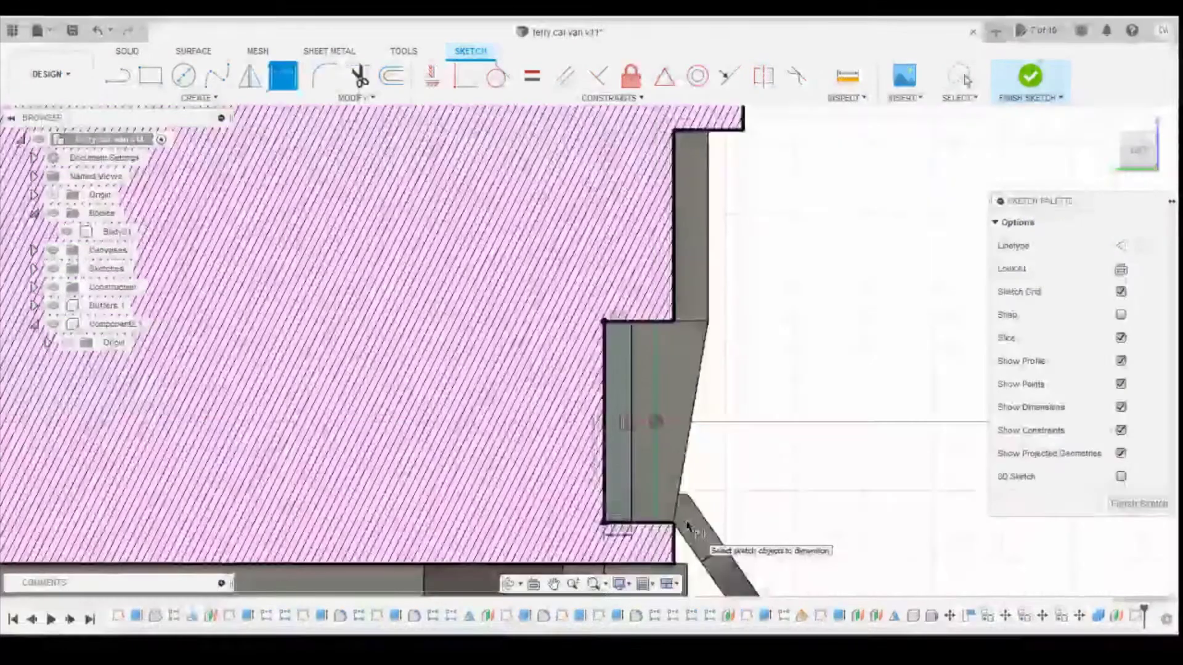
{"action": "scroll", "coordinate": [449, 258], "scroll_direction": "down", "scroll_amount": 2}
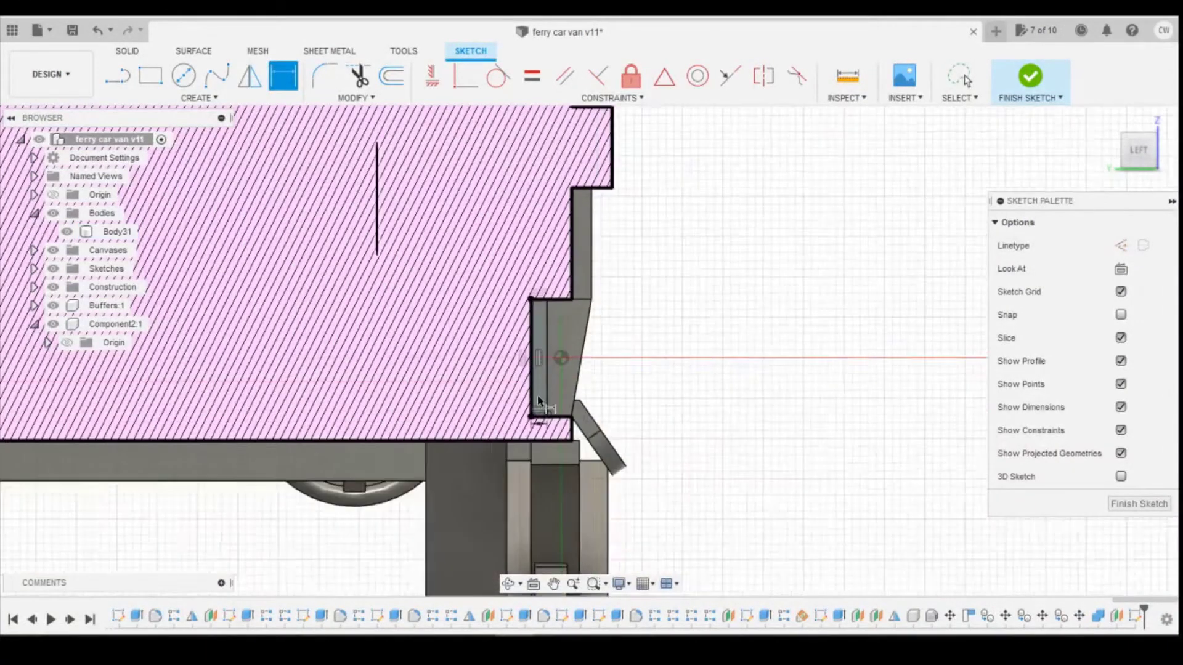
Step: Sketch a horizontal rectangle 1.5 mm long and 0.2 mm high, extending outward from the upright rectangle's lower outer corner
{"action": "key", "text": "r"}
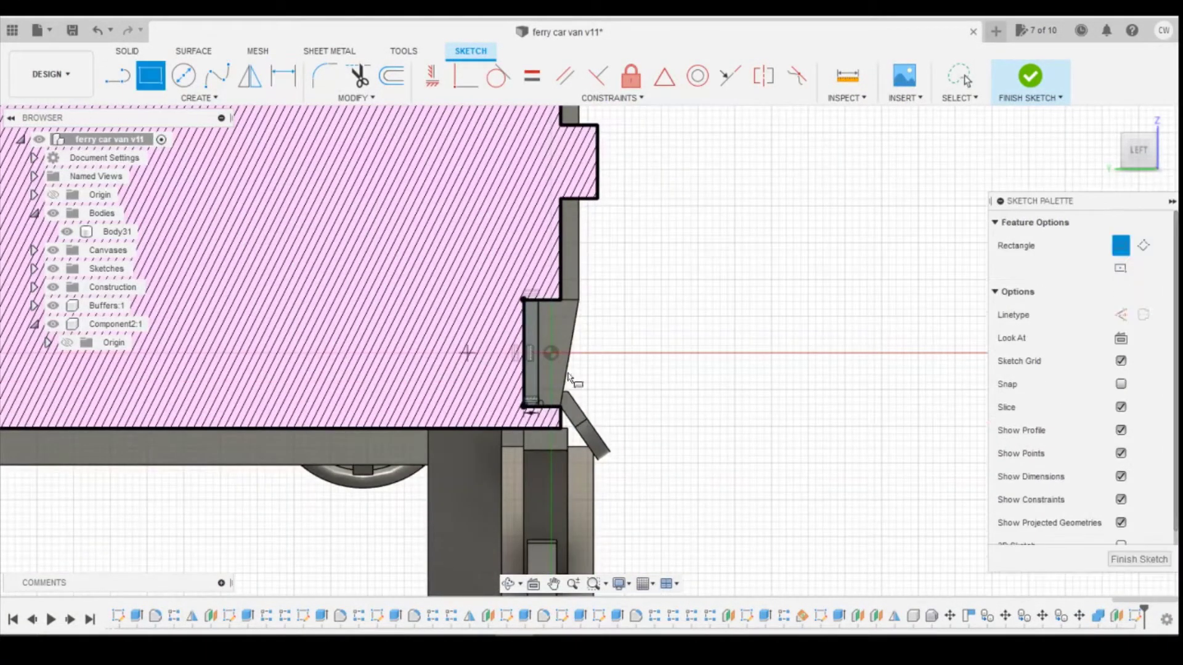
{"action": "scroll", "coordinate": [569, 378], "scroll_direction": "up", "scroll_amount": 3}
{"action": "left_click", "coordinate": [570, 444]}
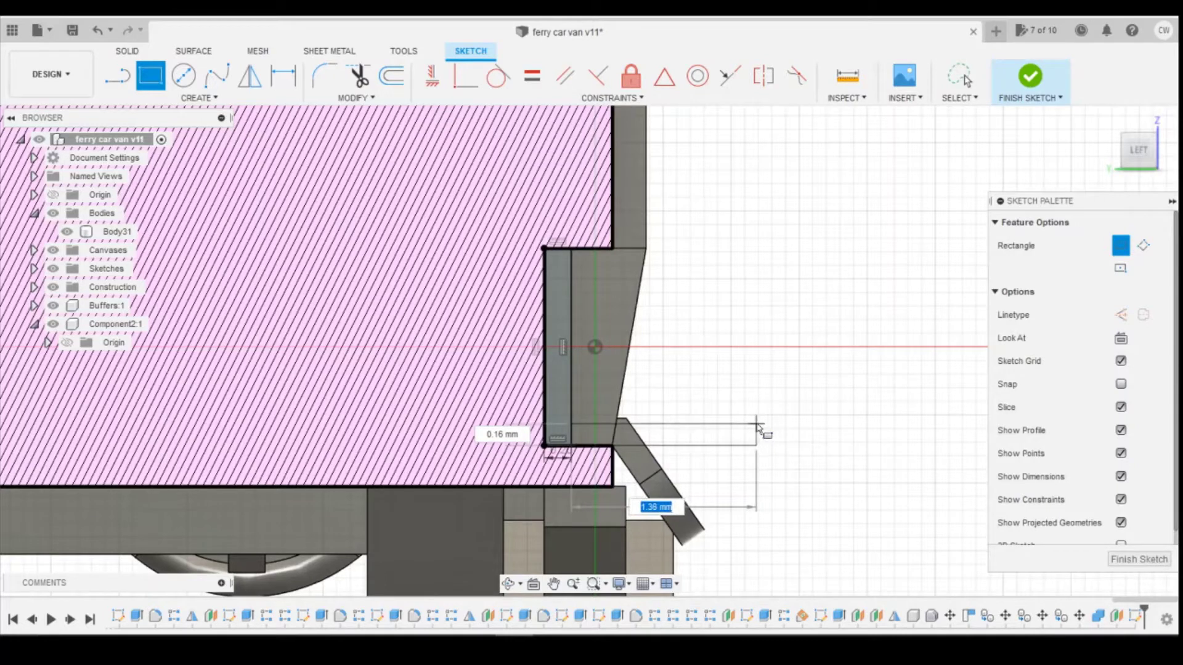
{"action": "key", "text": "Tab"}
{"action": "type", "text": "0"}
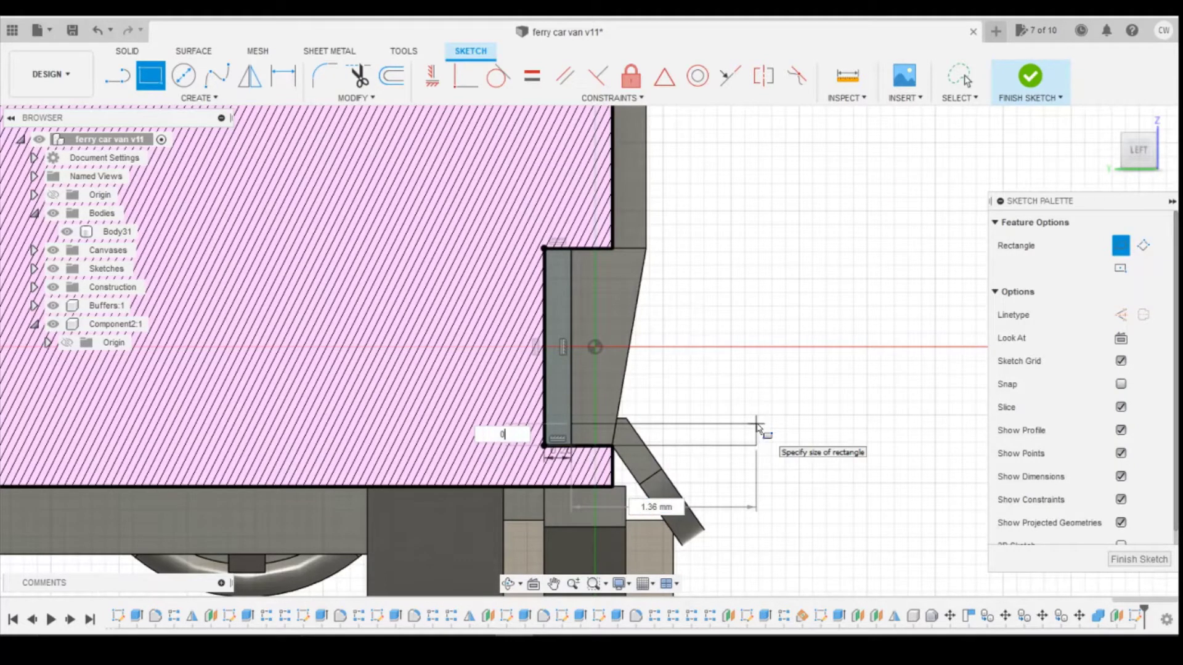
{"action": "key", "text": "Tab"}
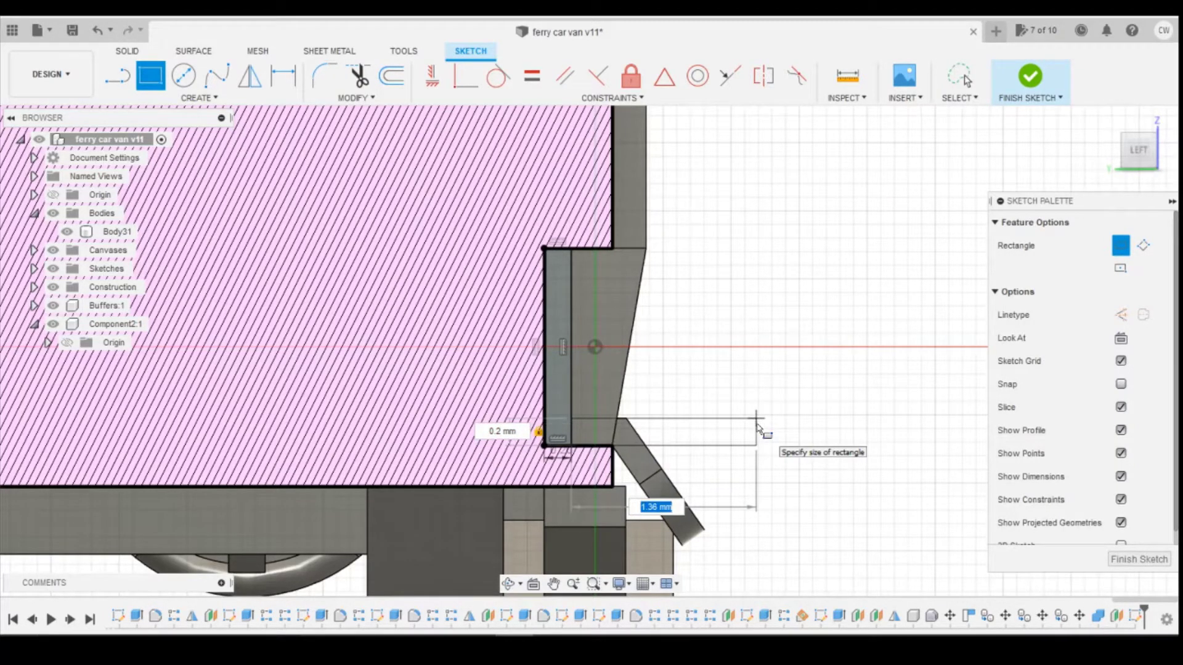
{"action": "type", "text": "1.5"}
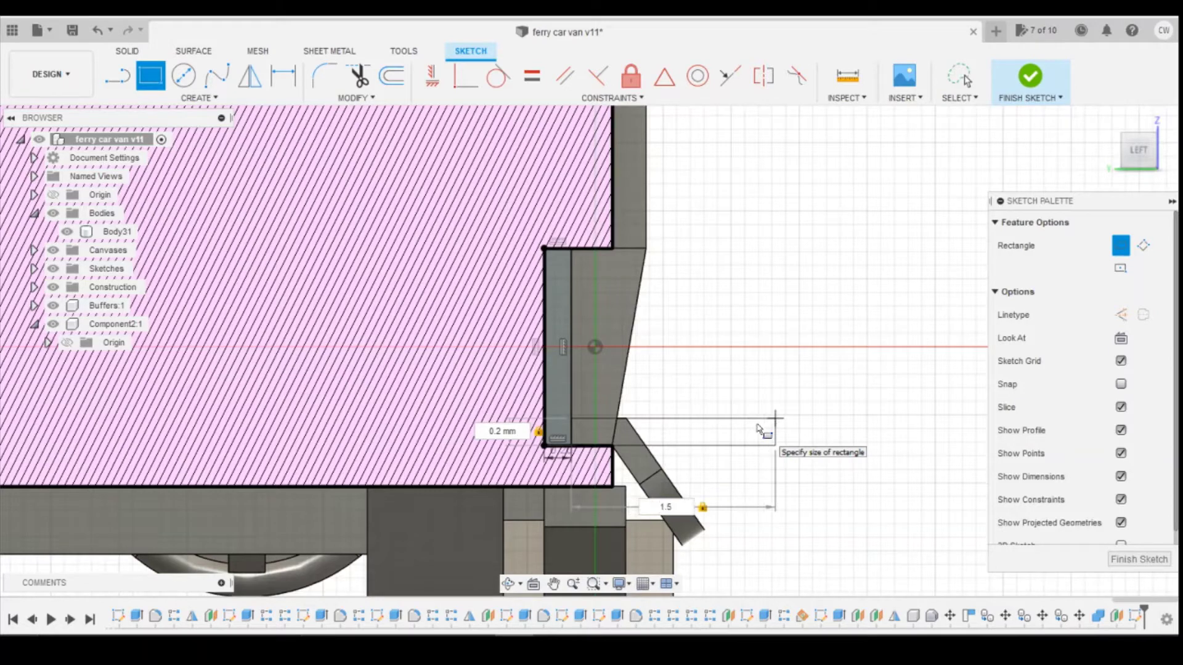
{"action": "key", "text": "Return"}
{"action": "scroll", "coordinate": [759, 419], "scroll_direction": "down", "scroll_amount": 3}
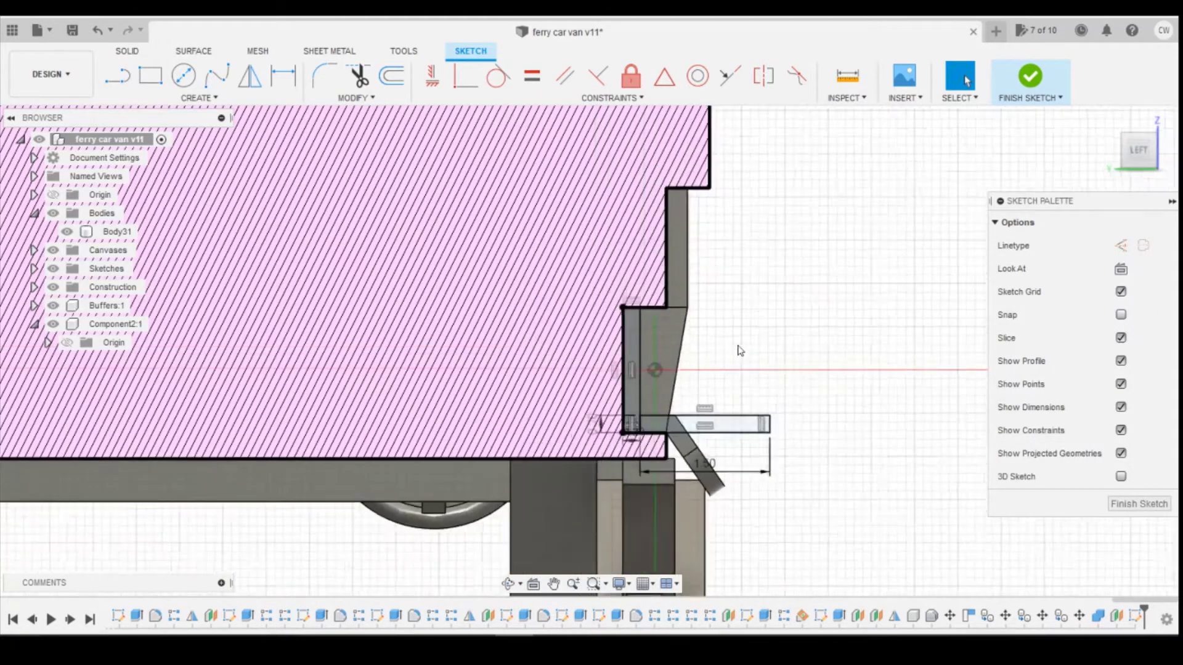
Step: Check the reference photo and sketch an upright rectangle 0.4 mm wide and 4.75 mm high, hanging from the 1.5 mm rectangle's lower edge
{"action": "key", "text": "r"}
{"action": "scroll", "coordinate": [815, 240], "scroll_direction": "down", "scroll_amount": 3}
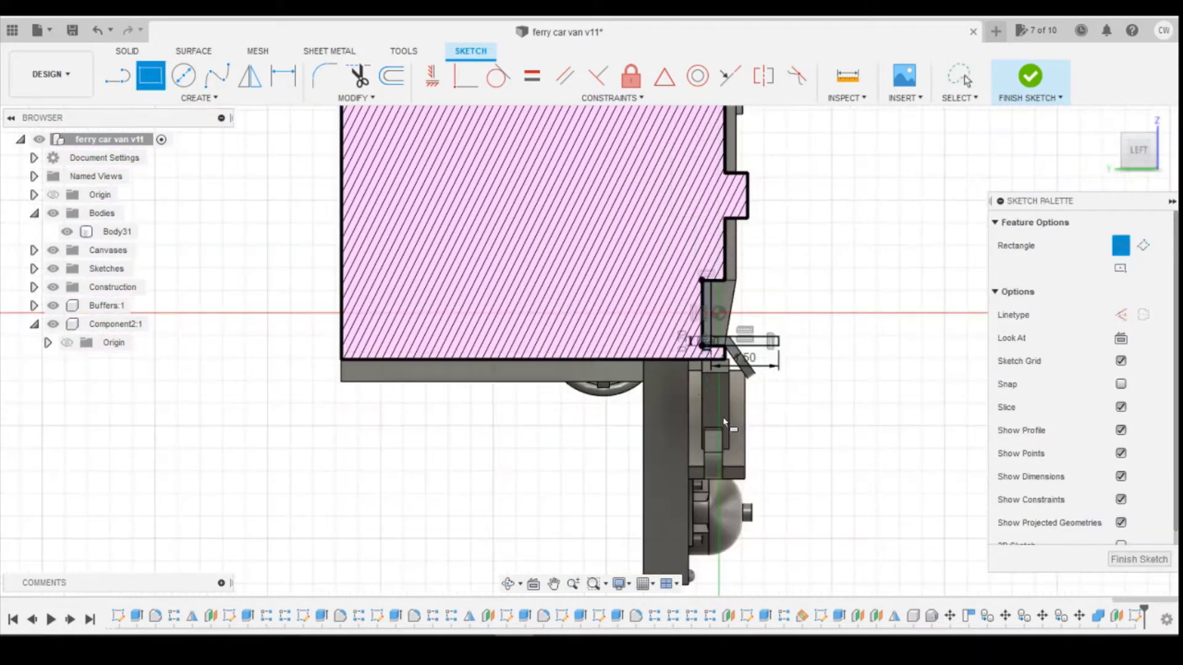
{"action": "scroll", "coordinate": [766, 420], "scroll_direction": "up", "scroll_amount": 4}
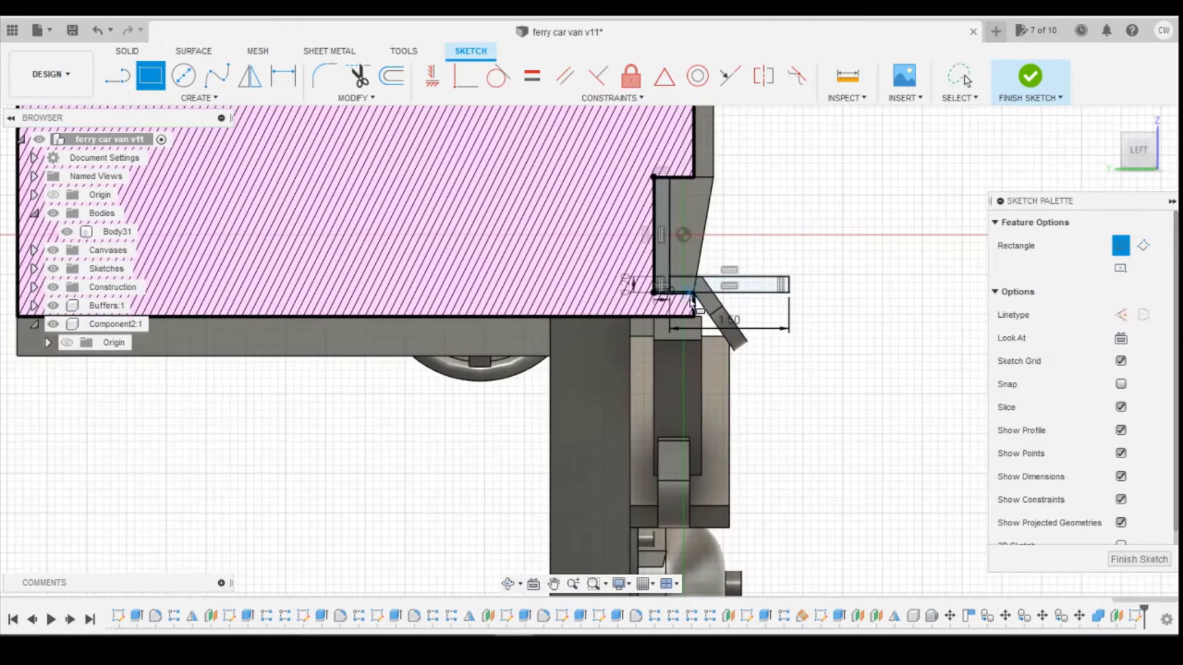
{"action": "scroll", "coordinate": [686, 289], "scroll_direction": "up", "scroll_amount": 4}
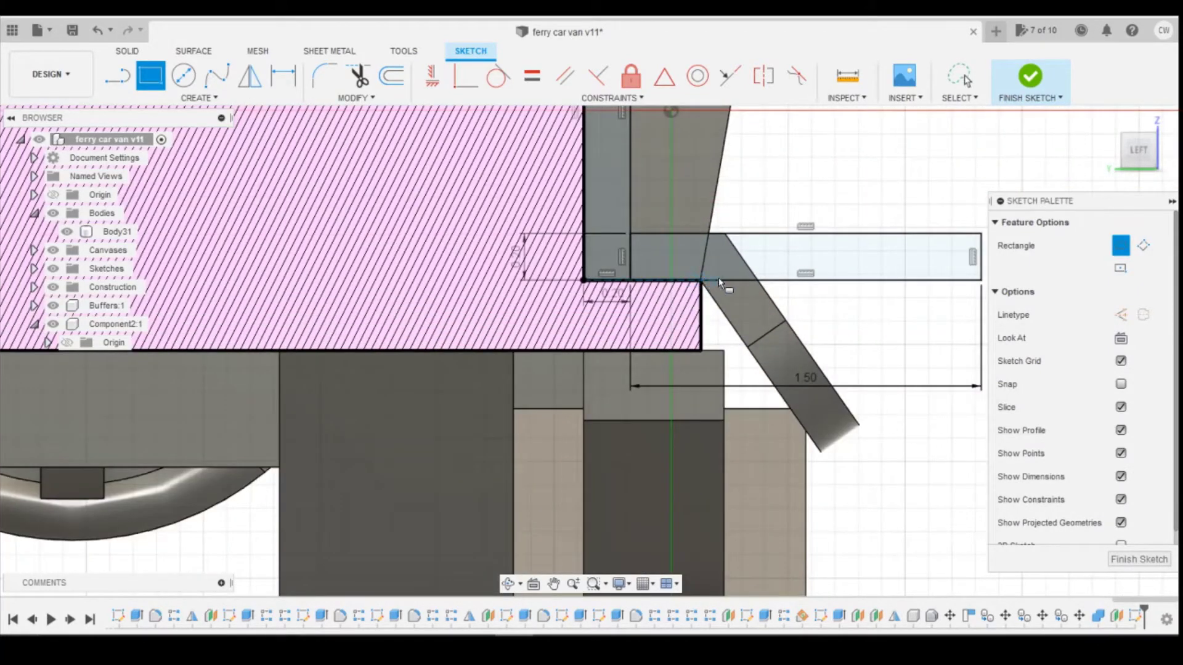
{"action": "left_click", "coordinate": [708, 282]}
{"action": "scroll", "coordinate": [753, 346], "scroll_direction": "down", "scroll_amount": 2}
{"action": "scroll", "coordinate": [770, 315], "scroll_direction": "down", "scroll_amount": 3}
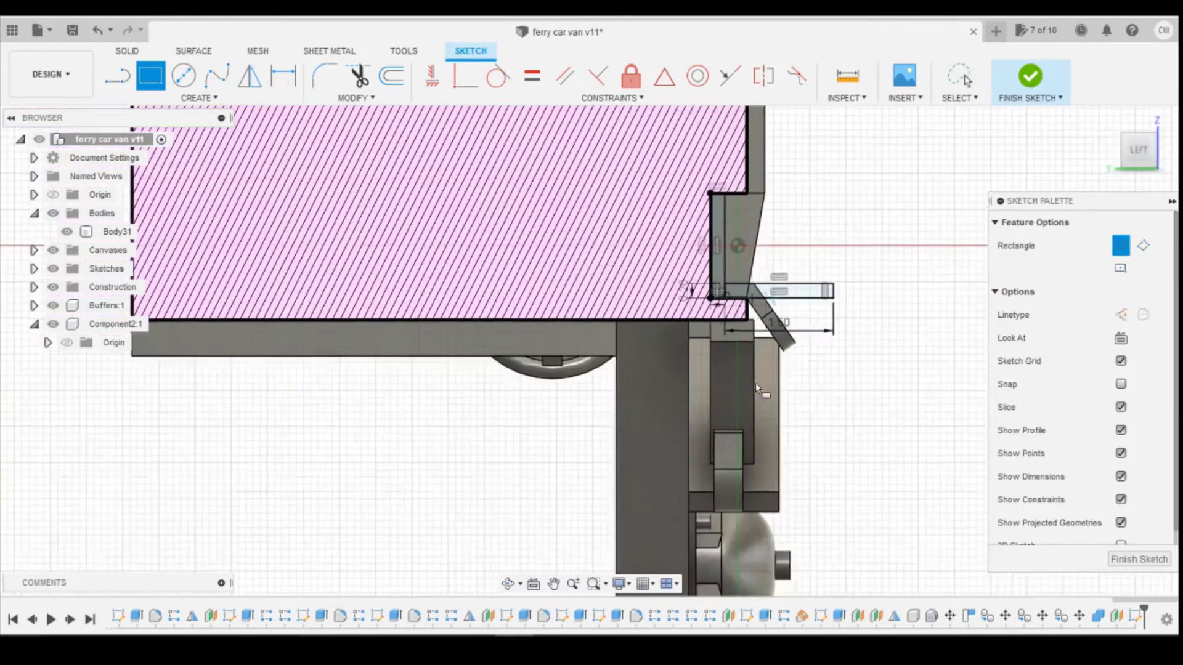
{"action": "key", "text": "Tab"}
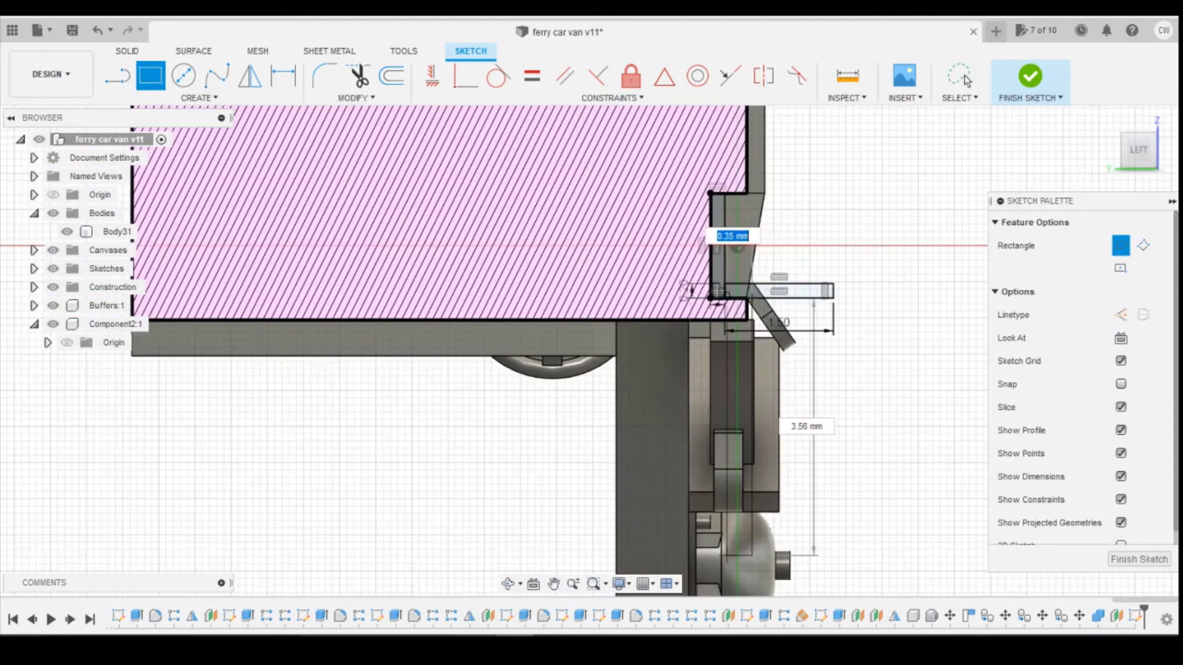
{"action": "left_click", "coordinate": [586, 575]}
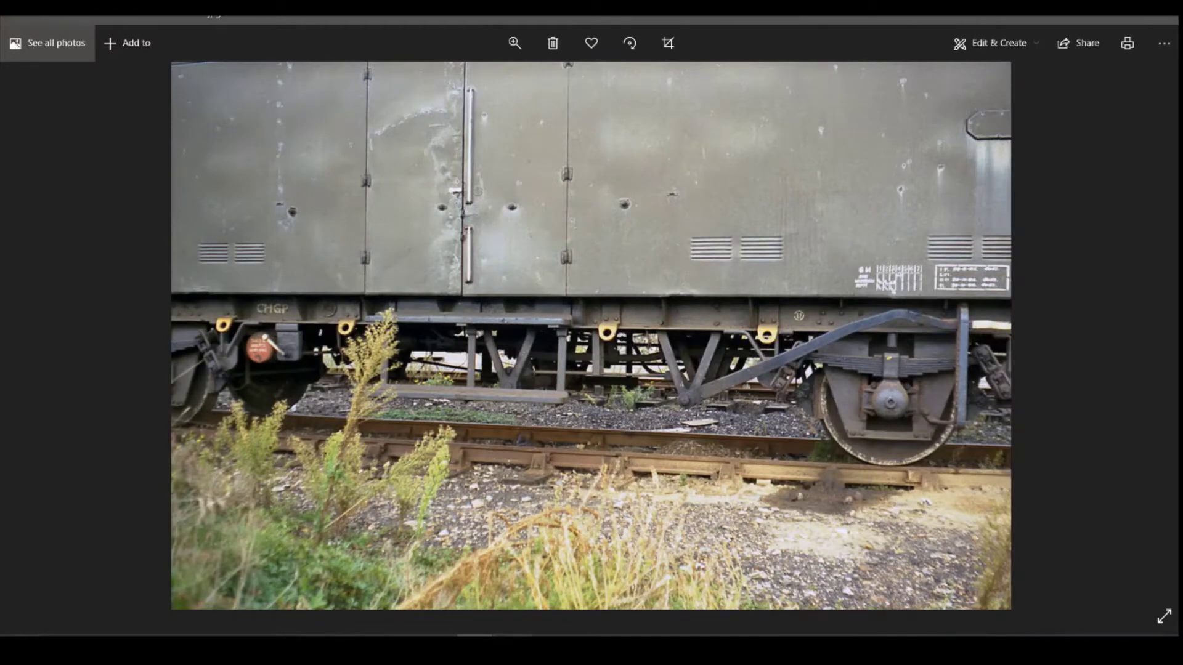
{"action": "key", "text": "alt+Tab"}
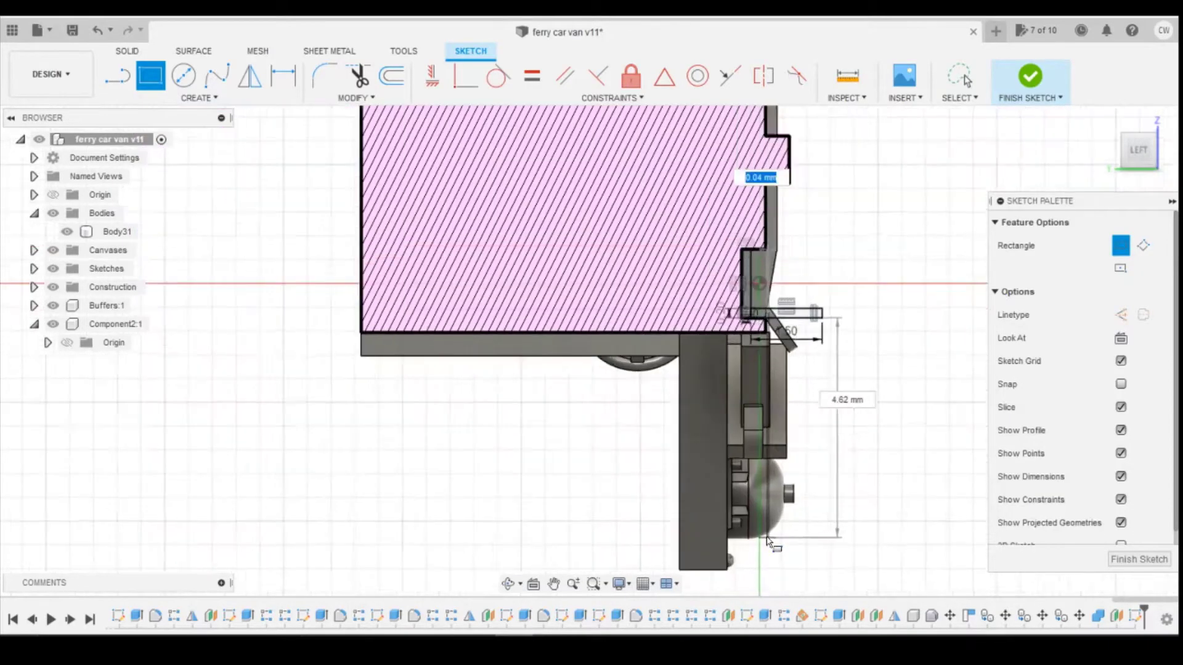
{"action": "scroll", "coordinate": [767, 541], "scroll_direction": "up", "scroll_amount": 3}
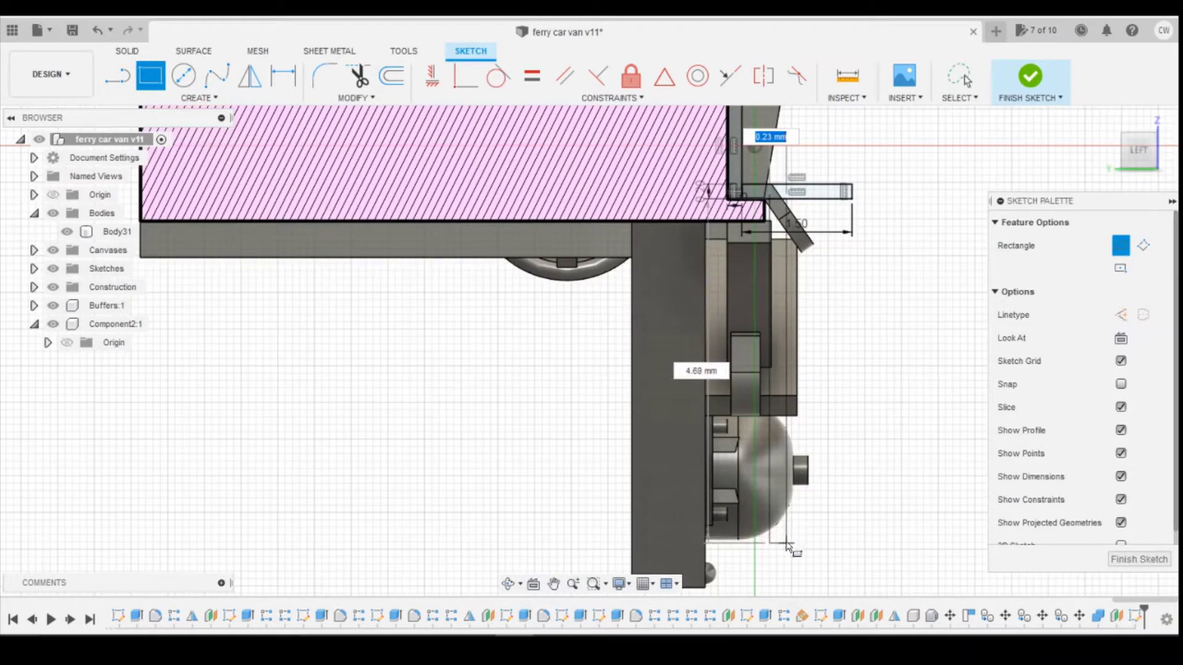
{"action": "key", "text": "Tab"}
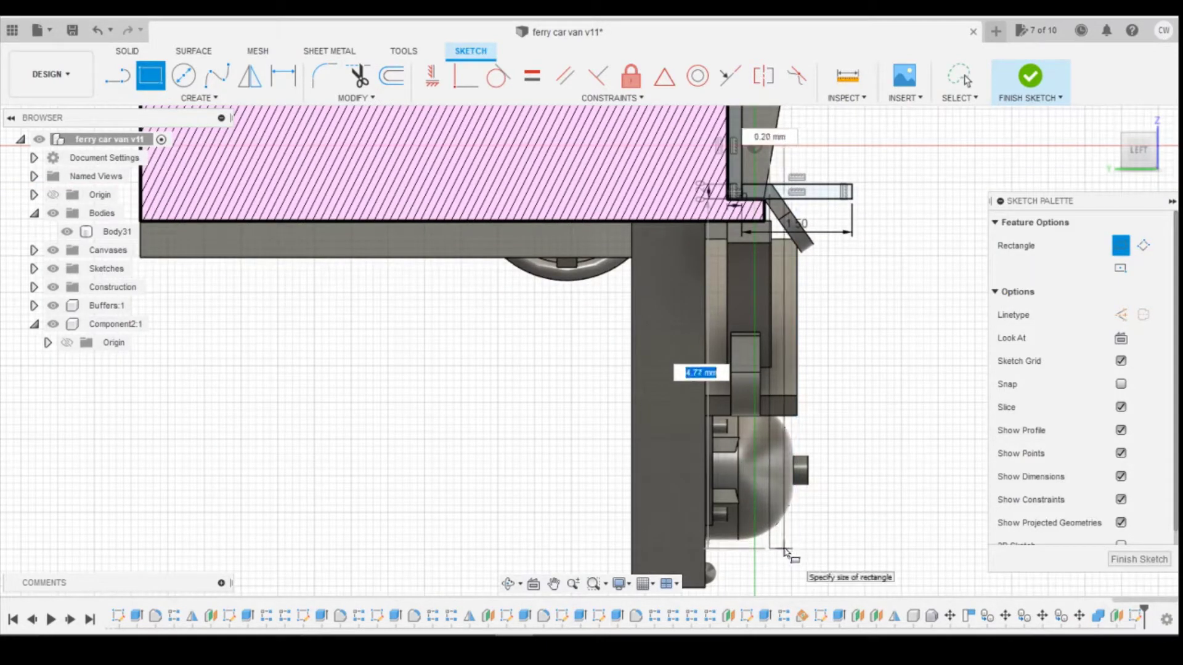
{"action": "type", "text": "4.75"}
{"action": "key", "text": "Tab"}
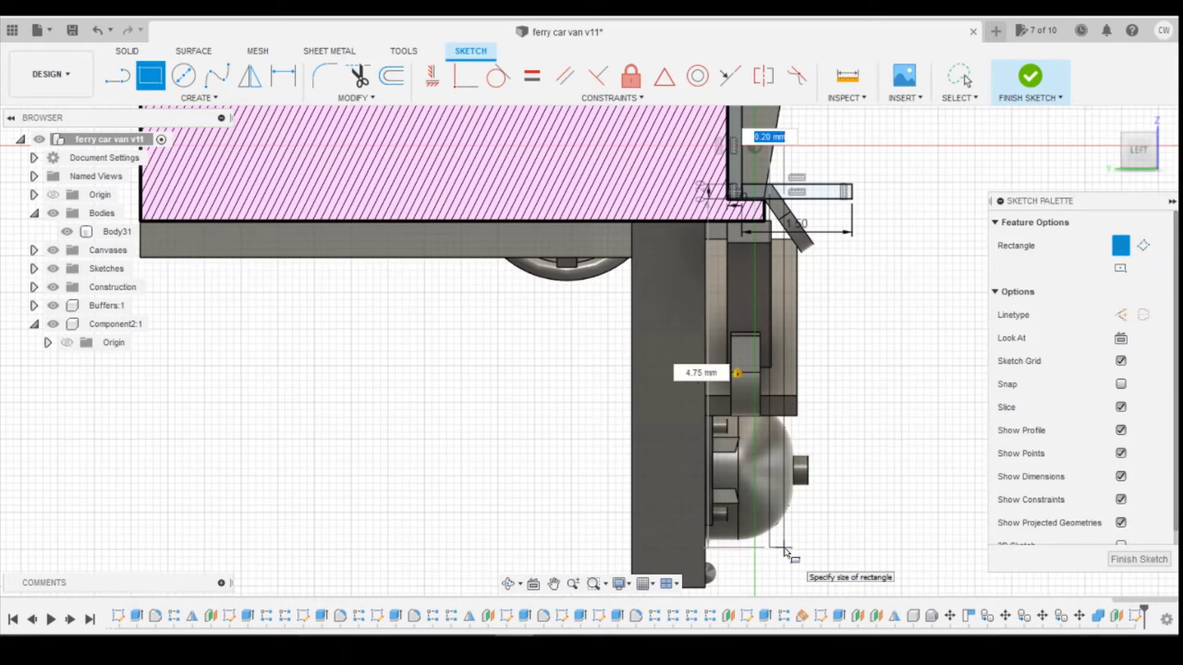
{"action": "type", "text": "0.4"}
{"action": "key", "text": "Return"}
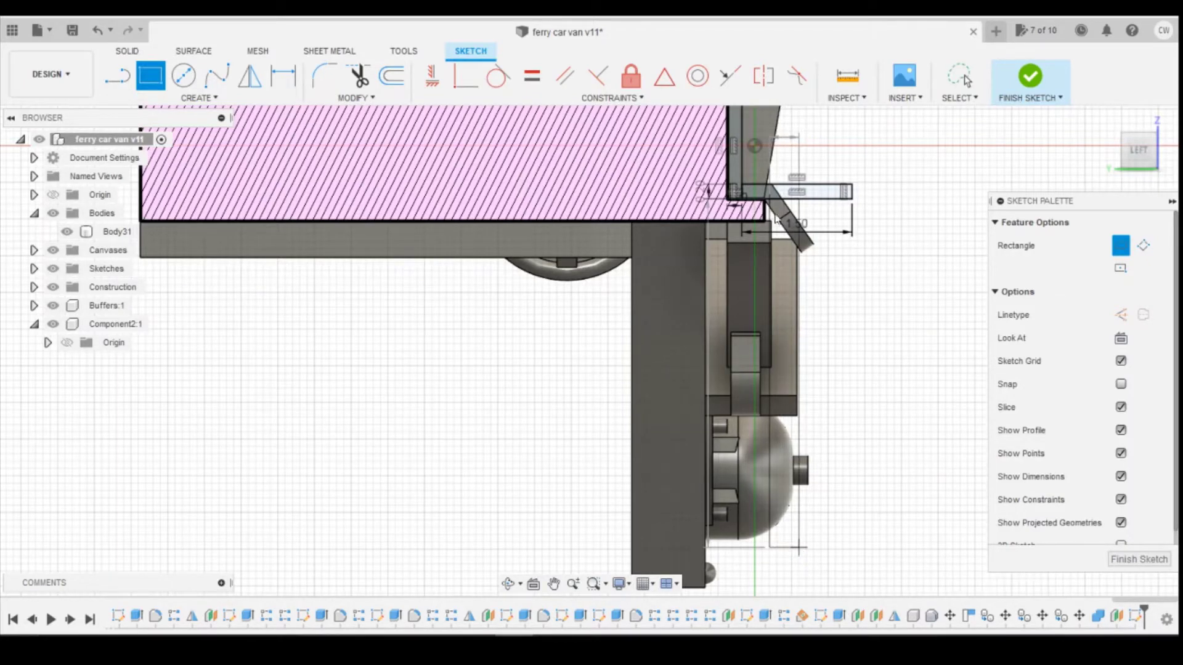
{"action": "key", "text": "Escape"}
Step: Make the hanging rectangle's upper inner corner coincident with the outer corner of the channel's lower lip
{"action": "scroll", "coordinate": [778, 209], "scroll_direction": "up", "scroll_amount": 5}
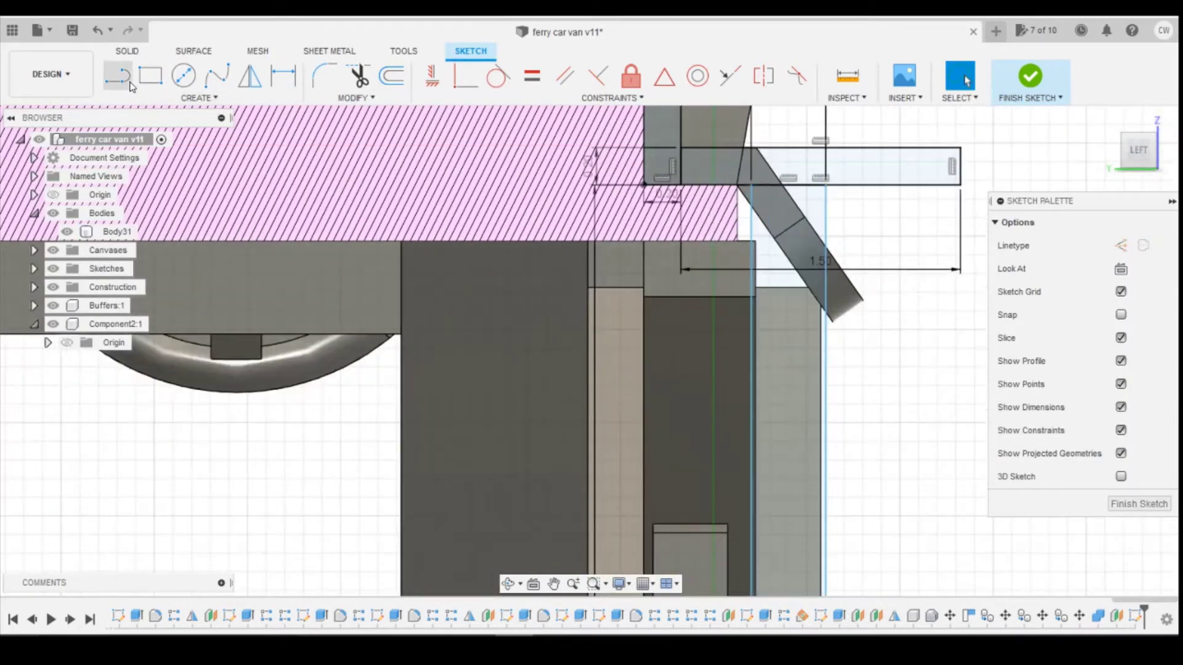
{"action": "left_click", "coordinate": [466, 76]}
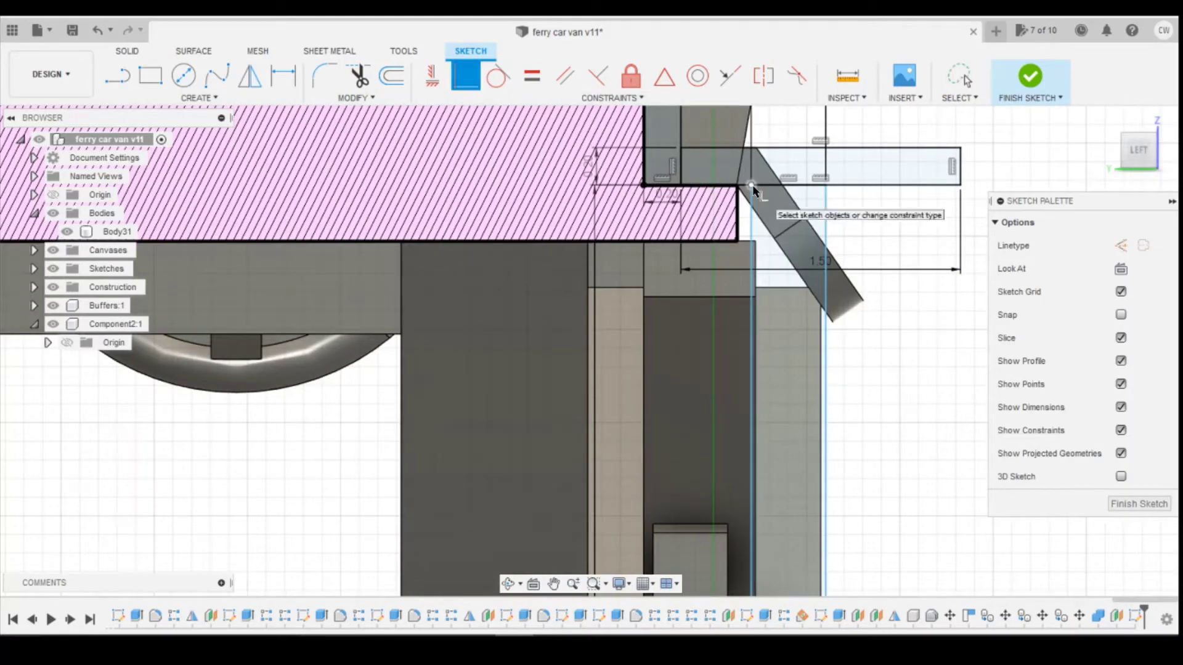
{"action": "left_click", "coordinate": [736, 186]}
{"action": "scroll", "coordinate": [739, 202], "scroll_direction": "up", "scroll_amount": 5}
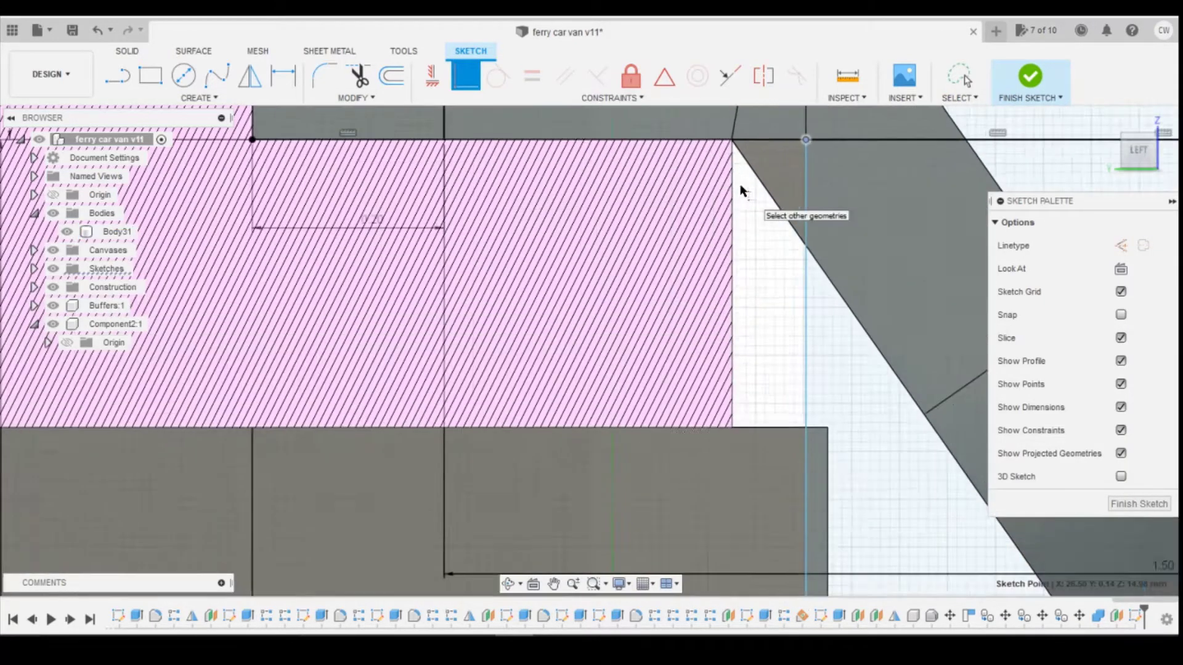
{"action": "left_click", "coordinate": [730, 133]}
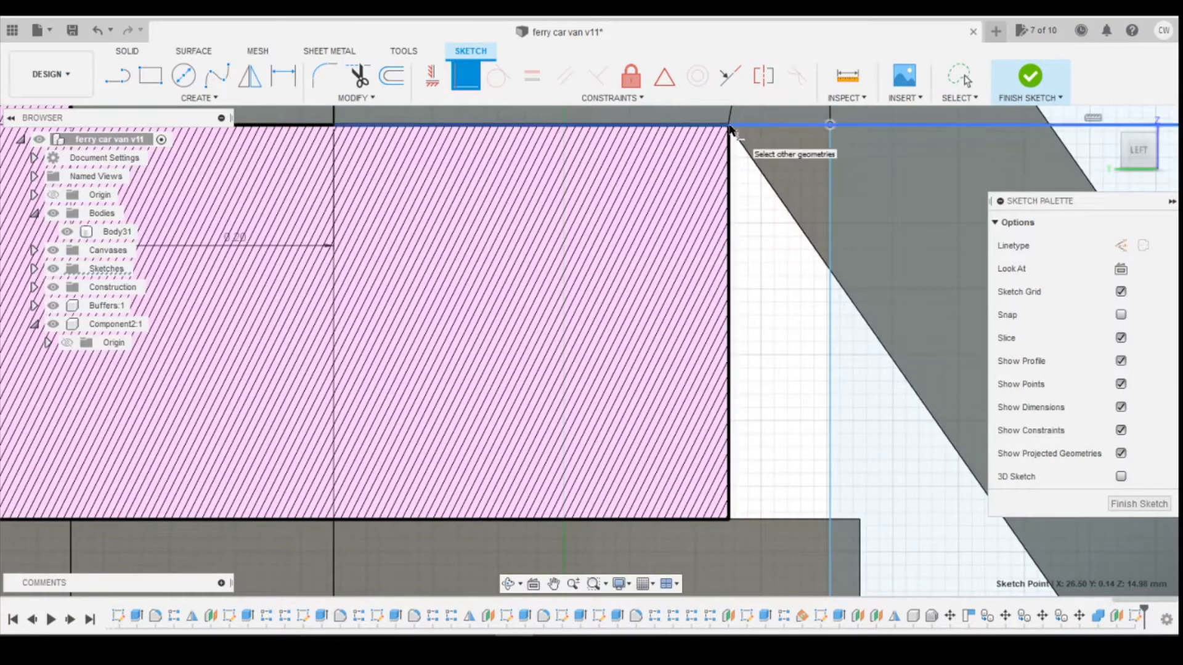
{"action": "left_click", "coordinate": [730, 132]}
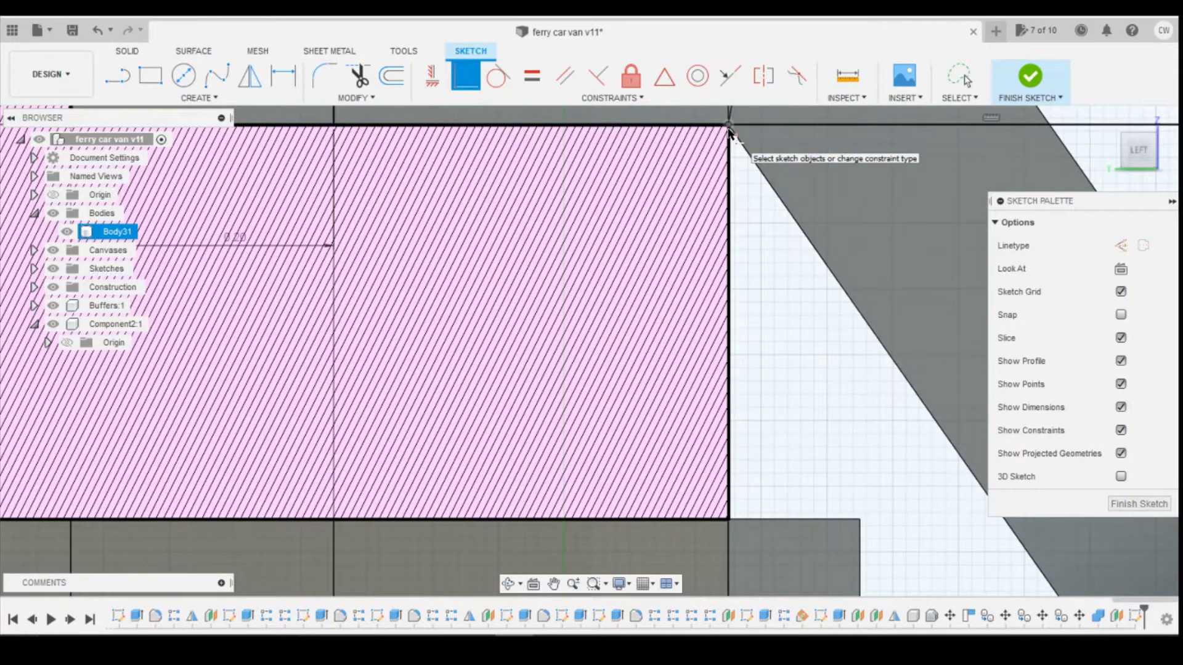
{"action": "scroll", "coordinate": [727, 173], "scroll_direction": "down", "scroll_amount": 2}
{"action": "scroll", "coordinate": [726, 215], "scroll_direction": "down", "scroll_amount": 5}
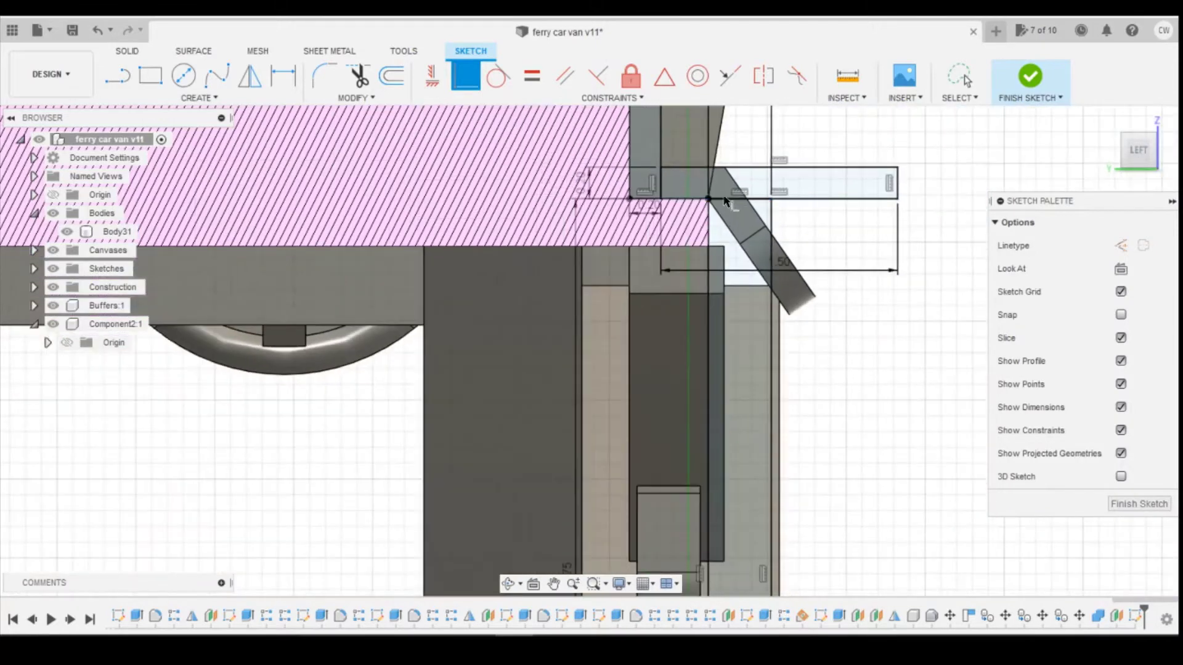
{"action": "left_click", "coordinate": [763, 275]}
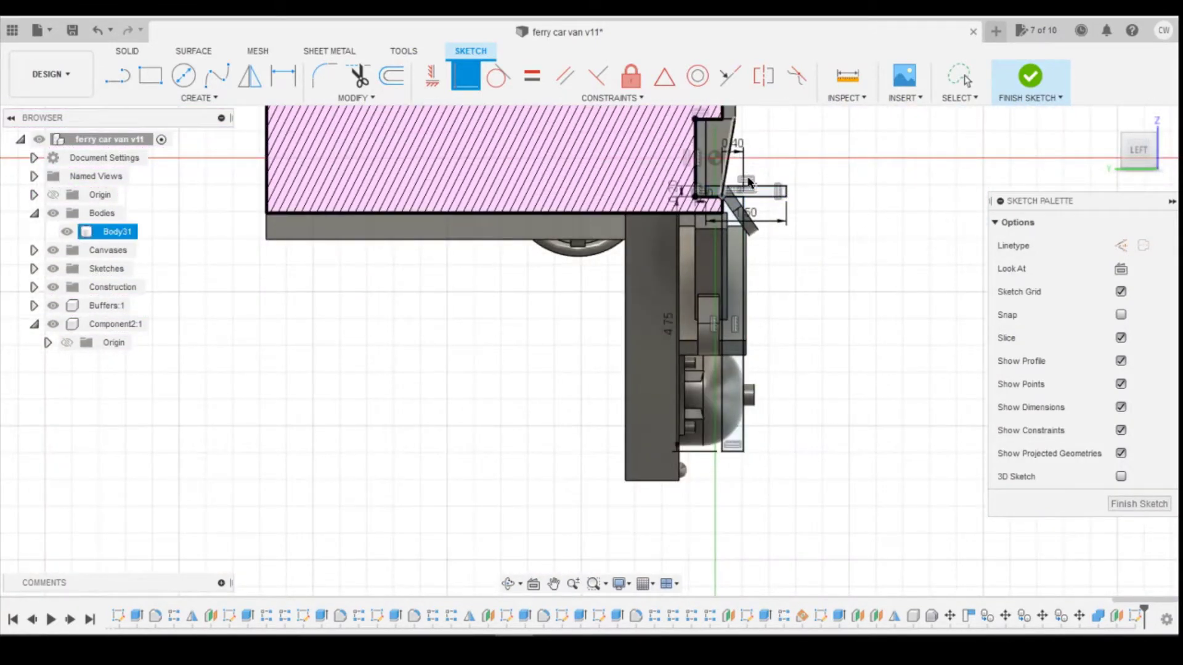
{"action": "scroll", "coordinate": [755, 179], "scroll_direction": "up", "scroll_amount": 2}
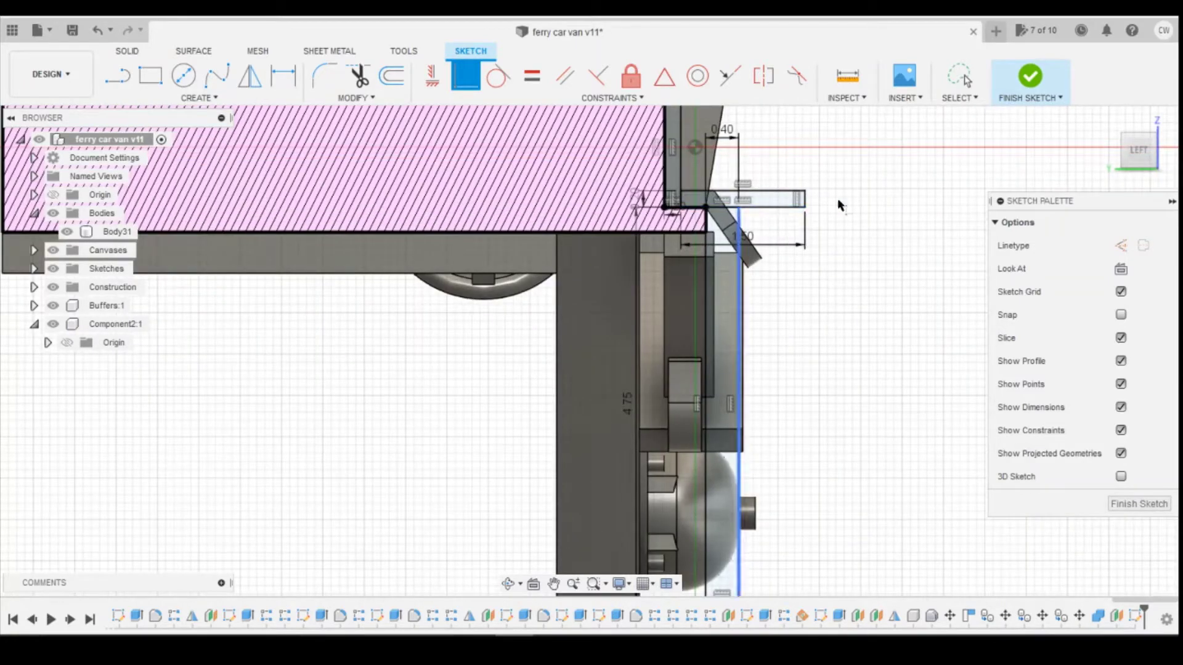
{"action": "left_click", "coordinate": [801, 202]}
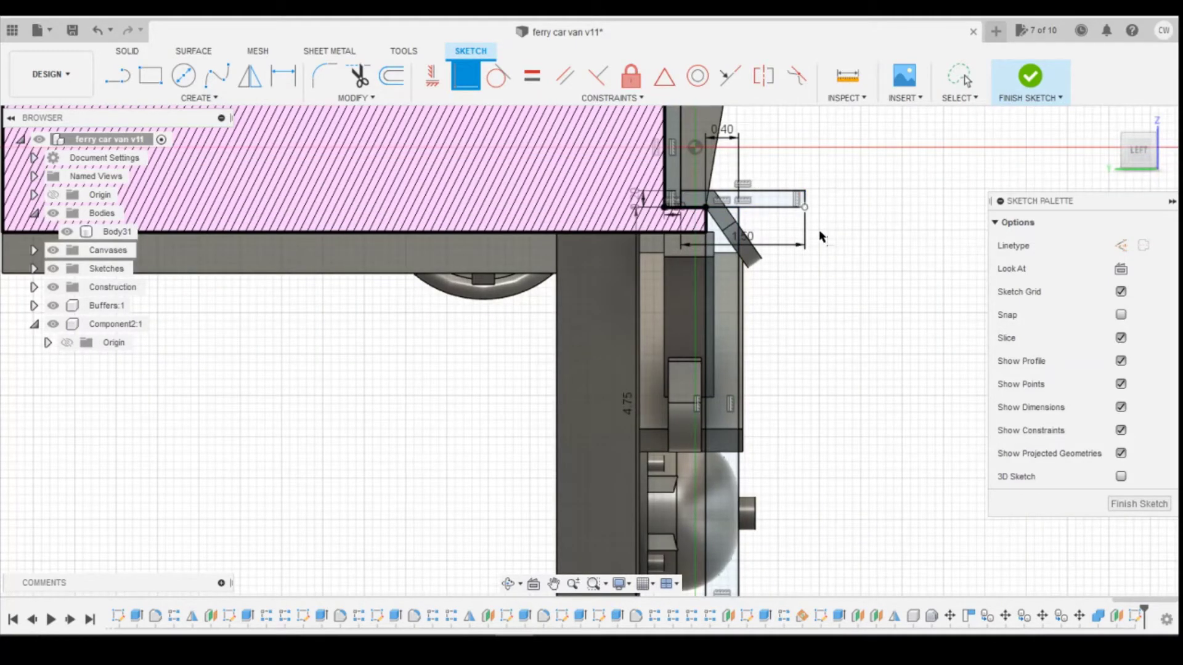
{"action": "scroll", "coordinate": [819, 236], "scroll_direction": "down", "scroll_amount": 5}
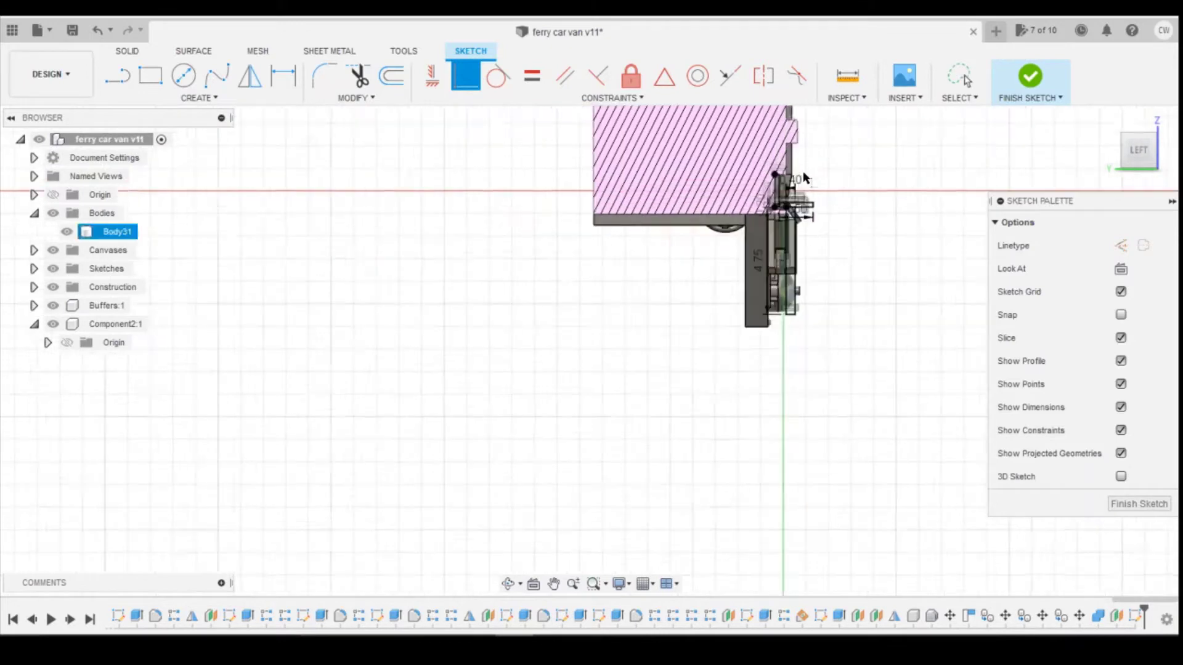
{"action": "scroll", "coordinate": [804, 178], "scroll_direction": "up", "scroll_amount": 5}
Step: Sketch a rectangle 1.2 mm long and 0.3 mm high on top of the 1.5 mm rectangle, starting from its upper outer corner
{"action": "left_click", "coordinate": [150, 76]}
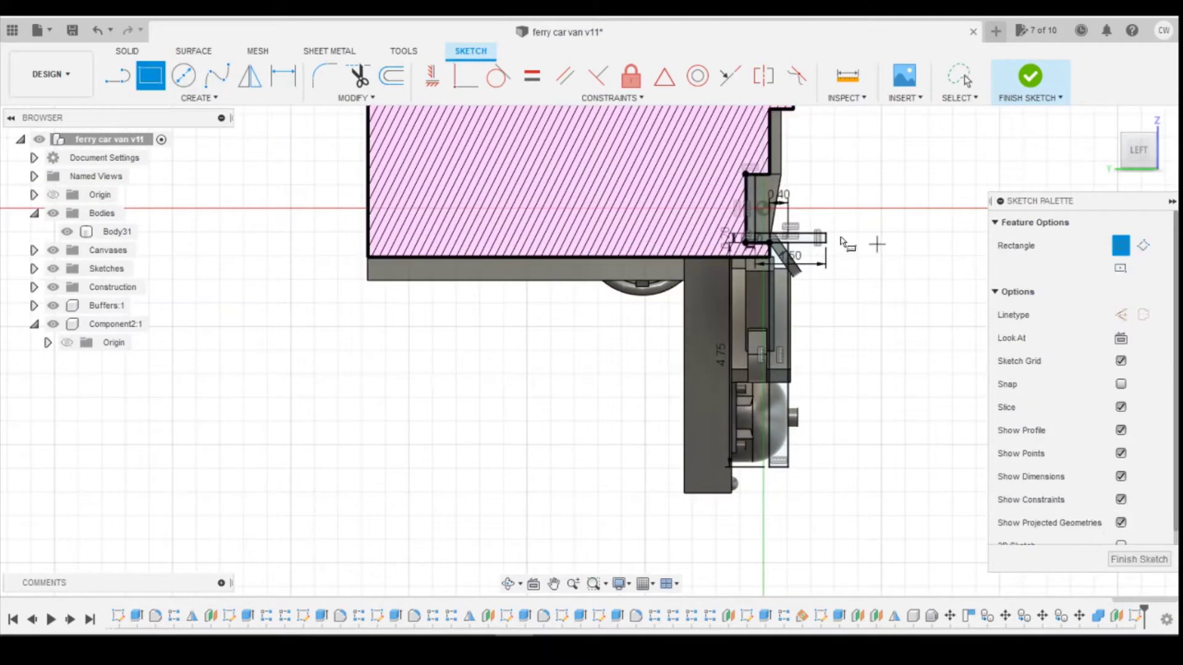
{"action": "scroll", "coordinate": [844, 244], "scroll_direction": "up", "scroll_amount": 3}
{"action": "left_click", "coordinate": [812, 248]}
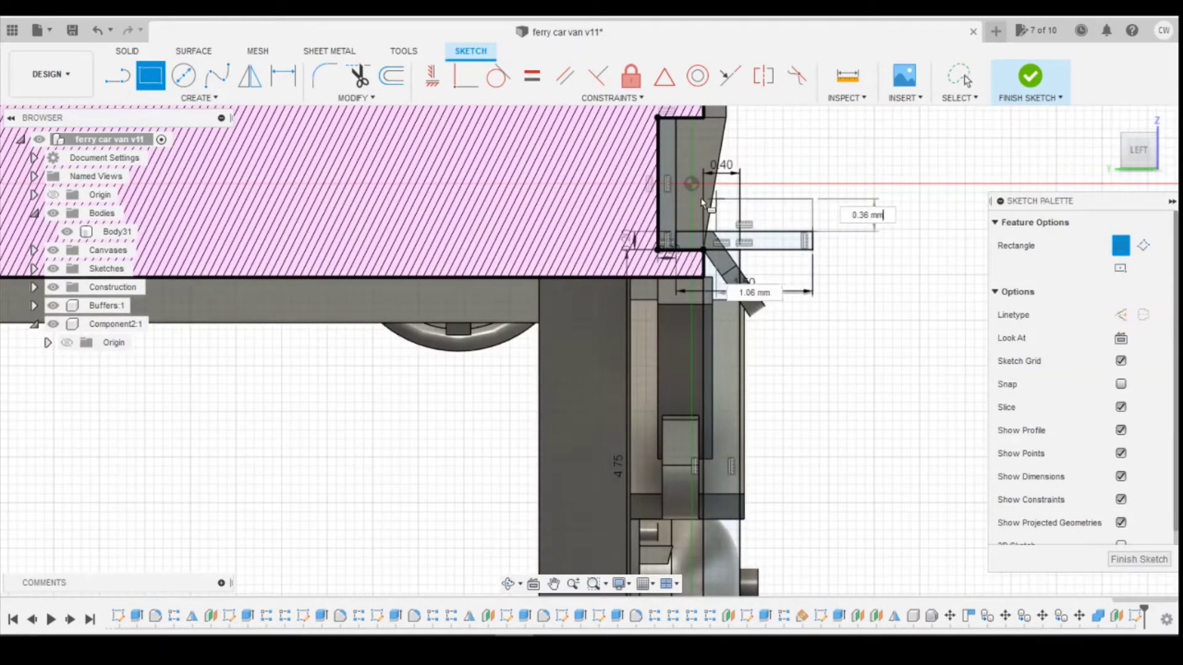
{"action": "key", "text": "Tab"}
{"action": "scroll", "coordinate": [700, 204], "scroll_direction": "up", "scroll_amount": 3}
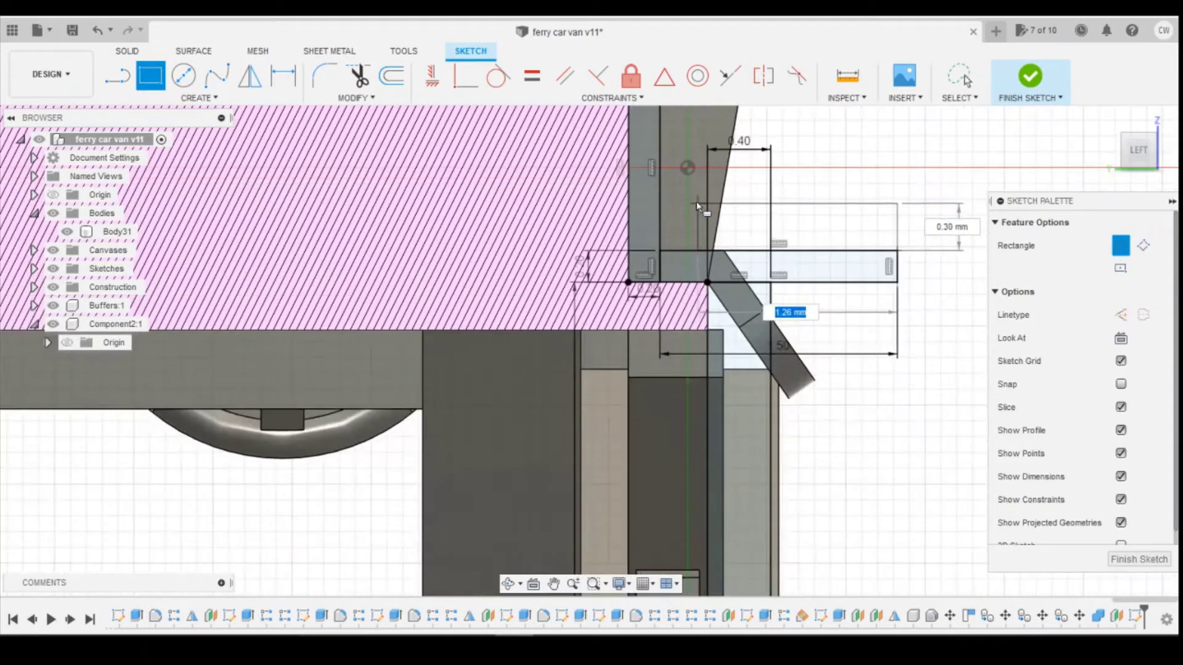
{"action": "key", "text": "Tab"}
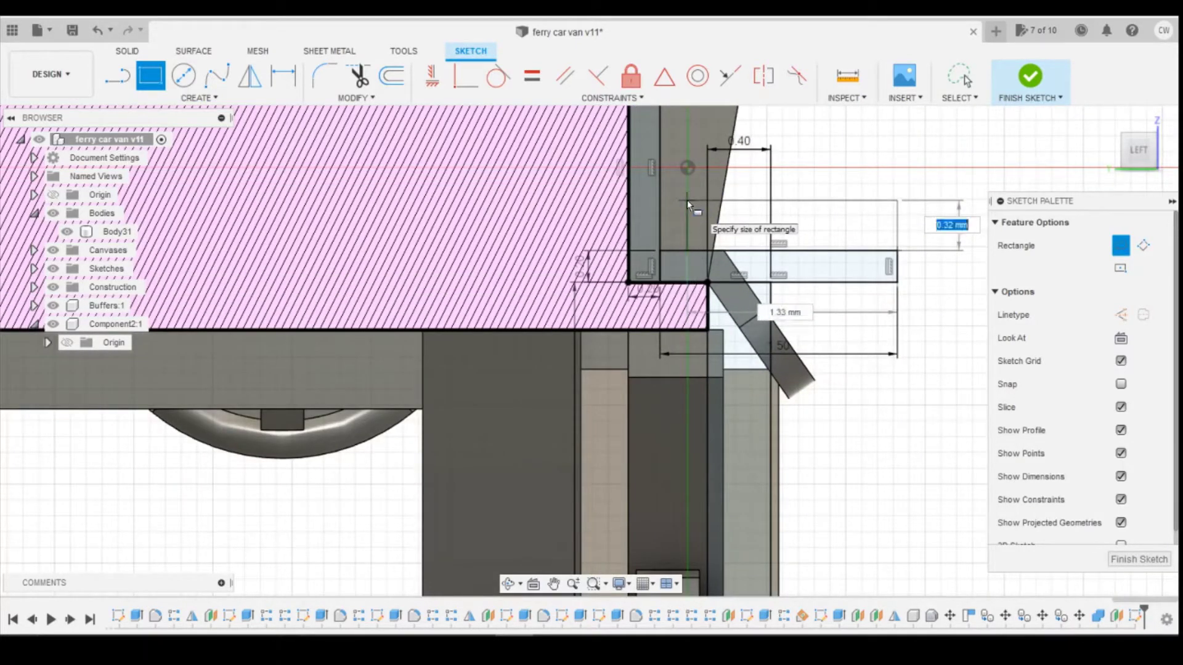
{"action": "key", "text": "Tab"}
{"action": "type", "text": "1.2"}
{"action": "key", "text": "Tab"}
{"action": "type", "text": "0"}
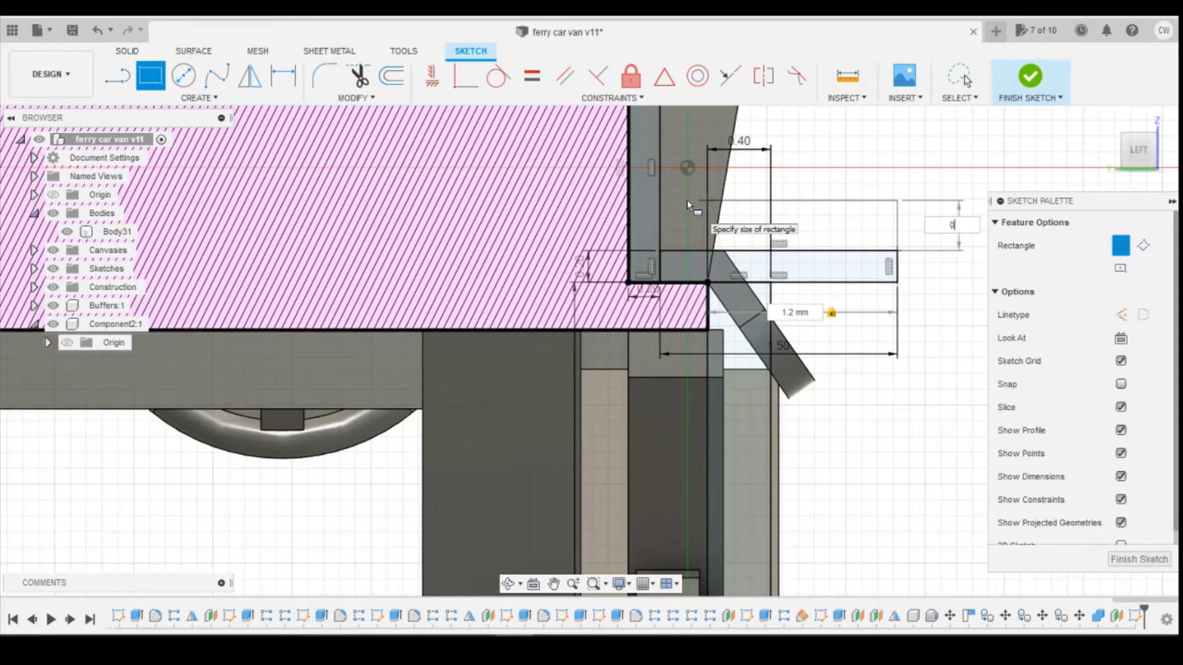
{"action": "type", "text": ".3"}
{"action": "key", "text": "Return"}
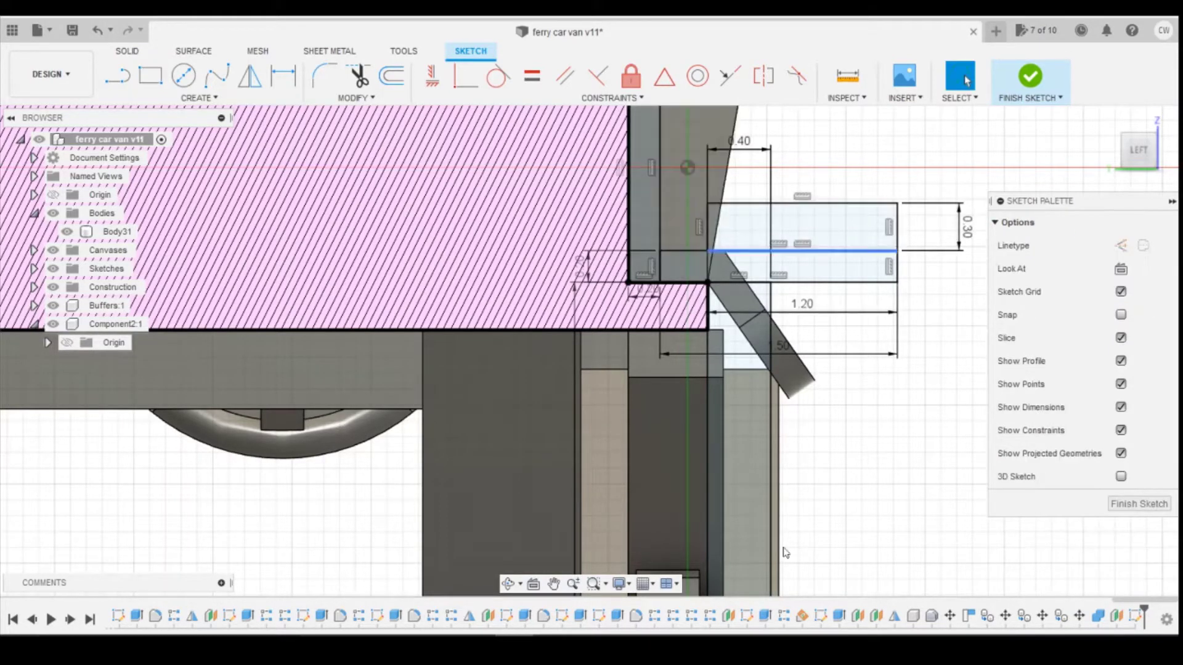
{"action": "left_click", "coordinate": [965, 79]}
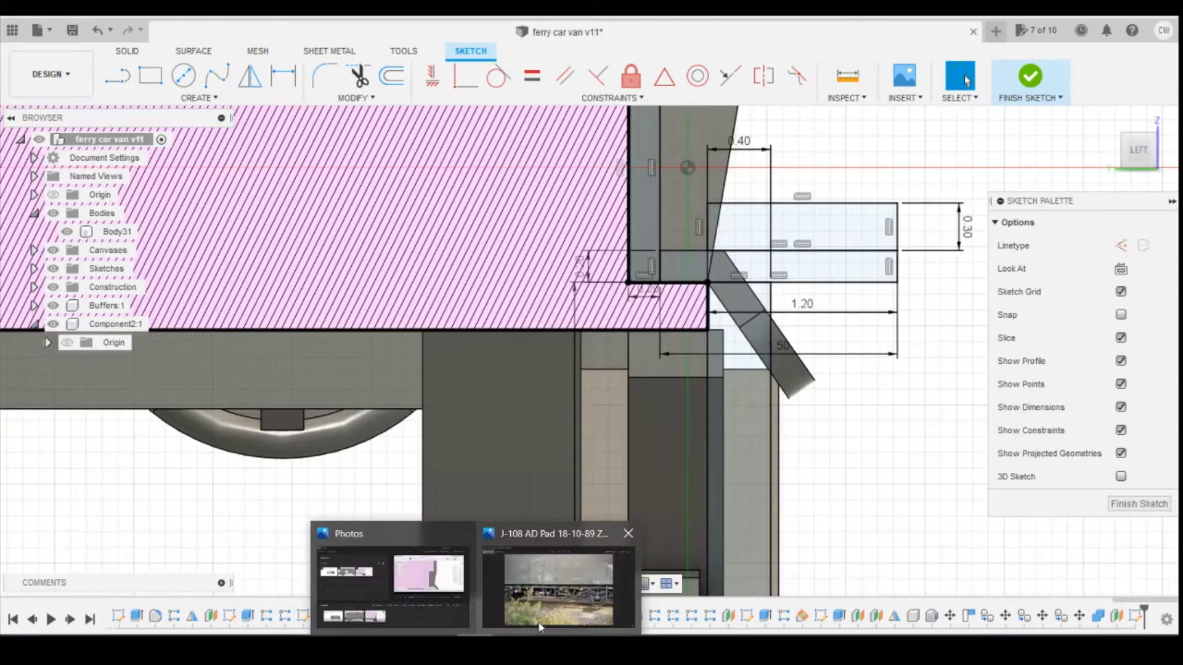
Step: Check the reference photo and sketch a 0.3 mm square upward and outward from the 1.2 mm rectangle's upper inner corner
{"action": "left_click", "coordinate": [586, 576]}
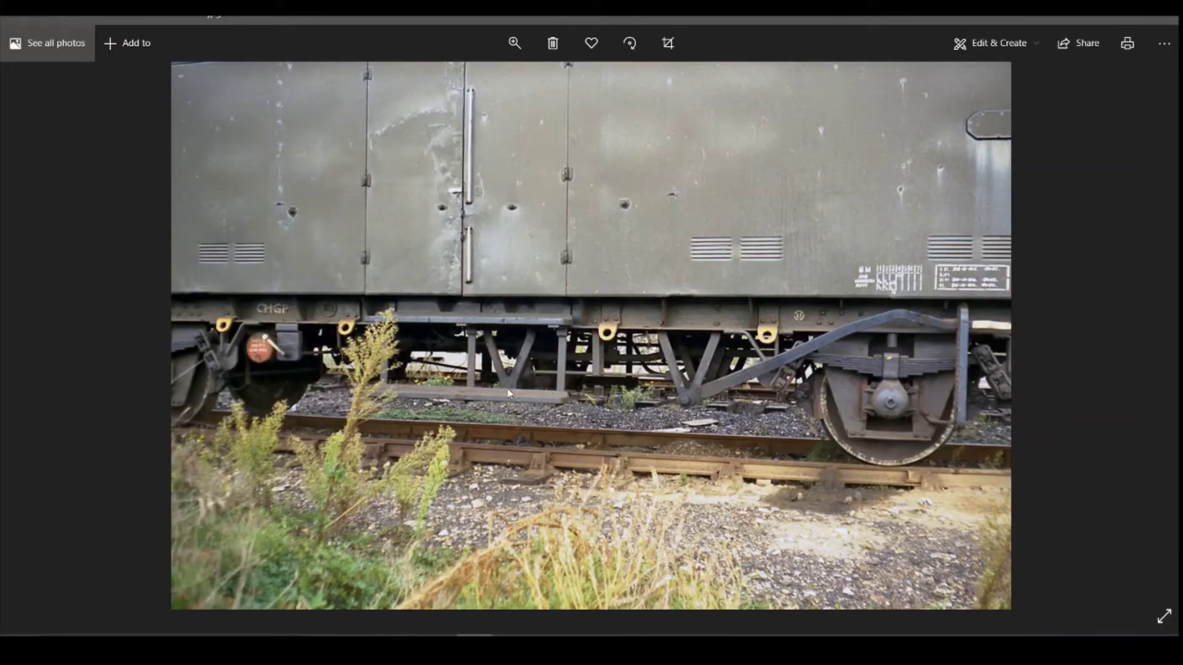
{"action": "left_click", "coordinate": [544, 633]}
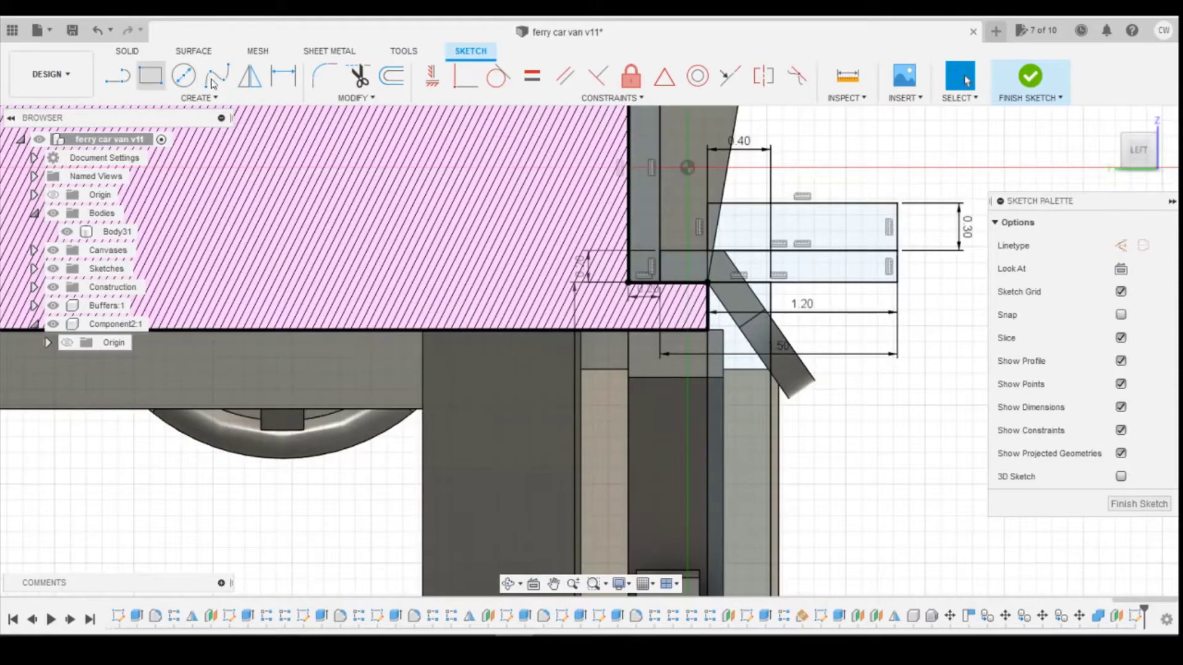
{"action": "left_click", "coordinate": [709, 204]}
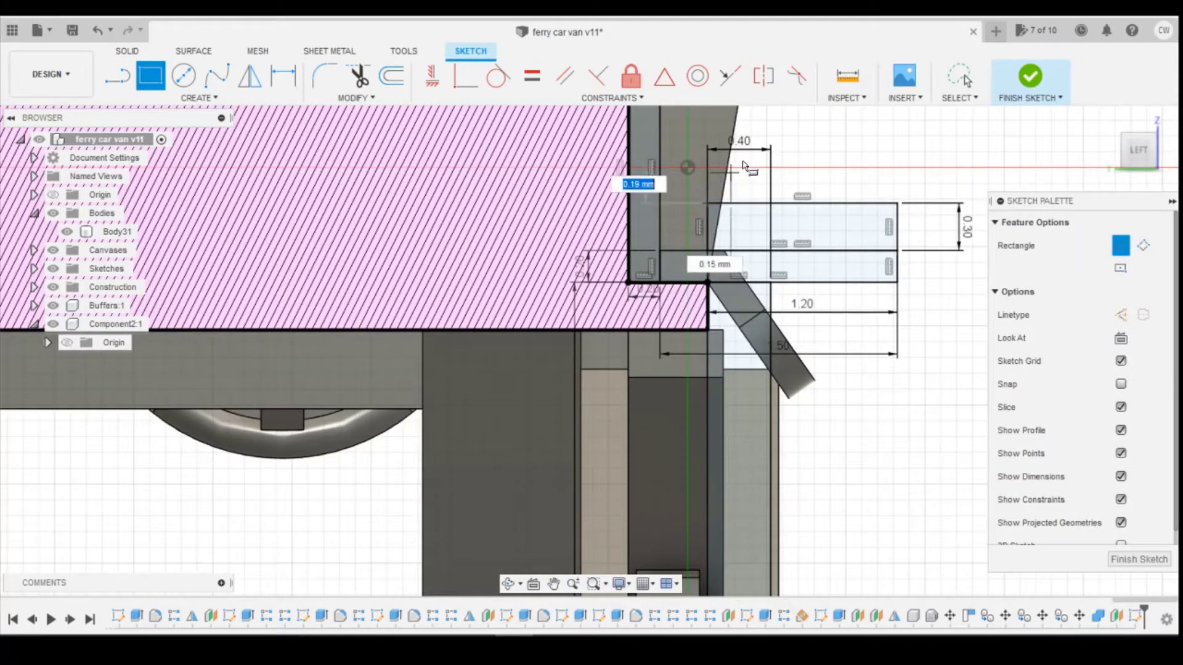
{"action": "type", "text": "0.3"}
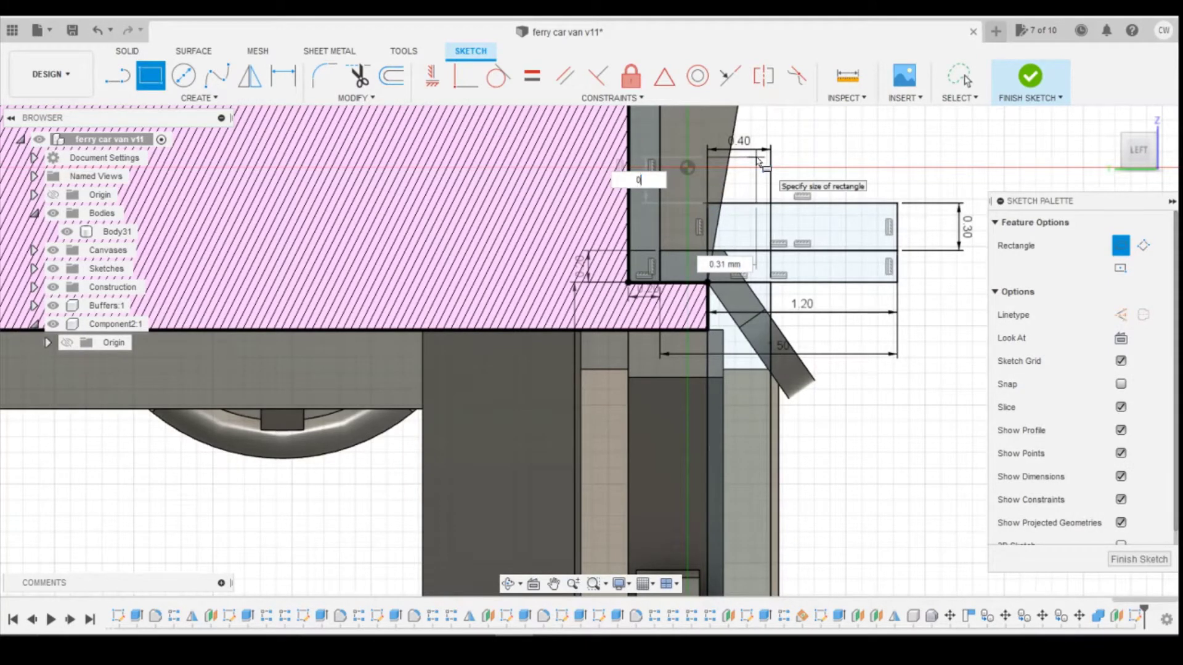
{"action": "key", "text": "Tab"}
{"action": "type", "text": "0.3"}
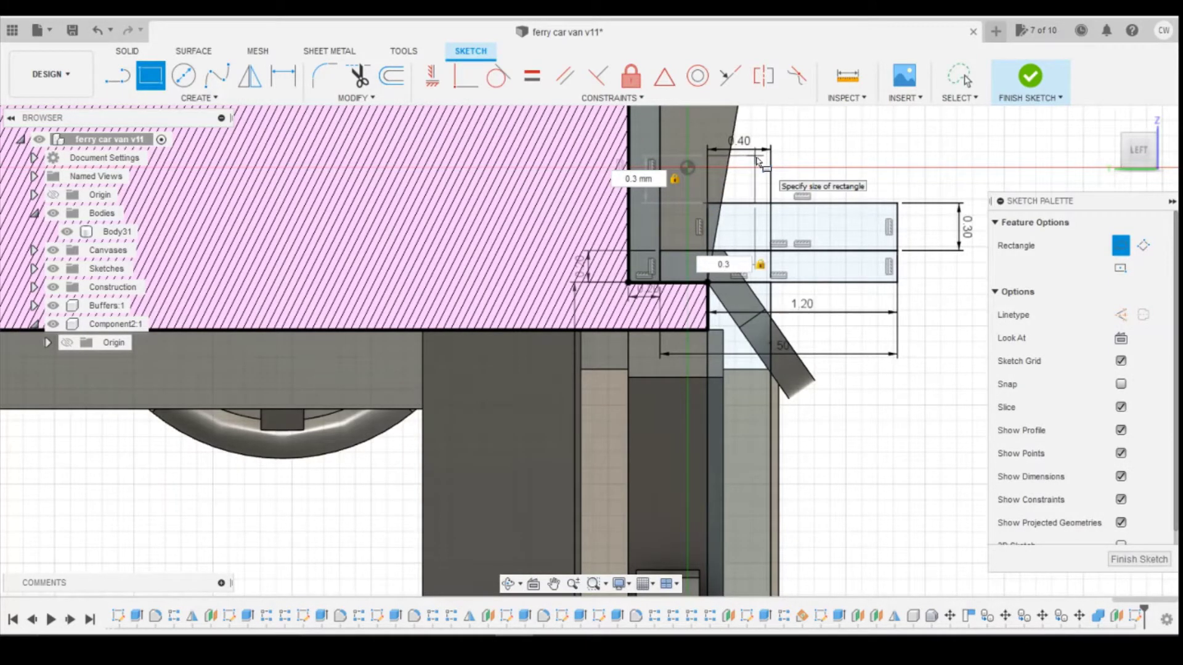
{"action": "key", "text": "Return"}
{"action": "scroll", "coordinate": [832, 139], "scroll_direction": "down", "scroll_amount": 2}
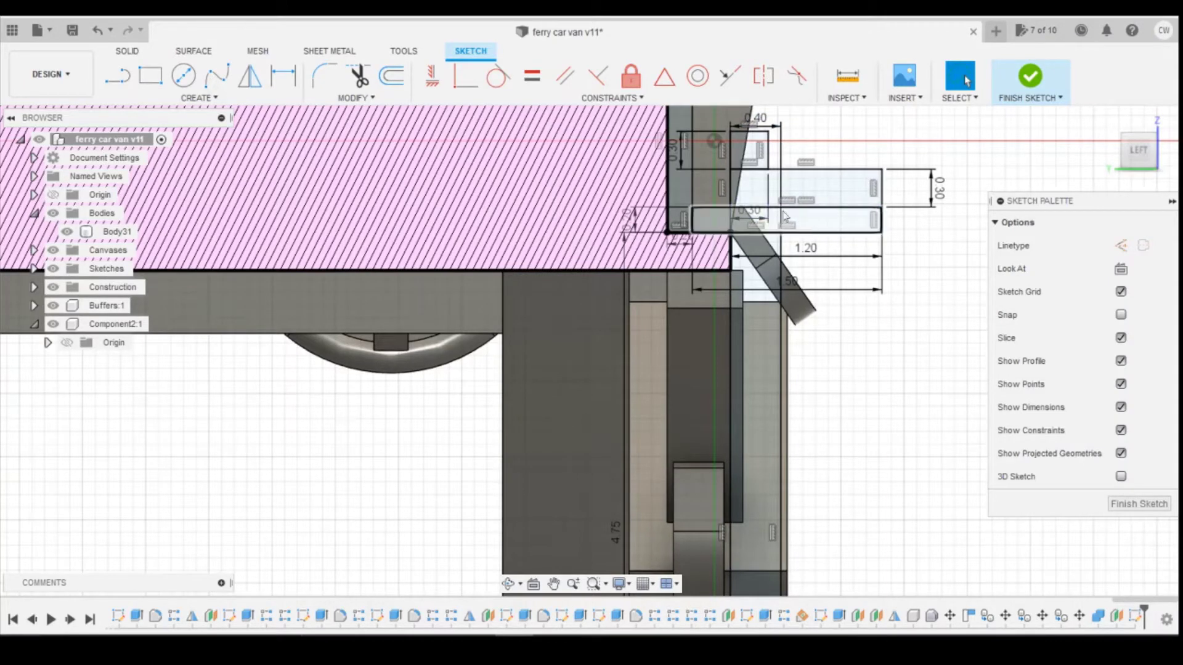
{"action": "scroll", "coordinate": [779, 199], "scroll_direction": "down", "scroll_amount": 3}
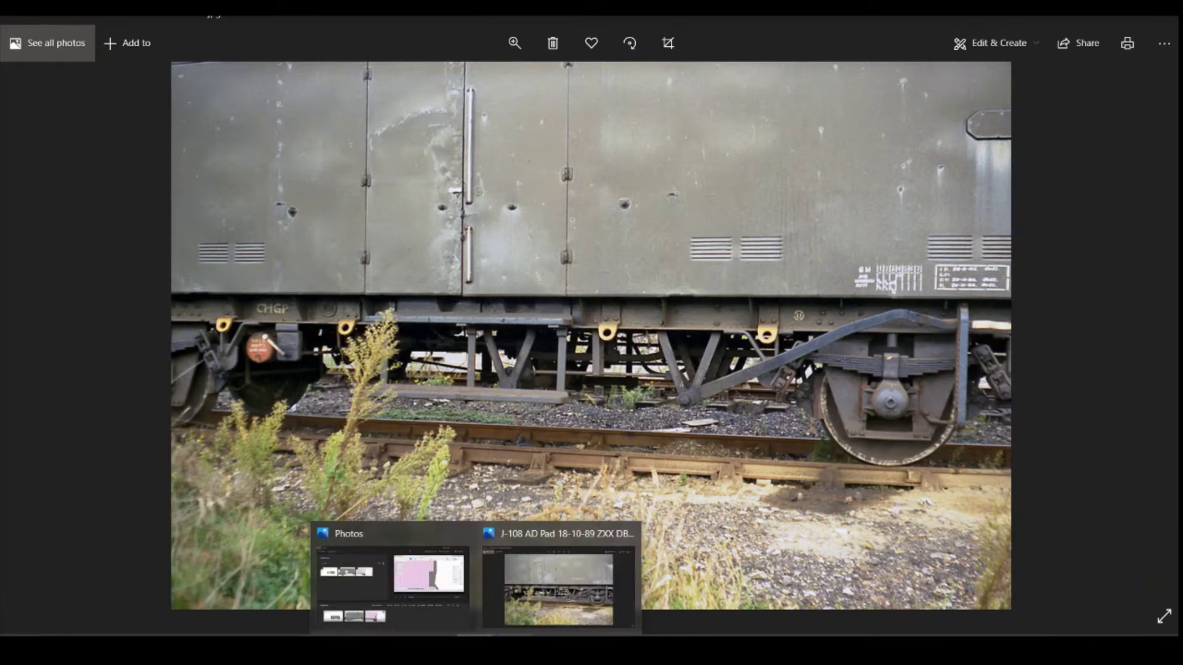
Step: Check the reference photo and sketch a 1.2 mm by 0.3 mm rectangle outward and upward from the hanging rectangle's lower inner corner
{"action": "left_click", "coordinate": [557, 586]}
{"action": "scroll", "coordinate": [813, 424], "scroll_direction": "up", "scroll_amount": 2}
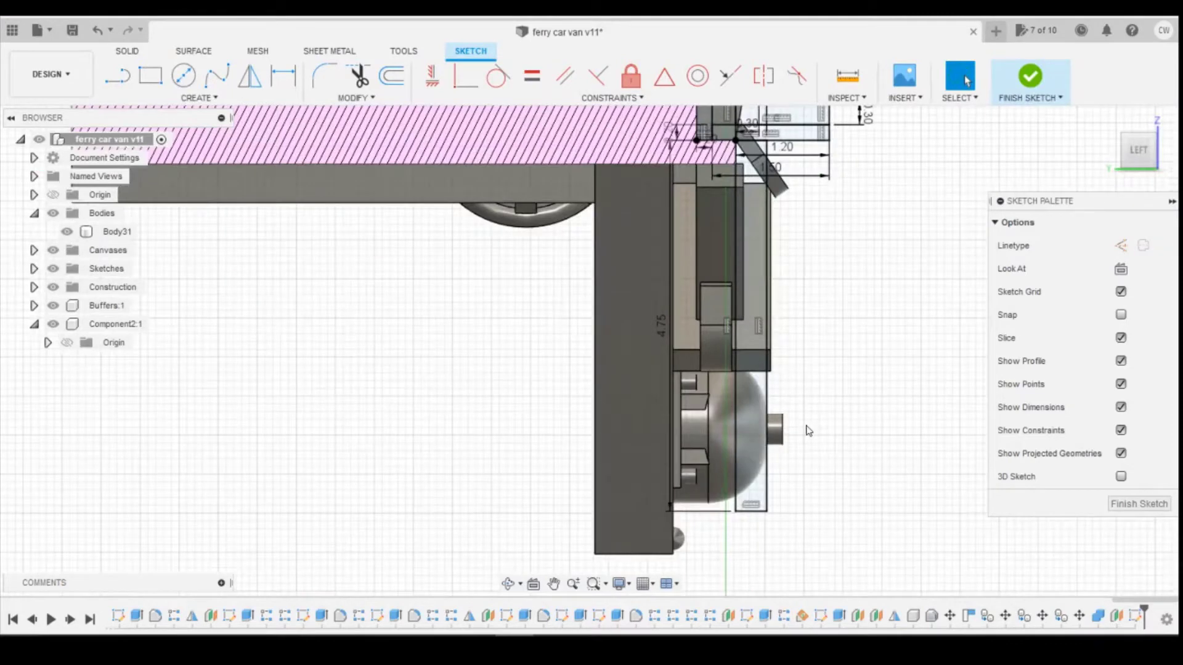
{"action": "scroll", "coordinate": [807, 426], "scroll_direction": "down", "scroll_amount": 1}
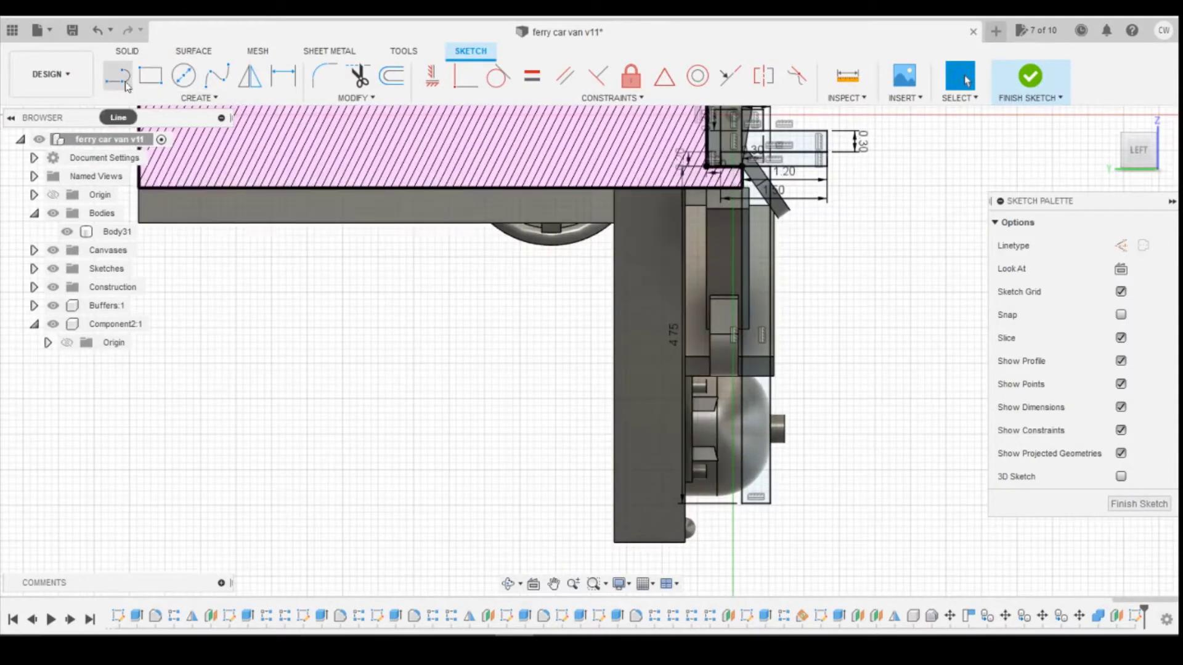
{"action": "left_click", "coordinate": [150, 83]}
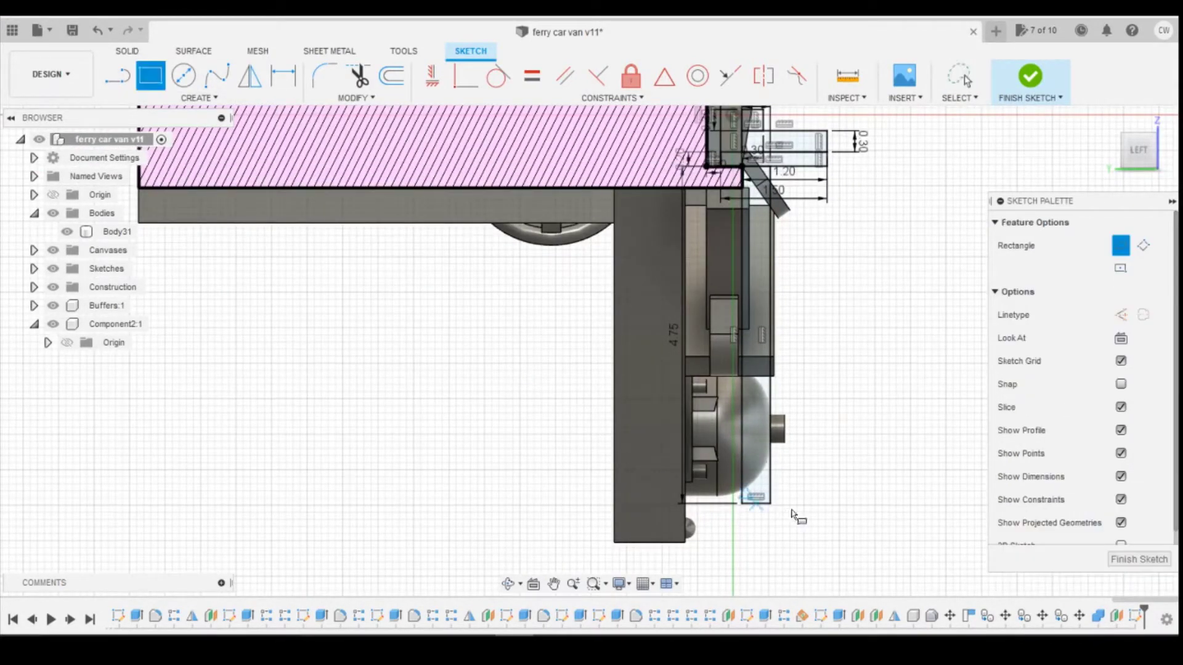
{"action": "left_click", "coordinate": [745, 504]}
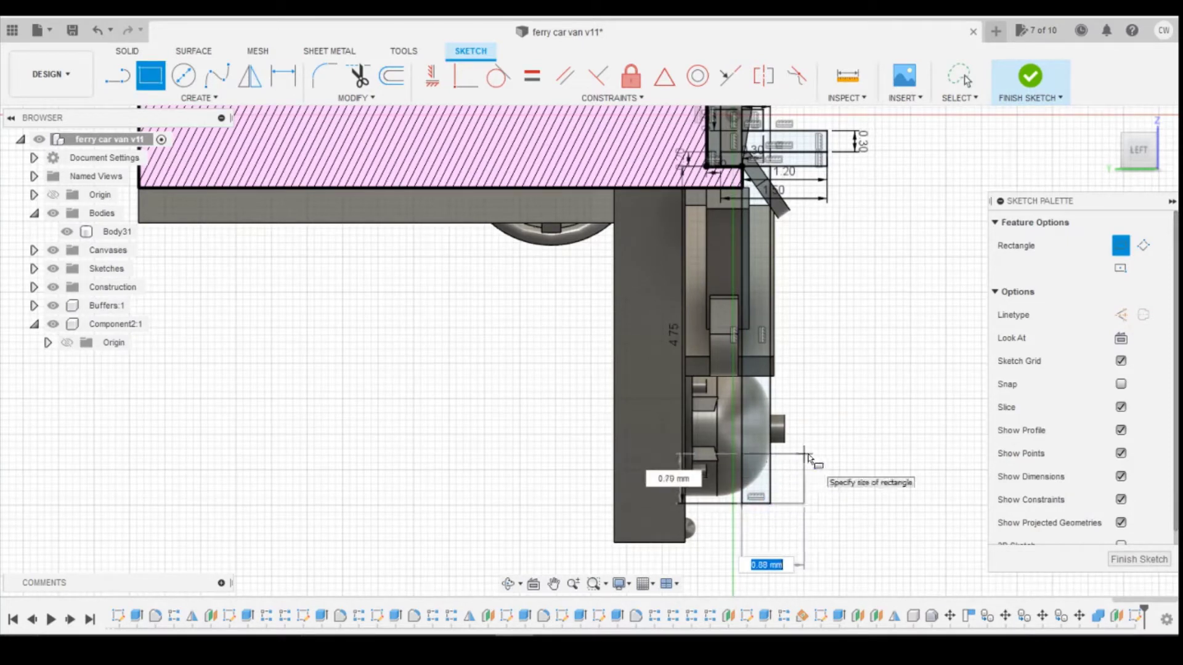
{"action": "key", "text": "Tab"}
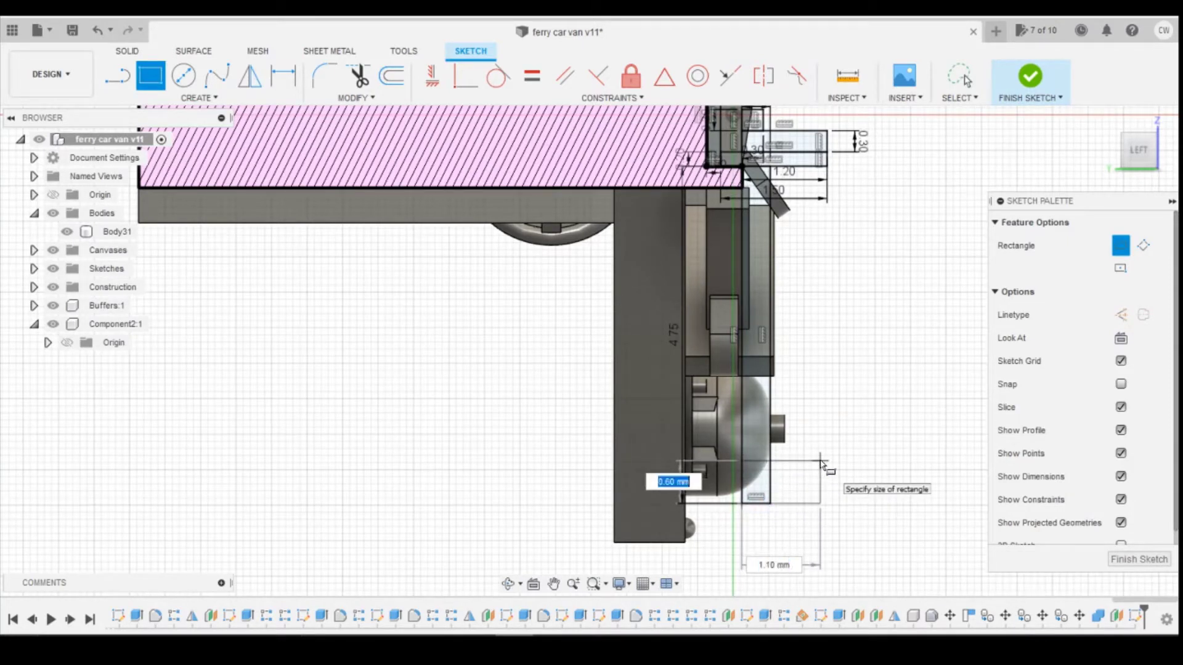
{"action": "key", "text": "Tab"}
{"action": "type", "text": "1.2"}
{"action": "key", "text": "Tab"}
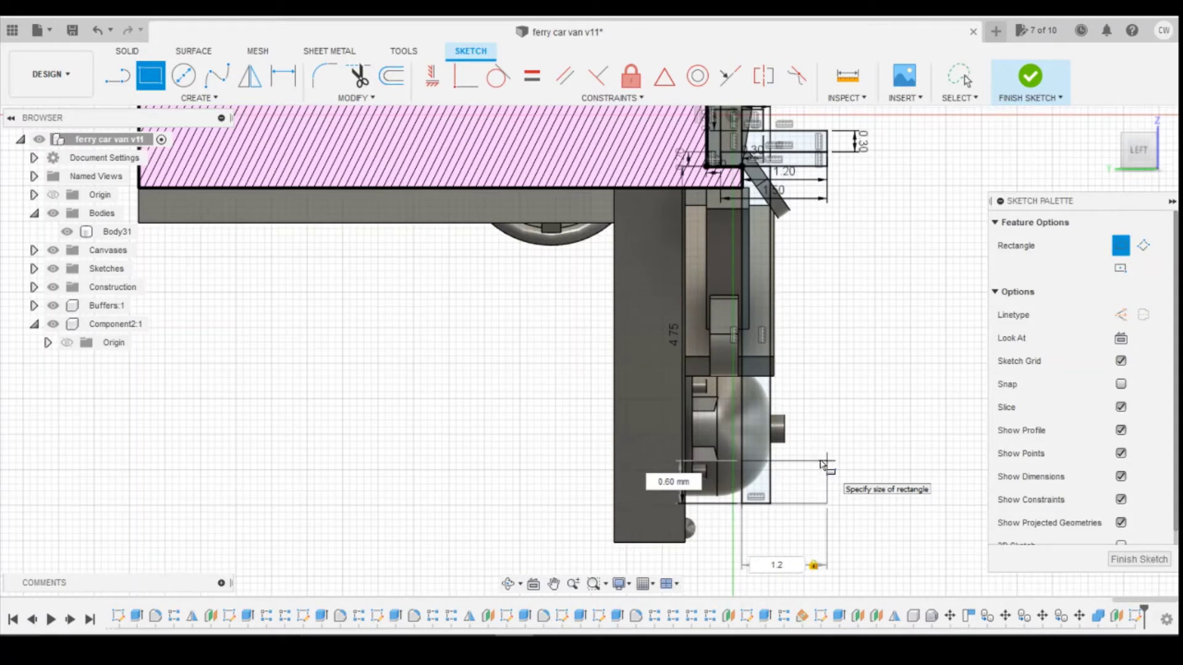
{"action": "key", "text": "Tab"}
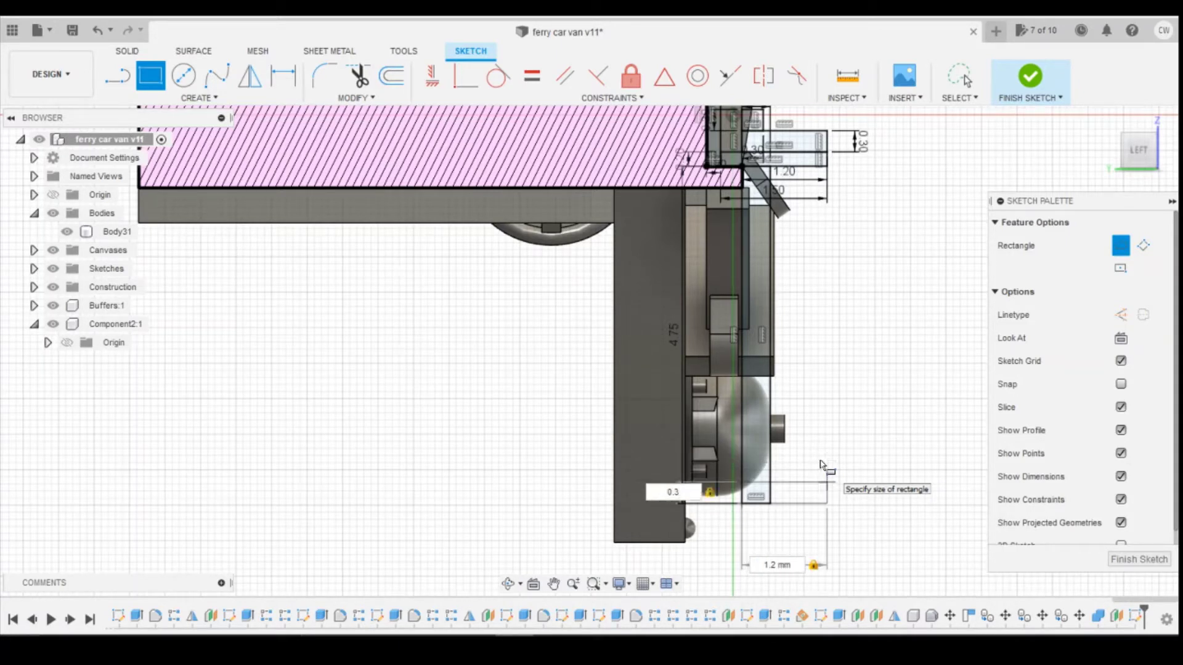
{"action": "key", "text": "Return"}
{"action": "scroll", "coordinate": [822, 466], "scroll_direction": "down", "scroll_amount": 2}
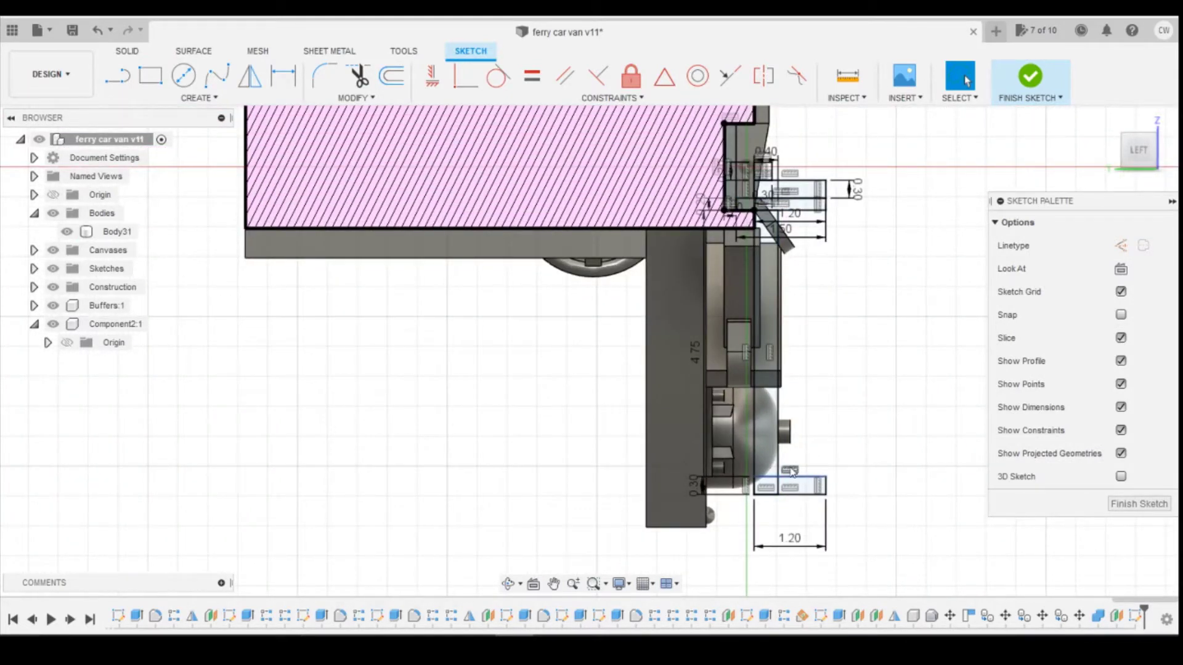
{"action": "left_click", "coordinate": [768, 422]}
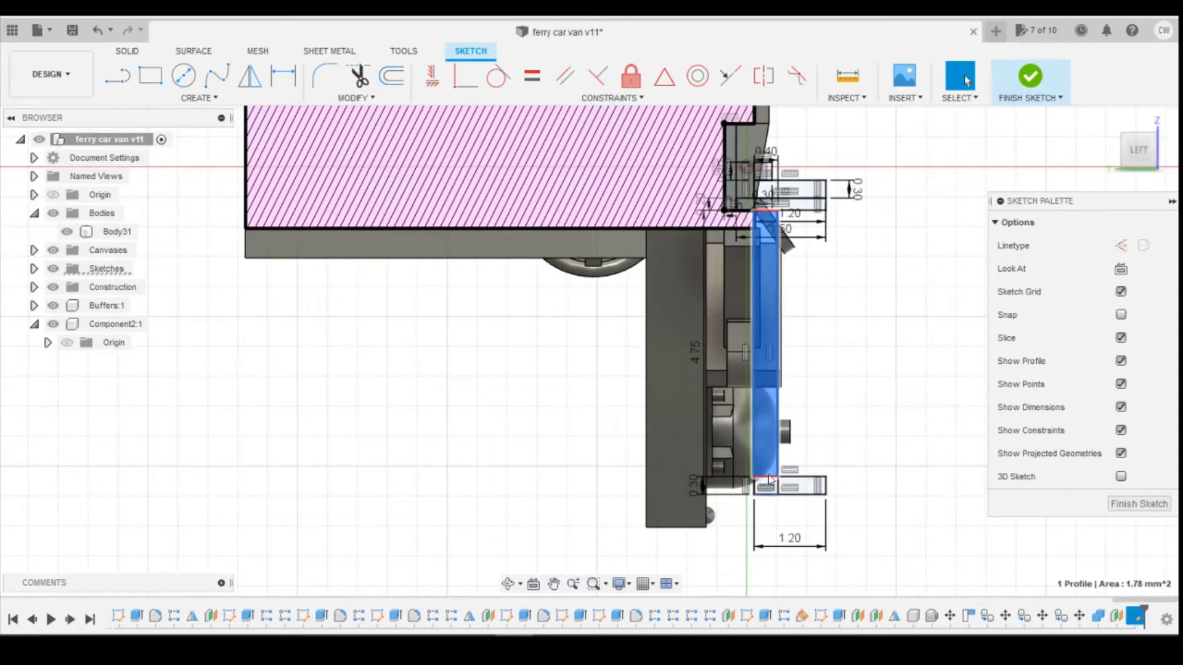
{"action": "scroll", "coordinate": [767, 474], "scroll_direction": "up", "scroll_amount": 5}
{"action": "left_click", "coordinate": [775, 501], "text": "shift"}
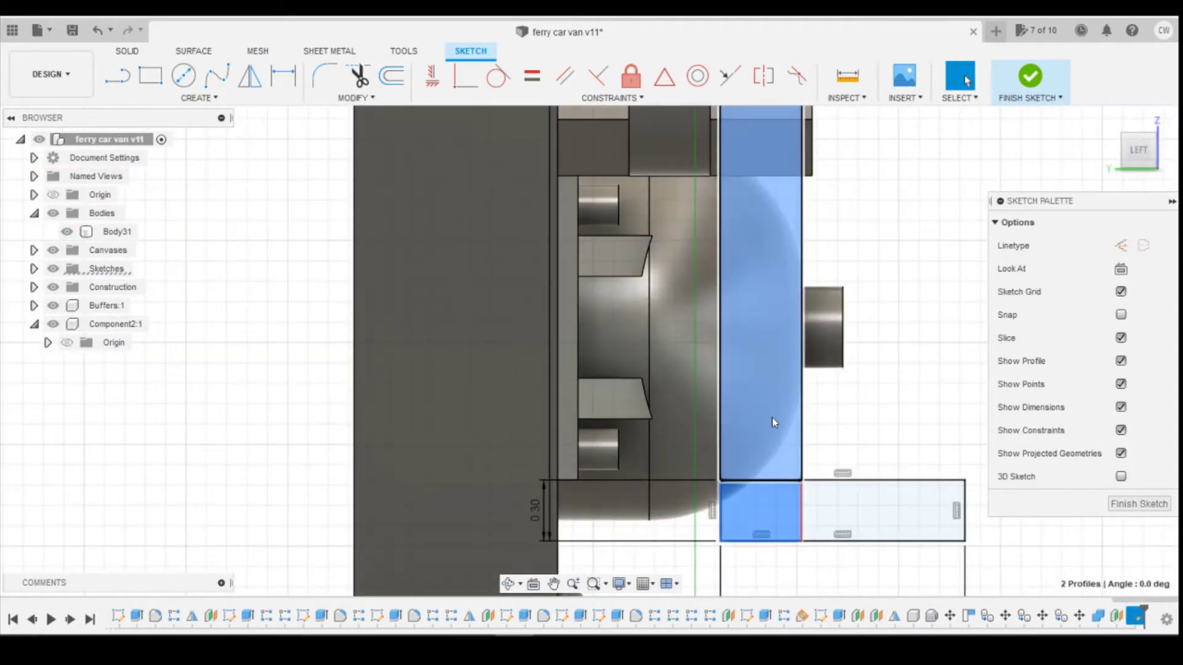
{"action": "scroll", "coordinate": [771, 369], "scroll_direction": "down", "scroll_amount": 3}
{"action": "key", "text": "Escape"}
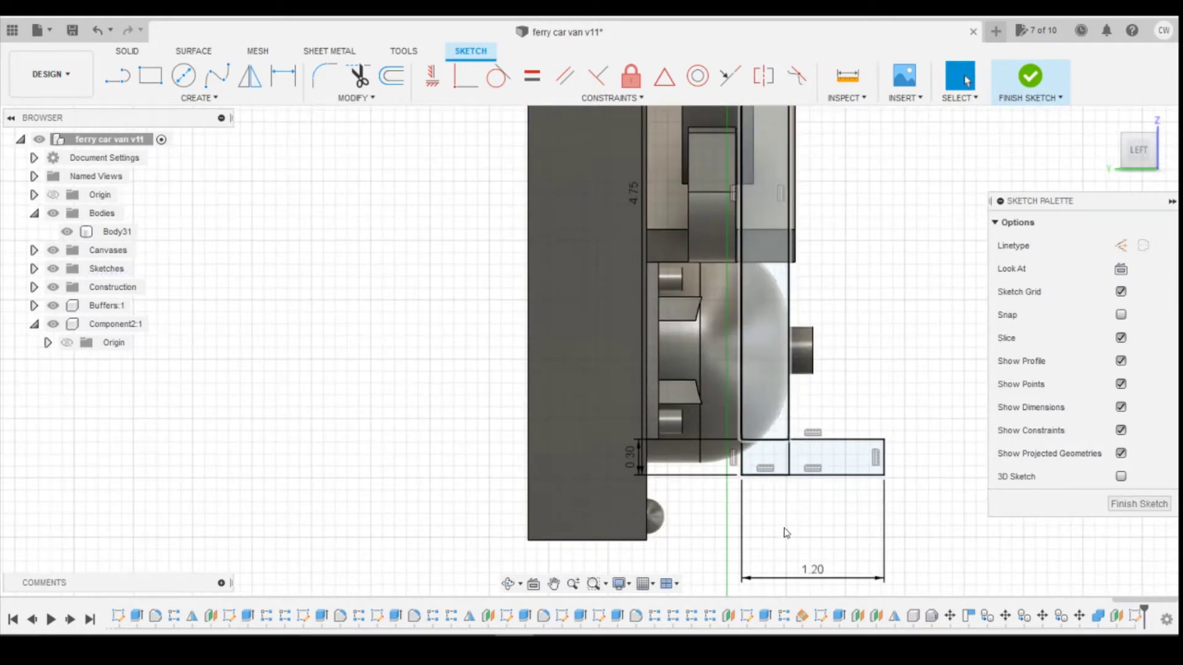
Step: Sketch a rectangle 1 mm long and 0.2 mm high beneath the lower 1.2 mm rectangle, starting from its lower inner corner
{"action": "key", "text": "r"}
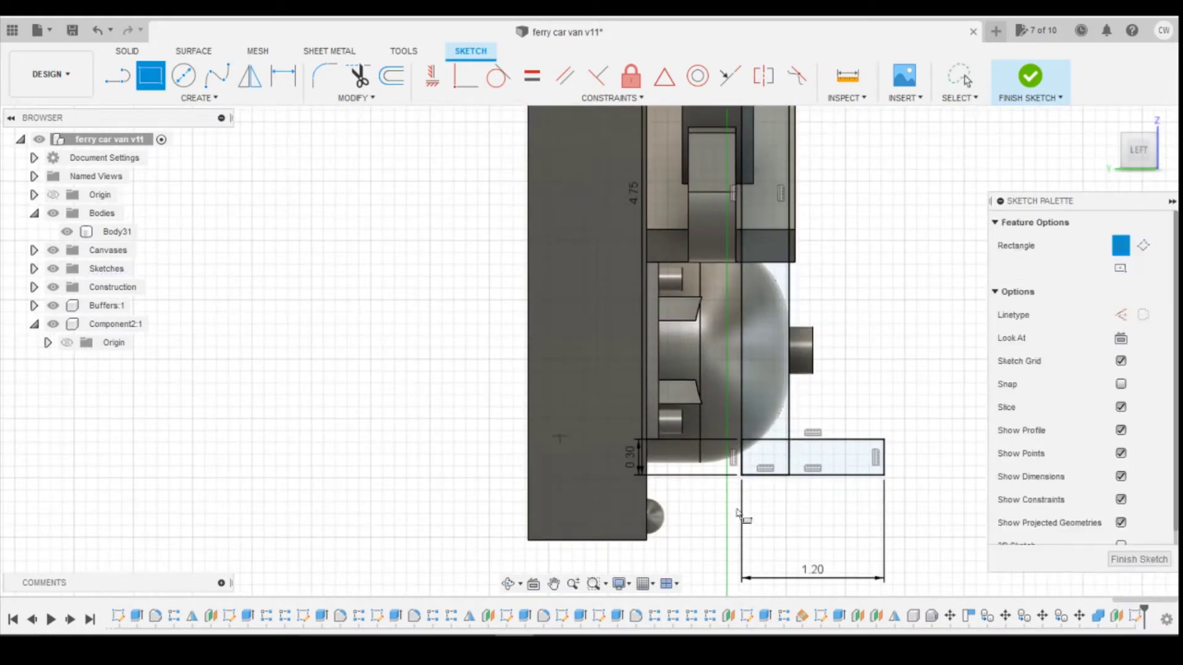
{"action": "left_click", "coordinate": [743, 476]}
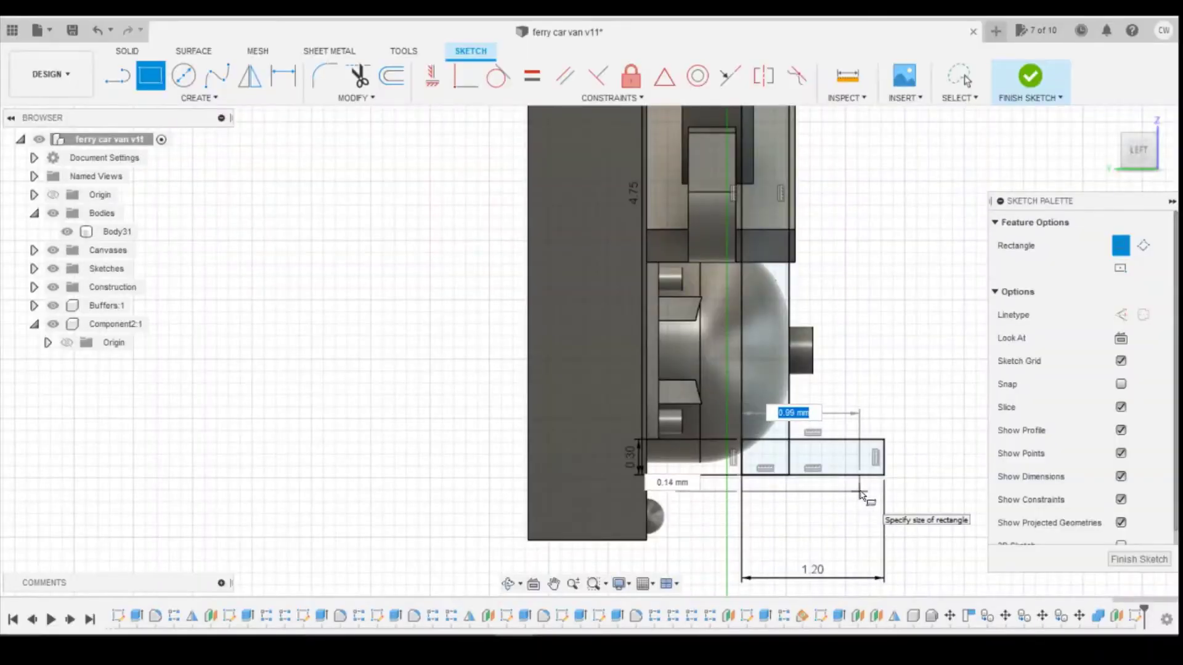
{"action": "key", "text": "Tab"}
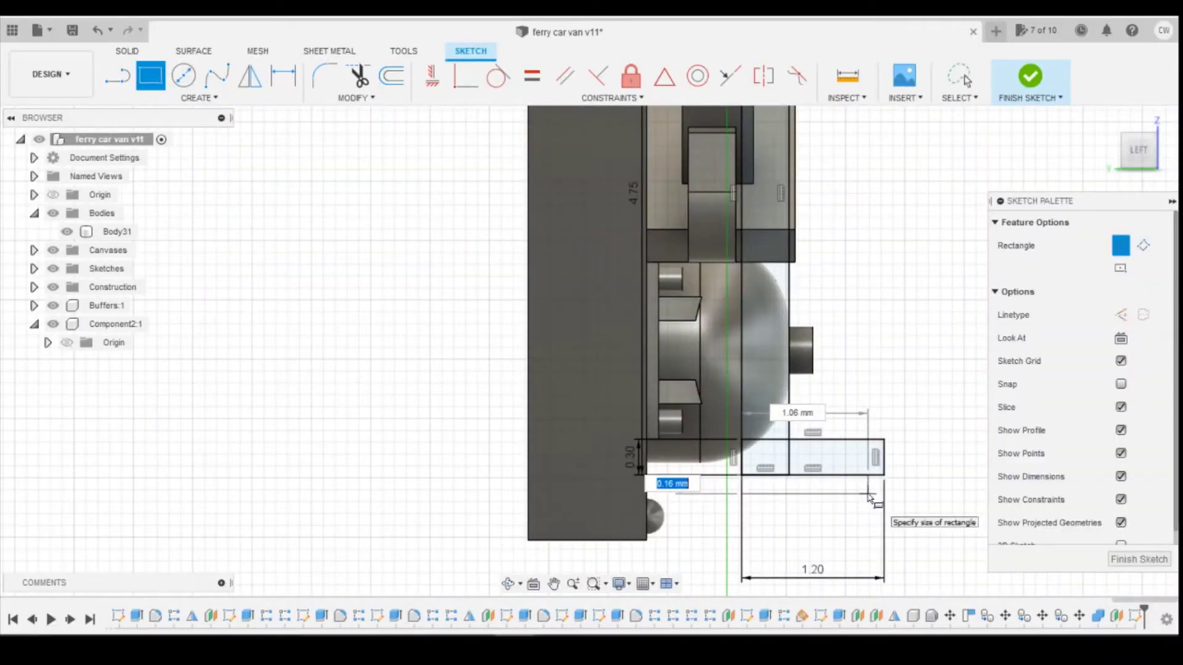
{"action": "key", "text": "Tab"}
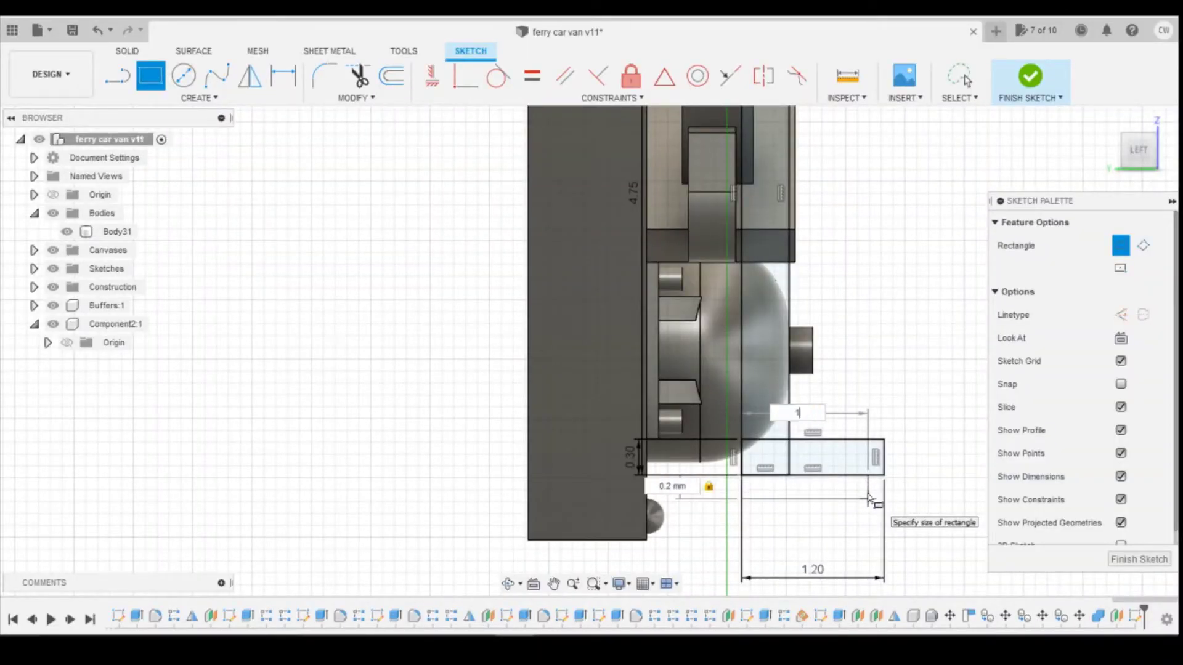
{"action": "key", "text": "Return"}
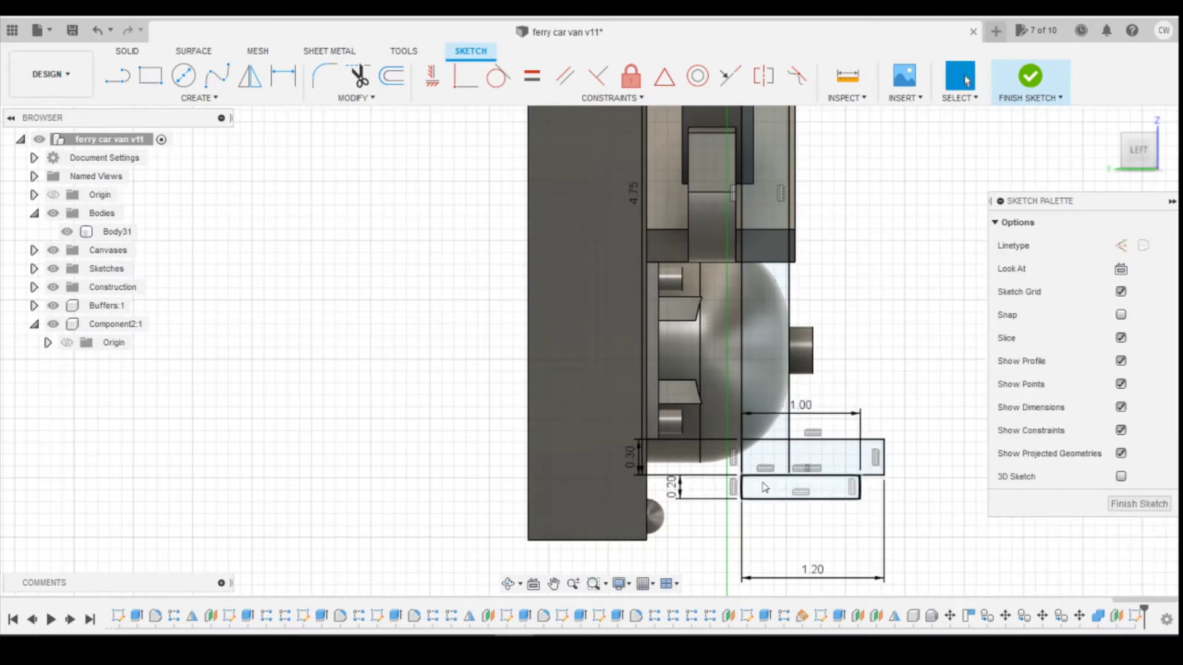
Step: Extrude the five support profiles, from the channel down through the hanging rectangle to the 1 mm foot, by -1 mm with the Join operation
{"action": "scroll", "coordinate": [770, 483], "scroll_direction": "down", "scroll_amount": 2}
{"action": "left_click", "coordinate": [786, 490]}
{"action": "left_click", "coordinate": [772, 462], "text": "shift"}
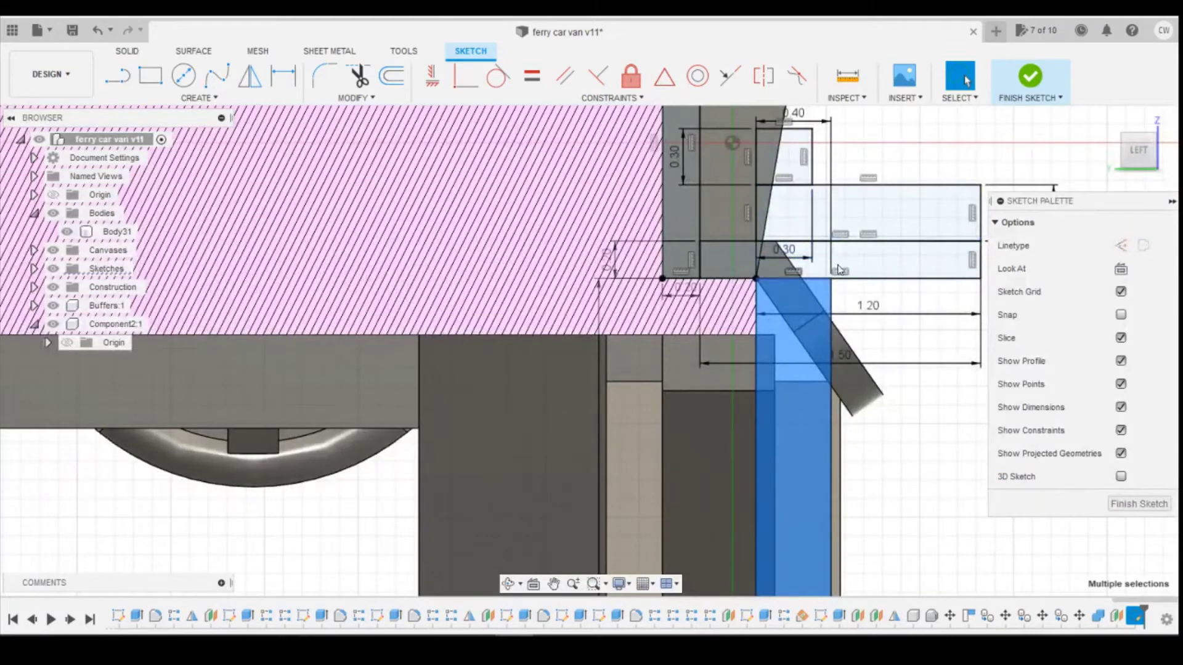
{"action": "left_click", "coordinate": [714, 260], "text": "shift"}
{"action": "left_click", "coordinate": [727, 217], "text": "shift"}
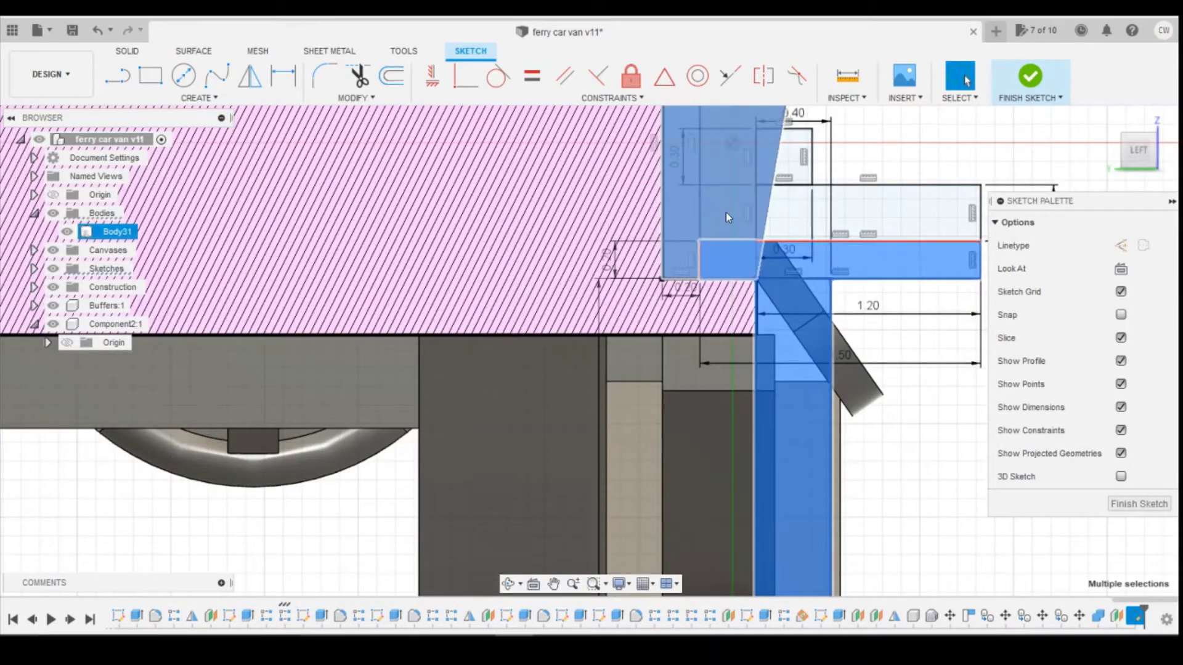
{"action": "left_click", "coordinate": [727, 213], "text": "shift"}
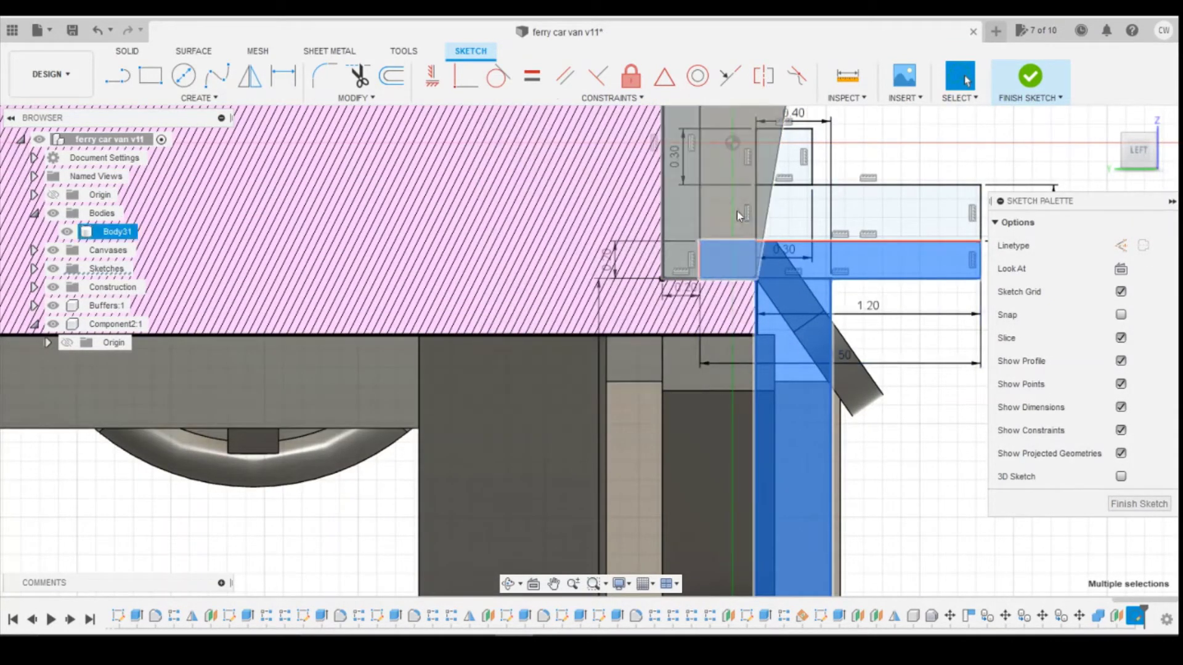
{"action": "scroll", "coordinate": [715, 368], "scroll_direction": "down", "scroll_amount": 3}
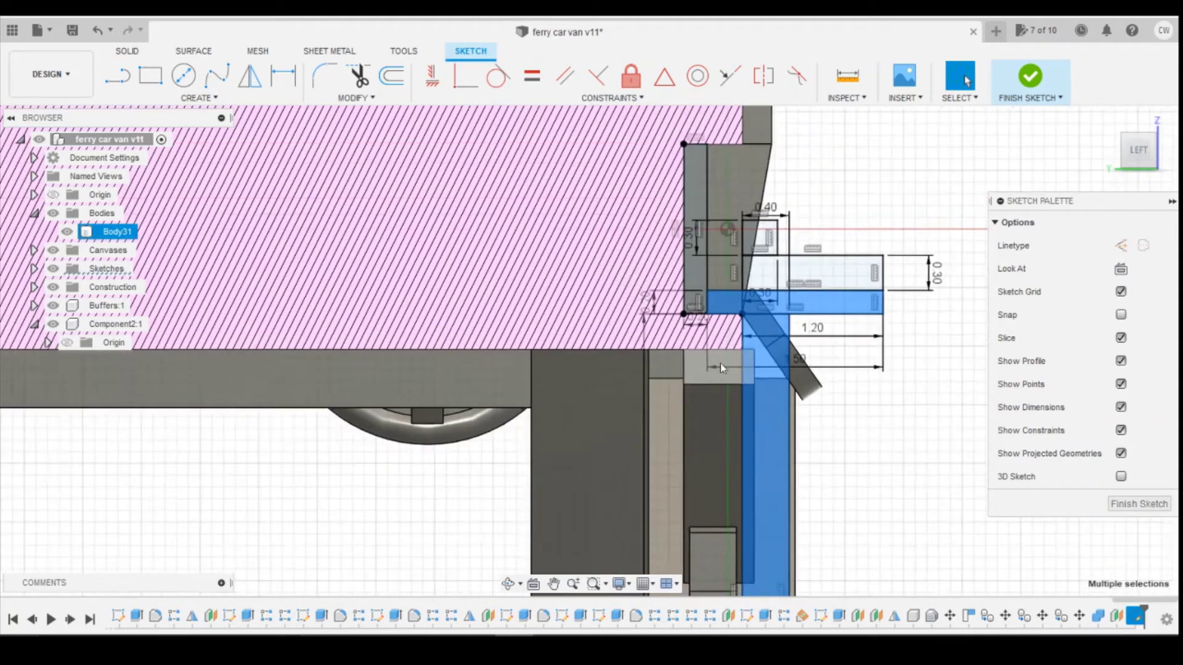
{"action": "left_click", "coordinate": [701, 265], "text": "shift"}
{"action": "scroll", "coordinate": [761, 306], "scroll_direction": "down", "scroll_amount": 3}
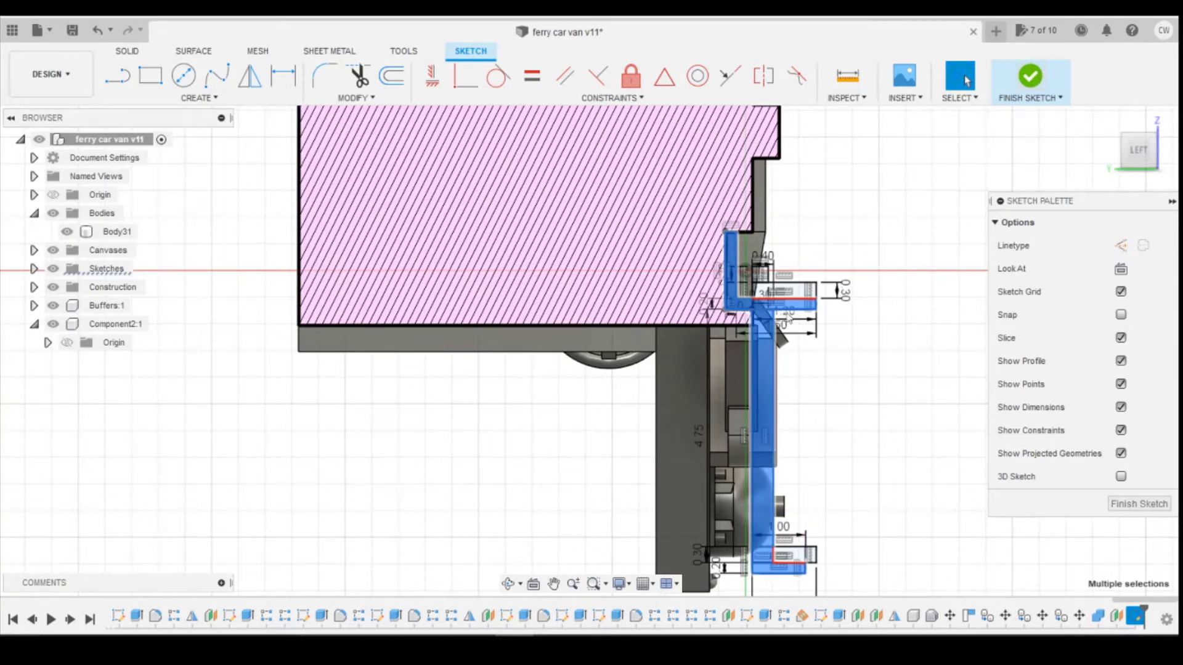
{"action": "right_click", "coordinate": [770, 370]}
{"action": "left_click", "coordinate": [740, 434]}
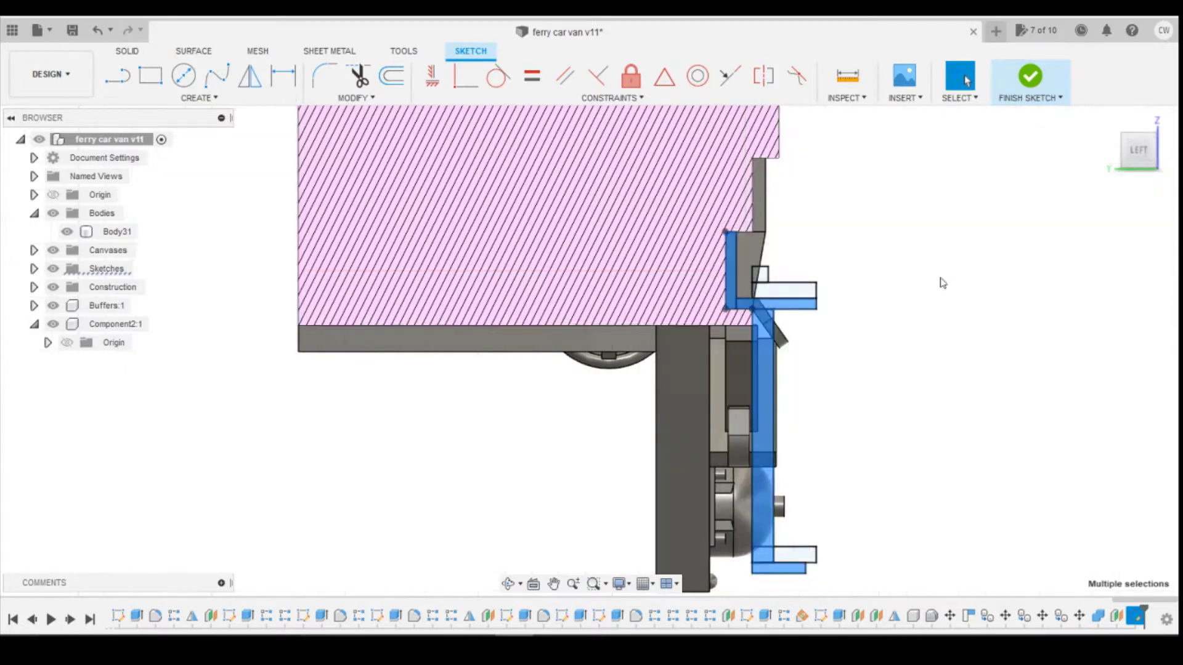
{"action": "left_click", "coordinate": [1162, 153]}
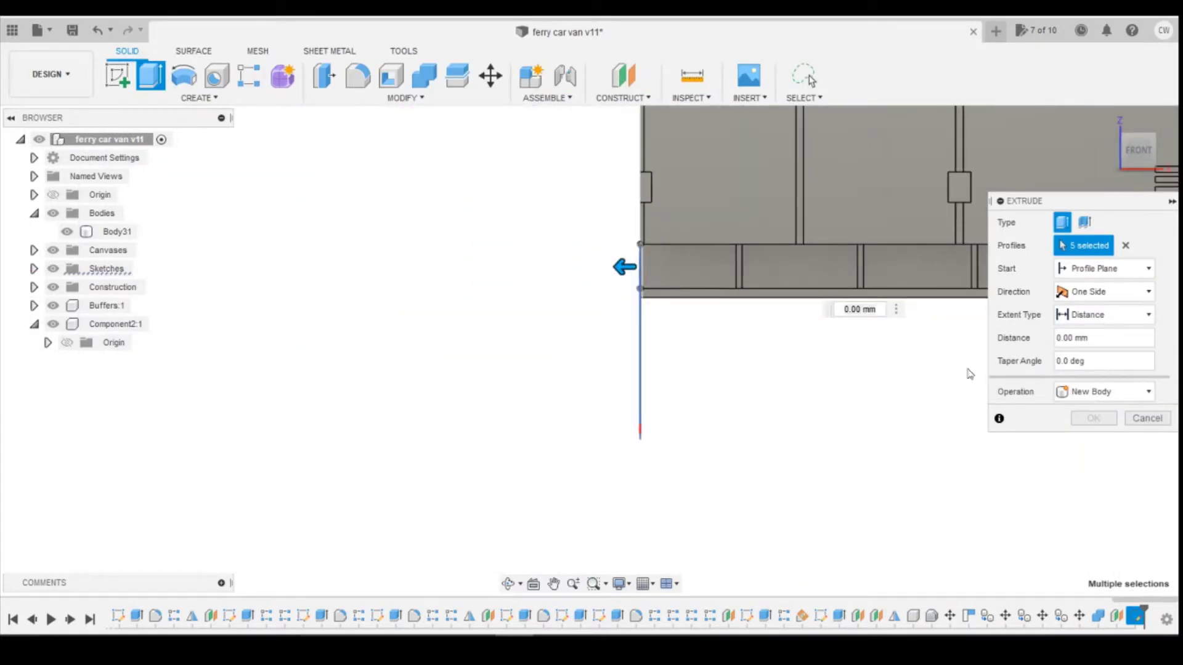
{"action": "left_click_drag", "start_coordinate": [615, 263], "coordinate": [684, 266]}
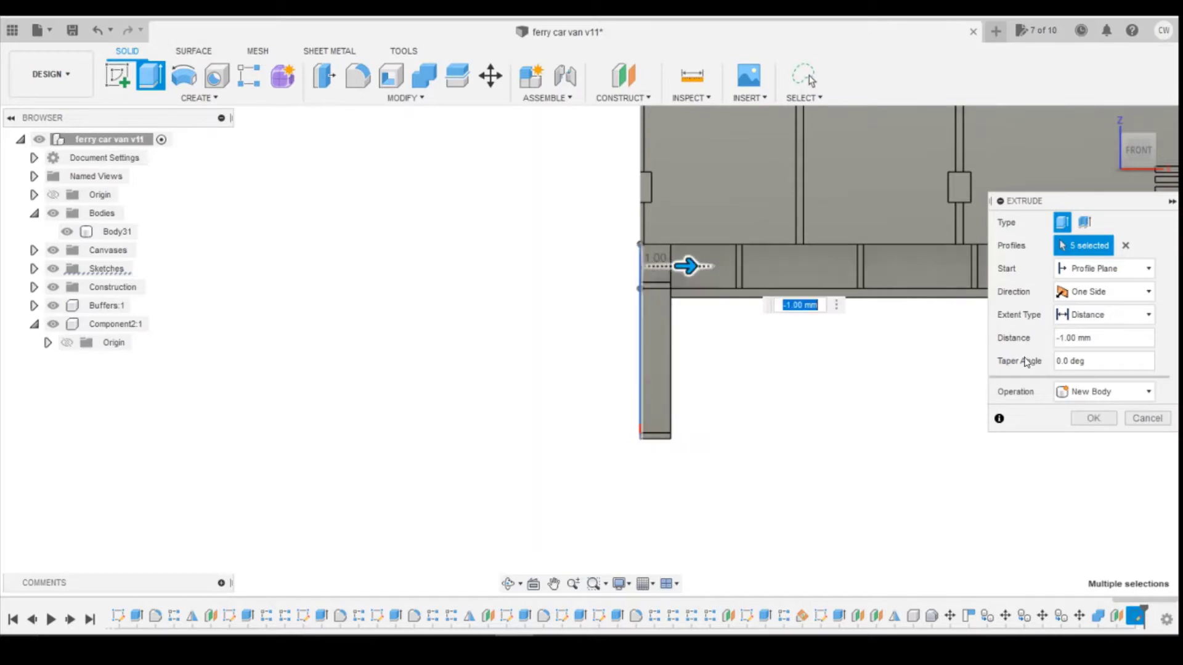
{"action": "left_click", "coordinate": [1100, 395]}
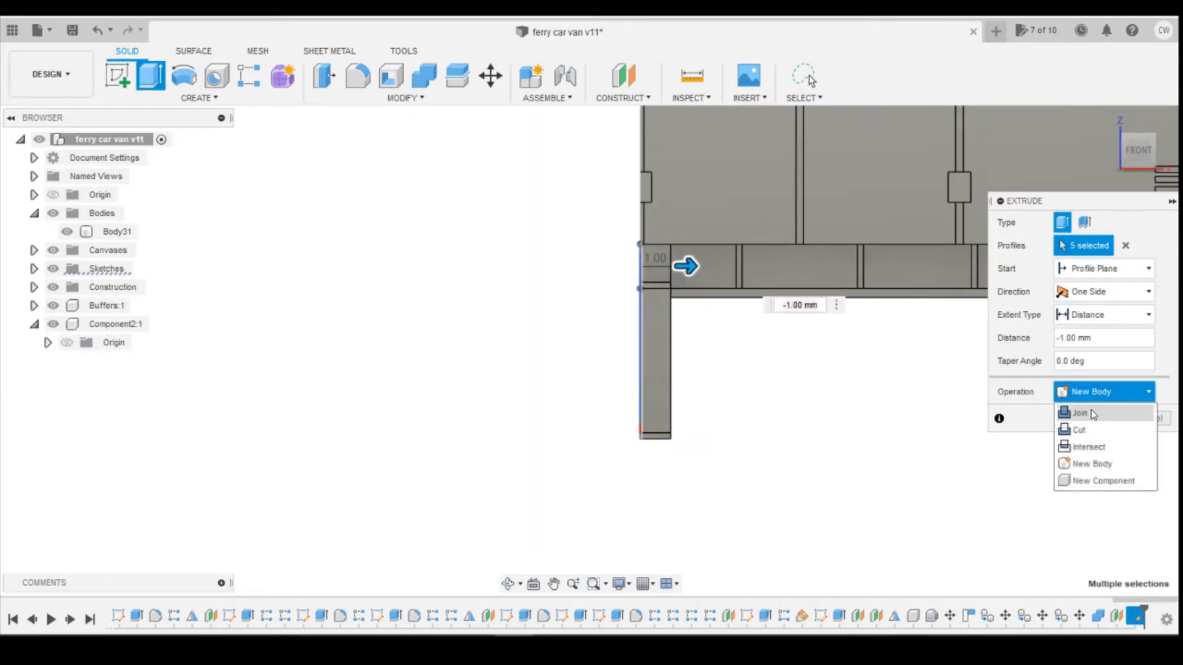
{"action": "left_click", "coordinate": [1092, 413]}
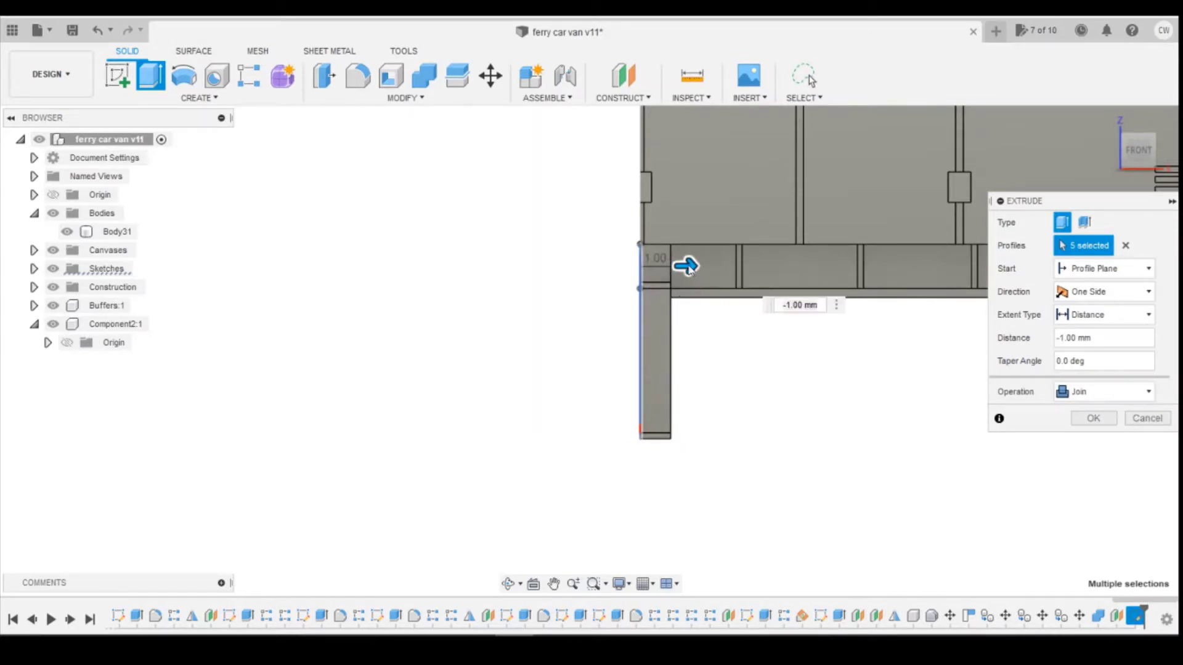
Step: Try an extrusion distance of -2 mm for the support, settle on -0.5 mm and finish the extrusion
{"action": "scroll", "coordinate": [771, 316], "scroll_direction": "down", "scroll_amount": 2}
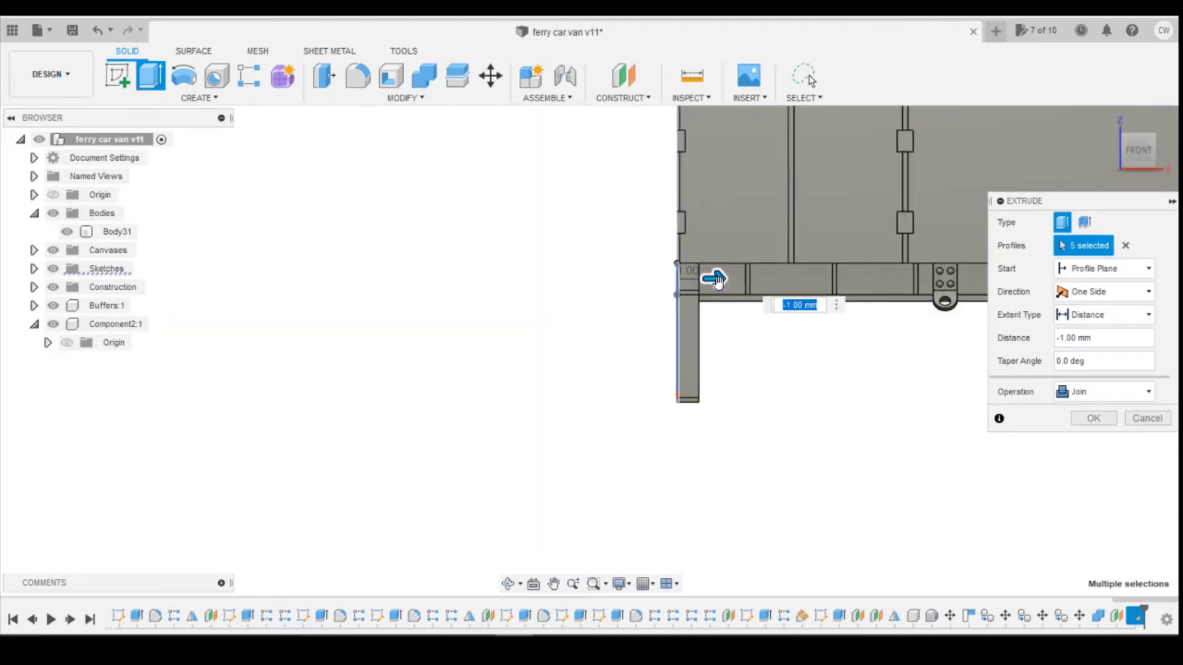
{"action": "left_click_drag", "start_coordinate": [701, 281], "coordinate": [710, 280]}
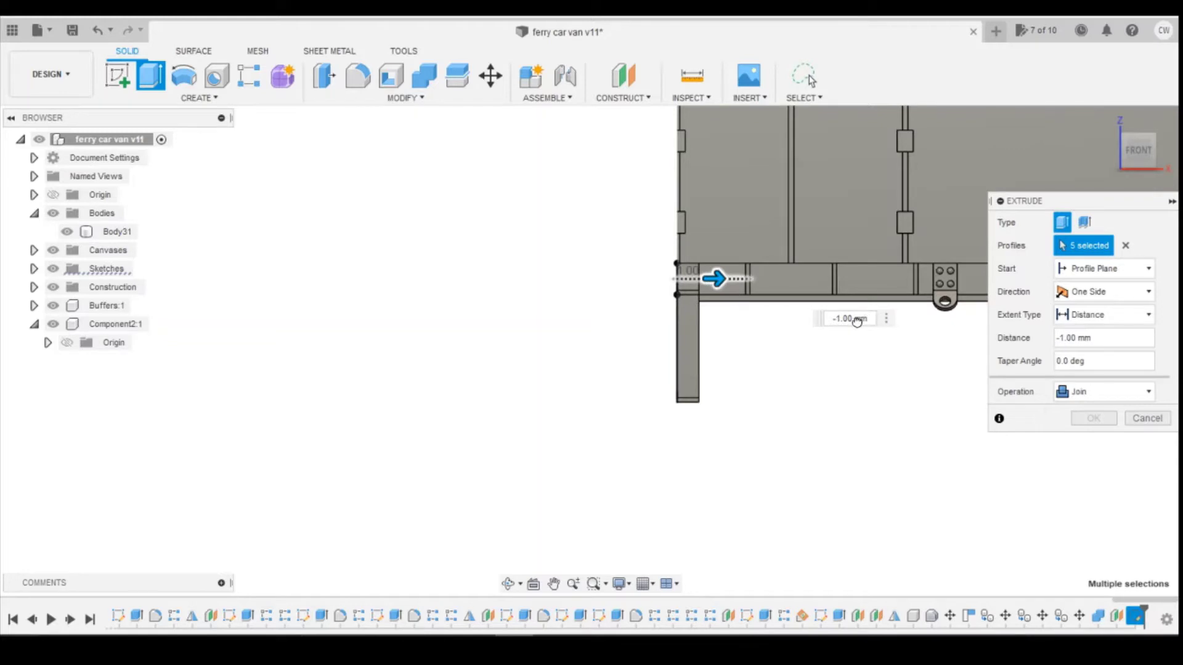
{"action": "type", "text": "-2"}
{"action": "key", "text": "Return"}
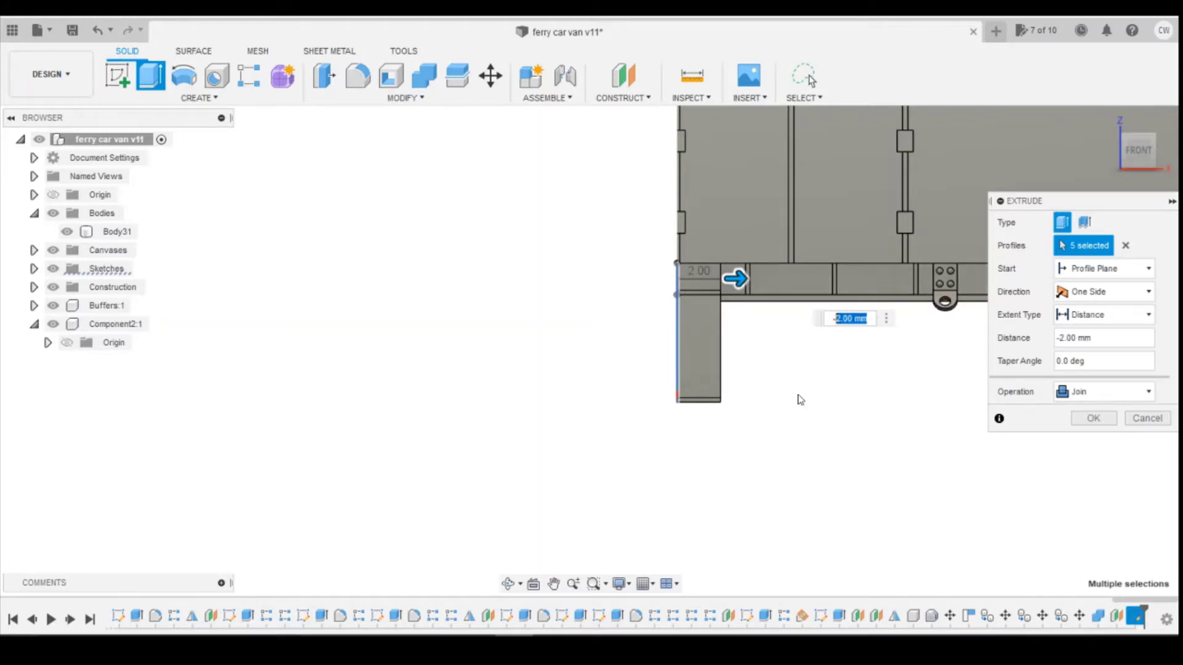
{"action": "type", "text": "-0.5"}
{"action": "key", "text": "Return"}
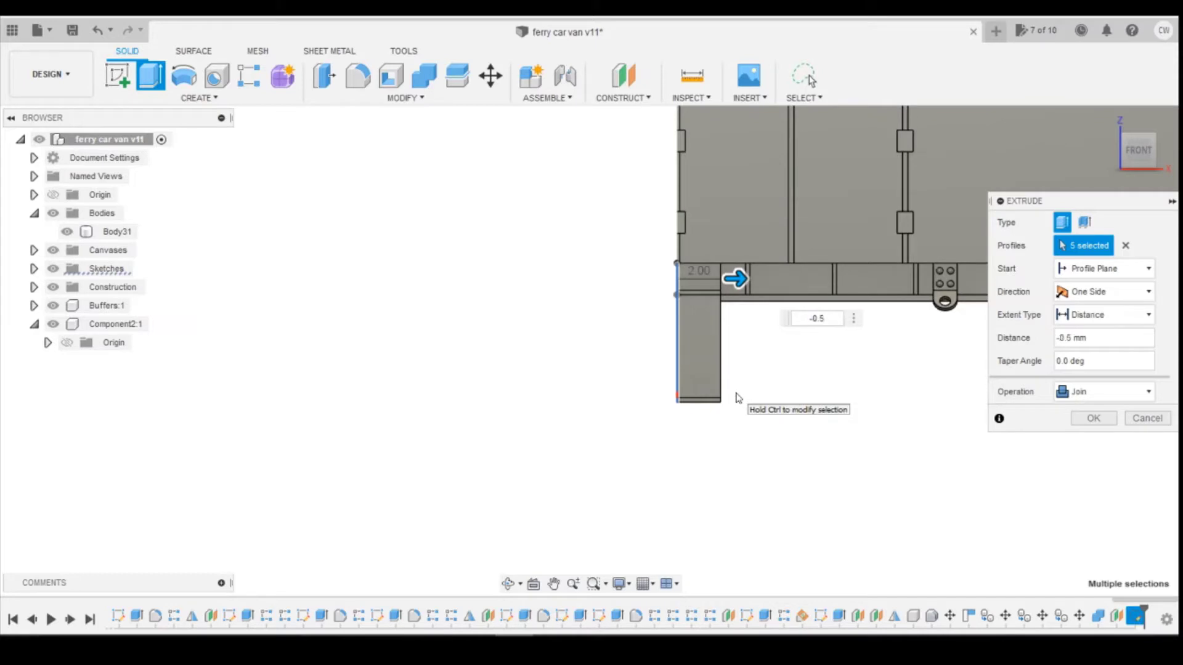
{"action": "key", "text": "Return"}
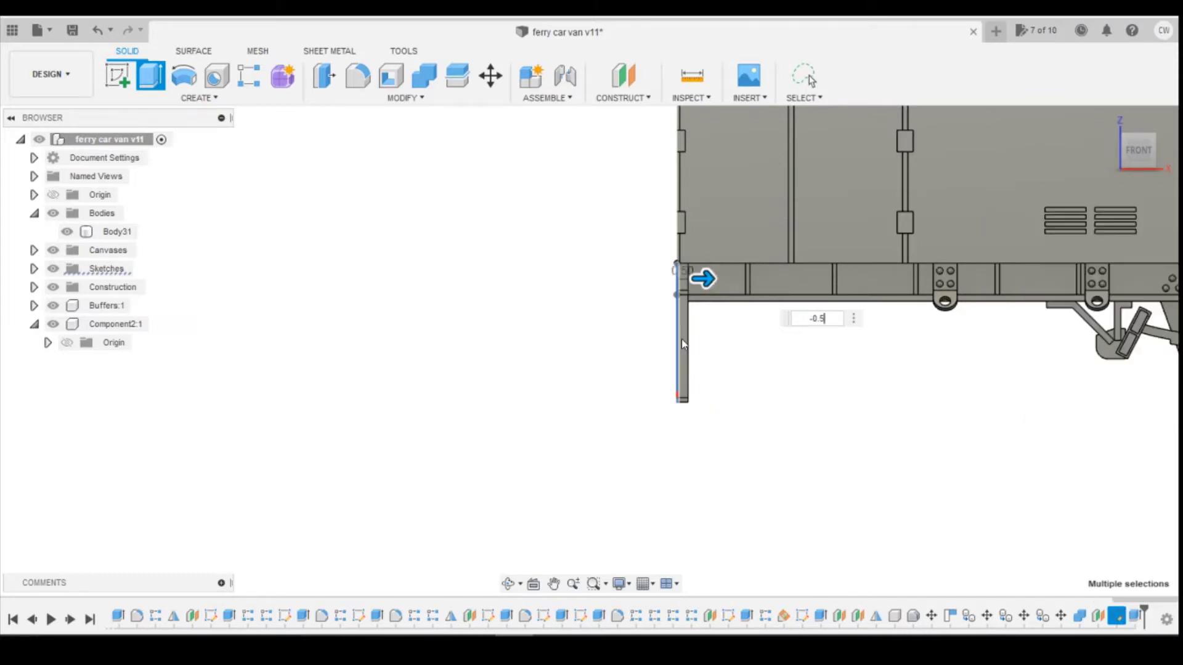
Step: Set up a rectangular pattern of the support extrusion, directed along the underframe's lower edge beneath the side doors
{"action": "left_click", "coordinate": [1014, 280]}
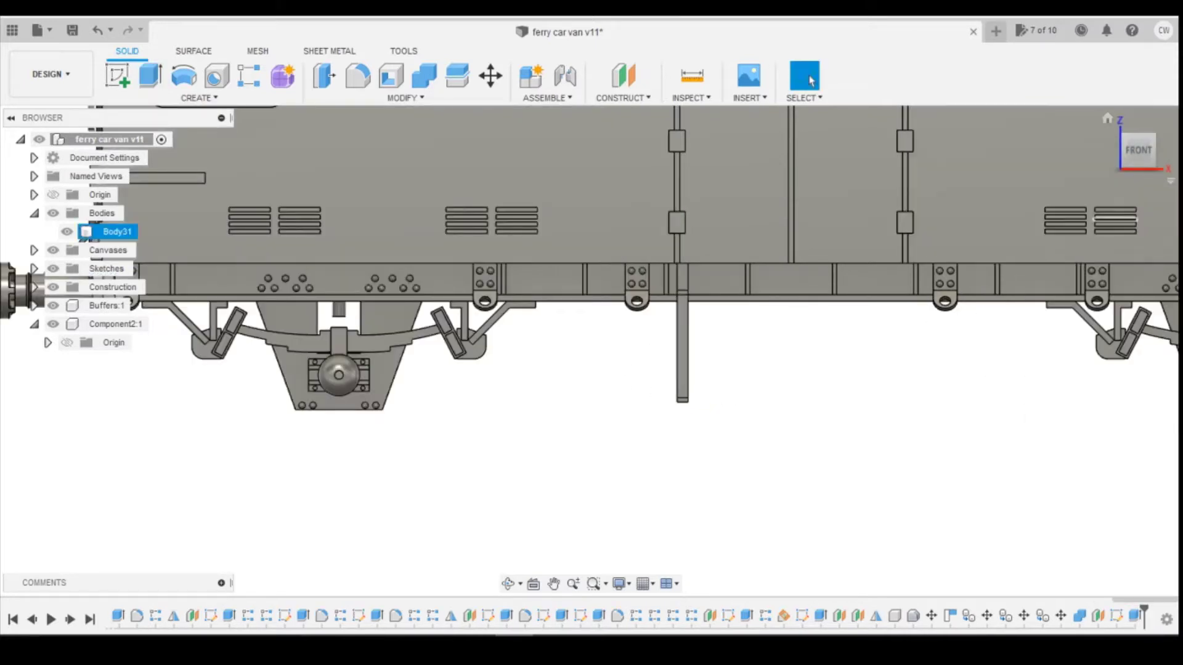
{"action": "mouse_move", "coordinate": [1136, 152]}
{"action": "middle_mouse_down", "text": "shift"}
{"action": "mouse_move", "coordinate": [1171, 197]}
{"action": "mouse_move", "coordinate": [1159, 195]}
{"action": "middle_mouse_up", "text": "shift"}
{"action": "key", "text": "Escape"}
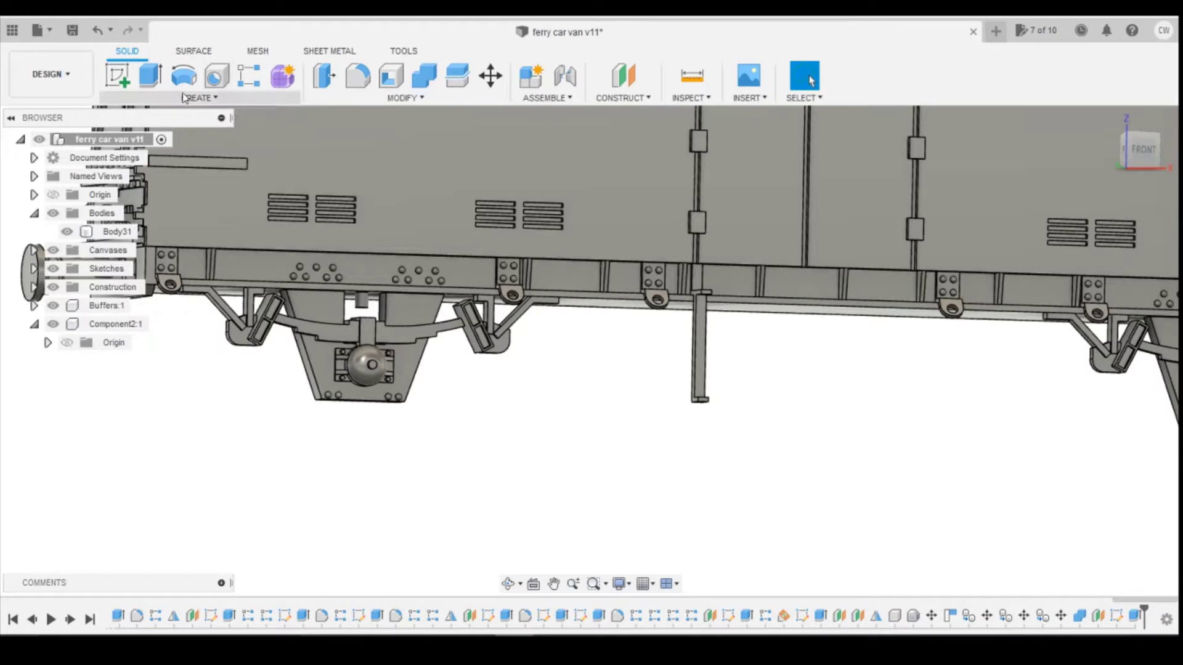
{"action": "left_click", "coordinate": [241, 76]}
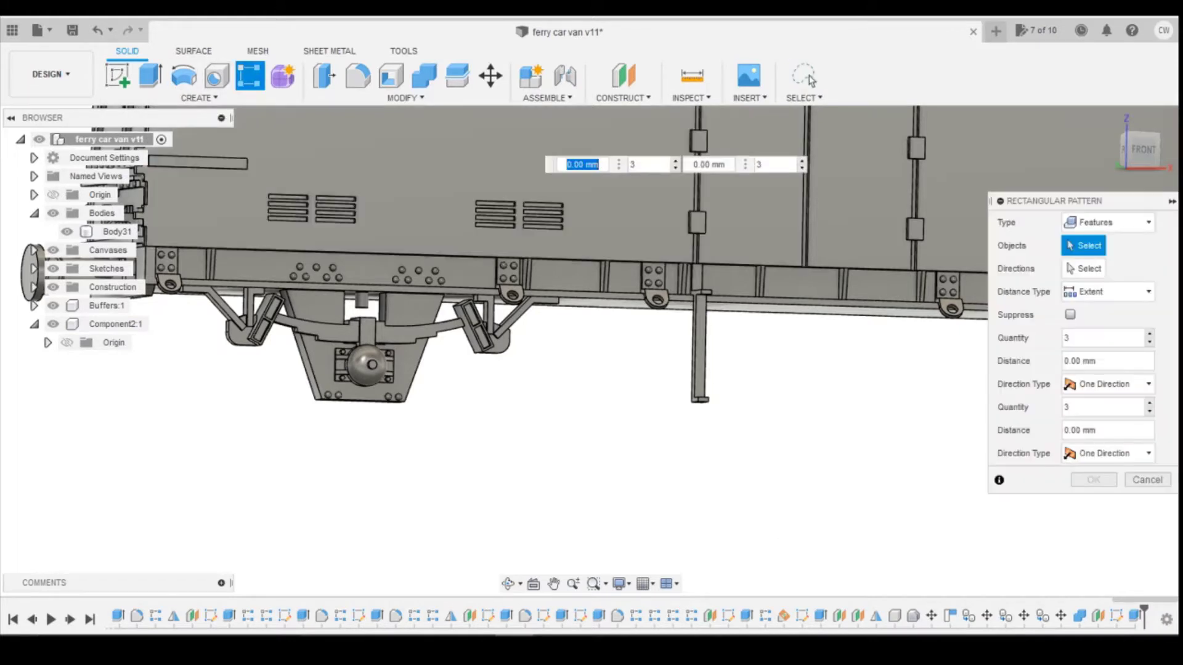
{"action": "left_click", "coordinate": [1136, 616]}
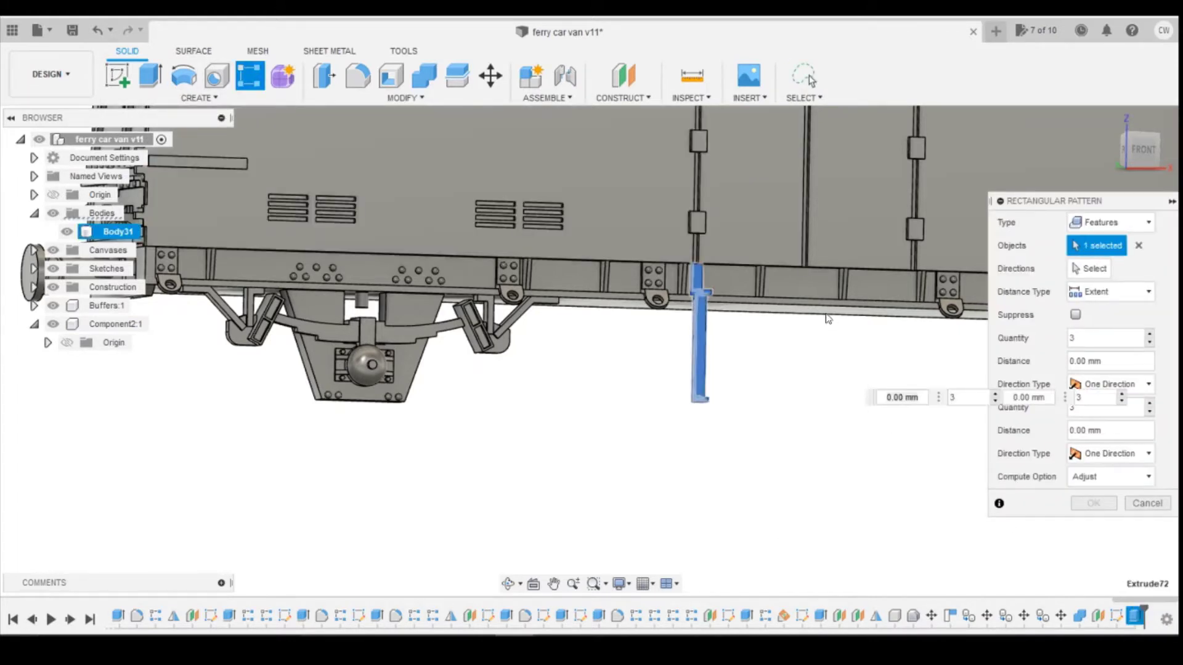
{"action": "left_click", "coordinate": [1094, 269]}
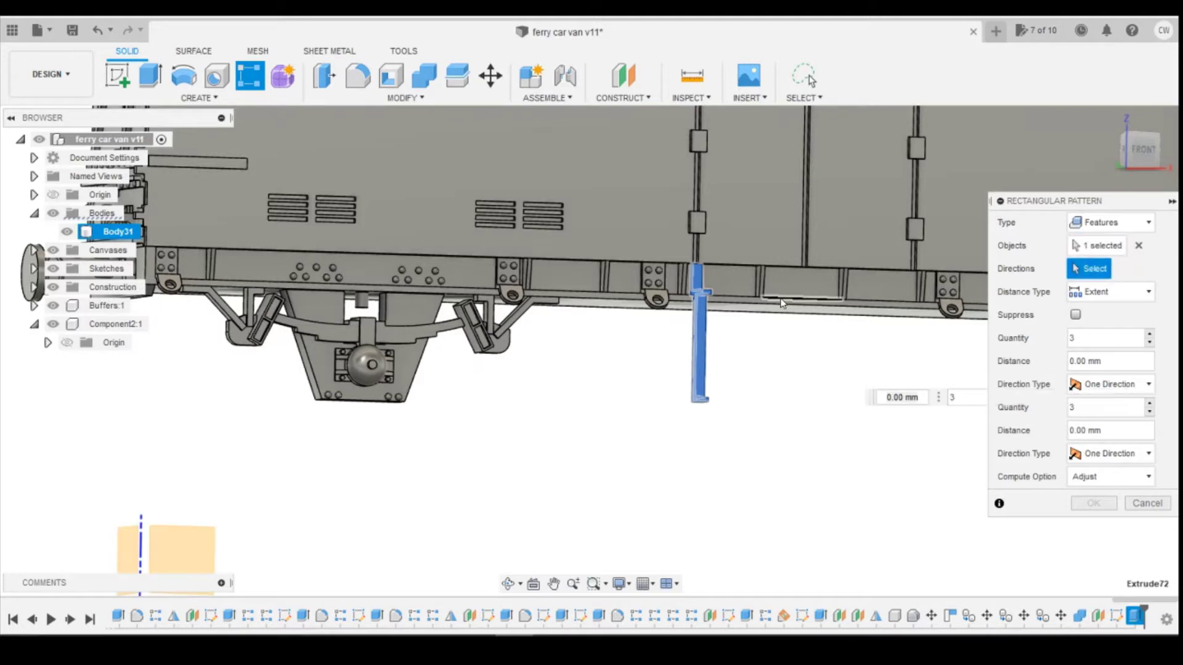
{"action": "left_click", "coordinate": [786, 300]}
Step: Set the support pattern's extent to 10 mm toward the far door hinge with a quantity of 2, and finish the pattern
{"action": "middle_click_drag", "start_coordinate": [896, 282], "coordinate": [903, 226], "text": "shift"}
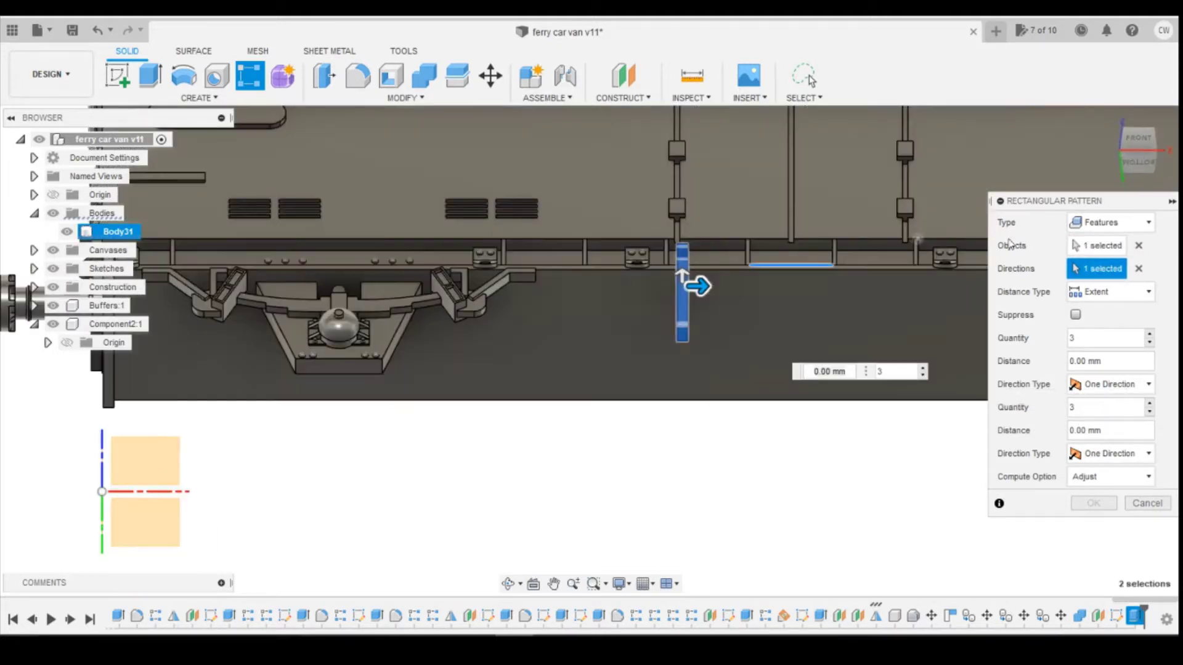
{"action": "middle_click_drag", "start_coordinate": [881, 300], "coordinate": [894, 278], "text": "shift"}
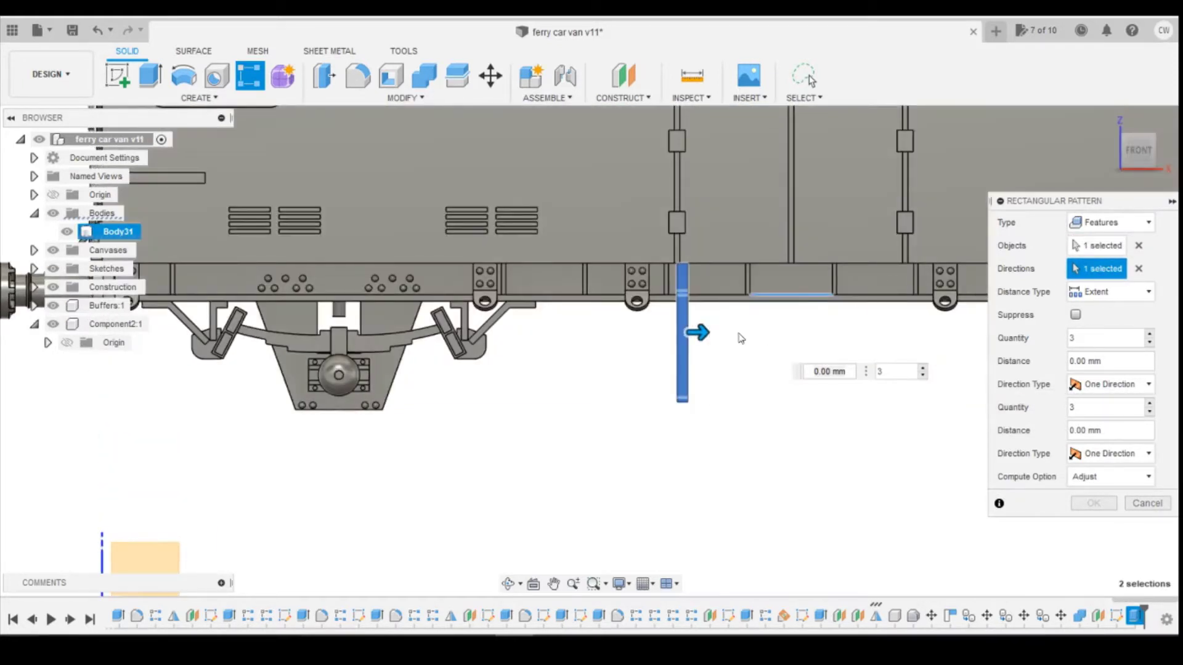
{"action": "left_click_drag", "start_coordinate": [700, 331], "coordinate": [916, 332]}
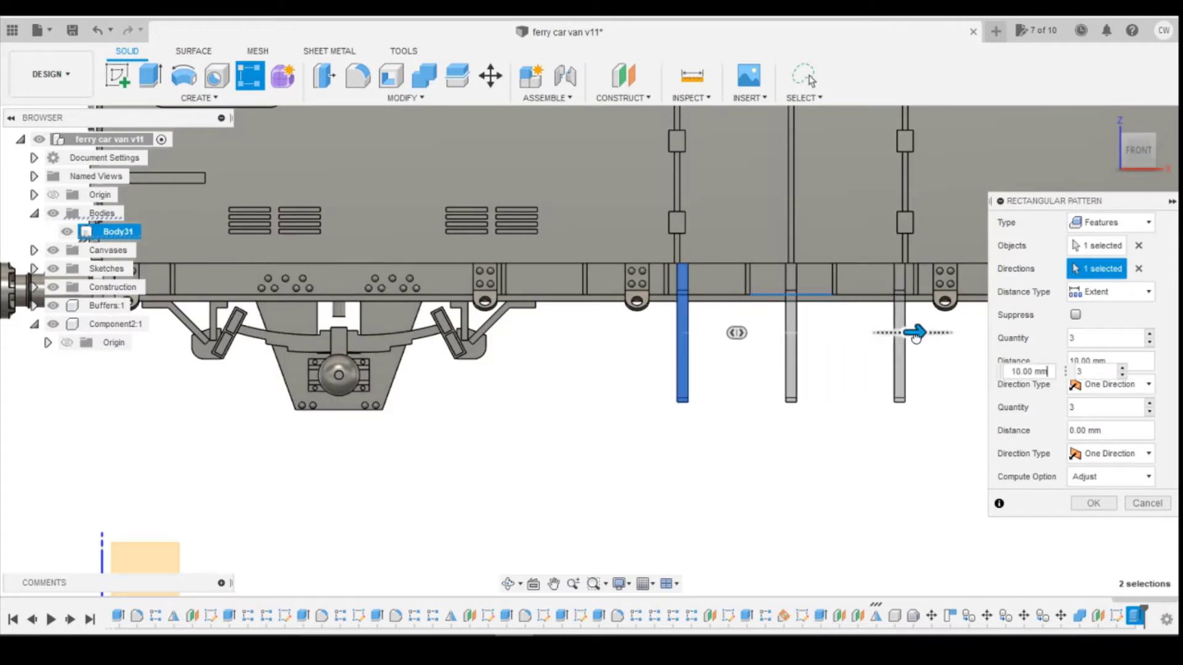
{"action": "left_click", "coordinate": [1122, 375]}
{"action": "scroll", "coordinate": [876, 318], "scroll_direction": "up", "scroll_amount": 2}
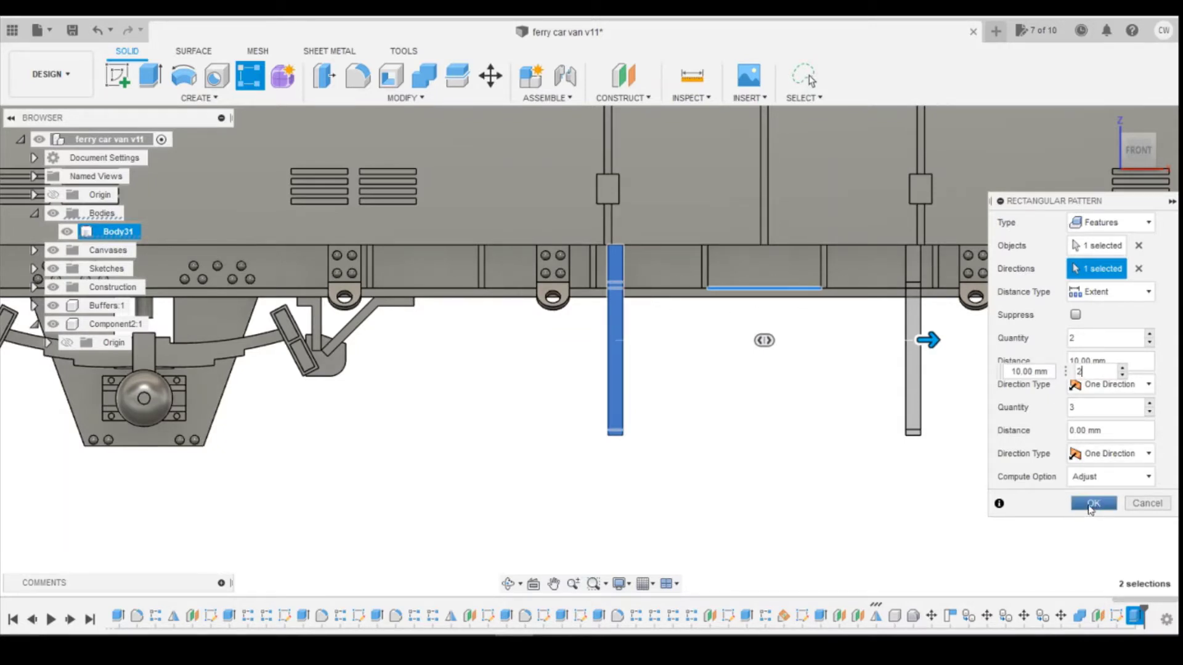
{"action": "left_click", "coordinate": [1092, 504]}
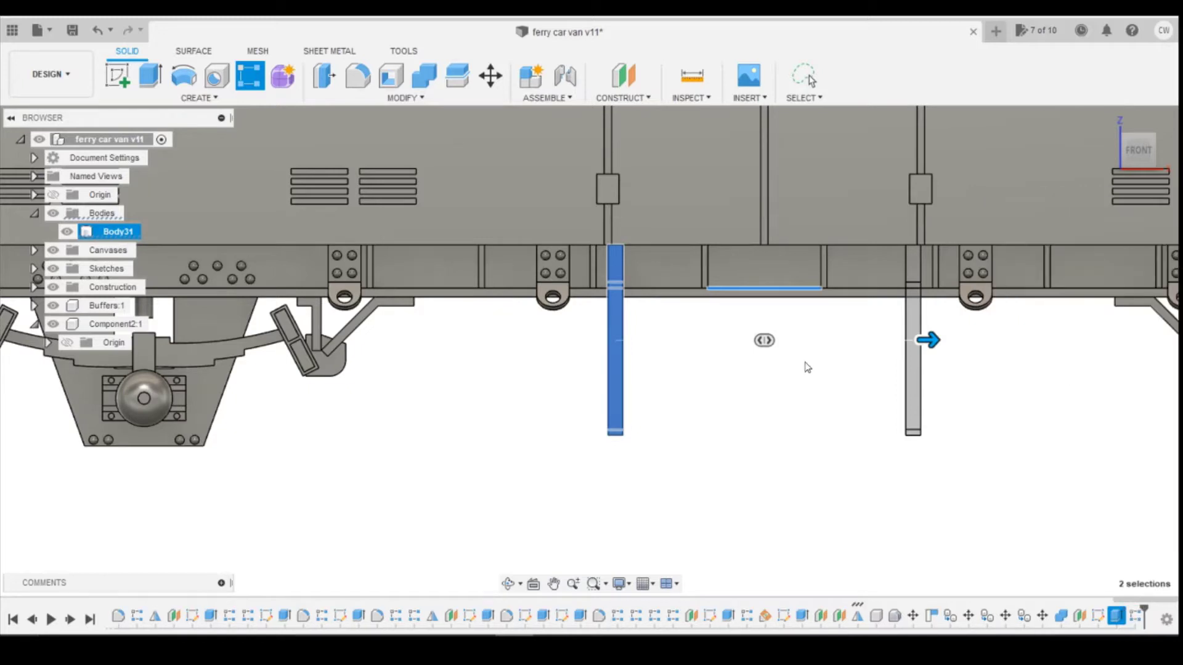
Step: Make the support profile sketch, Sketch72, visible again
{"action": "scroll", "coordinate": [813, 363], "scroll_direction": "down", "scroll_amount": 2}
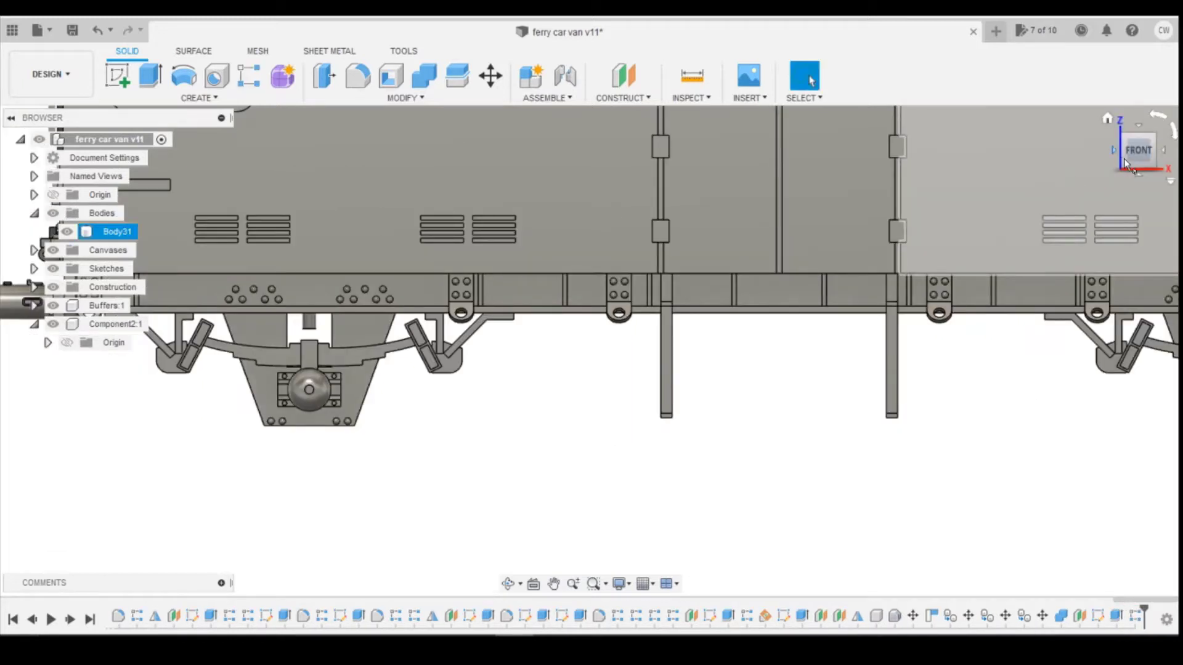
{"action": "left_click_drag", "start_coordinate": [1127, 164], "coordinate": [1072, 191]}
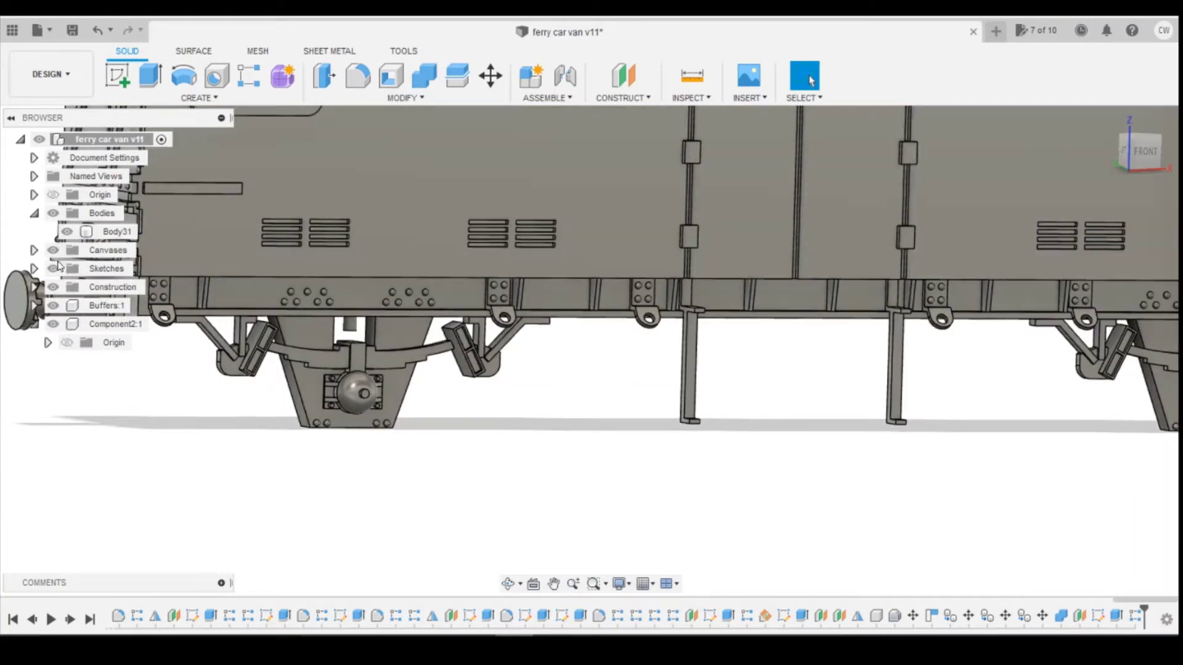
{"action": "left_click", "coordinate": [35, 270]}
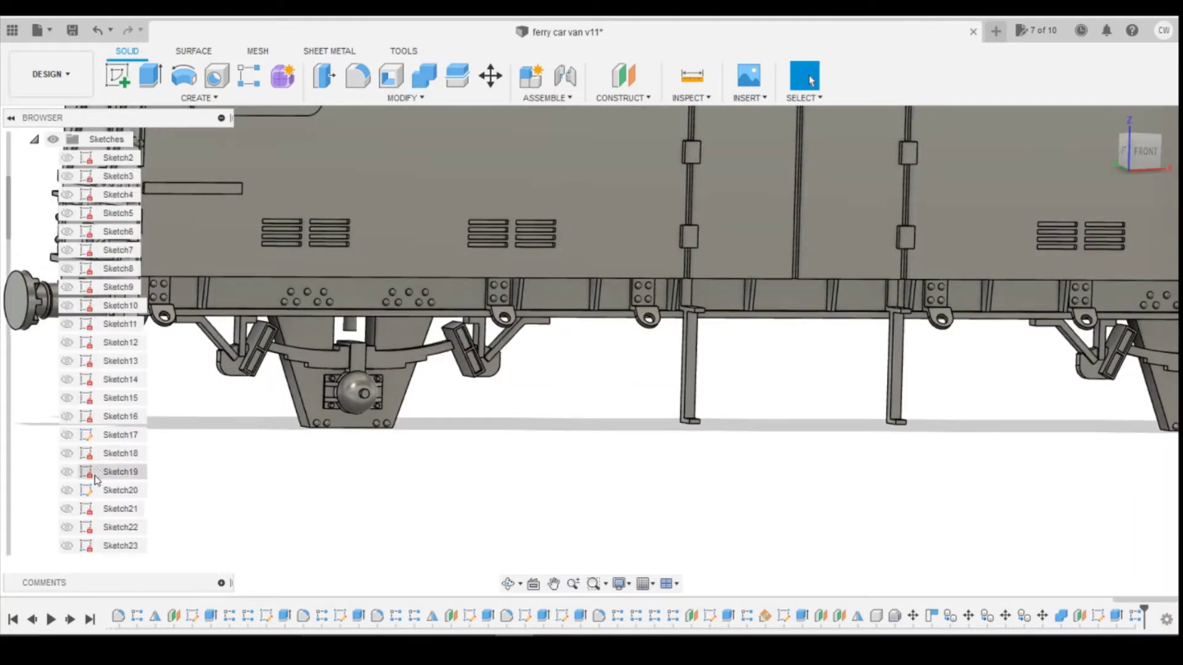
{"action": "scroll", "coordinate": [106, 493], "scroll_direction": "down", "scroll_amount": 5}
{"action": "scroll", "coordinate": [111, 492], "scroll_direction": "down", "scroll_amount": 10}
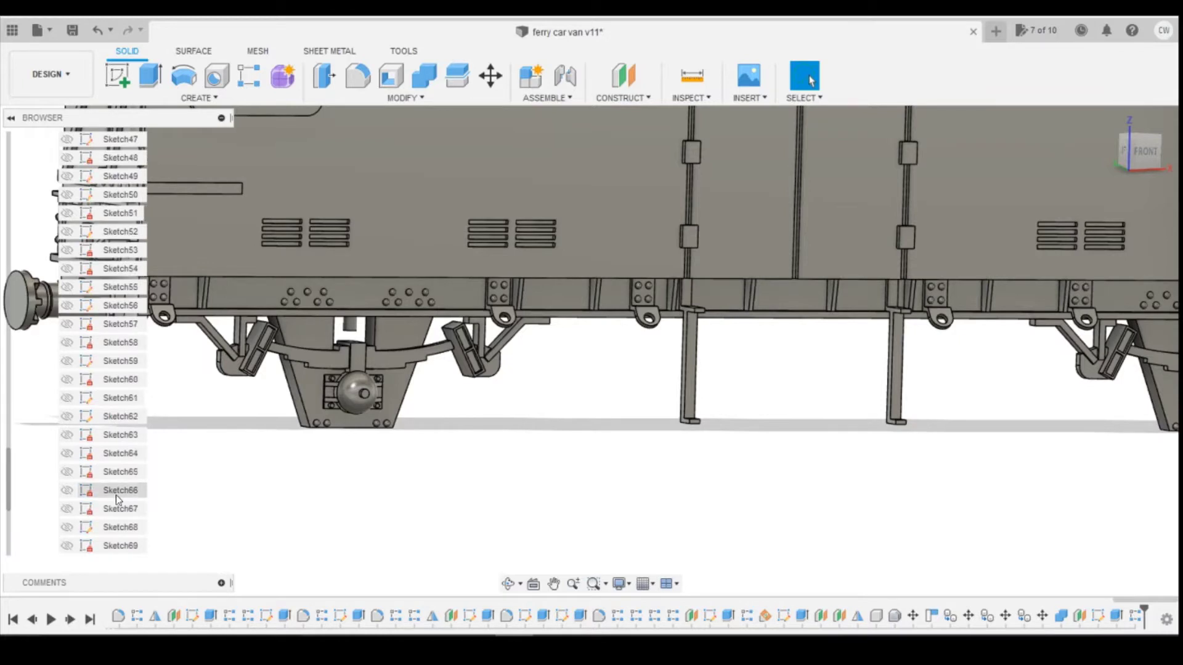
{"action": "left_click", "coordinate": [66, 472]}
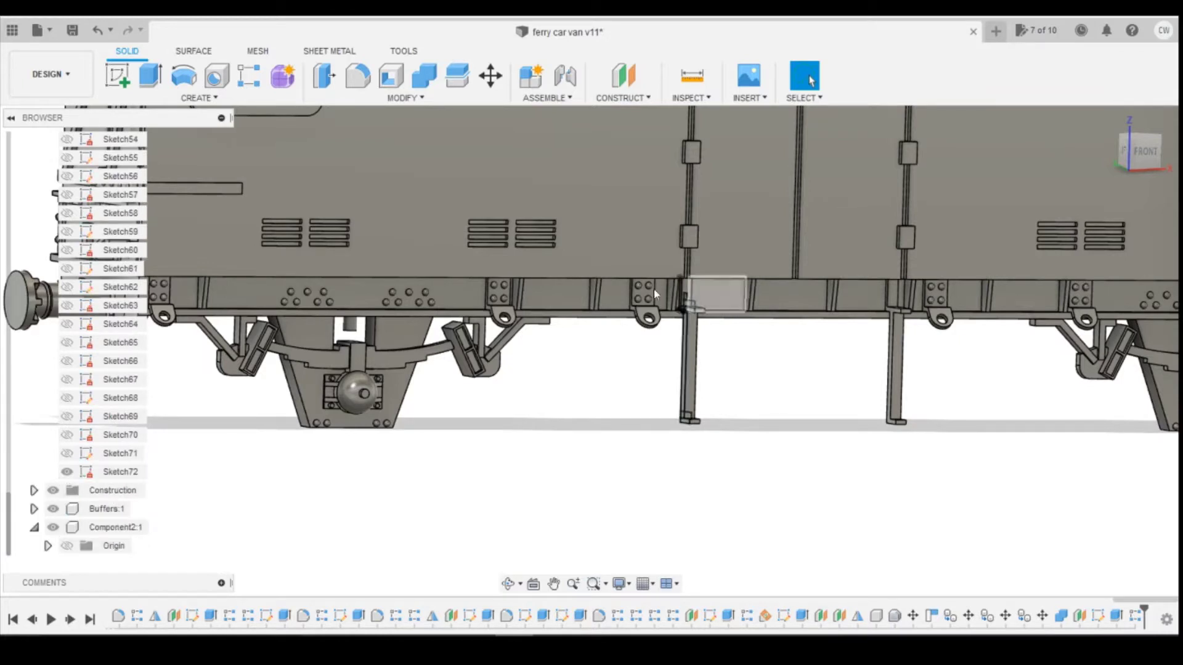
Step: Start an extrusion of the four step profiles in the support sketch, two above the upper bracket and two above the foot
{"action": "scroll", "coordinate": [678, 296], "scroll_direction": "up", "scroll_amount": 8}
{"action": "left_click", "coordinate": [707, 268]}
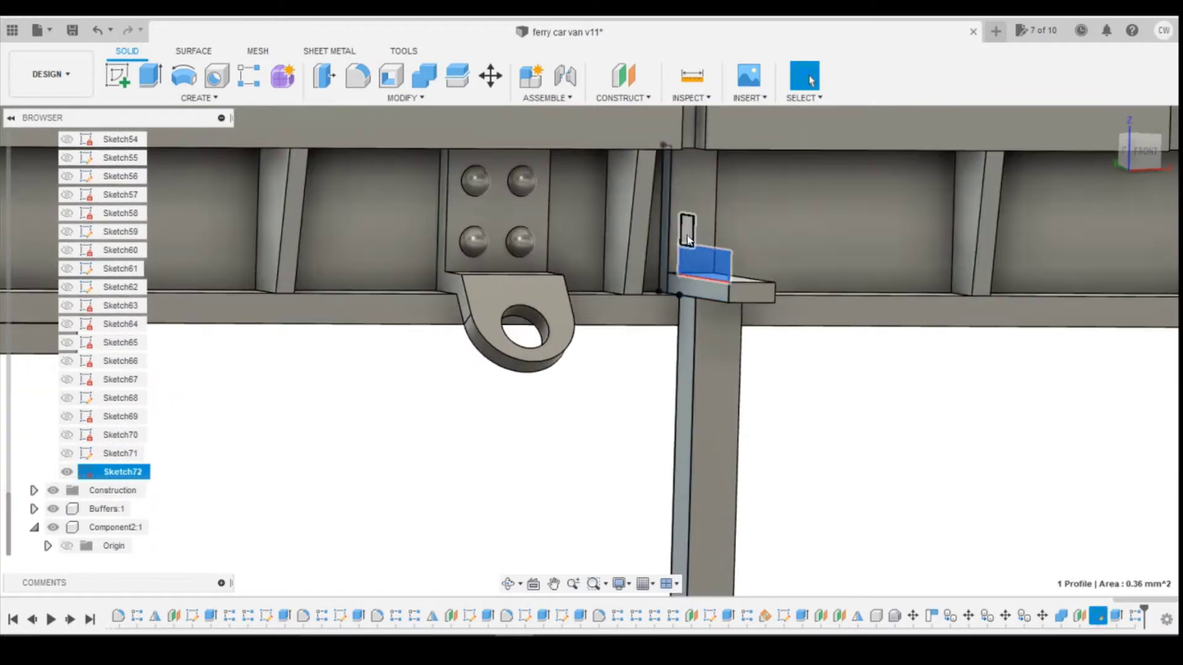
{"action": "left_click", "coordinate": [687, 234], "text": "ctrl"}
{"action": "scroll", "coordinate": [706, 509], "scroll_direction": "down", "scroll_amount": 5}
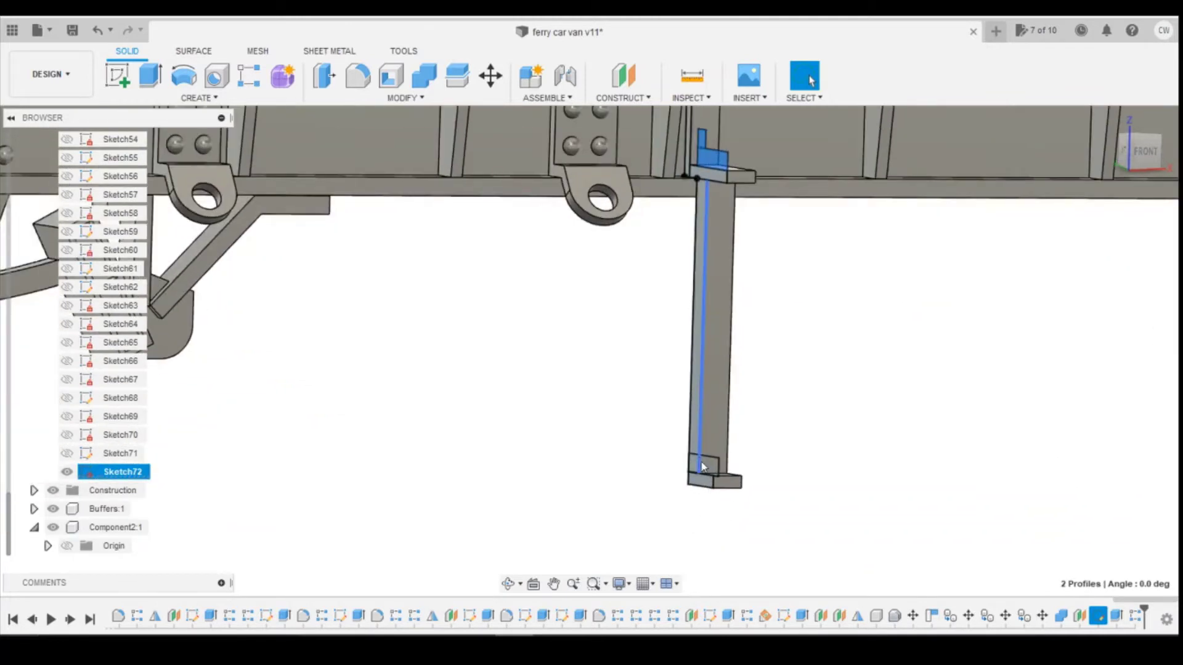
{"action": "left_click", "coordinate": [703, 469], "text": "ctrl"}
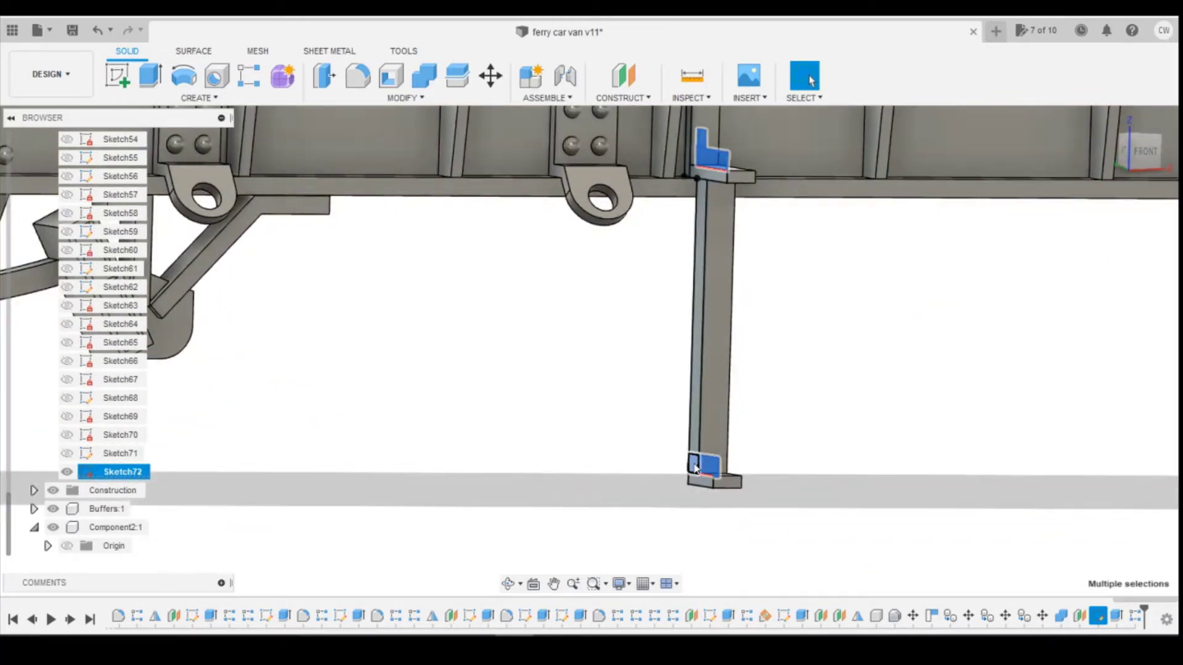
{"action": "left_click", "coordinate": [693, 467], "text": "ctrl"}
{"action": "right_click", "coordinate": [711, 464]}
{"action": "left_click", "coordinate": [702, 531]}
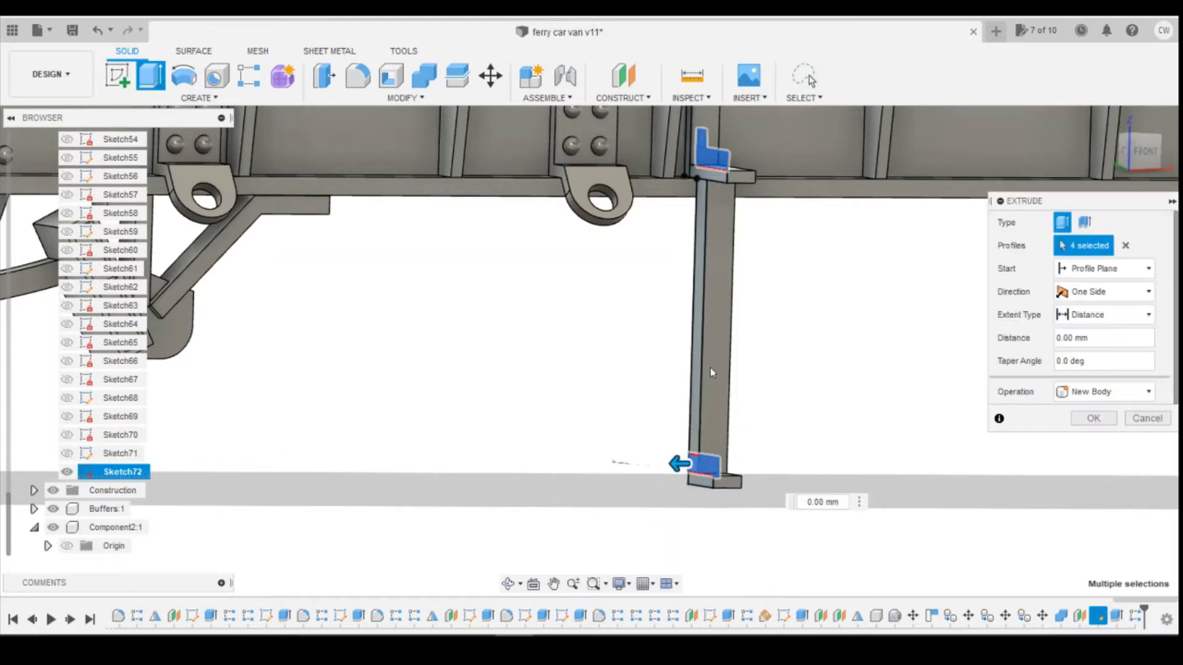
Step: Check the steps in the reference photo, make the extrusion two-sided and extend side 1 outward by 0.3 mm
{"action": "scroll", "coordinate": [711, 372], "scroll_direction": "down", "scroll_amount": 2}
{"action": "left_click", "coordinate": [561, 591]}
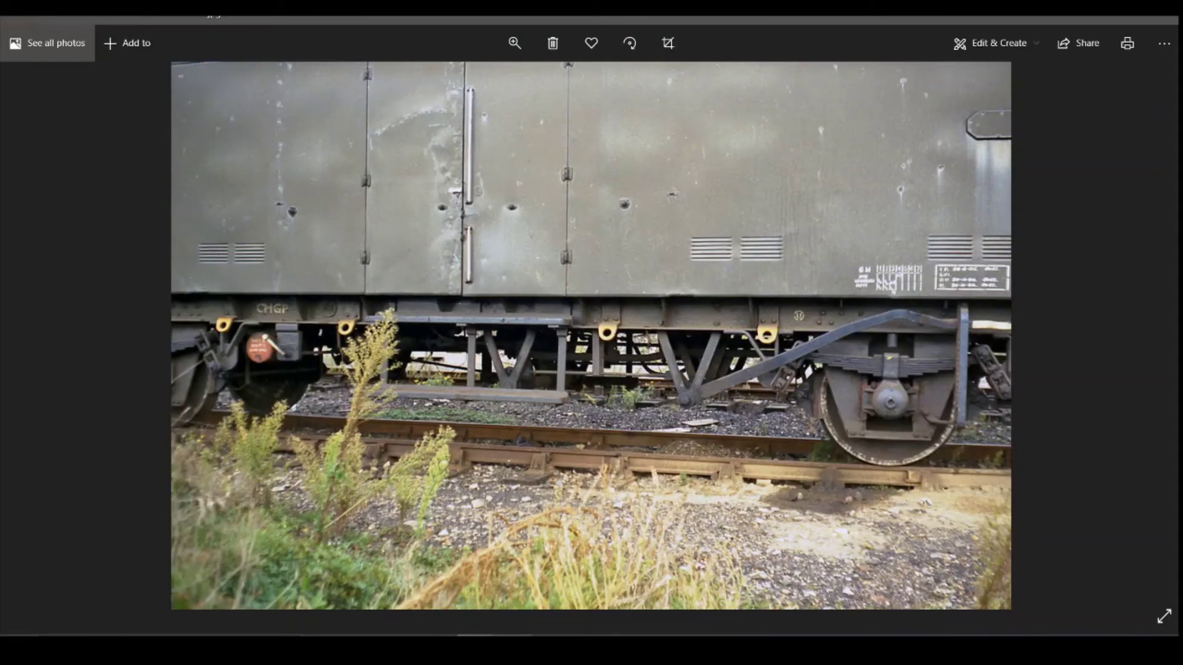
{"action": "key", "text": "alt+Tab"}
{"action": "left_click", "coordinate": [1103, 292]}
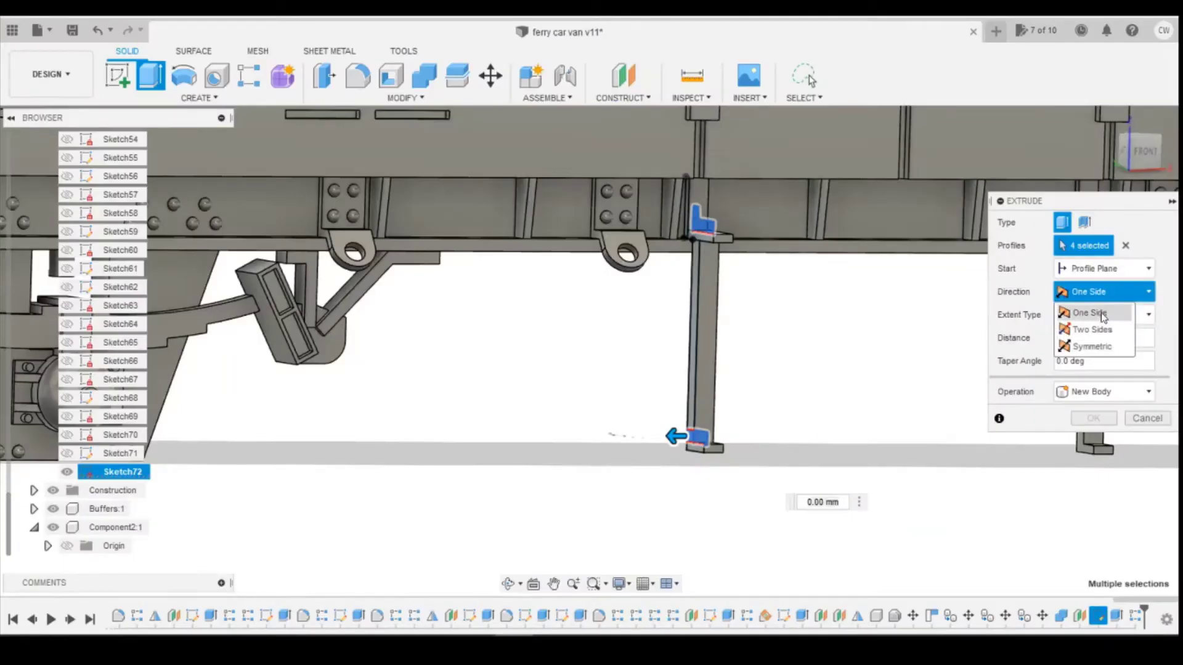
{"action": "left_click", "coordinate": [1094, 330]}
{"action": "left_click", "coordinate": [1143, 153]}
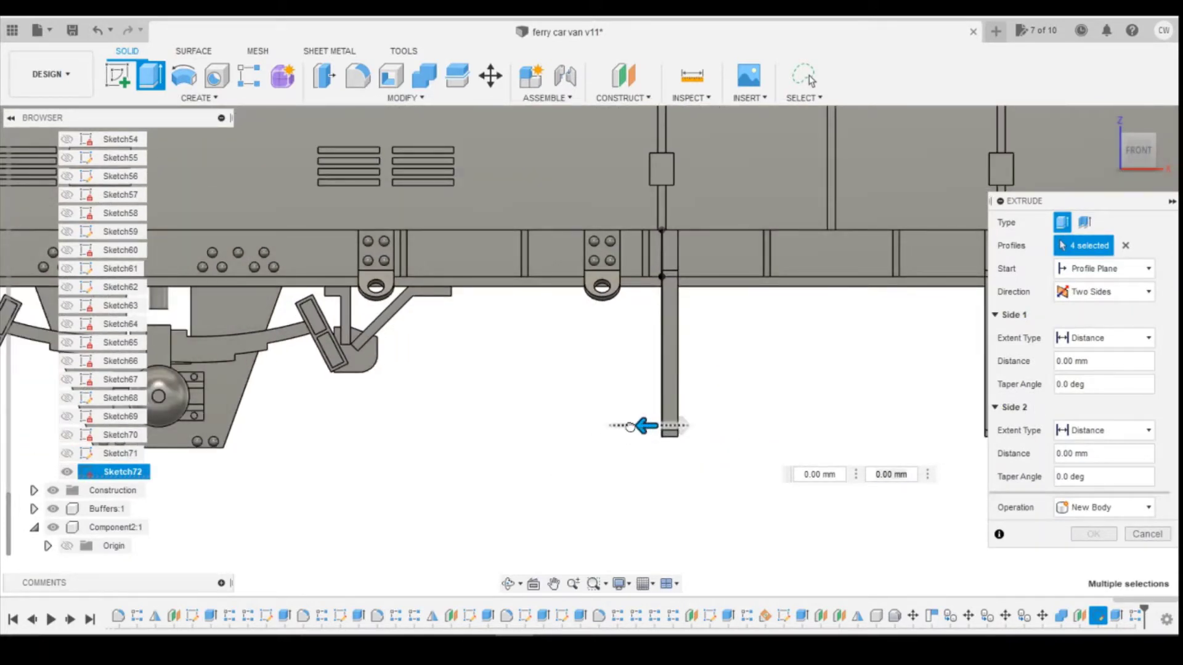
{"action": "scroll", "coordinate": [641, 424], "scroll_direction": "up", "scroll_amount": 5}
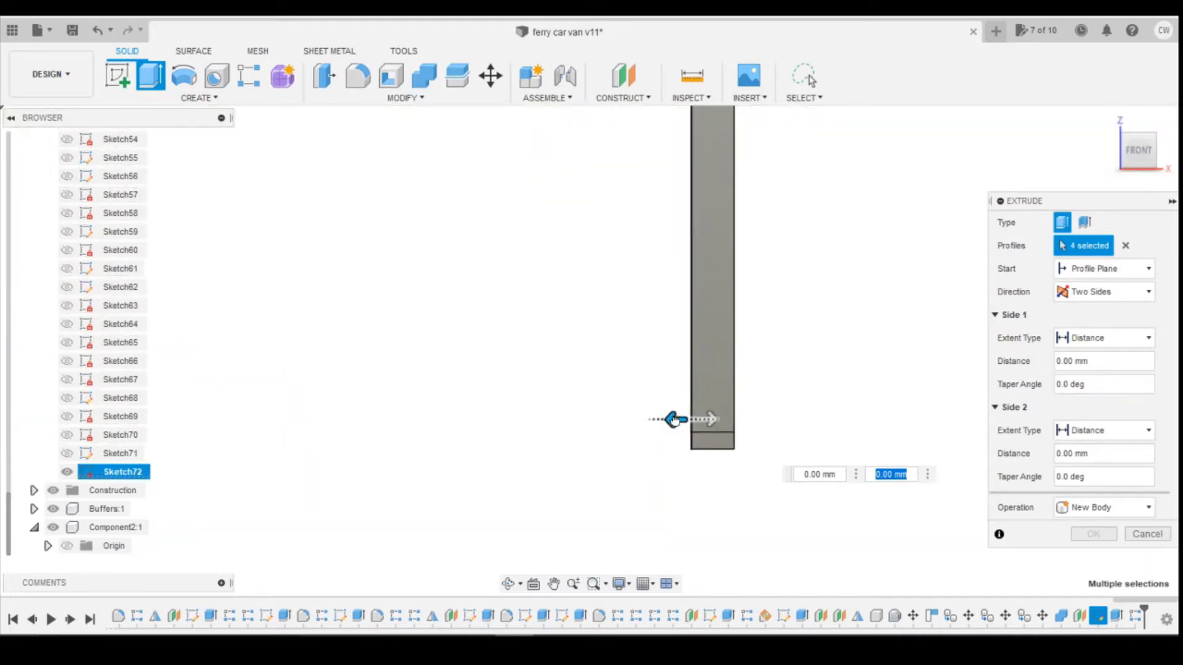
{"action": "left_click_drag", "start_coordinate": [674, 421], "coordinate": [642, 418]}
{"action": "scroll", "coordinate": [648, 459], "scroll_direction": "down", "scroll_amount": 2}
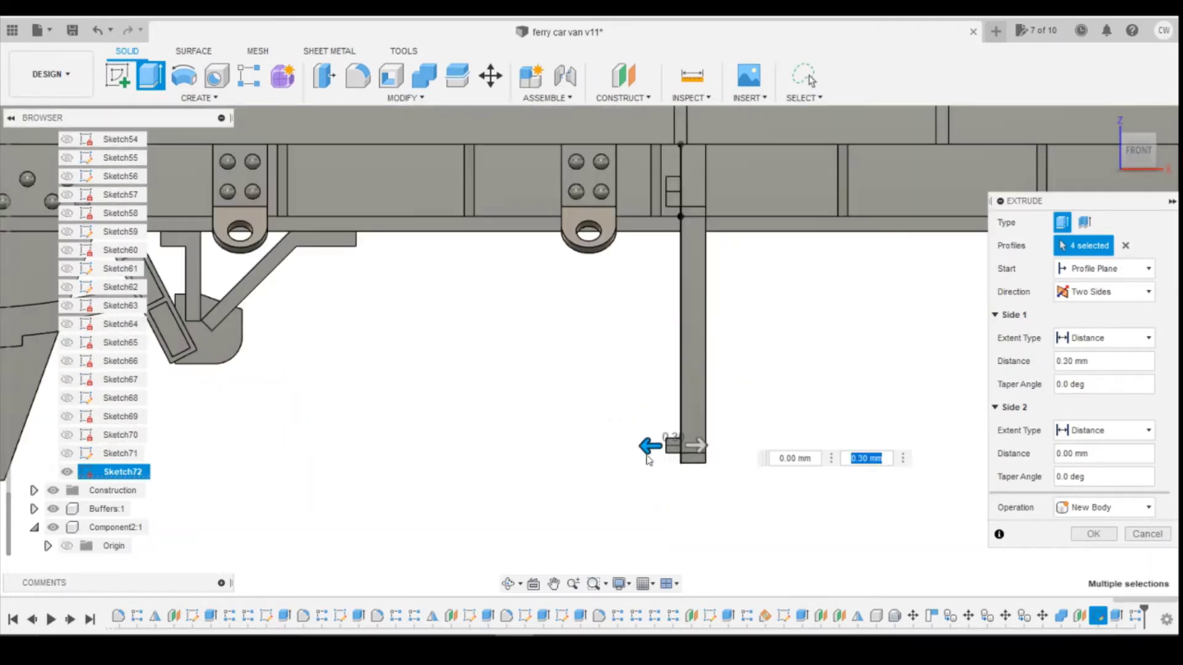
Step: Extend side 2 of the step extrusion to 10.8 mm past the second support and finish it with the Join operation
{"action": "left_click_drag", "start_coordinate": [698, 444], "coordinate": [862, 451]}
{"action": "left_click", "coordinate": [1103, 507]}
{"action": "left_click", "coordinate": [1078, 529]}
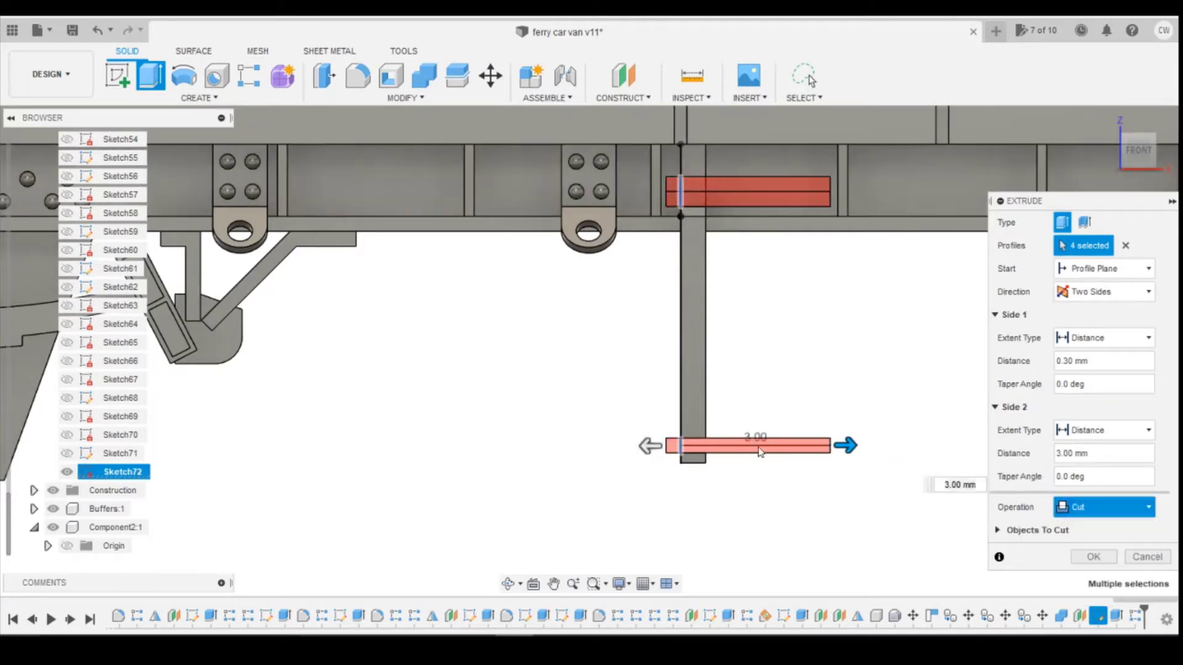
{"action": "scroll", "coordinate": [422, 379], "scroll_direction": "down", "scroll_amount": 2}
{"action": "left_click_drag", "start_coordinate": [627, 417], "coordinate": [912, 416]}
{"action": "scroll", "coordinate": [813, 417], "scroll_direction": "up", "scroll_amount": 1}
{"action": "scroll", "coordinate": [814, 417], "scroll_direction": "up", "scroll_amount": 5}
{"action": "scroll", "coordinate": [888, 425], "scroll_direction": "down", "scroll_amount": 5}
{"action": "scroll", "coordinate": [882, 450], "scroll_direction": "up", "scroll_amount": 2}
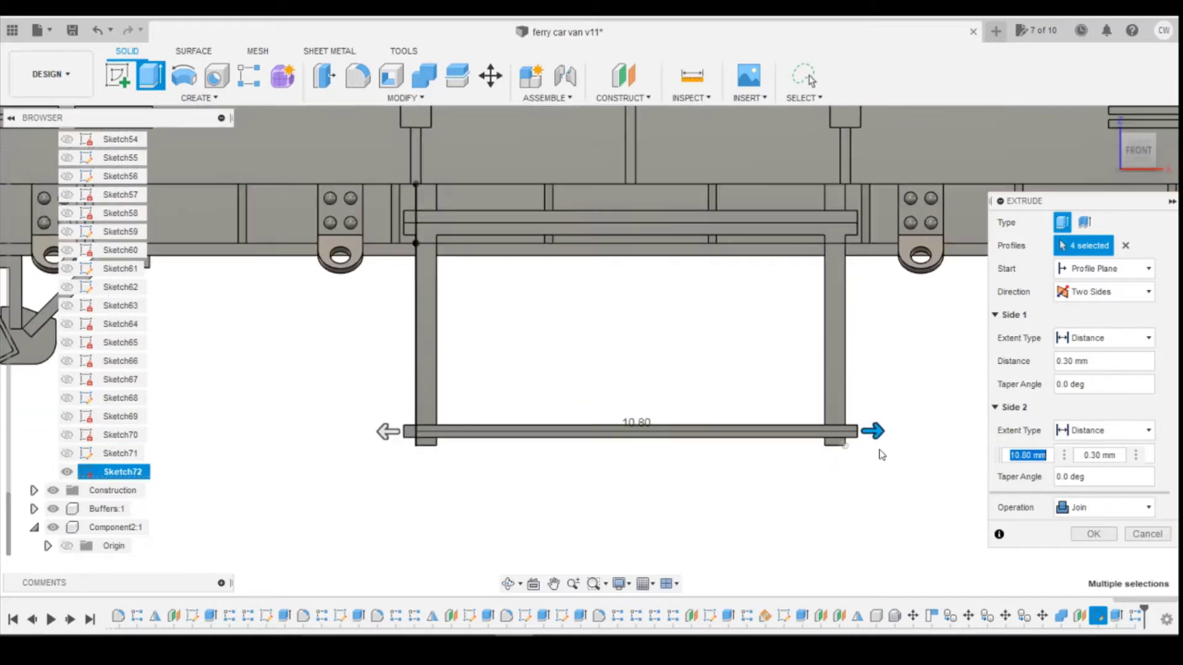
{"action": "left_click", "coordinate": [1103, 535]}
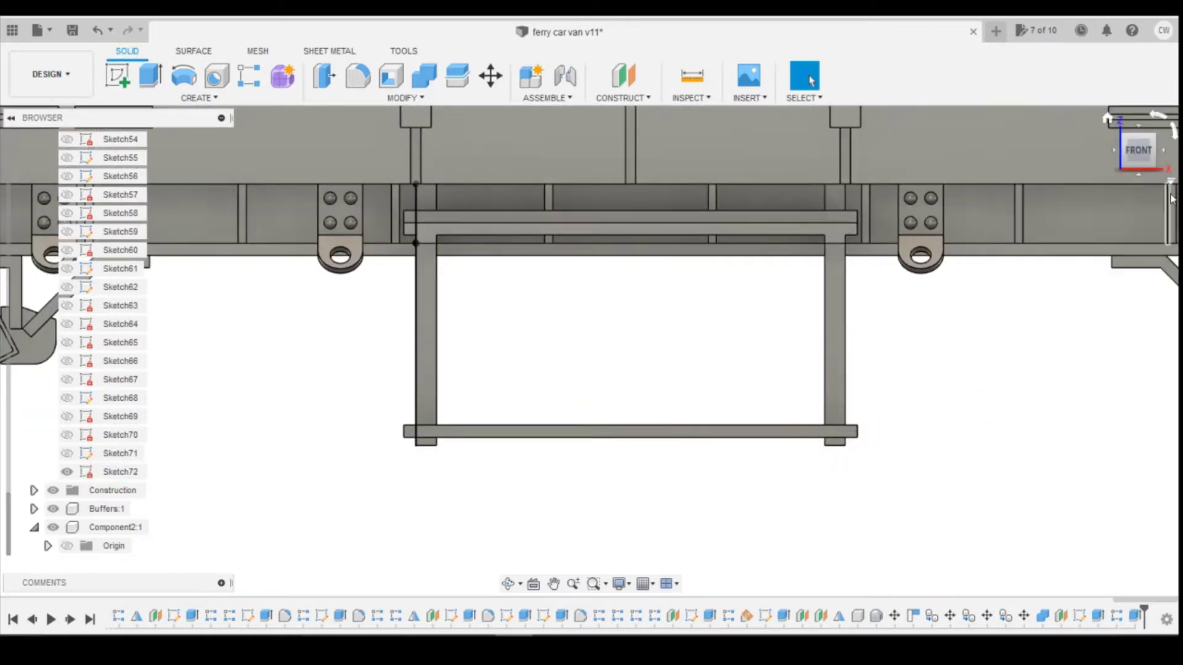
Step: Hide the support sketch and start a new sketch with Slice enabled on the lower step board's end face
{"action": "middle_click_drag", "start_coordinate": [555, 320], "coordinate": [520, 349], "text": "shift"}
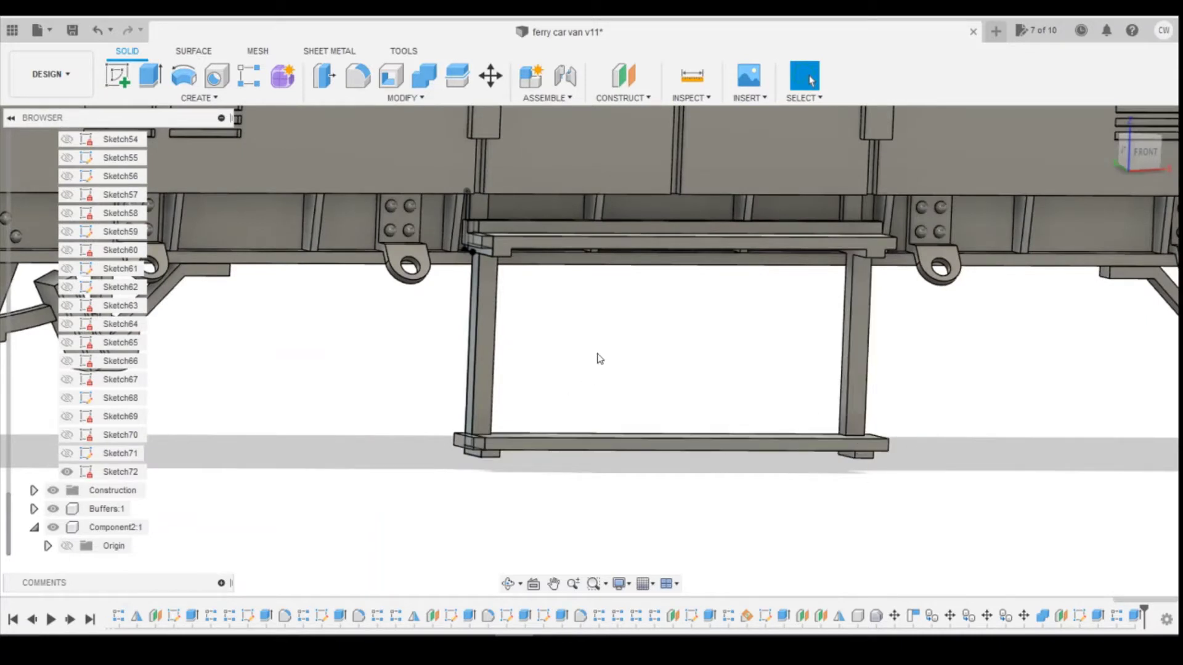
{"action": "scroll", "coordinate": [601, 363], "scroll_direction": "up", "scroll_amount": 3}
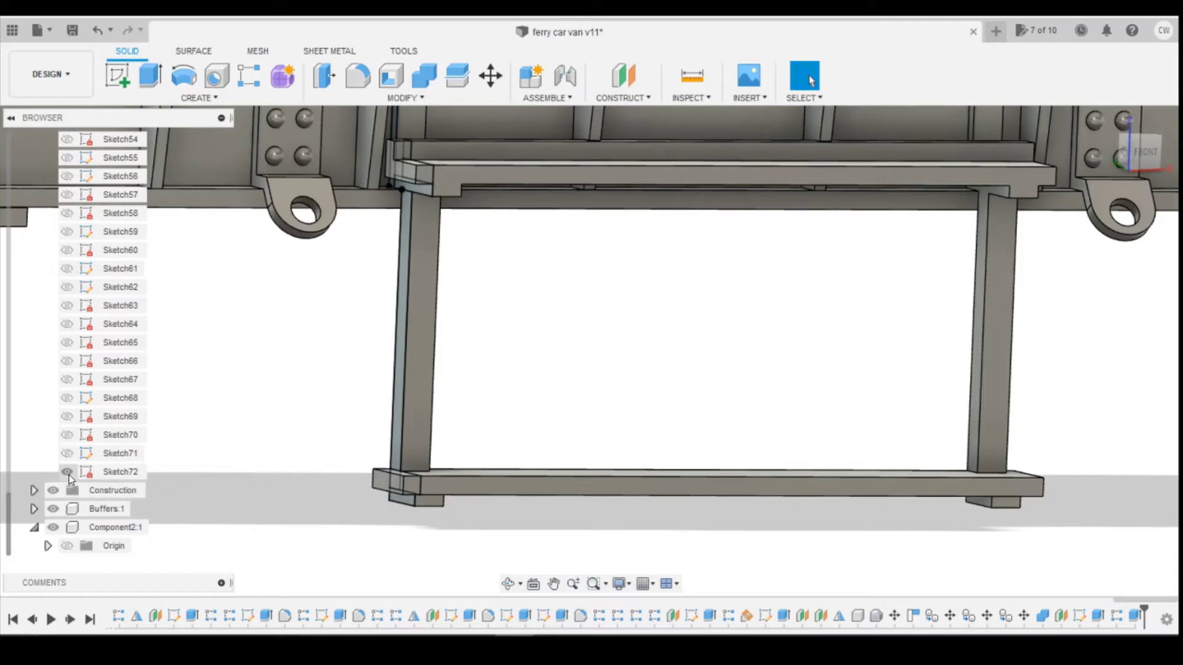
{"action": "left_click", "coordinate": [117, 76]}
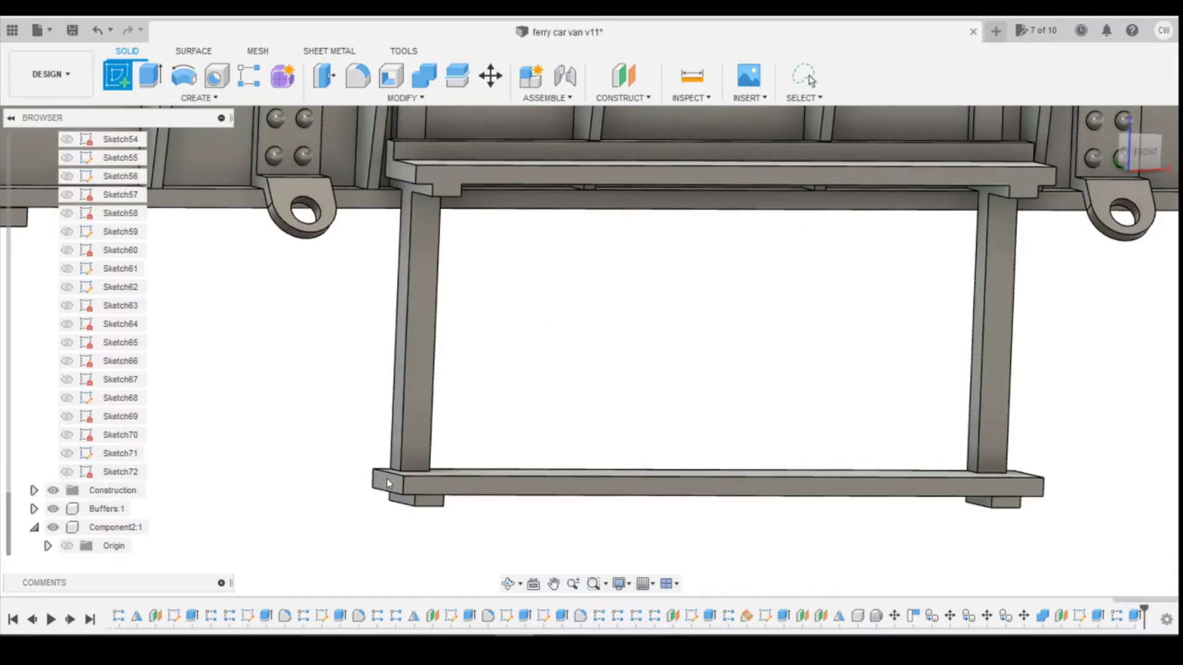
{"action": "left_click", "coordinate": [388, 484]}
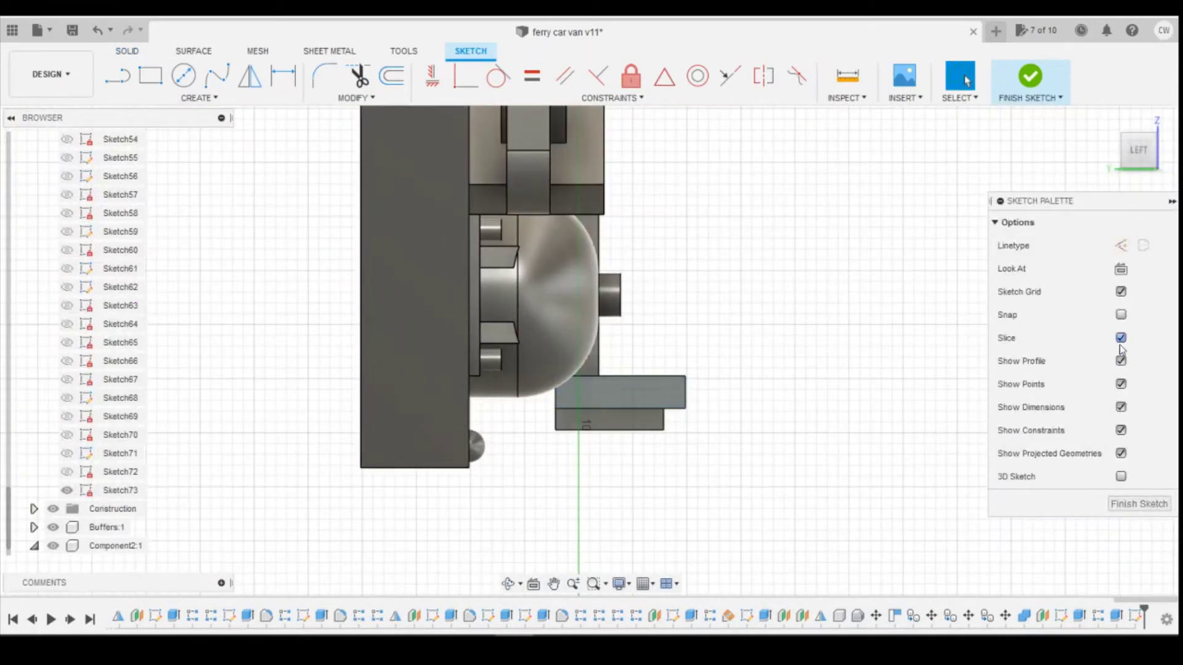
Step: Sketch a 0.3 mm by 0.3 mm square rising from the upper inner corner of the lower step board's end face
{"action": "left_click", "coordinate": [150, 76]}
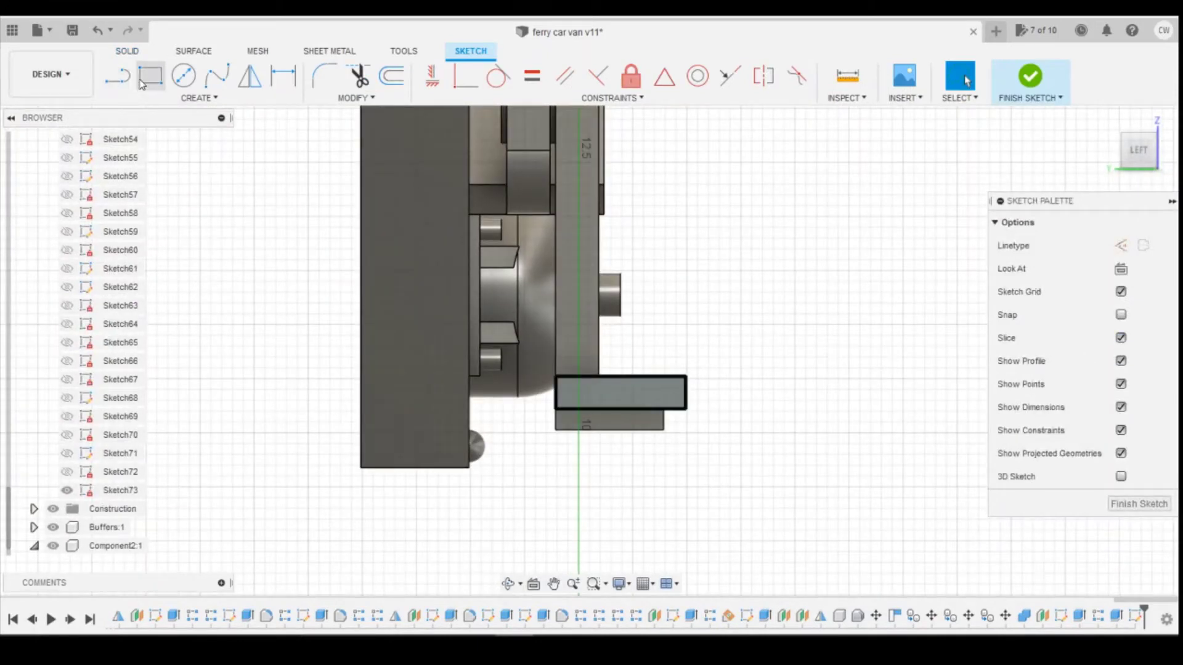
{"action": "left_click", "coordinate": [558, 377]}
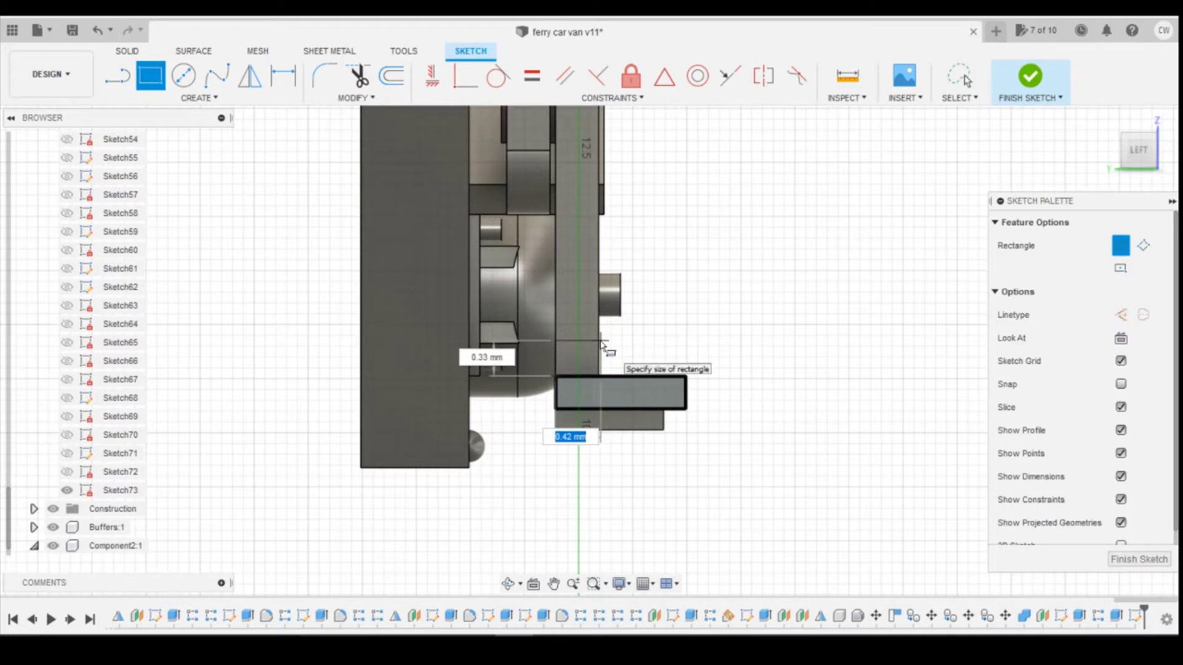
{"action": "key", "text": "Tab"}
{"action": "type", "text": "0"}
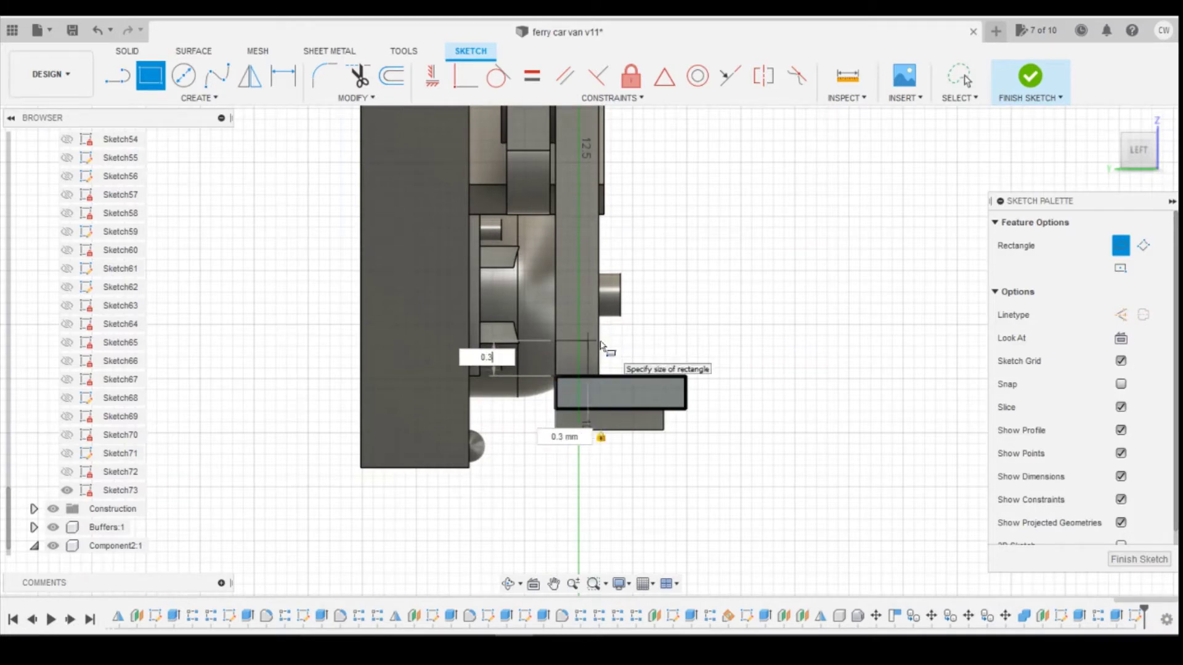
{"action": "type", "text": ".3"}
{"action": "key", "text": "Tab"}
{"action": "key", "text": "Return"}
{"action": "key", "text": "Escape"}
{"action": "scroll", "coordinate": [573, 367], "scroll_direction": "up", "scroll_amount": 3}
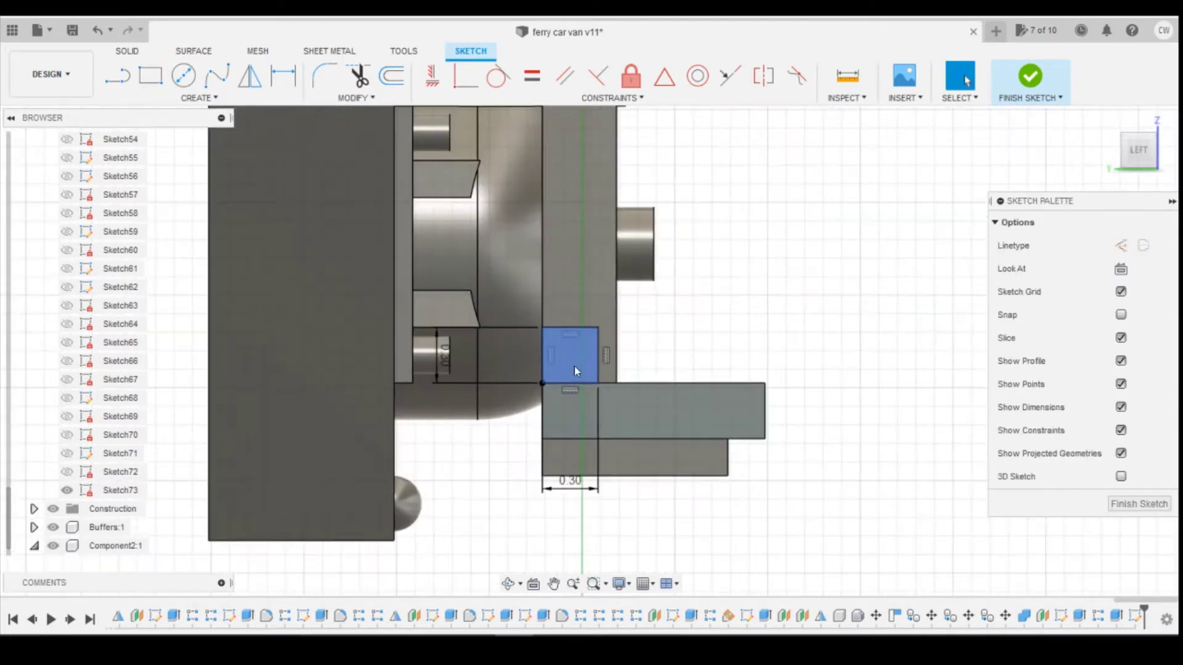
Step: Extrude the 0.3 mm square profile along the lower step board's full length by -11.10 mm with the Join operation
{"action": "left_click", "coordinate": [574, 366]}
{"action": "right_click", "coordinate": [574, 364]}
{"action": "left_click", "coordinate": [554, 428]}
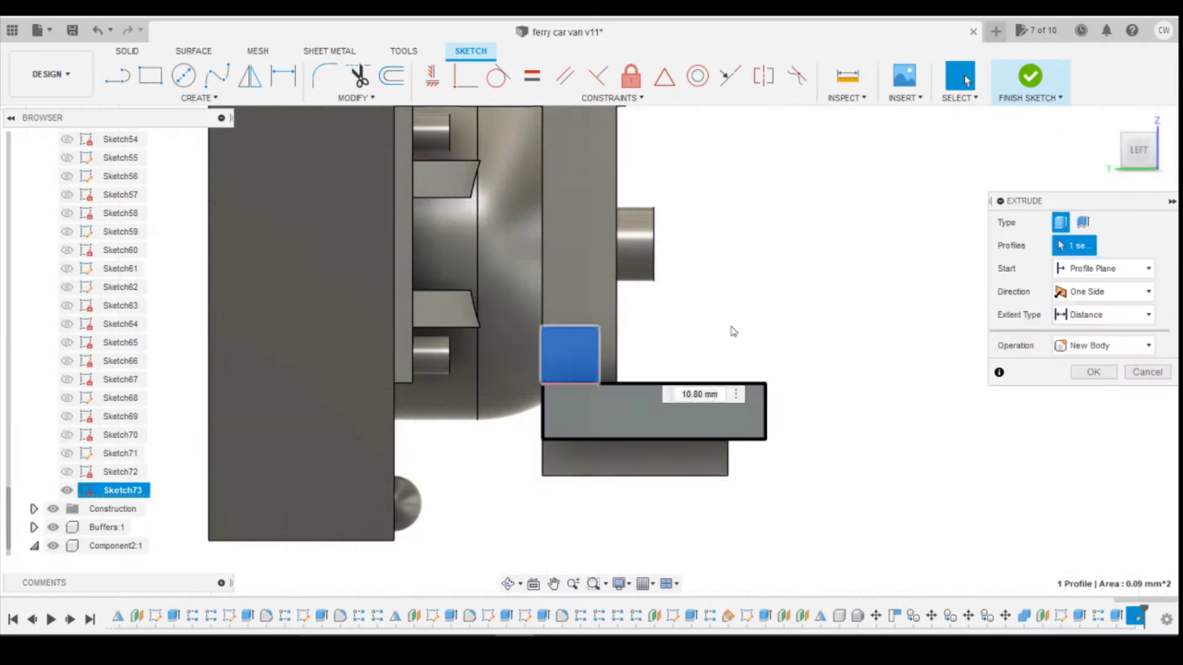
{"action": "scroll", "coordinate": [733, 332], "scroll_direction": "down", "scroll_amount": 5}
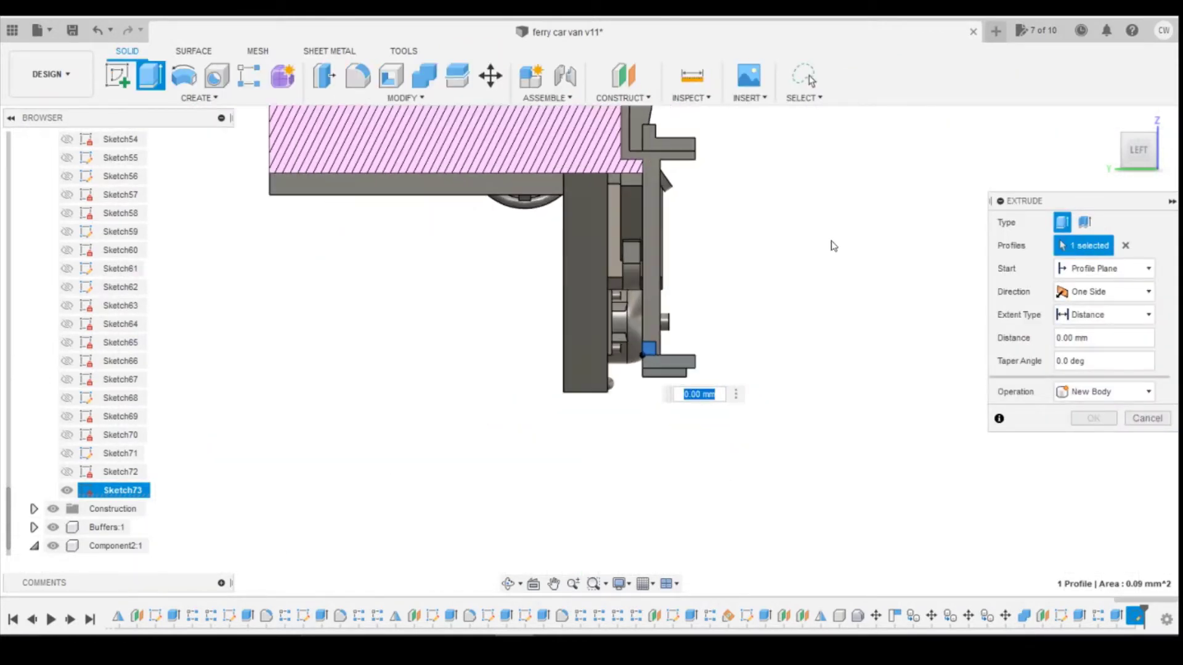
{"action": "left_click", "coordinate": [1158, 131]}
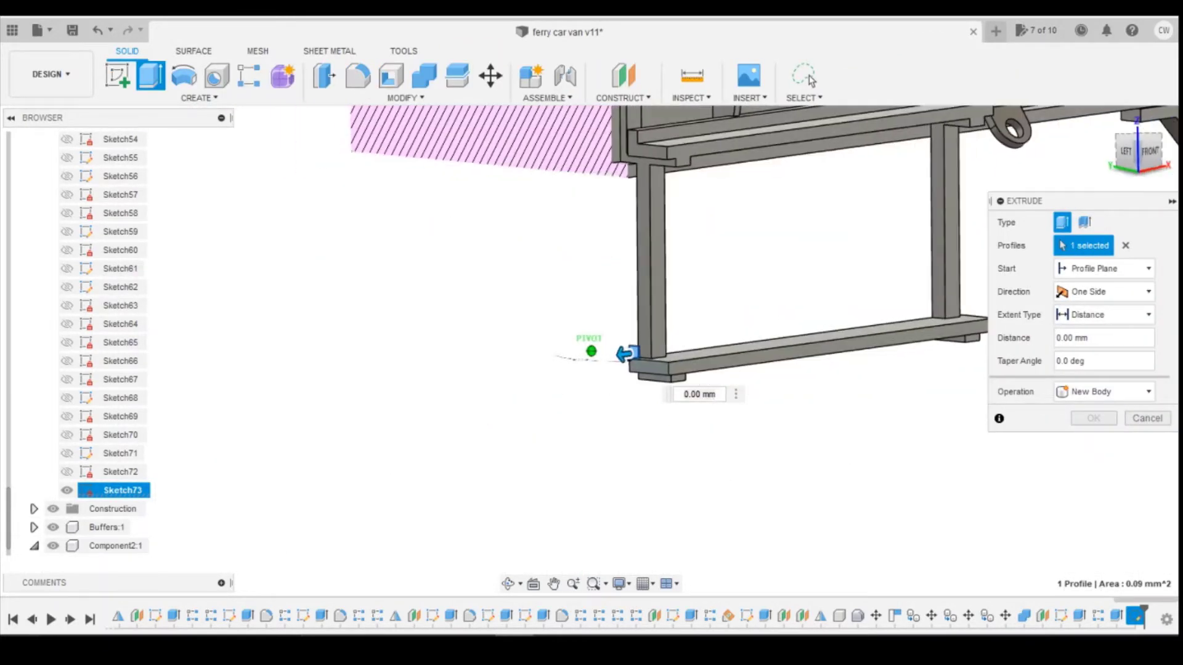
{"action": "left_click", "coordinate": [1150, 154]}
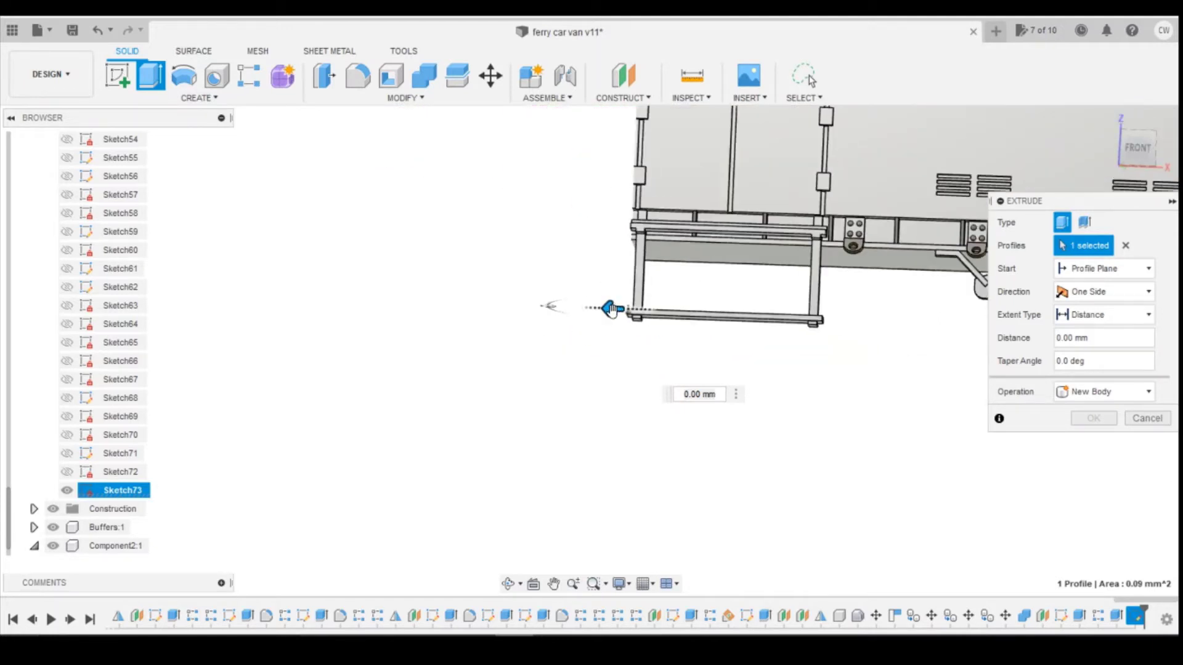
{"action": "left_click_drag", "start_coordinate": [611, 310], "coordinate": [808, 314]}
{"action": "scroll", "coordinate": [776, 311], "scroll_direction": "up", "scroll_amount": 5}
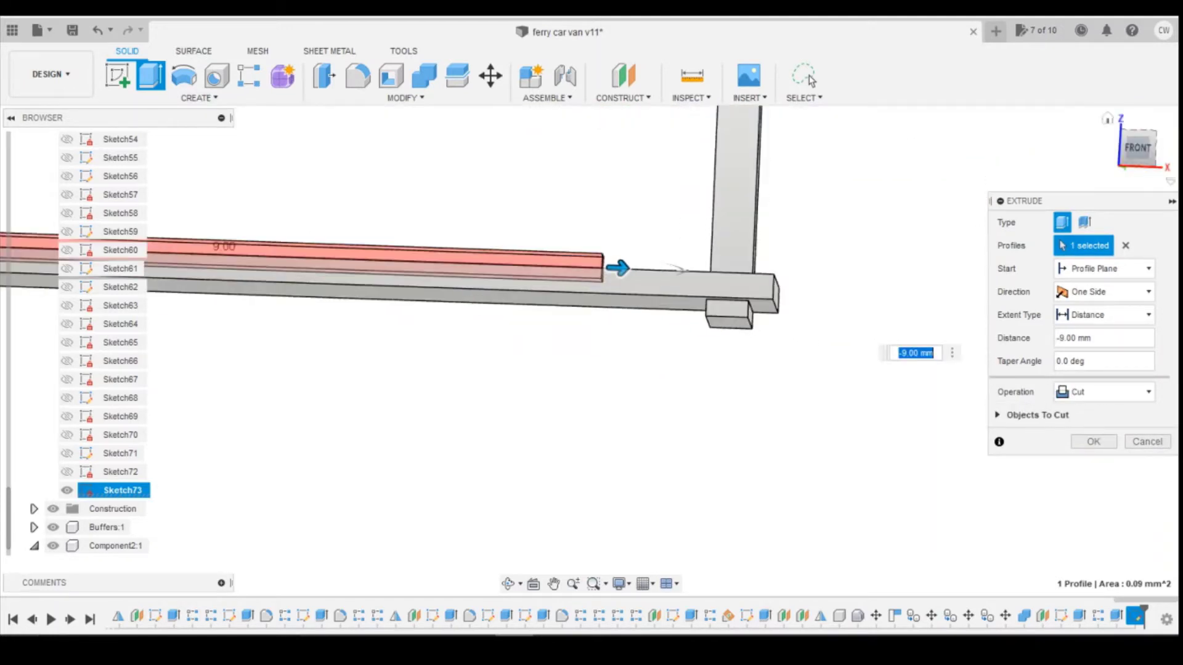
{"action": "middle_click_drag", "start_coordinate": [784, 305], "coordinate": [641, 302], "text": "shift"}
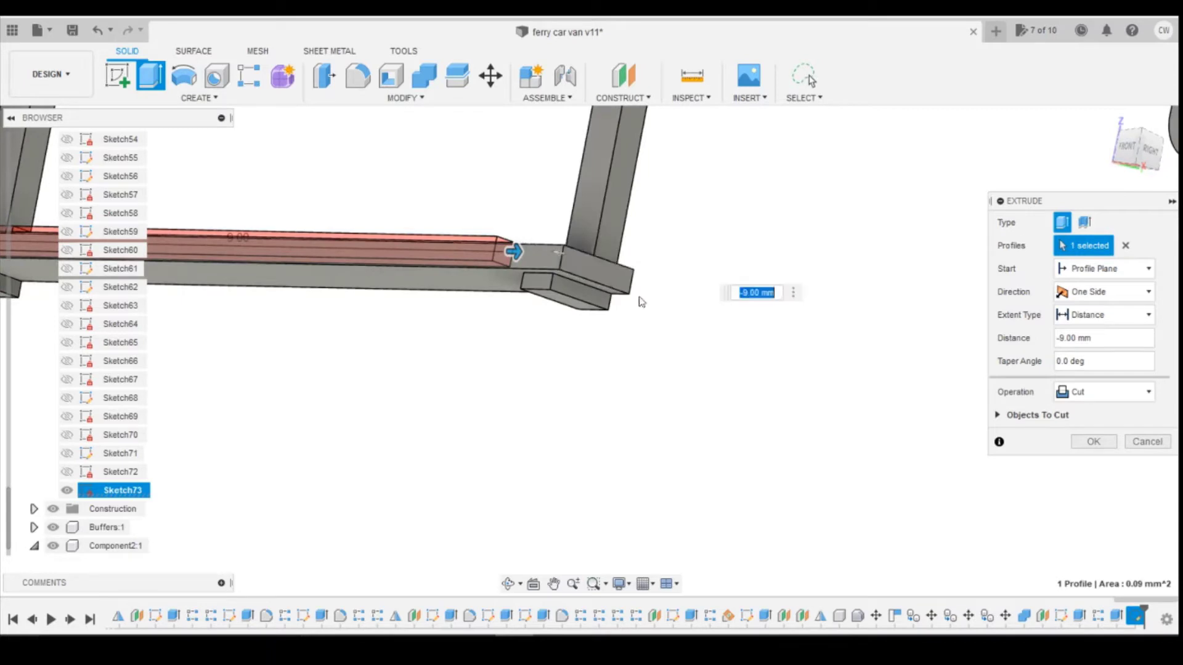
{"action": "left_click", "coordinate": [1084, 393]}
{"action": "left_click", "coordinate": [1075, 414]}
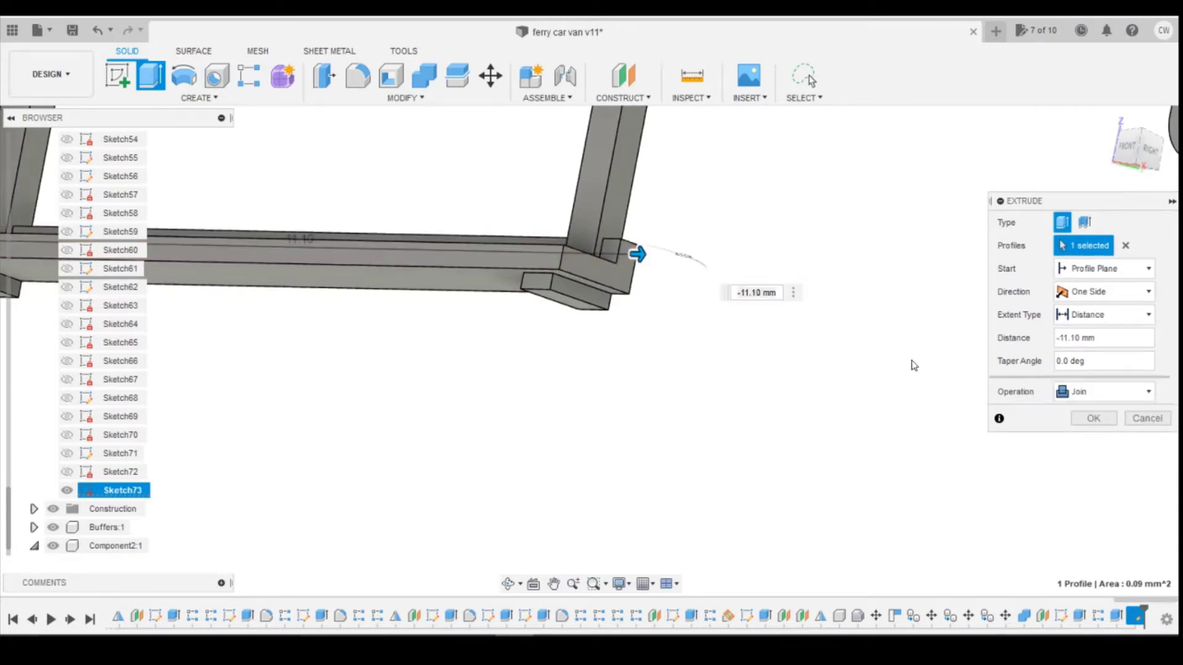
{"action": "left_click", "coordinate": [1086, 418]}
Step: Compare the modelled steps below the side doors with the steps in the reference photo
{"action": "middle_click_drag", "start_coordinate": [835, 319], "coordinate": [910, 269], "text": "shift"}
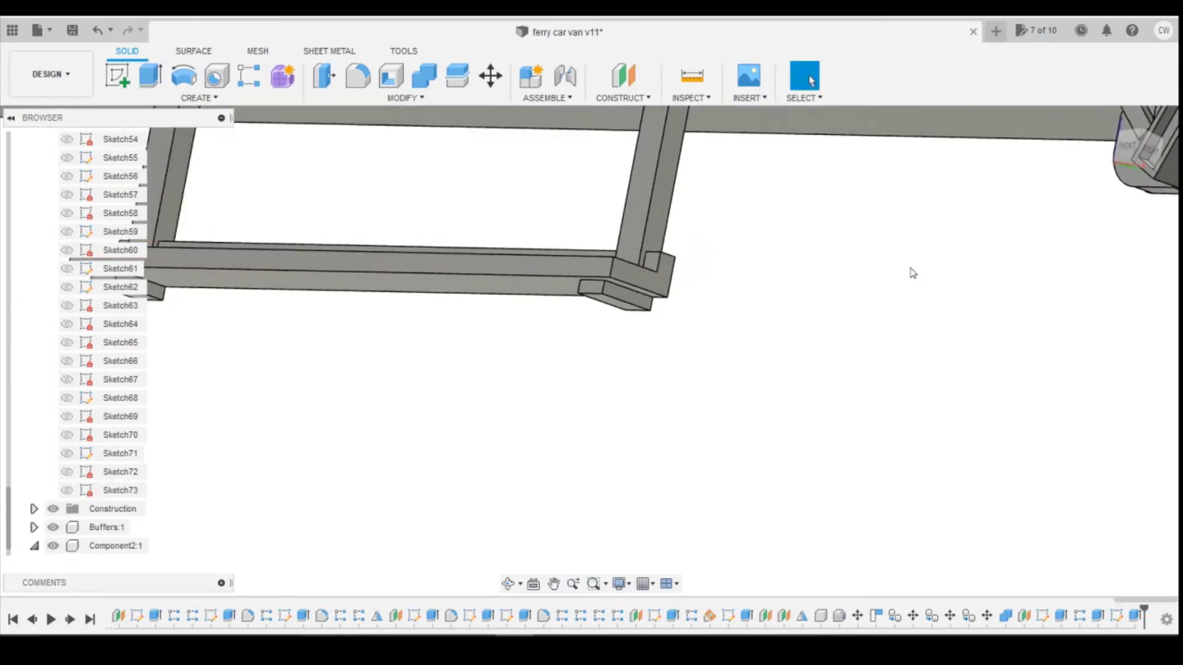
{"action": "scroll", "coordinate": [1167, 182], "scroll_direction": "down", "scroll_amount": 5}
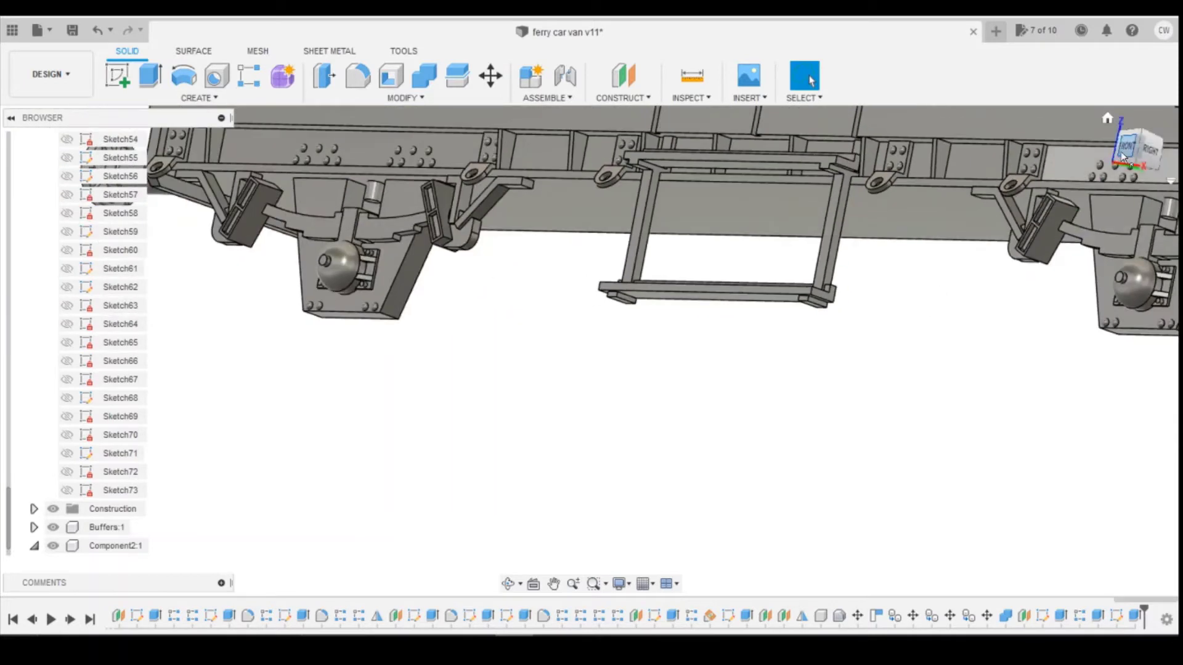
{"action": "mouse_move", "coordinate": [591, 345]}
{"action": "middle_mouse_down", "text": "shift"}
{"action": "mouse_move", "coordinate": [607, 342]}
{"action": "mouse_move", "coordinate": [593, 331]}
{"action": "middle_mouse_up", "text": "shift"}
{"action": "scroll", "coordinate": [593, 332], "scroll_direction": "down", "scroll_amount": 2}
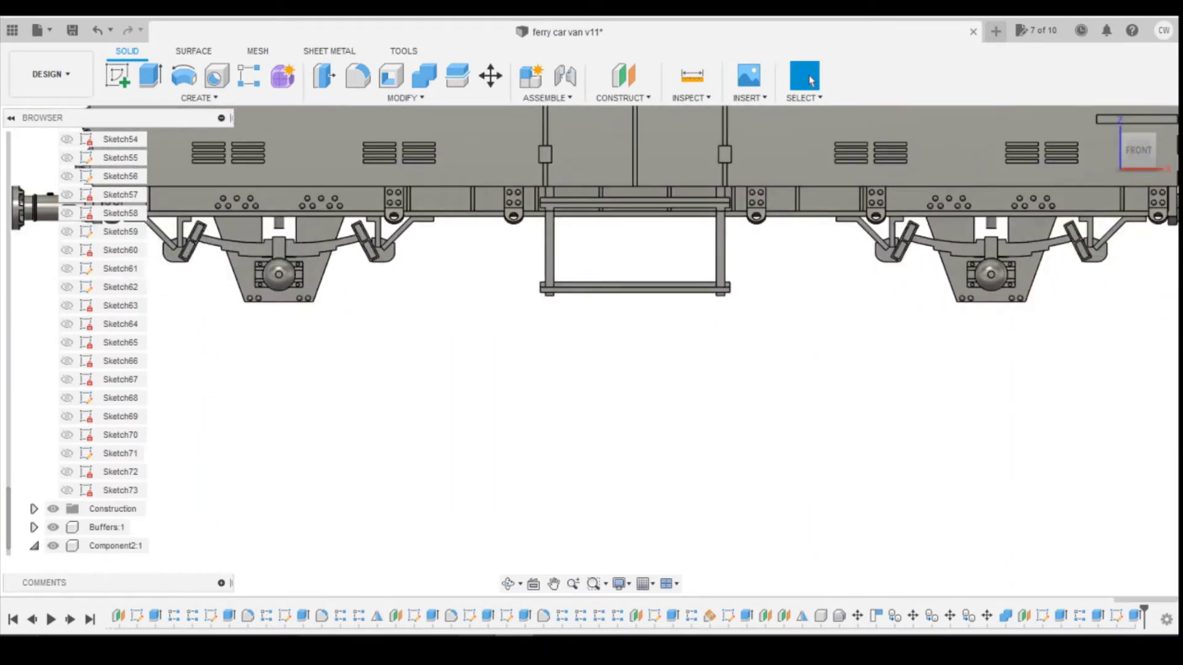
{"action": "mouse_move", "coordinate": [496, 644]}
{"action": "left_click", "coordinate": [551, 588]}
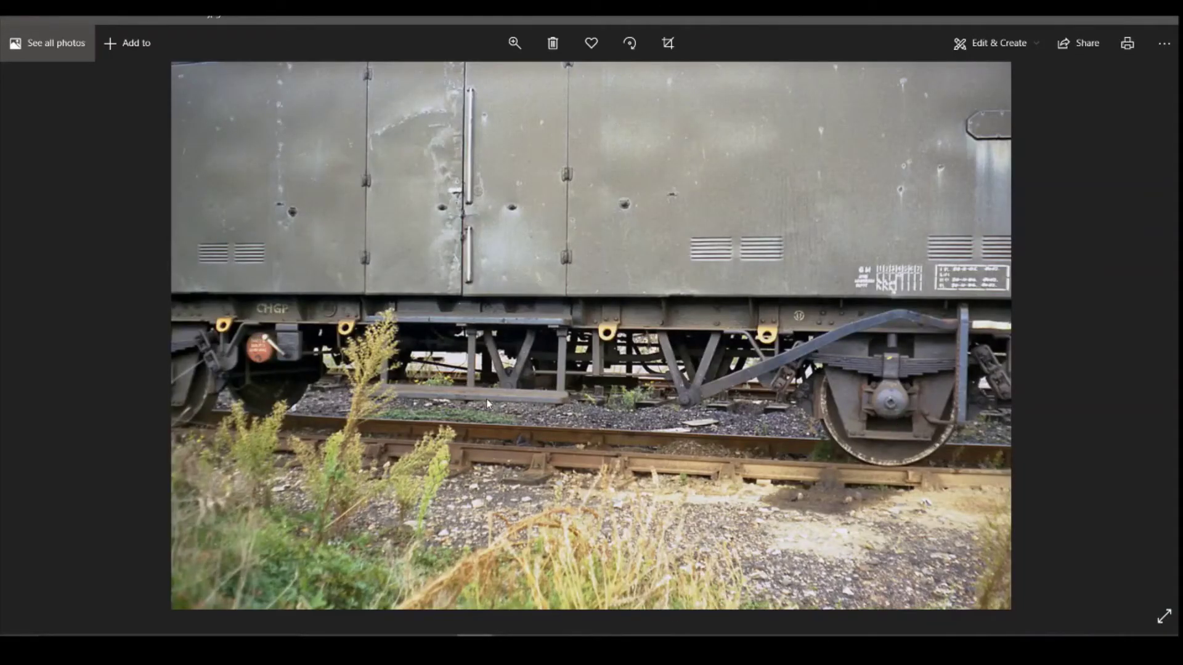
{"action": "key", "text": "alt+Tab"}
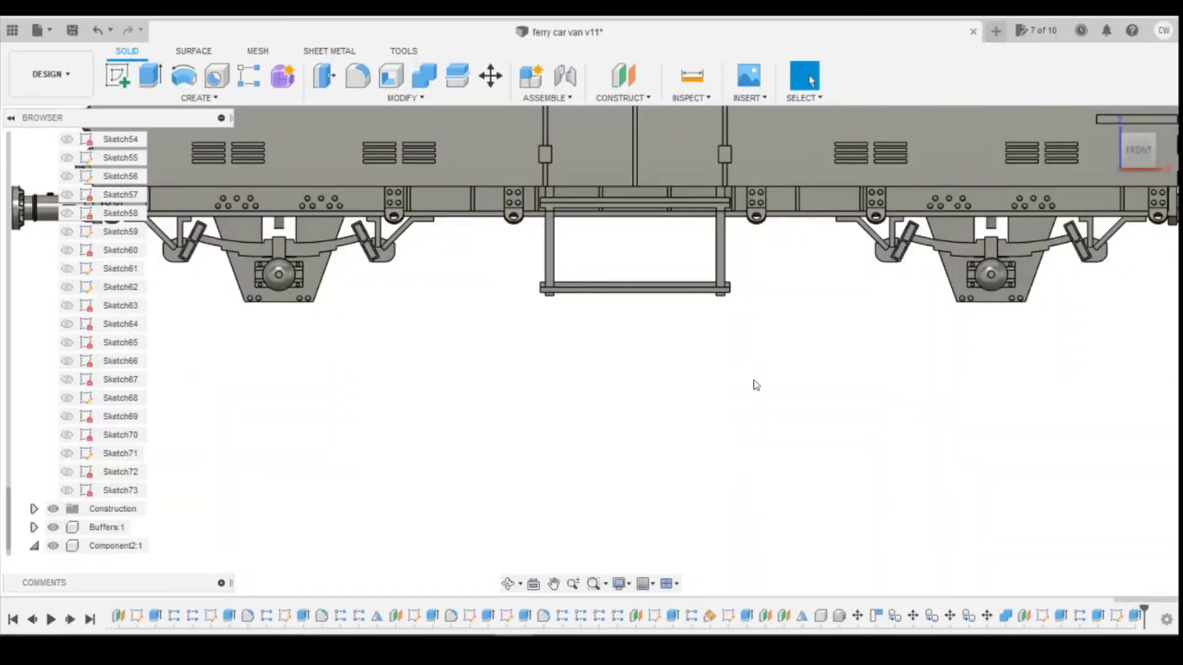
{"action": "scroll", "coordinate": [726, 253], "scroll_direction": "up", "scroll_amount": 3}
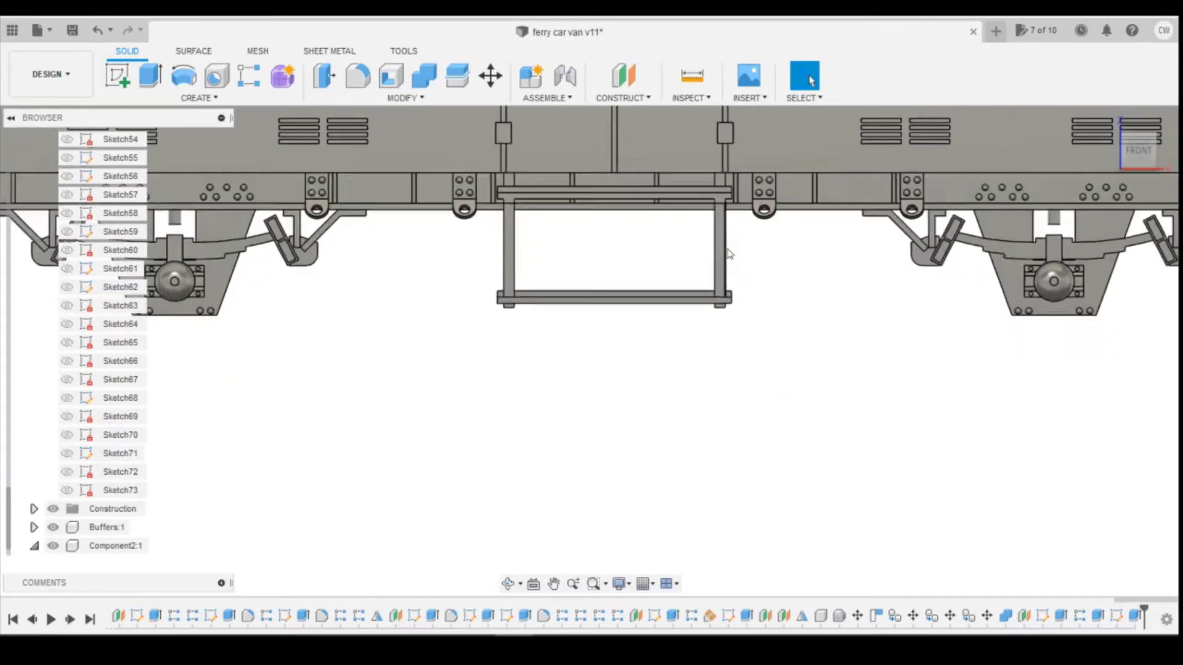
{"action": "scroll", "coordinate": [718, 253], "scroll_direction": "down", "scroll_amount": 2}
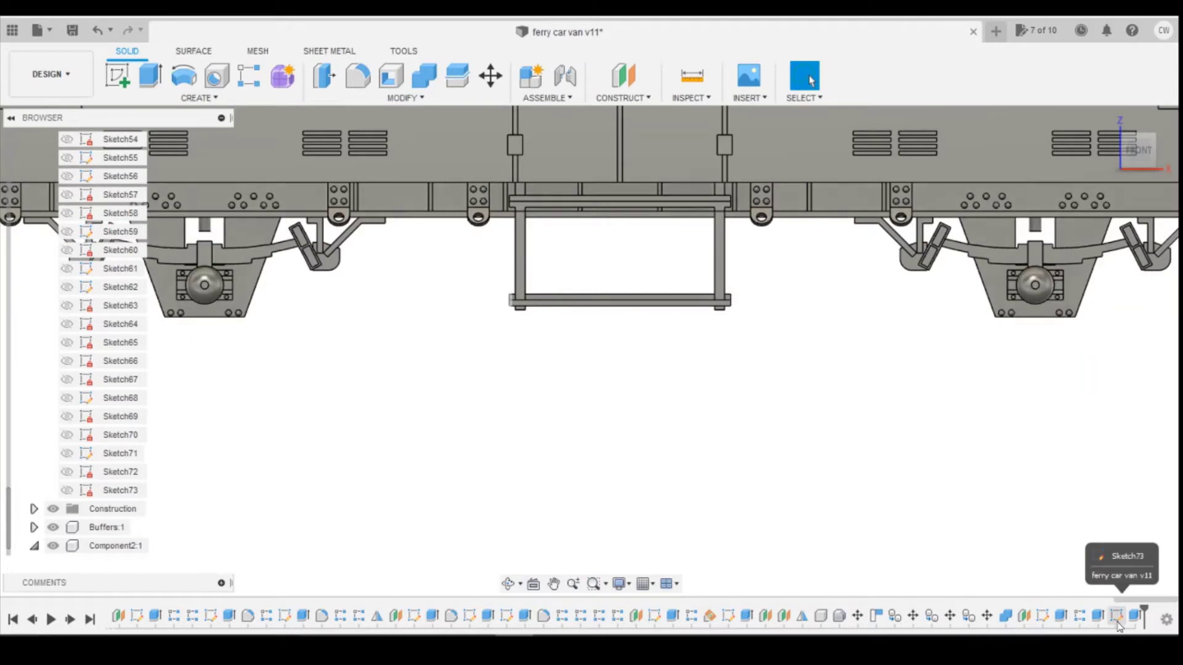
Step: Edit the step profile sketch, set the vertical distance between the upper and lower step to 4 mm and finish the sketch
{"action": "right_click", "coordinate": [1043, 616]}
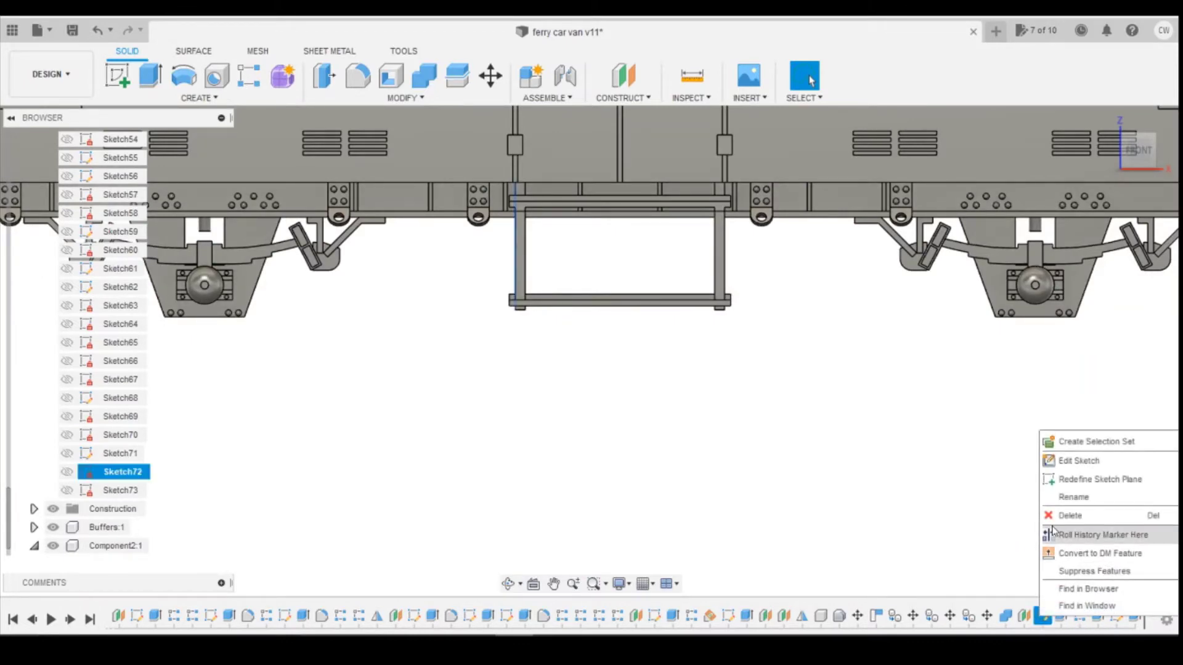
{"action": "left_click", "coordinate": [1075, 462]}
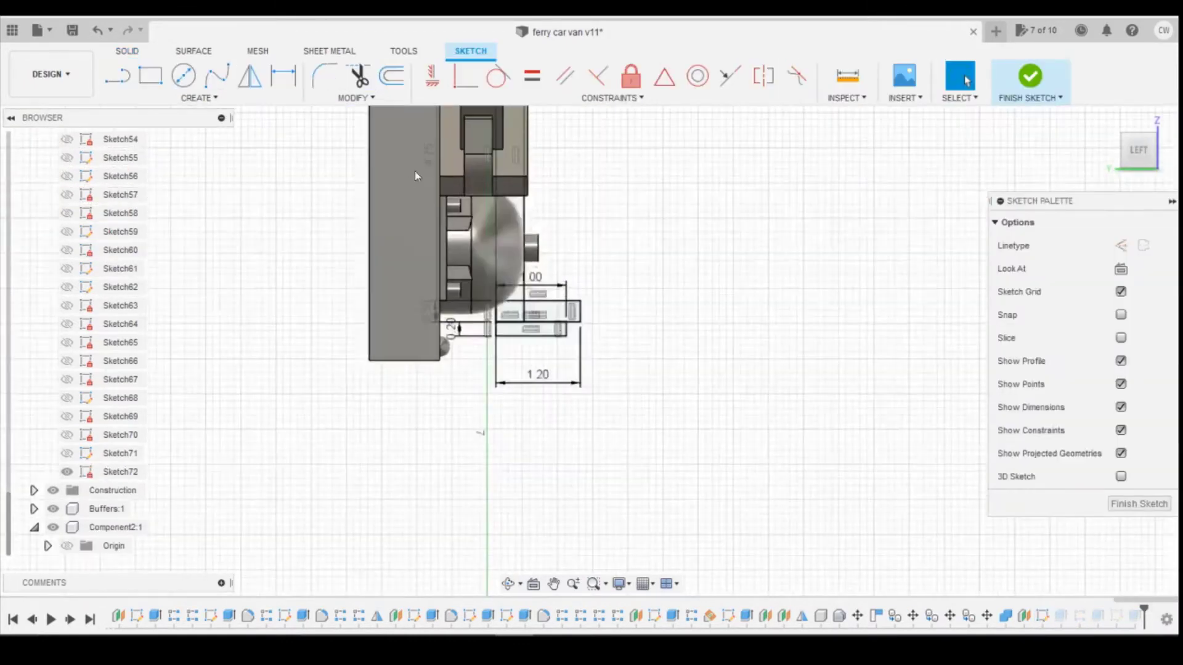
{"action": "double_click", "coordinate": [427, 151]}
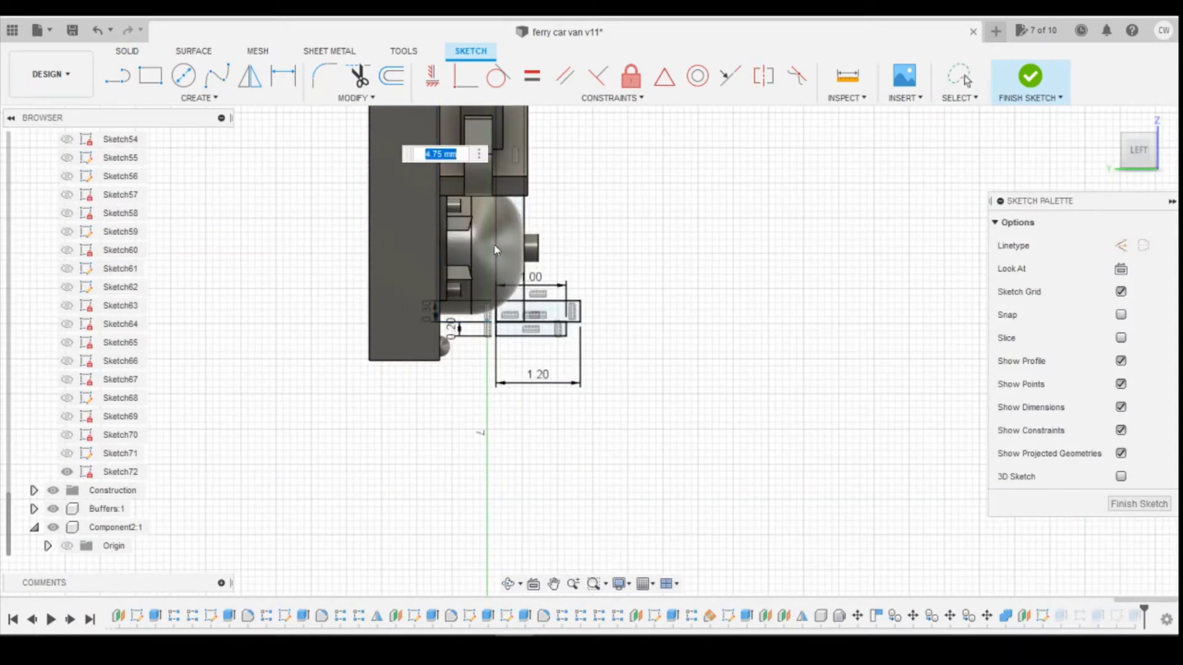
{"action": "type", "text": "4"}
{"action": "key", "text": "Return"}
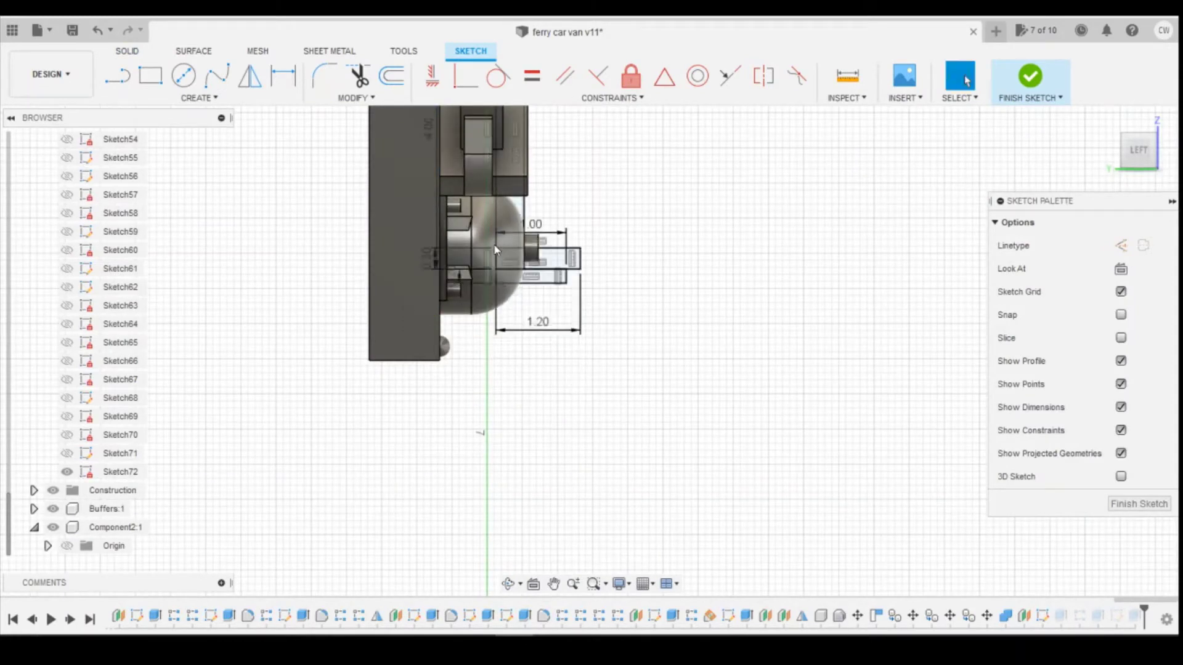
{"action": "left_click", "coordinate": [1038, 87]}
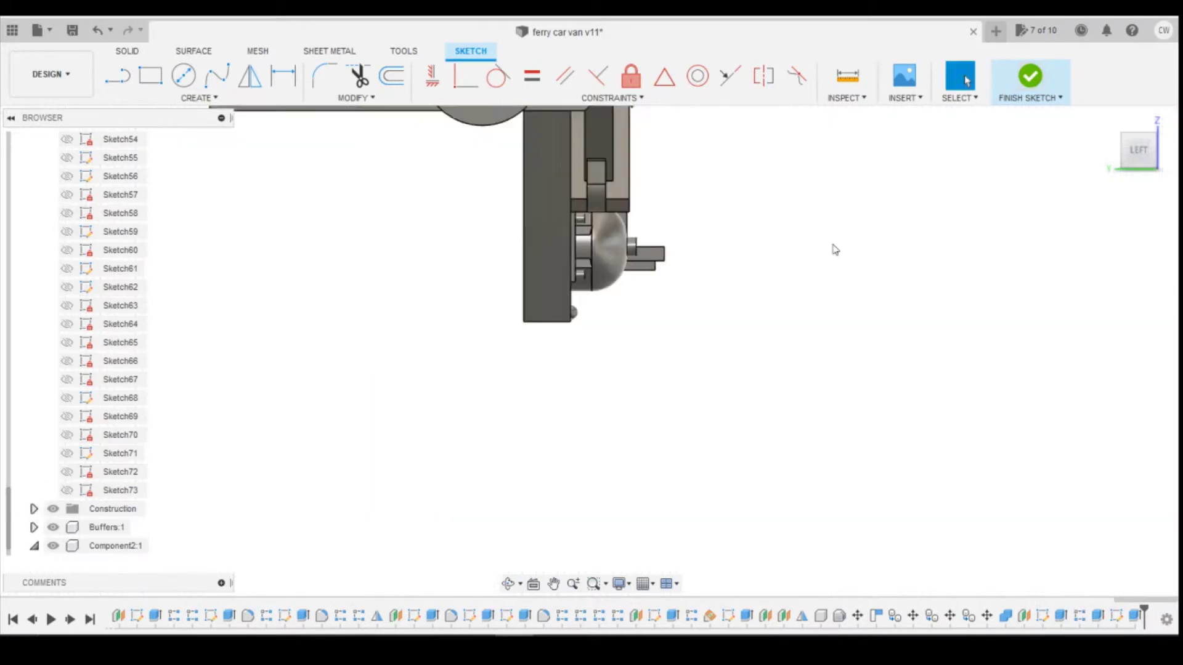
{"action": "left_click", "coordinate": [1146, 154]}
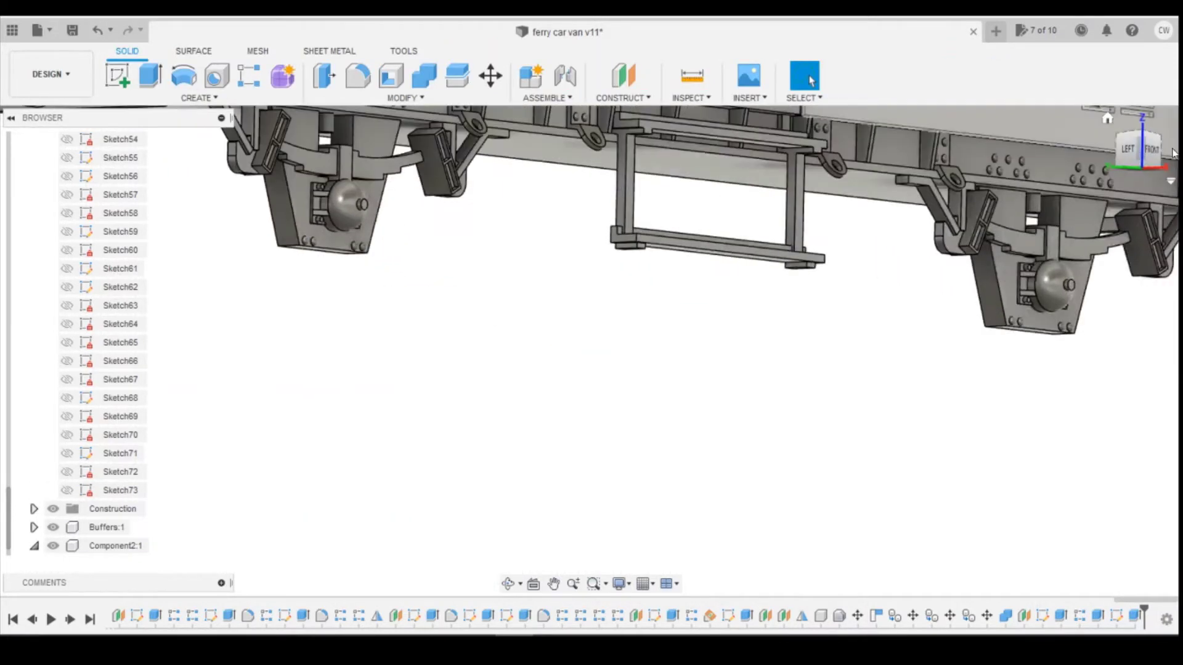
{"action": "left_click", "coordinate": [1151, 153]}
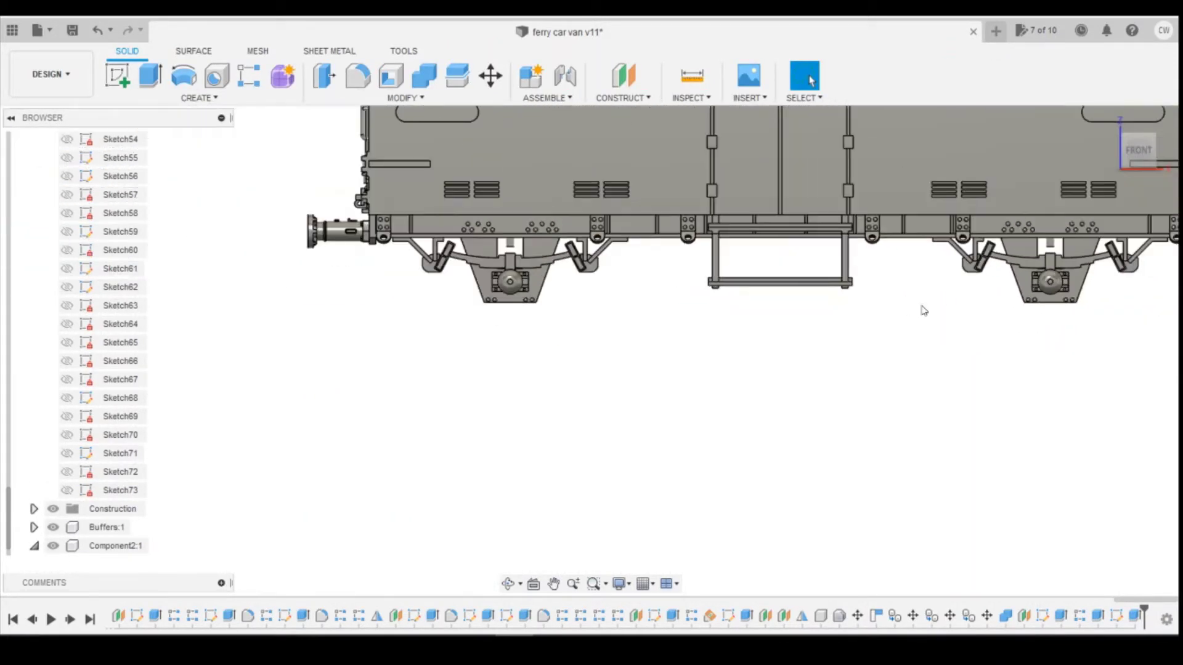
{"action": "mouse_move", "coordinate": [1131, 154]}
{"action": "left_mouse_down"}
{"action": "mouse_move", "coordinate": [1174, 154]}
{"action": "mouse_move", "coordinate": [1138, 177]}
{"action": "left_mouse_up"}
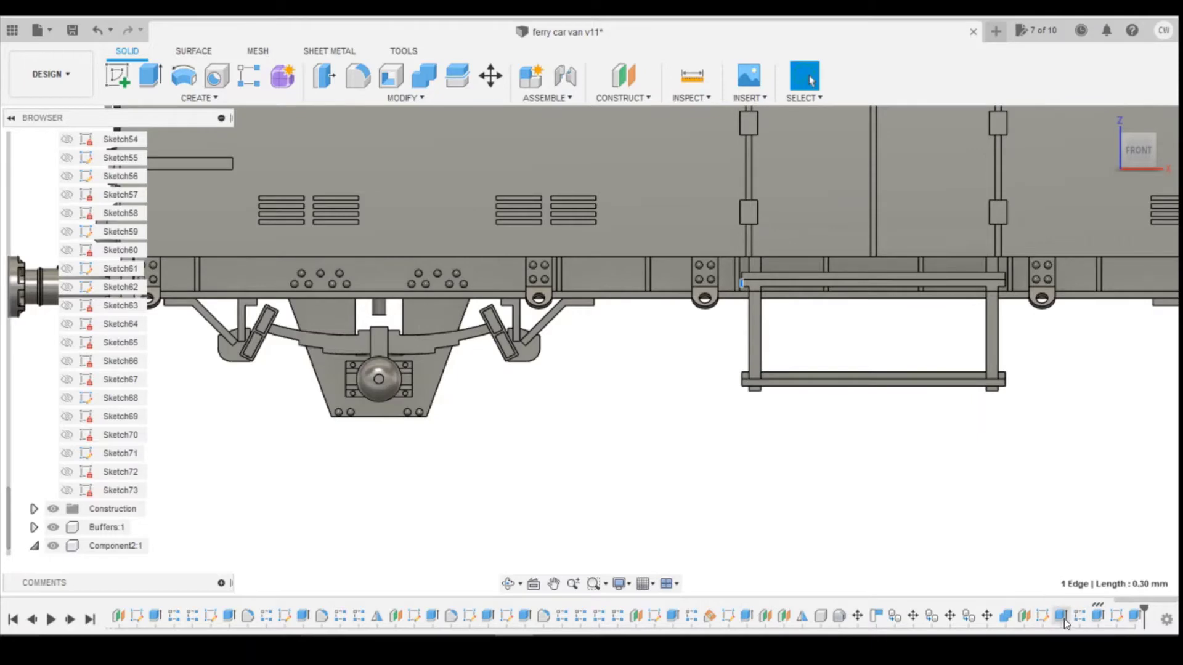
Step: Reopen the step profile sketch, set the vertical distance between the two steps to 3.5 mm and finish the sketch
{"action": "right_click", "coordinate": [1041, 618]}
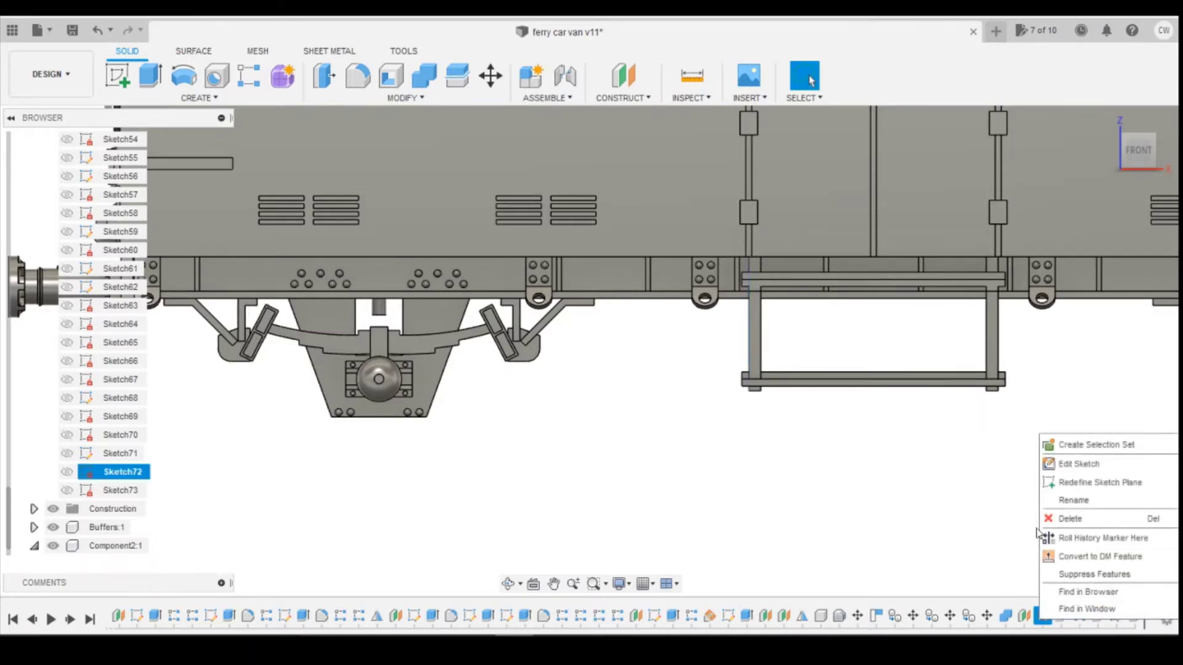
{"action": "left_click", "coordinate": [1069, 465]}
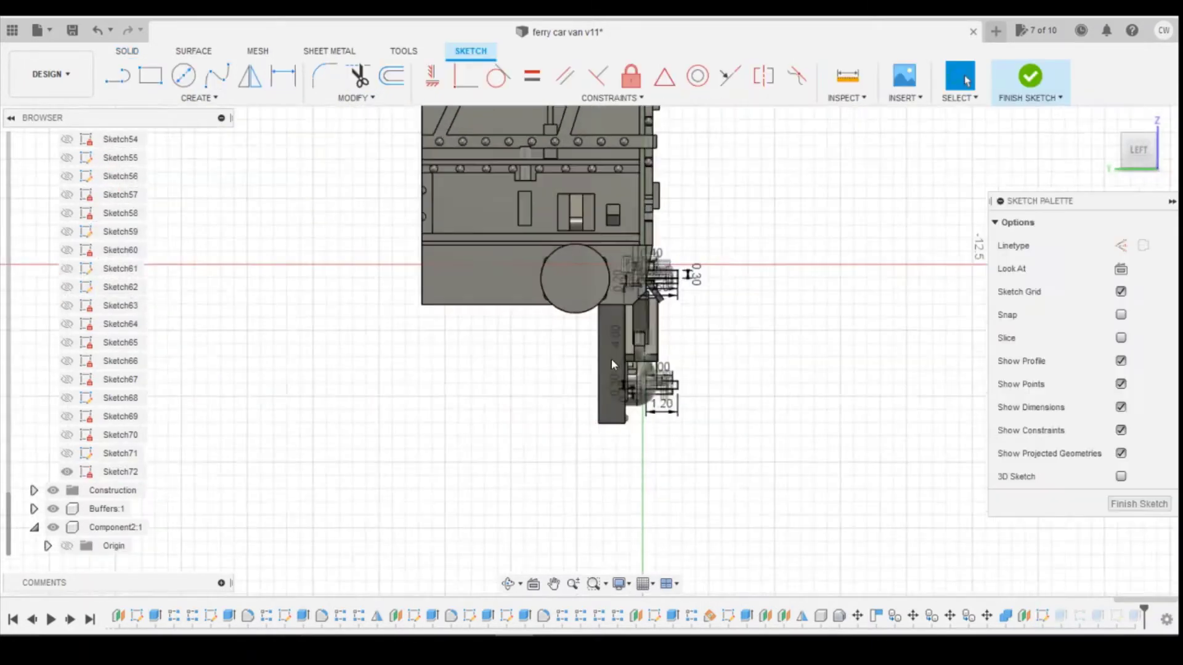
{"action": "scroll", "coordinate": [611, 358], "scroll_direction": "up", "scroll_amount": 3}
{"action": "double_click", "coordinate": [621, 326]}
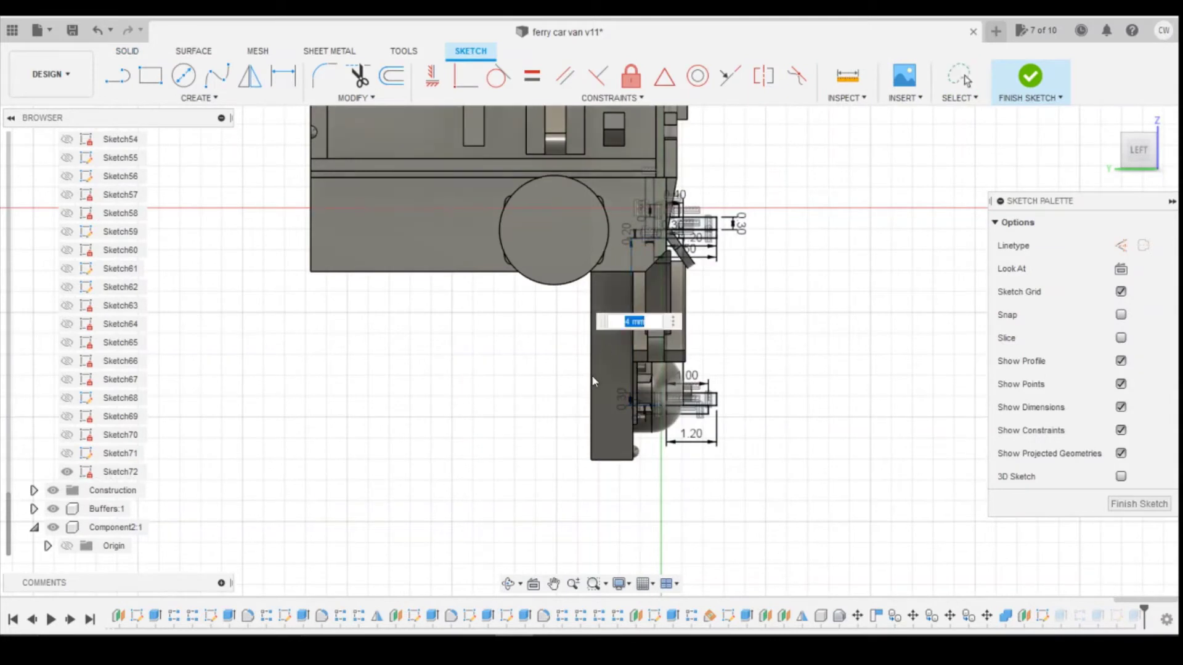
{"action": "type", "text": "3.5"}
{"action": "key", "text": "Return"}
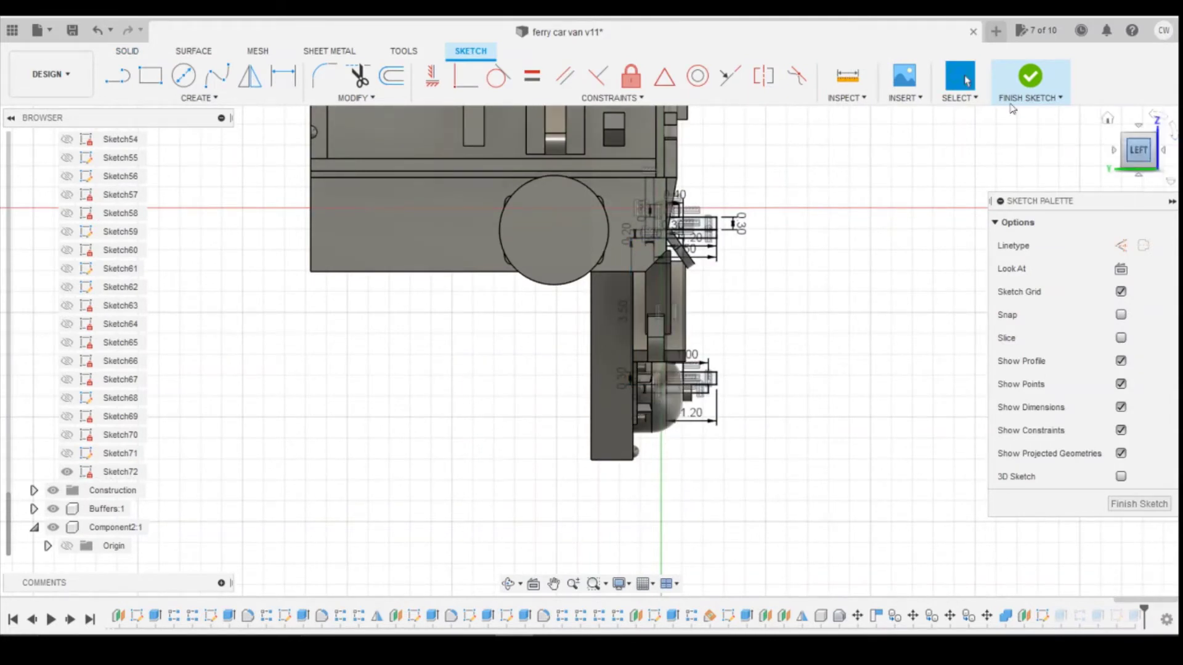
{"action": "left_click", "coordinate": [1024, 81]}
{"action": "left_click_drag", "start_coordinate": [1141, 150], "coordinate": [1171, 159]}
{"action": "left_click", "coordinate": [1158, 152]}
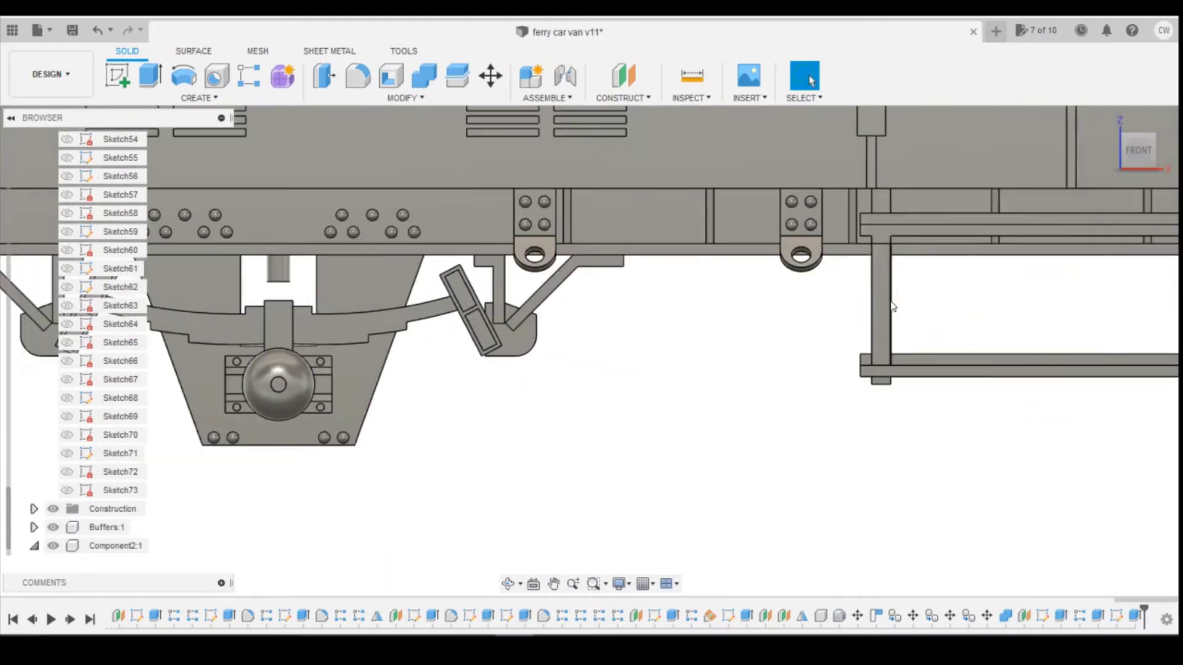
Step: Examine the step height and the number of supports on the model against the reference photo
{"action": "scroll", "coordinate": [719, 387], "scroll_direction": "down", "scroll_amount": 3}
{"action": "scroll", "coordinate": [825, 364], "scroll_direction": "down", "scroll_amount": 4}
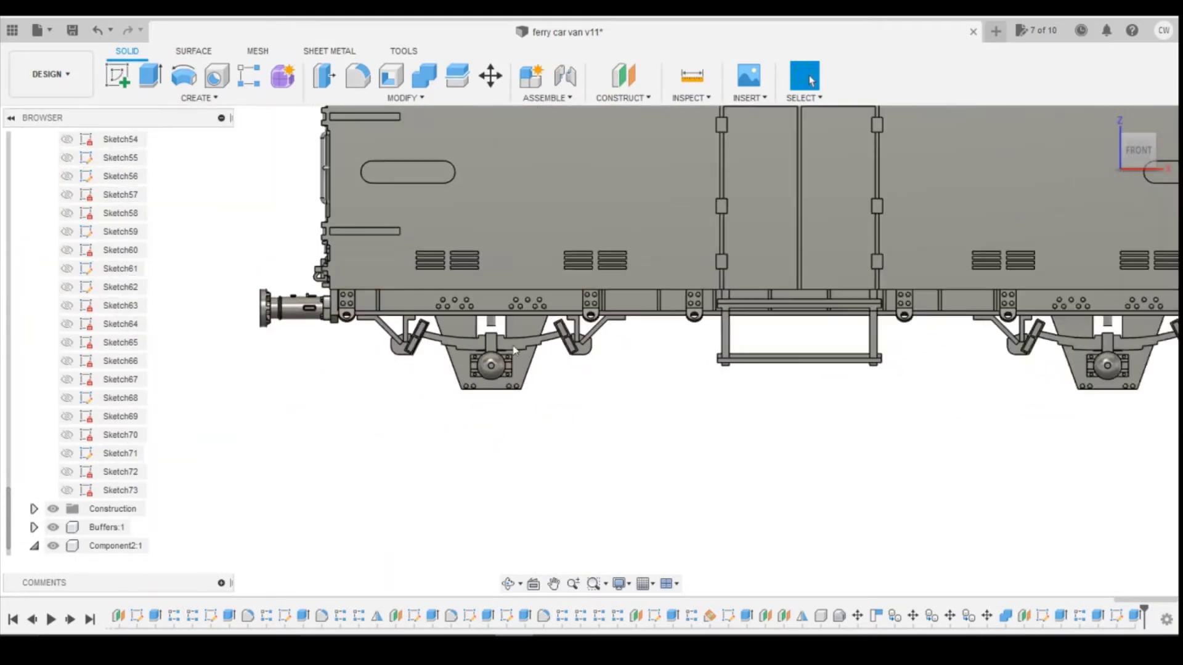
{"action": "scroll", "coordinate": [959, 380], "scroll_direction": "up", "scroll_amount": 2}
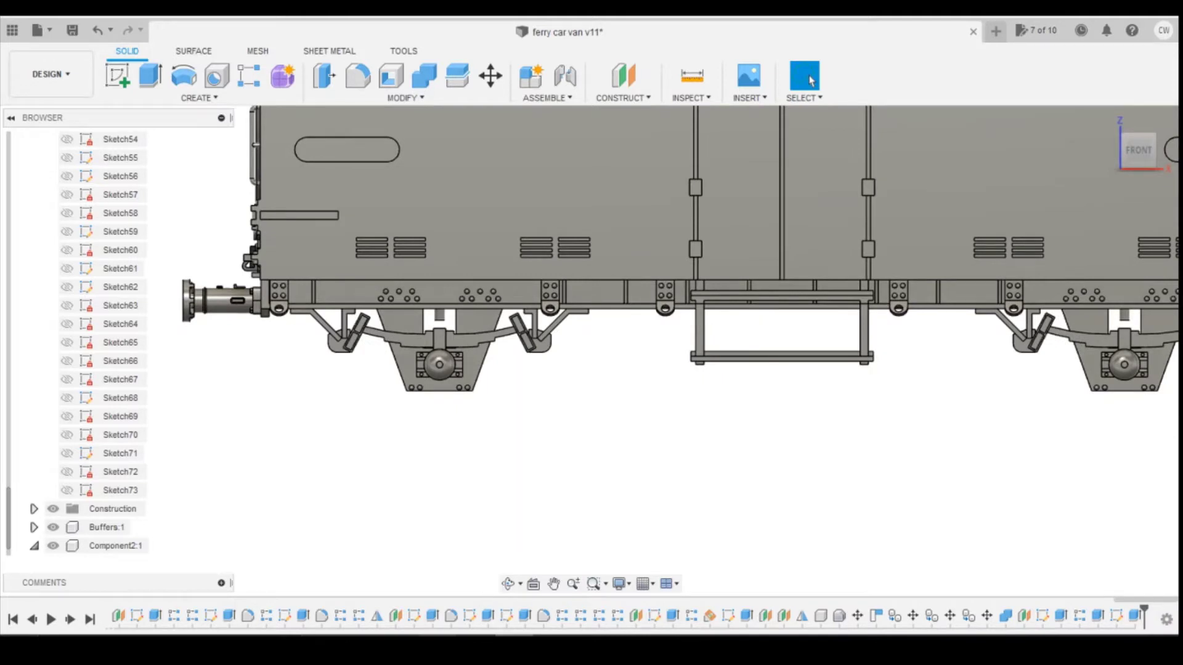
{"action": "left_click", "coordinate": [564, 576]}
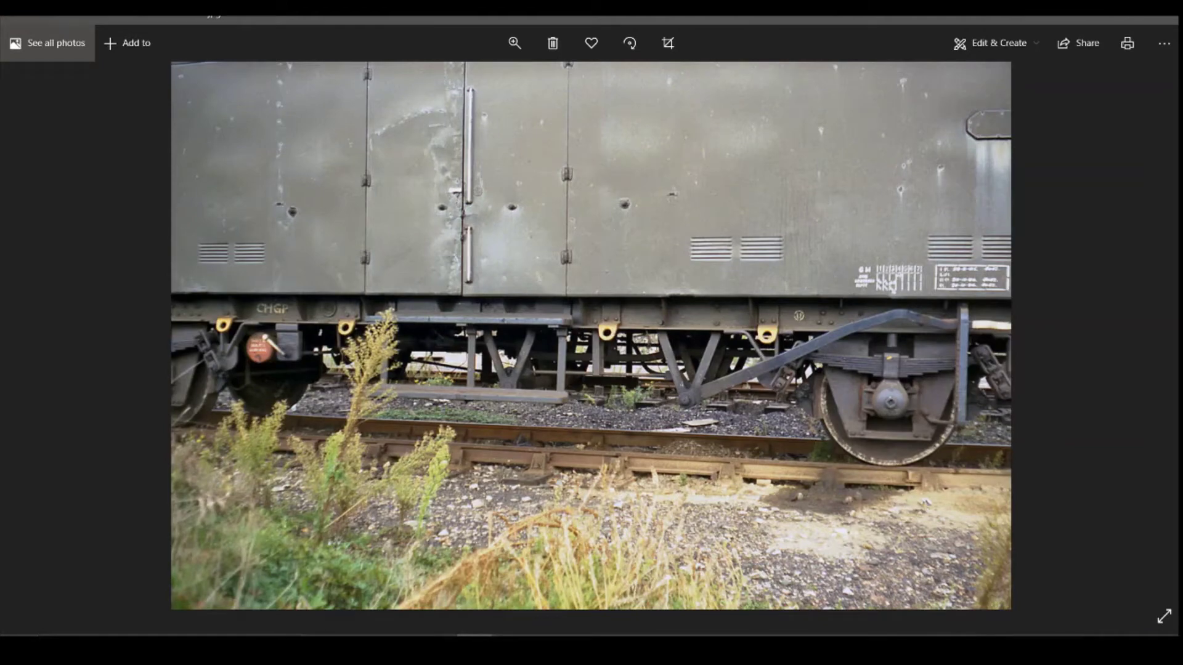
{"action": "key", "text": "alt+Tab"}
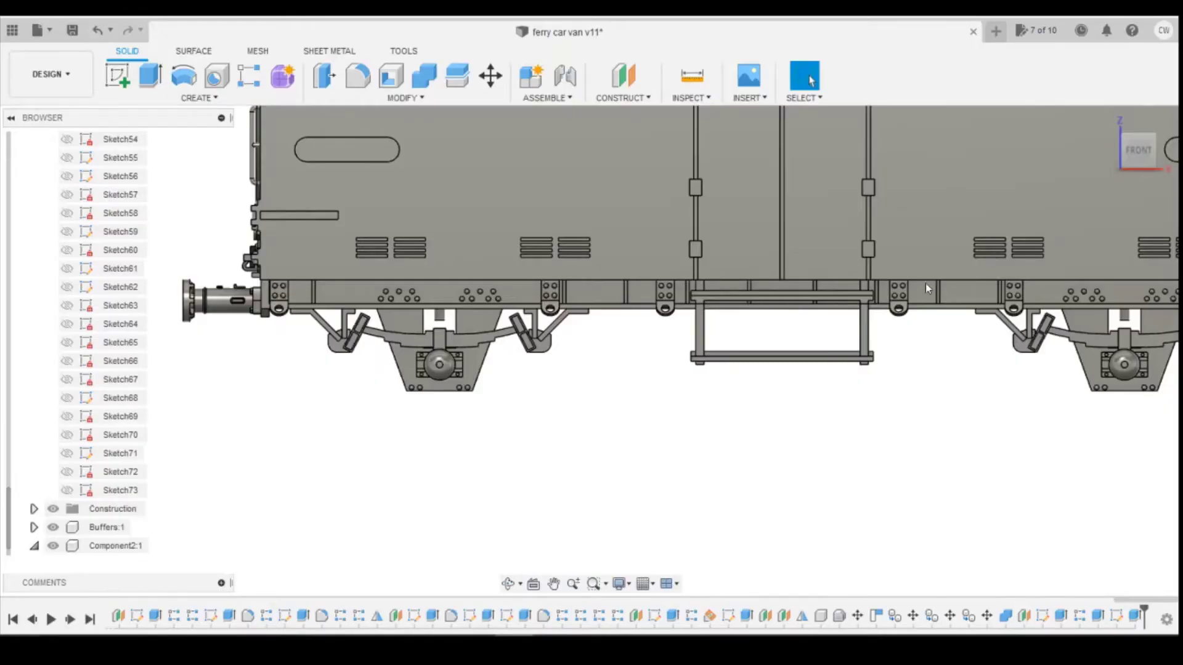
{"action": "mouse_move", "coordinate": [592, 351]}
{"action": "middle_mouse_down", "text": "shift"}
{"action": "mouse_move", "coordinate": [622, 354]}
{"action": "mouse_move", "coordinate": [794, 479]}
{"action": "middle_mouse_up", "text": "shift"}
{"action": "key", "text": "alt+Tab"}
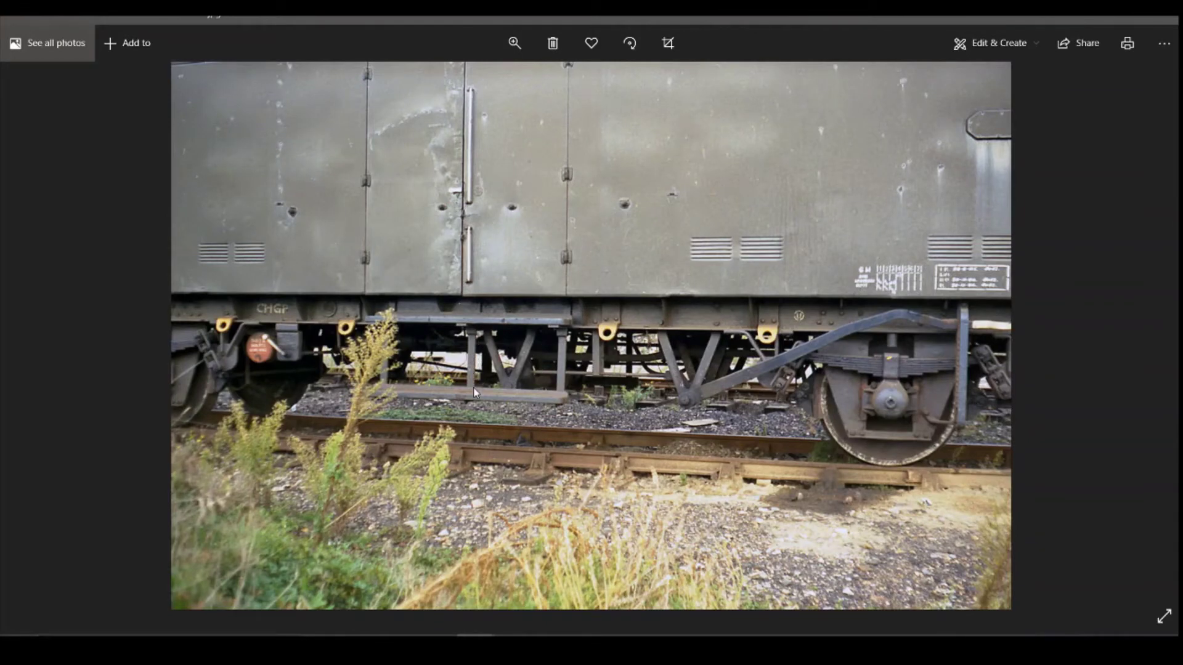
{"action": "key", "text": "alt+Tab"}
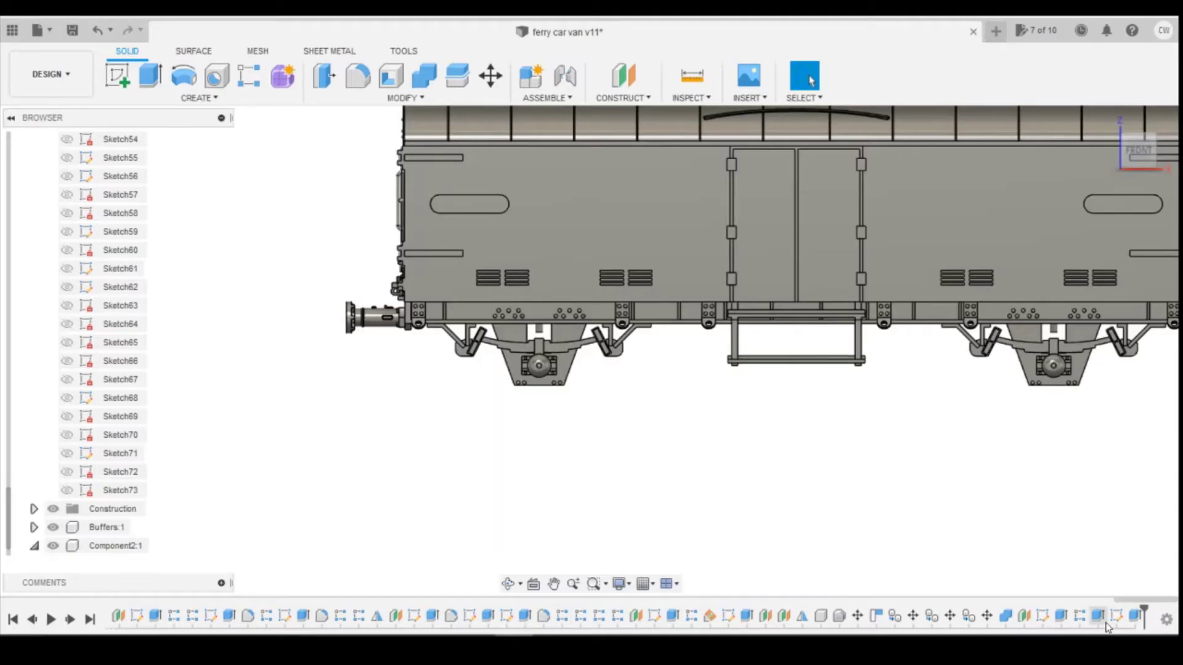
Step: Edit the rectangular pattern of the step supports below the side doors and set its quantity to 3
{"action": "right_click", "coordinate": [1080, 619]}
{"action": "left_click", "coordinate": [1081, 481]}
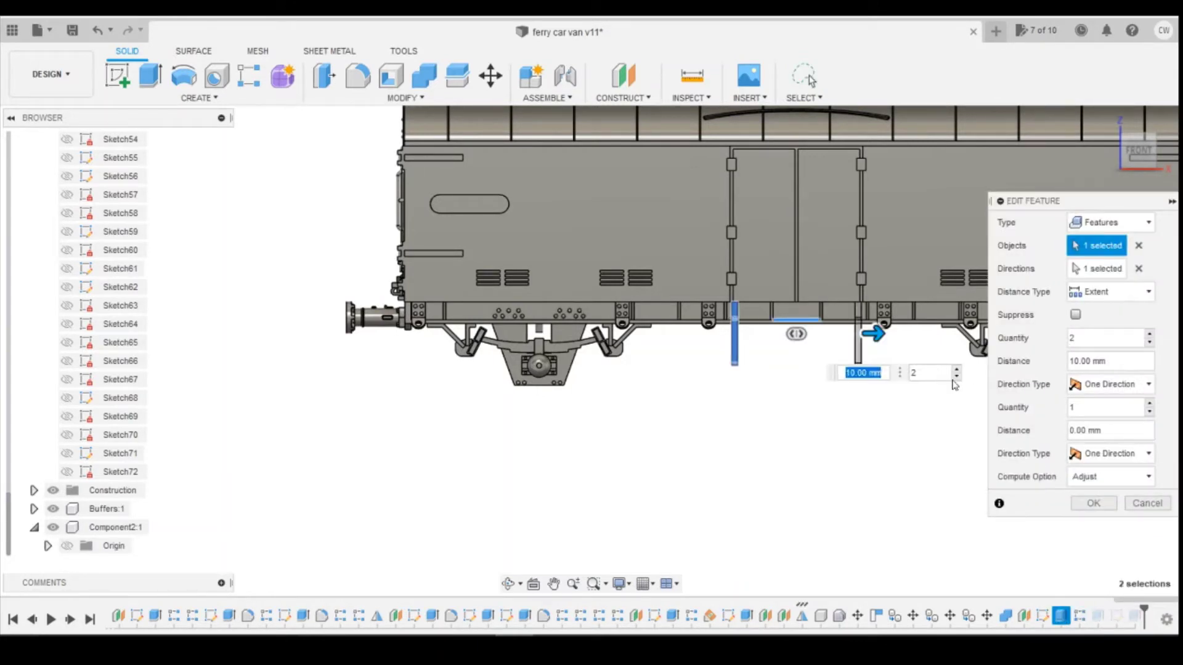
{"action": "left_click", "coordinate": [957, 371]}
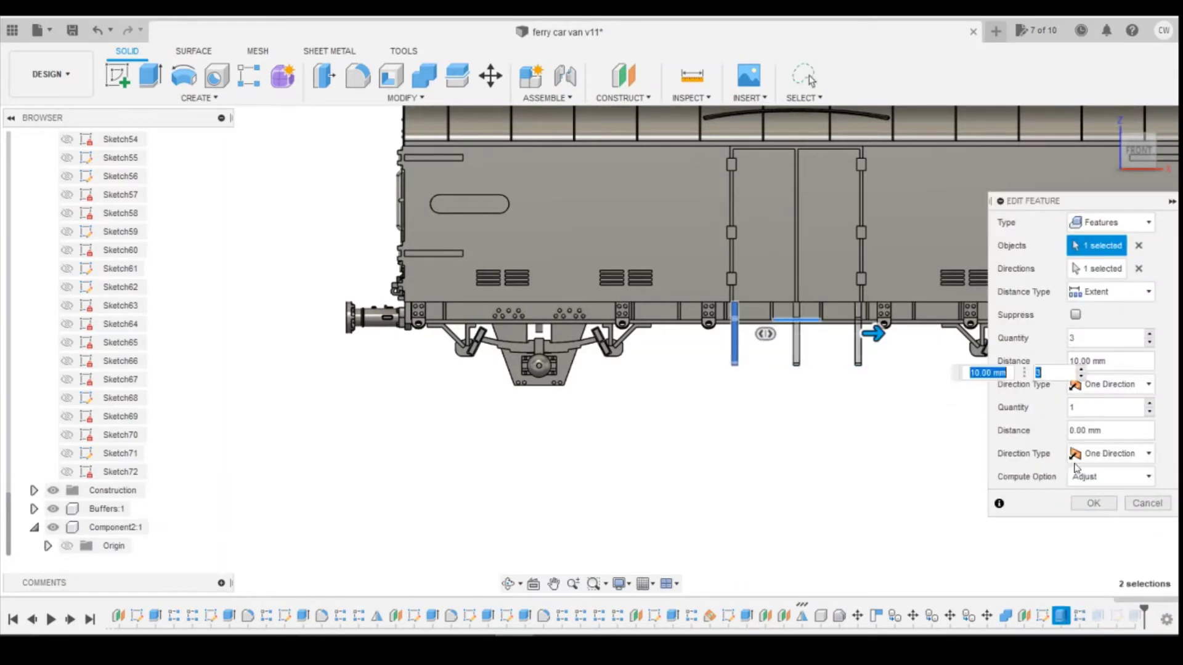
{"action": "left_click", "coordinate": [1094, 503]}
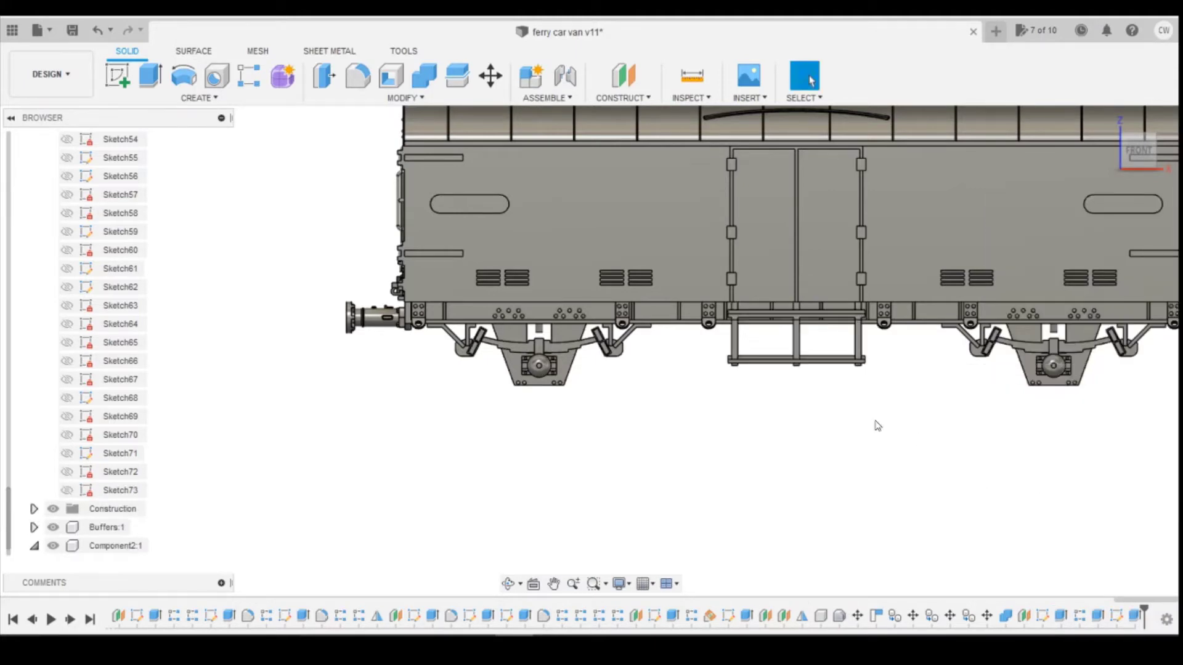
{"action": "middle_click_drag", "start_coordinate": [591, 339], "coordinate": [733, 379], "text": "shift"}
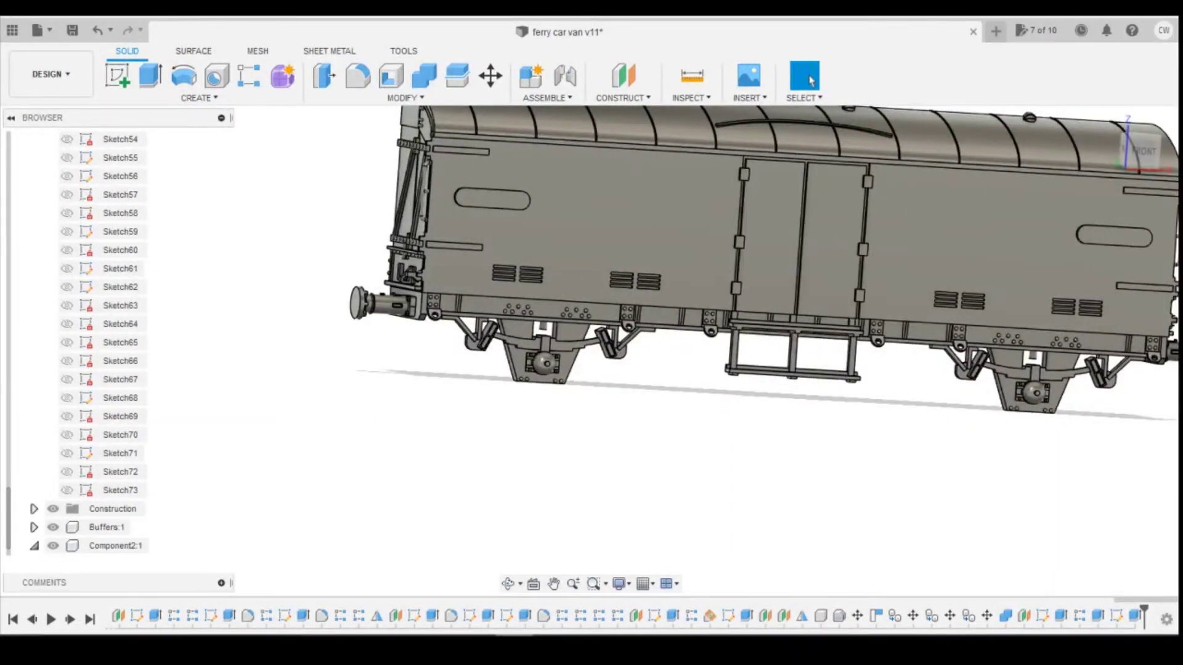
Step: Check the door details in the reference photo and start an offset plane from the flat face of the van's end wall
{"action": "key", "text": "alt+Tab"}
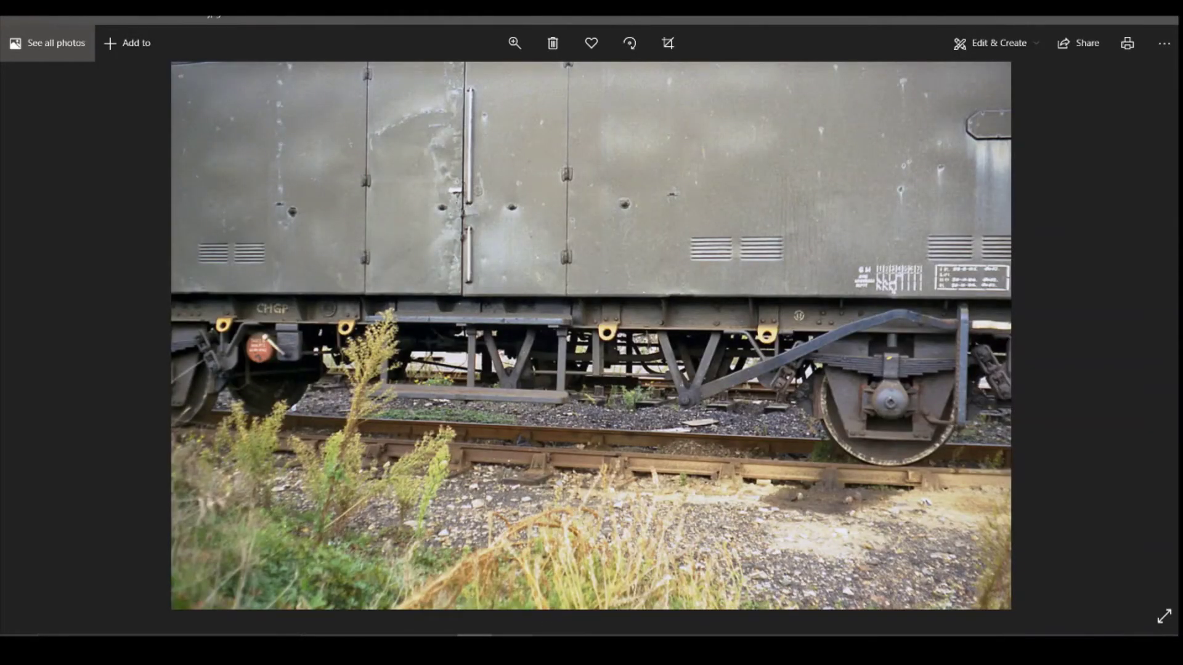
{"action": "key", "text": "alt+Tab"}
{"action": "scroll", "coordinate": [425, 178], "scroll_direction": "up", "scroll_amount": 3}
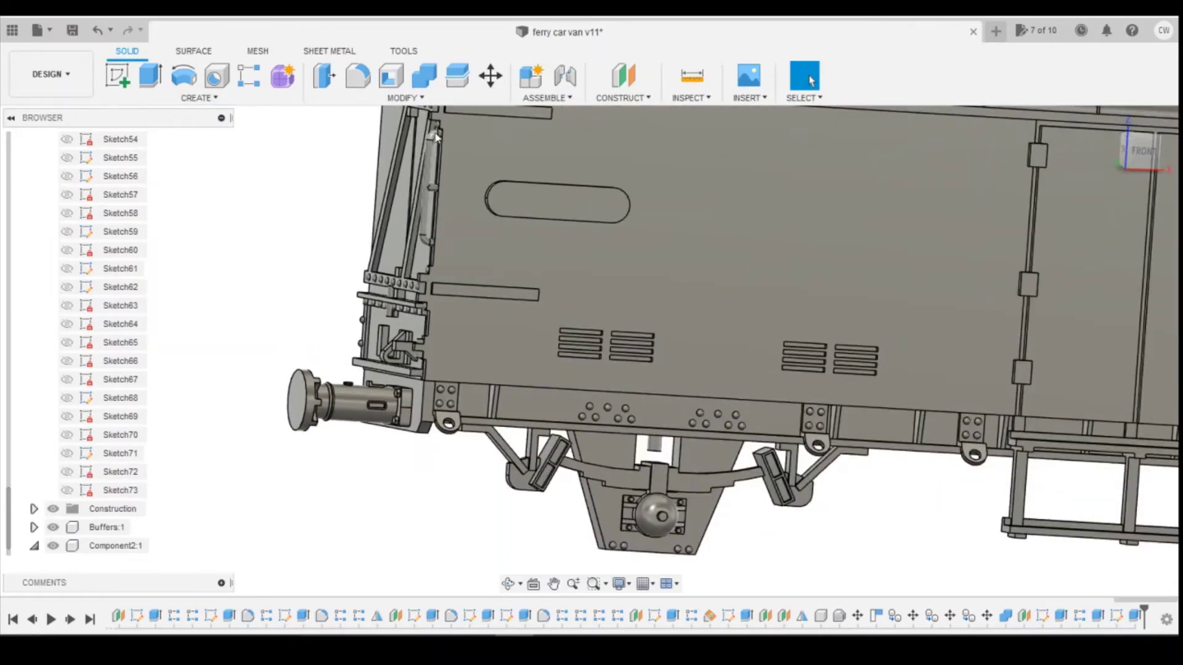
{"action": "scroll", "coordinate": [422, 221], "scroll_direction": "down", "scroll_amount": 4}
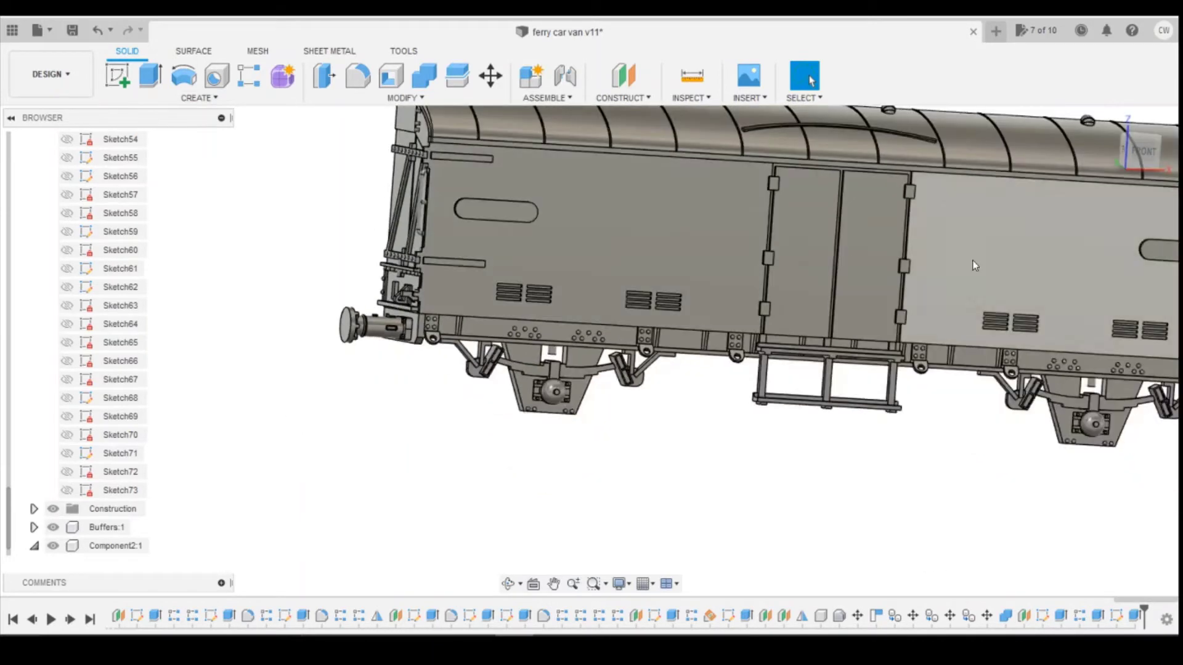
{"action": "left_click", "coordinate": [629, 93]}
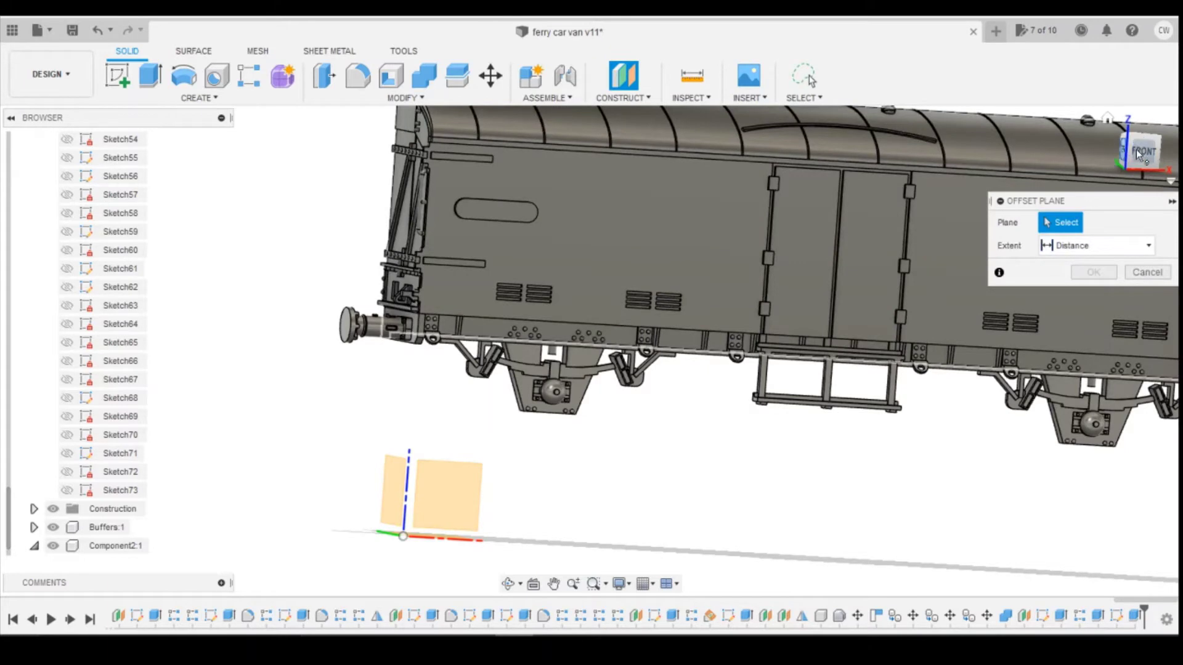
{"action": "left_click", "coordinate": [1137, 154]}
{"action": "scroll", "coordinate": [360, 238], "scroll_direction": "up", "scroll_amount": 5}
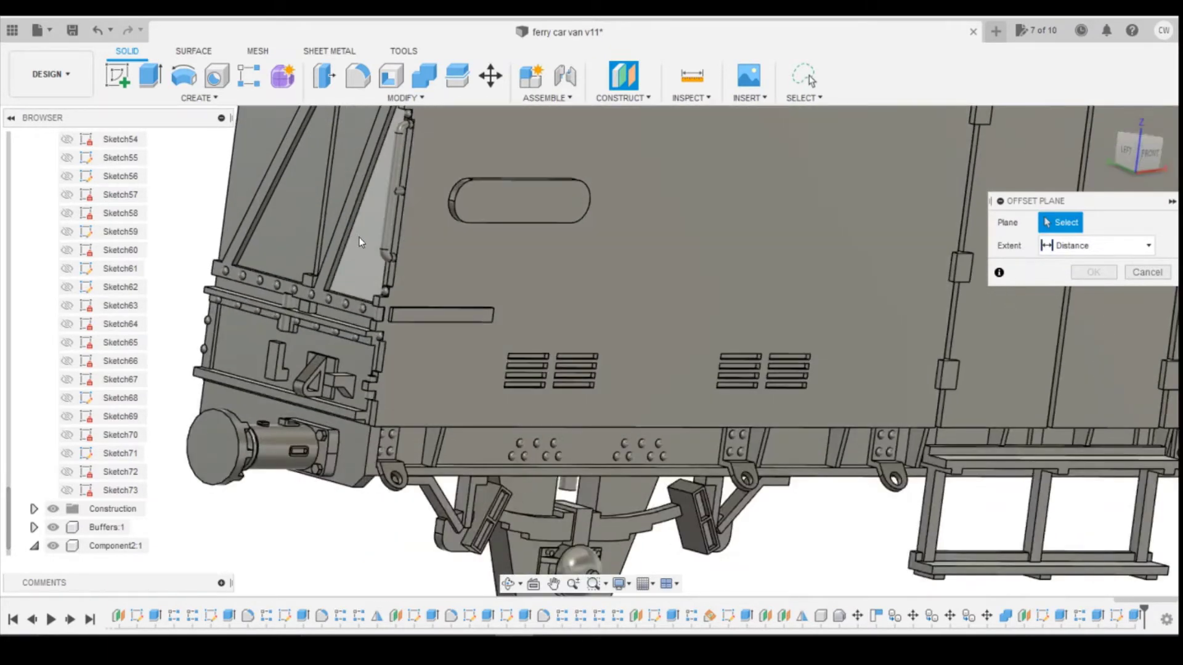
{"action": "left_click", "coordinate": [360, 238]}
{"action": "scroll", "coordinate": [517, 265], "scroll_direction": "down", "scroll_amount": 3}
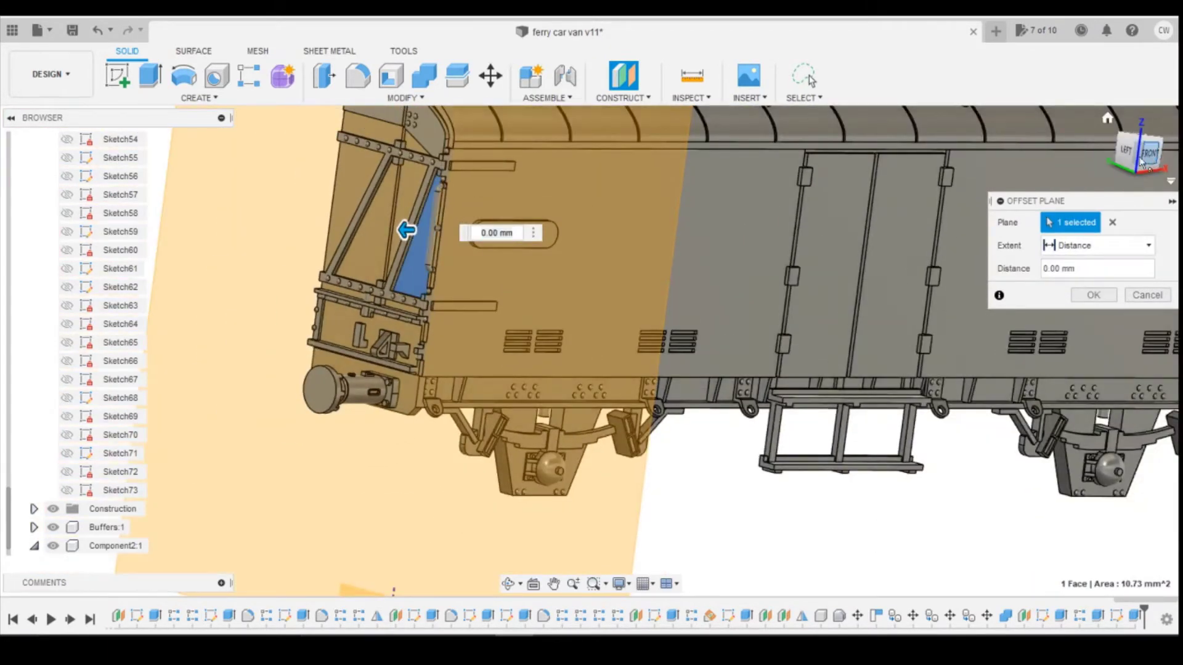
{"action": "left_click", "coordinate": [1140, 162]}
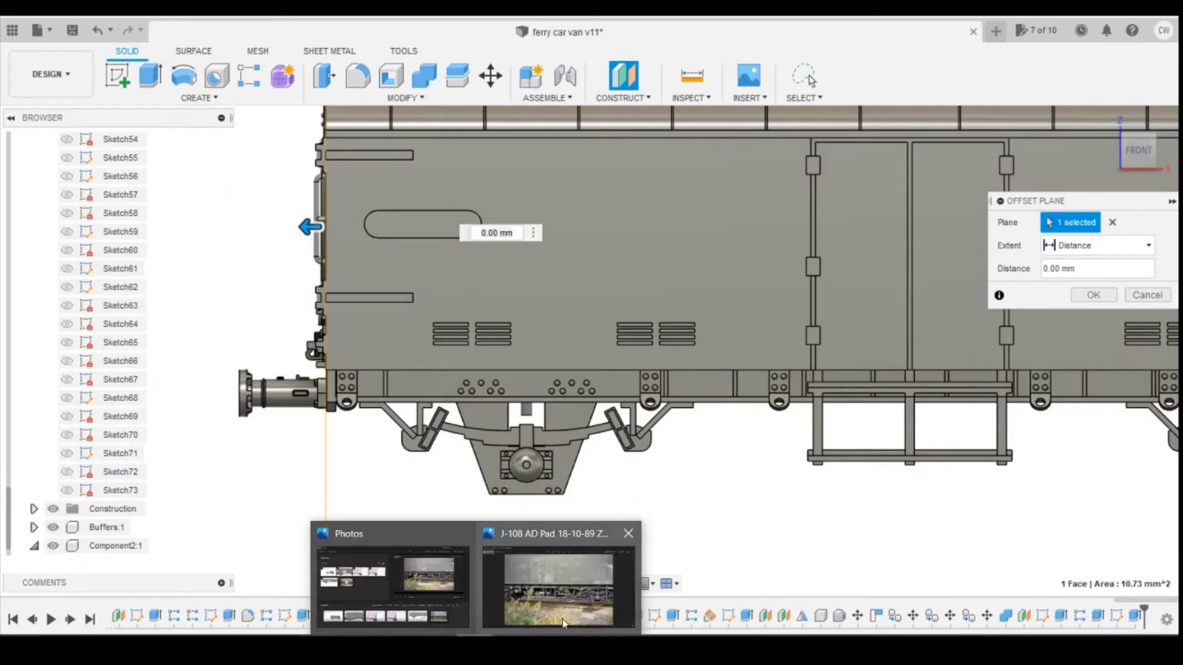
{"action": "left_click", "coordinate": [560, 585]}
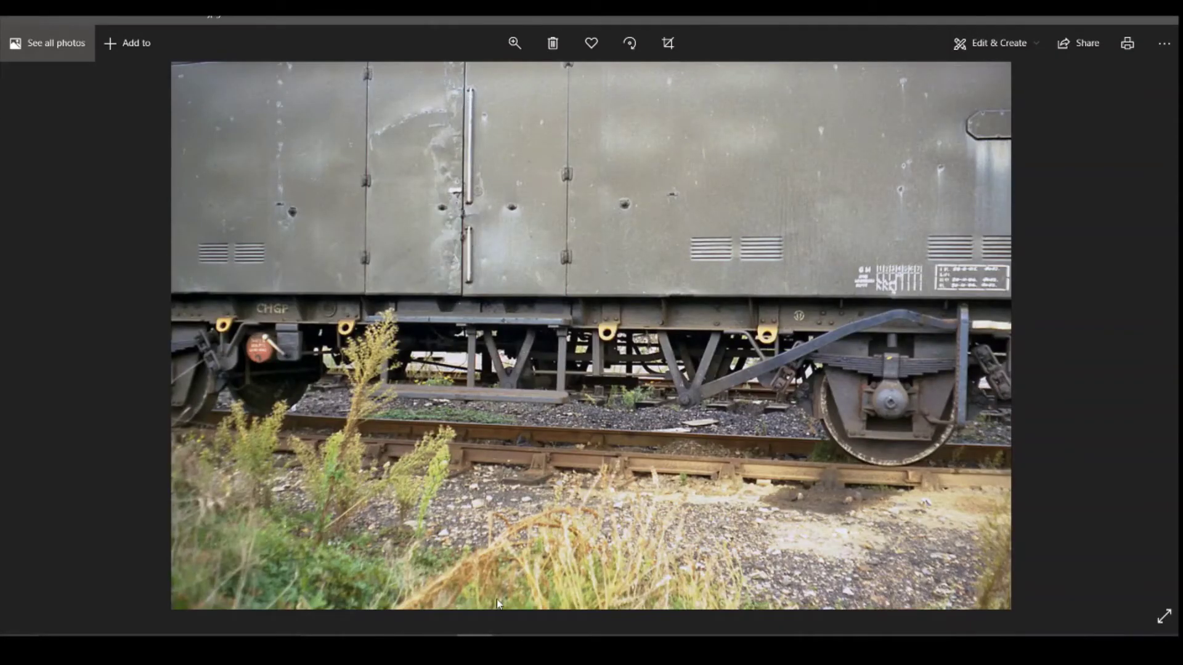
{"action": "key", "text": "alt+Tab"}
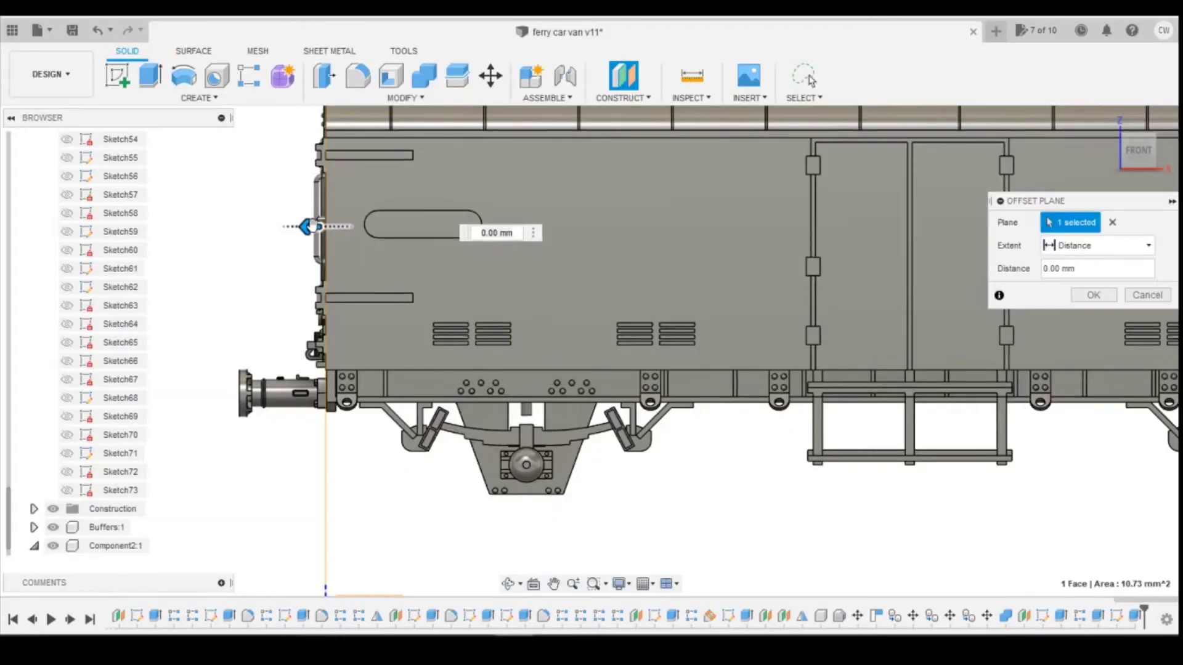
Step: Place the offset plane beside the central gap of the side doors at a distance of -32.4 mm
{"action": "left_click_drag", "start_coordinate": [308, 227], "coordinate": [943, 225]}
{"action": "scroll", "coordinate": [914, 243], "scroll_direction": "up", "scroll_amount": 2}
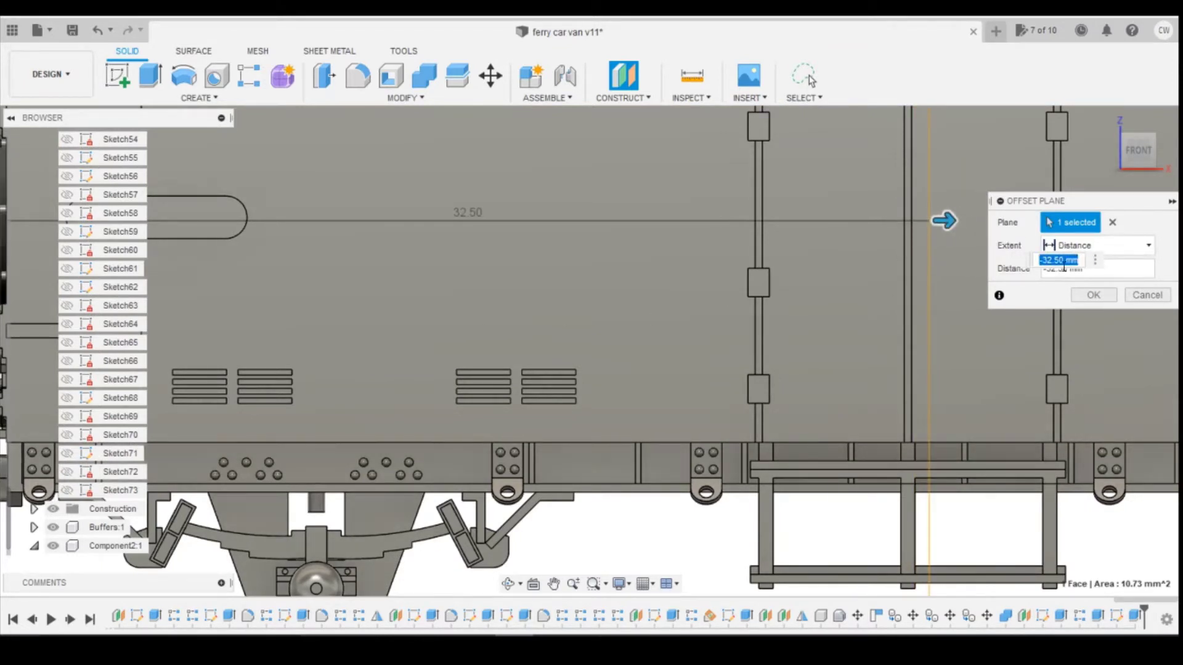
{"action": "double_click", "coordinate": [1058, 261]}
{"action": "type", "text": "25"}
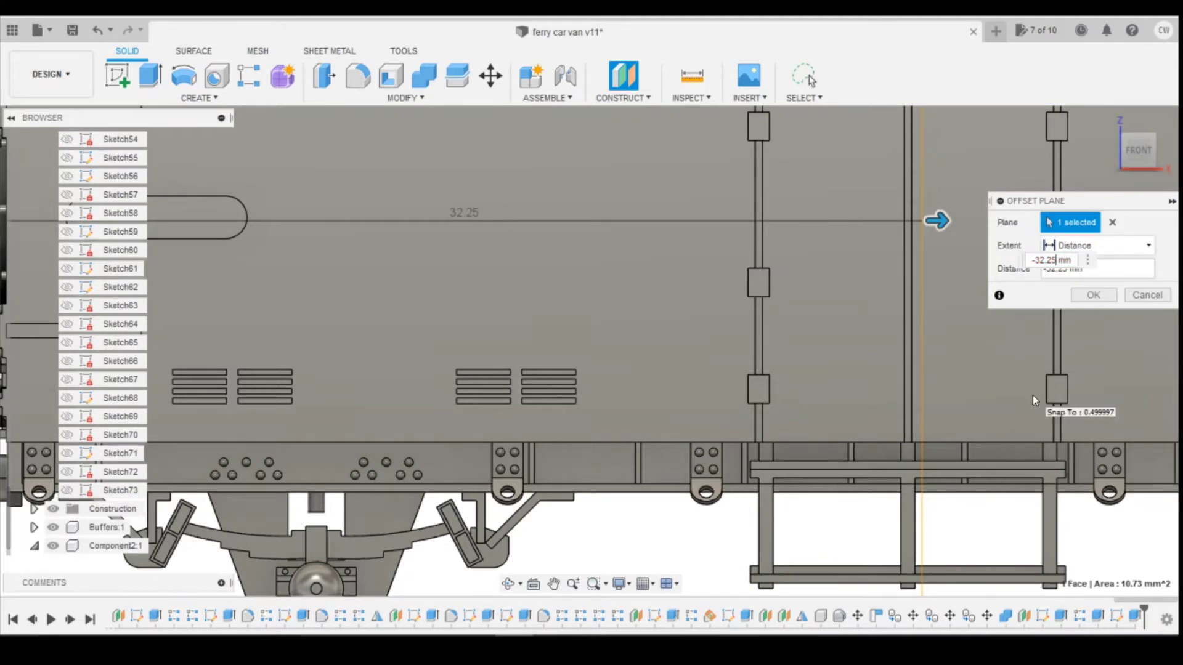
{"action": "key", "text": "BackSpace"}
{"action": "key", "text": "BackSpace"}
{"action": "type", "text": "4"}
{"action": "key", "text": "Return"}
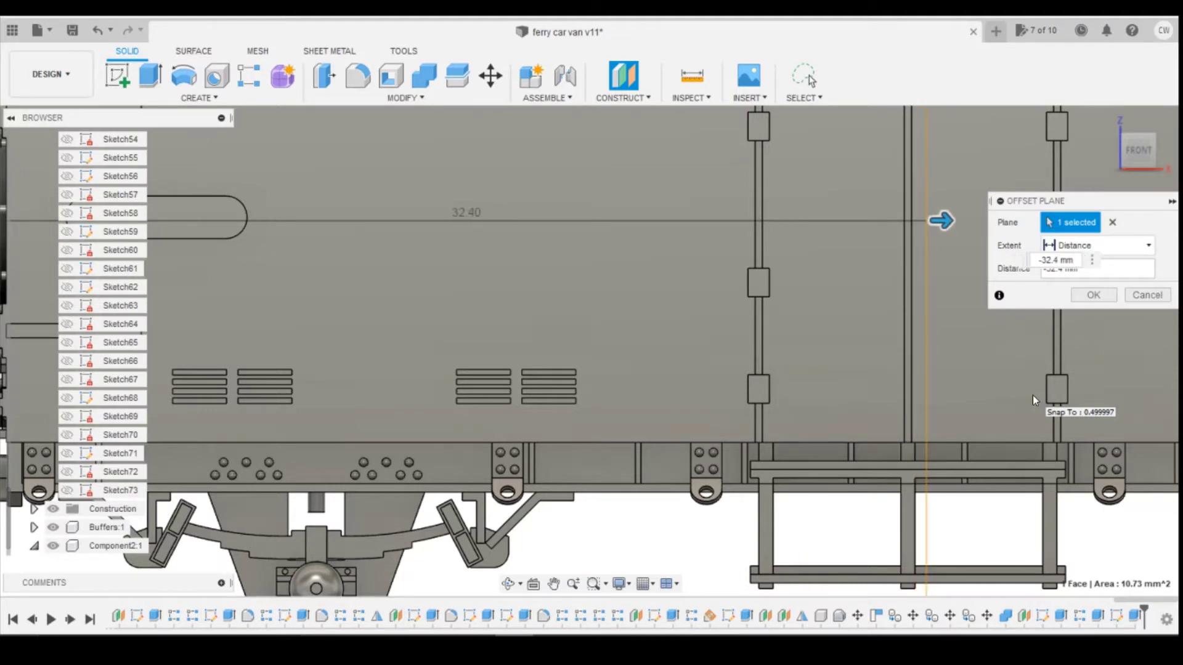
Step: Create a sketch on the new offset plane and turn on Slice to cut the view at the sketch plane
{"action": "left_click", "coordinate": [117, 76]}
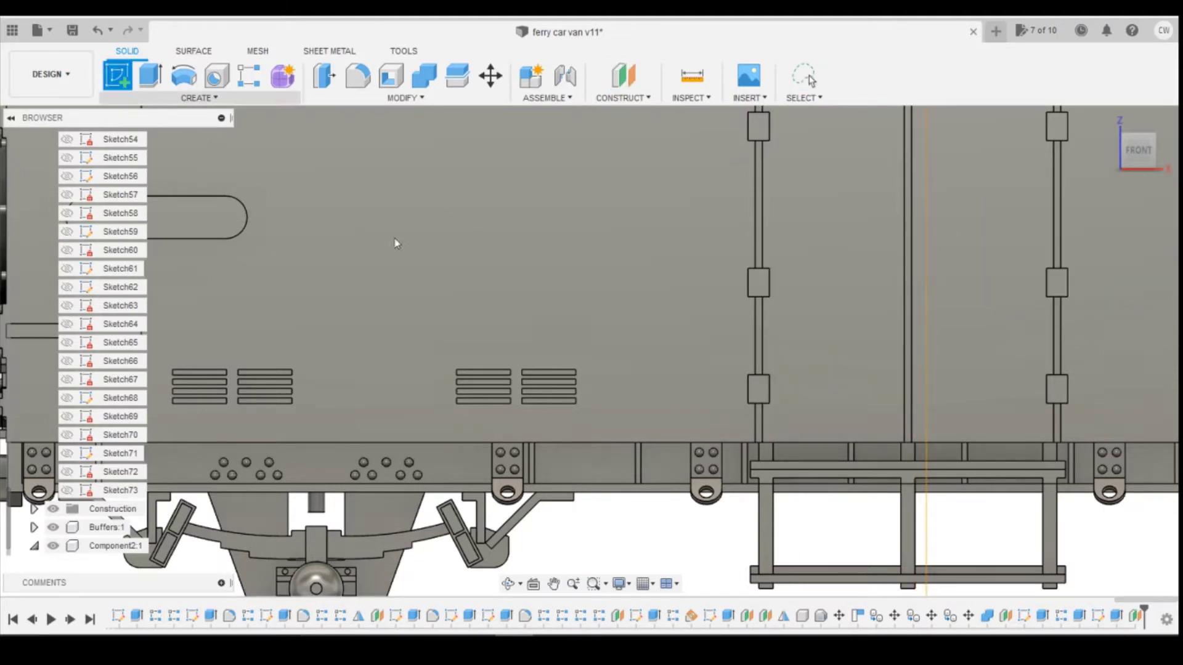
{"action": "left_click", "coordinate": [927, 547]}
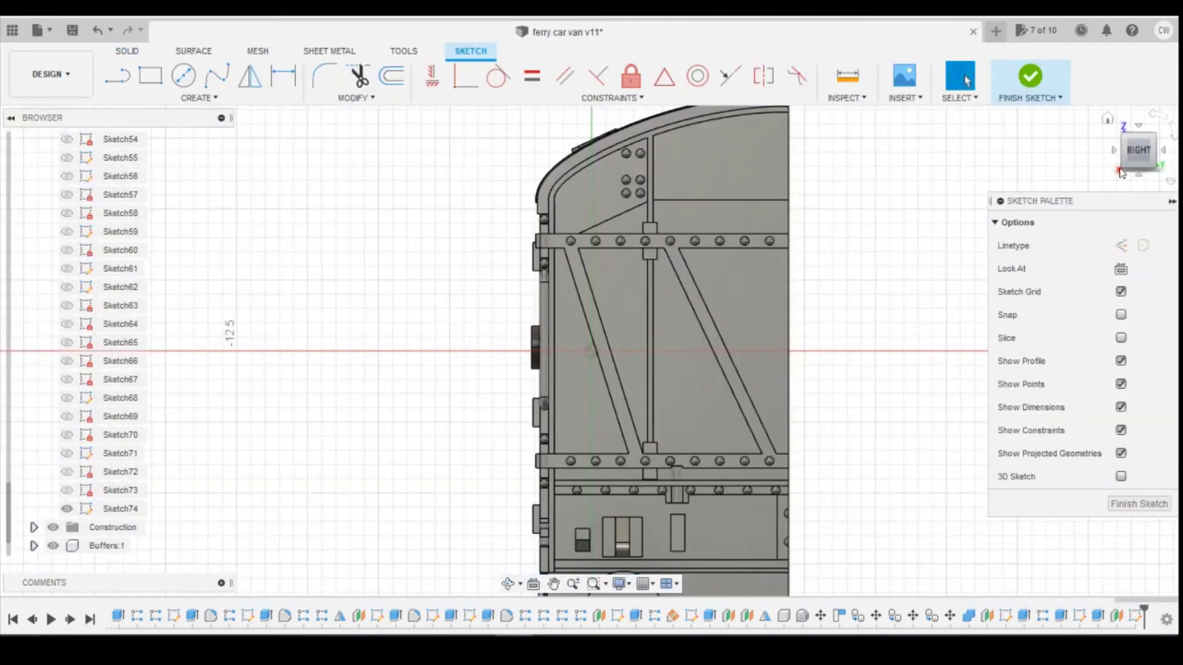
{"action": "left_click_drag", "start_coordinate": [1138, 155], "coordinate": [1152, 159]}
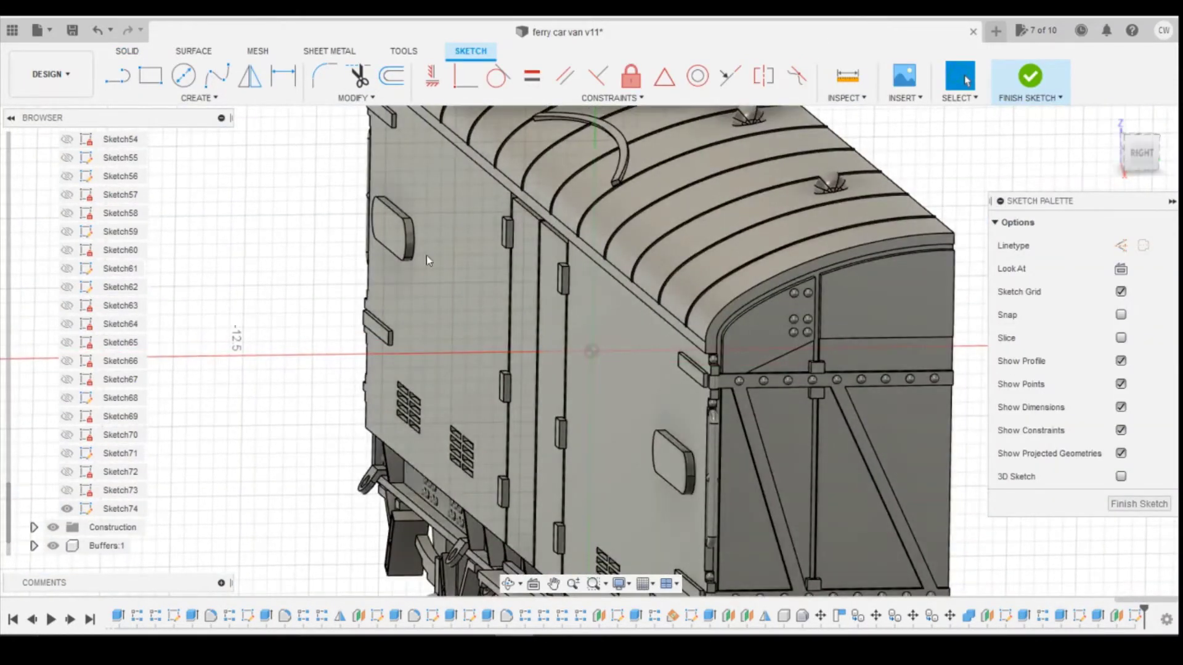
{"action": "middle_click_drag", "start_coordinate": [1035, 216], "coordinate": [875, 282], "text": "shift"}
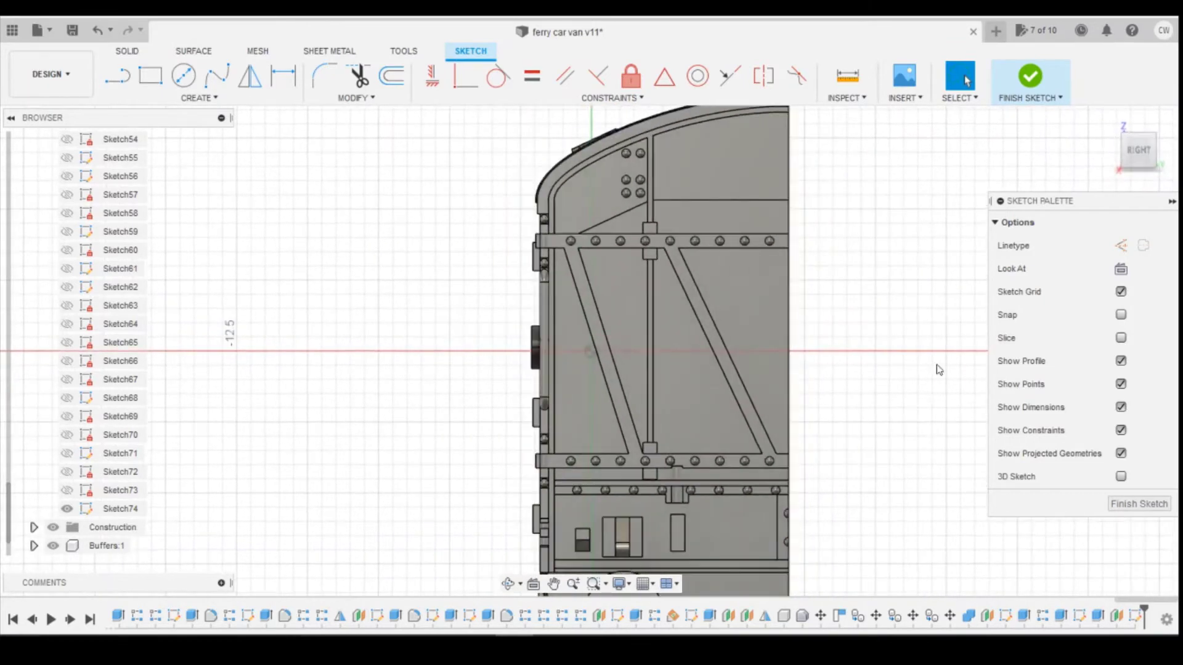
{"action": "left_click", "coordinate": [1121, 338]}
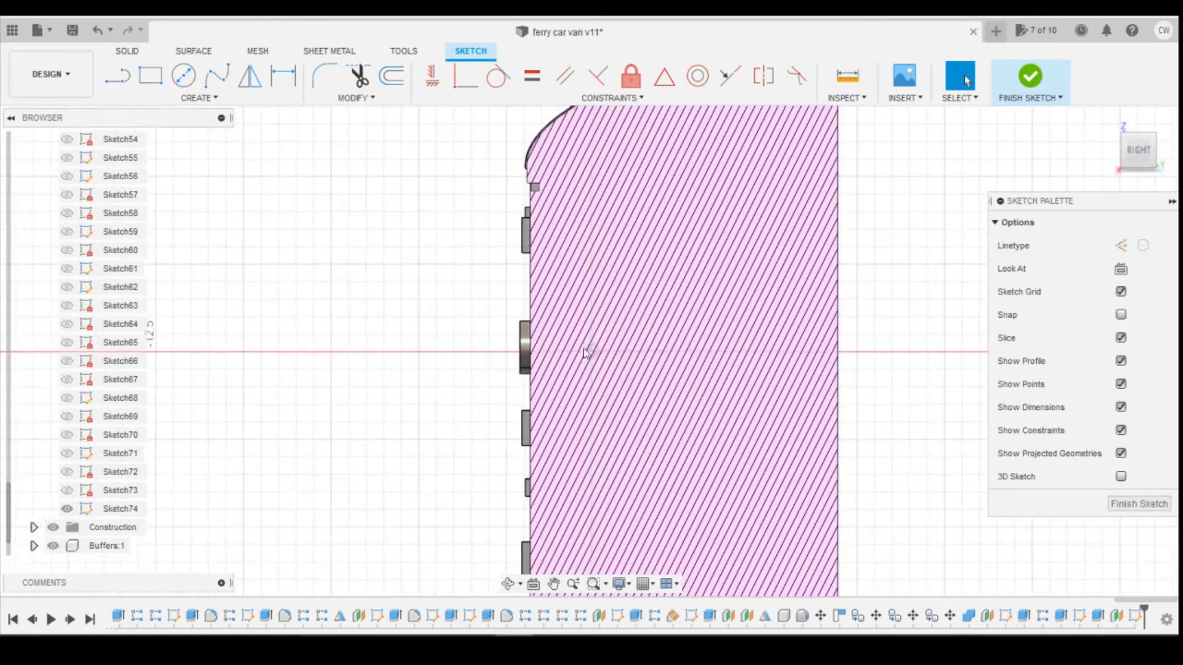
Step: Draw a short horizontal line just outside the door face near its lower hinge and dimension its length to 0.3 mm
{"action": "left_click", "coordinate": [117, 75]}
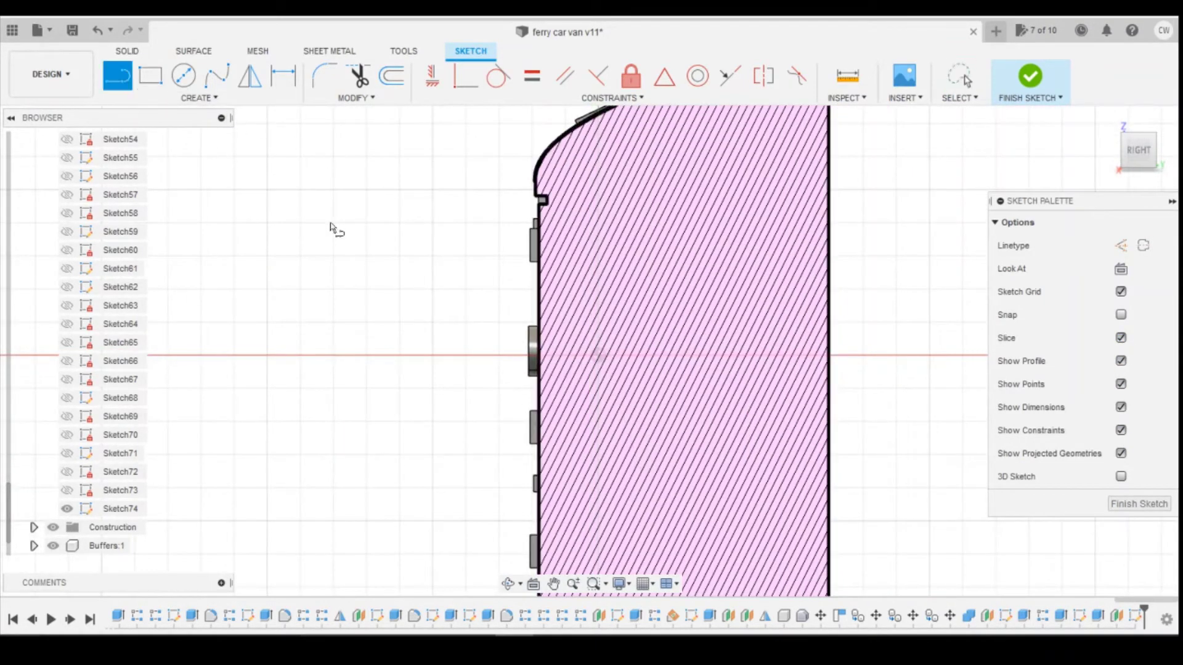
{"action": "scroll", "coordinate": [668, 336], "scroll_direction": "down", "scroll_amount": 2}
{"action": "scroll", "coordinate": [636, 343], "scroll_direction": "up", "scroll_amount": 1}
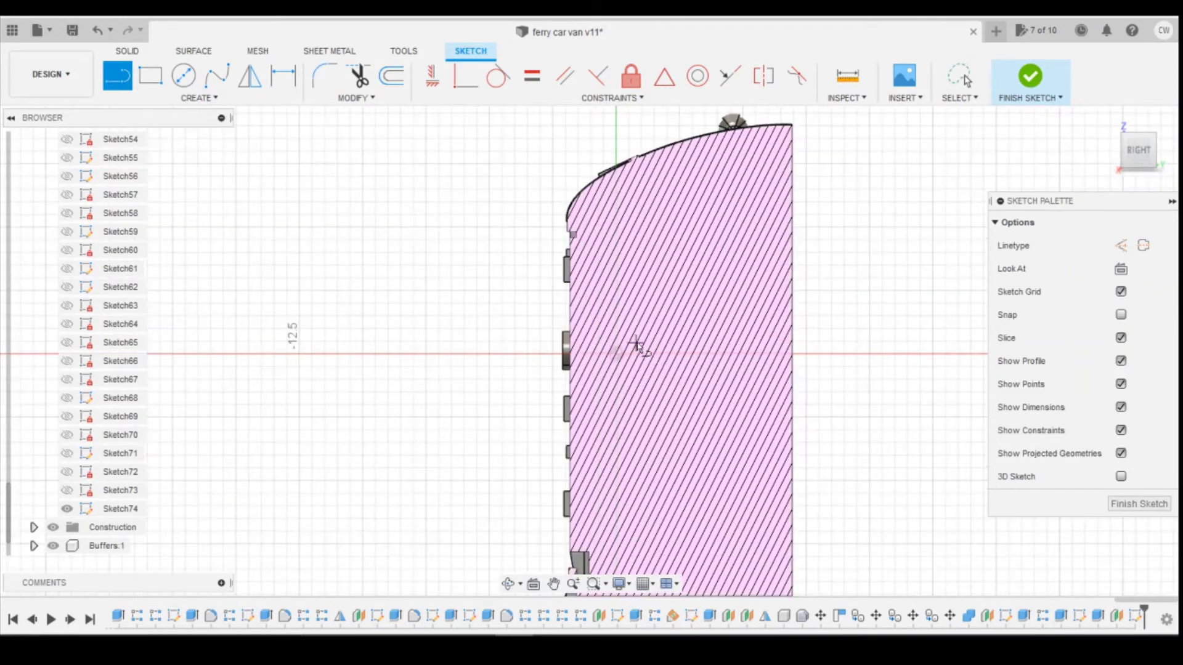
{"action": "left_click", "coordinate": [559, 501]}
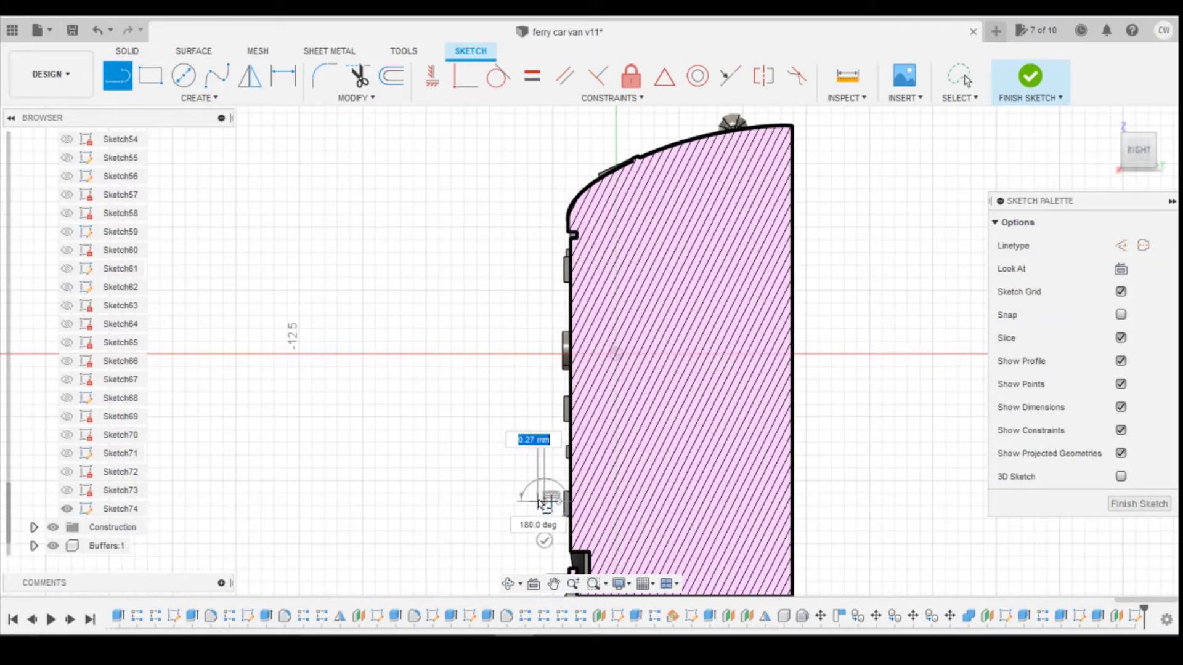
{"action": "scroll", "coordinate": [543, 535], "scroll_direction": "up", "scroll_amount": 1}
{"action": "scroll", "coordinate": [543, 535], "scroll_direction": "up", "scroll_amount": 1}
{"action": "key", "text": "Escape"}
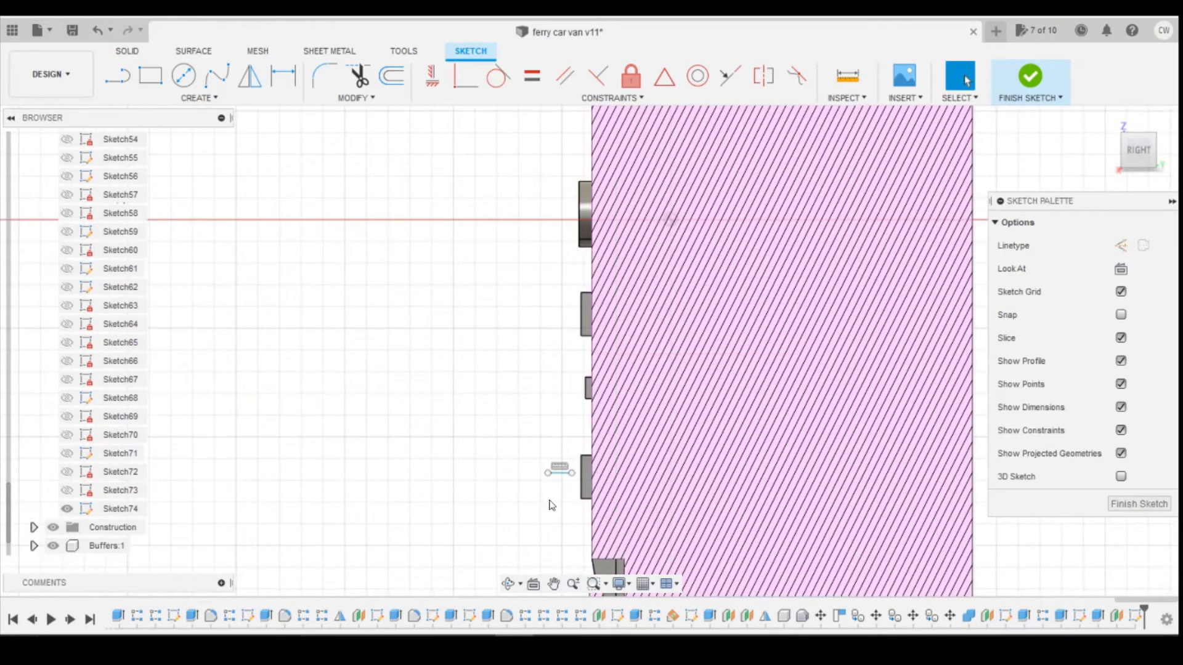
{"action": "key", "text": "d"}
{"action": "left_click", "coordinate": [561, 478]}
{"action": "left_click", "coordinate": [556, 504]}
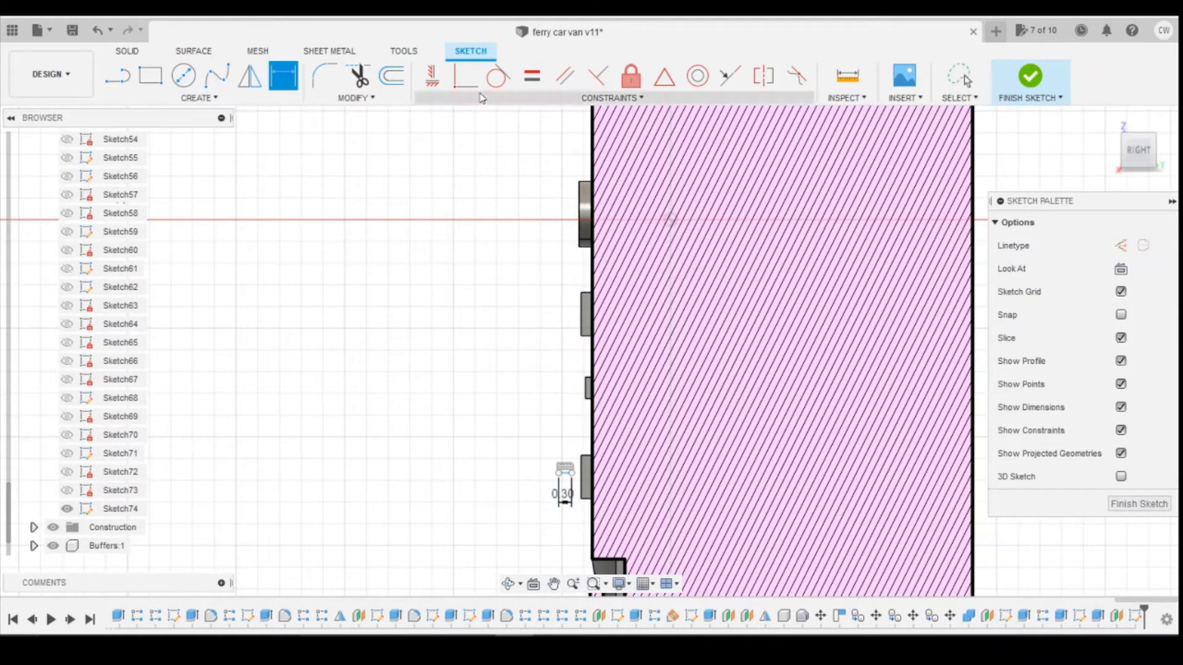
Step: Constrain the inner endpoint of the short horizontal line coincident with the outer edge of the sliced door face
{"action": "left_click", "coordinate": [465, 77]}
{"action": "left_click", "coordinate": [583, 481]}
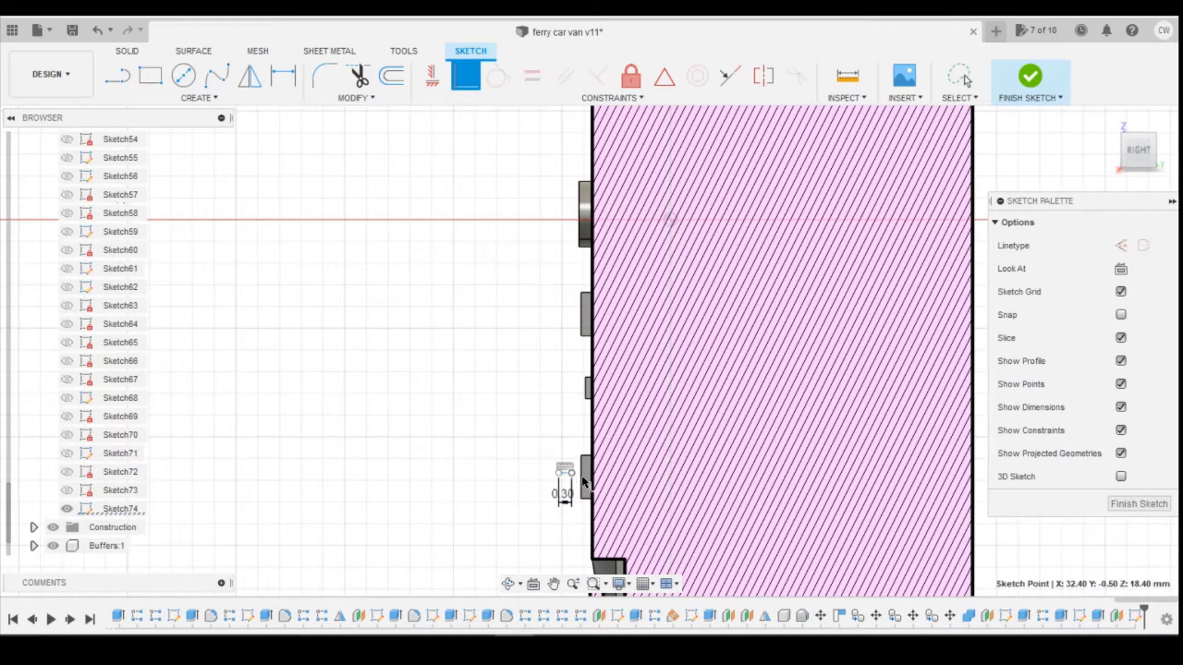
{"action": "left_click", "coordinate": [570, 474]}
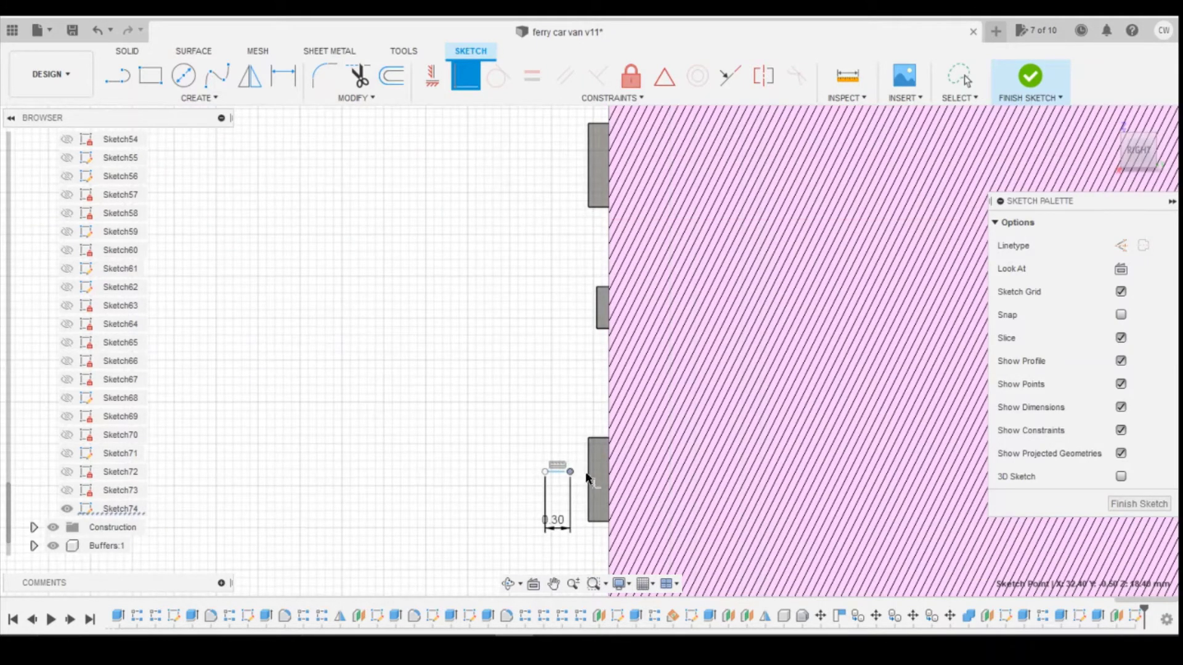
{"action": "key", "text": "Escape"}
{"action": "scroll", "coordinate": [644, 376], "scroll_direction": "down", "scroll_amount": 5}
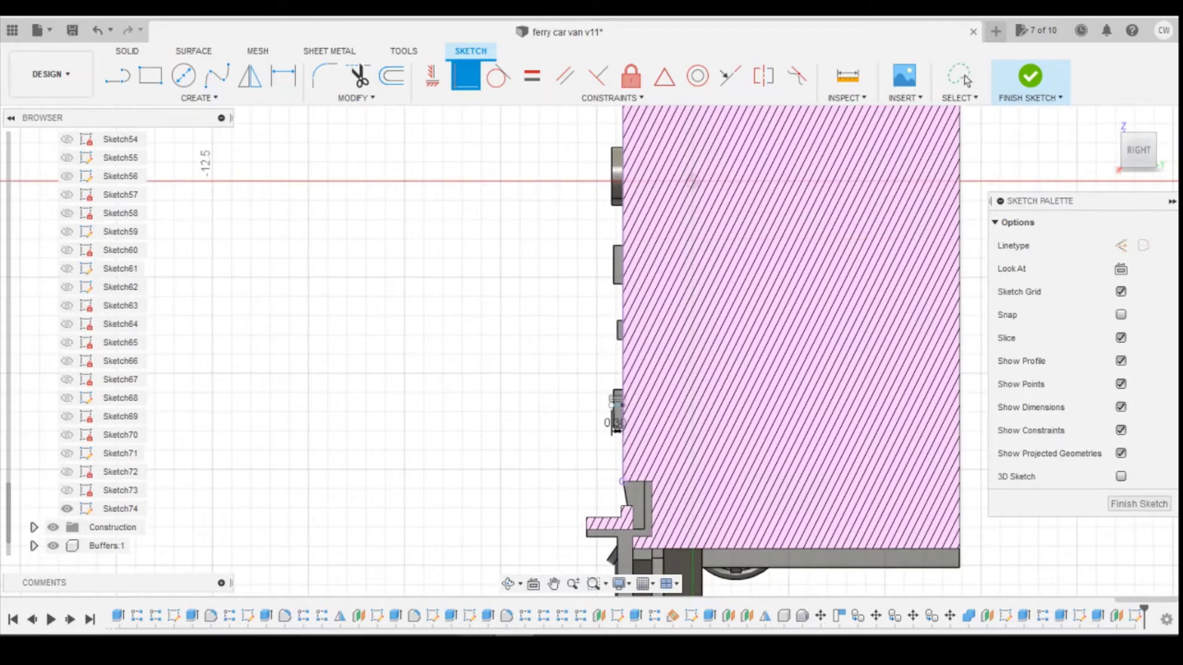
Step: Check the reference photo and dimension the short line's height above the body's lower corner to 1 mm
{"action": "left_click", "coordinate": [553, 585]}
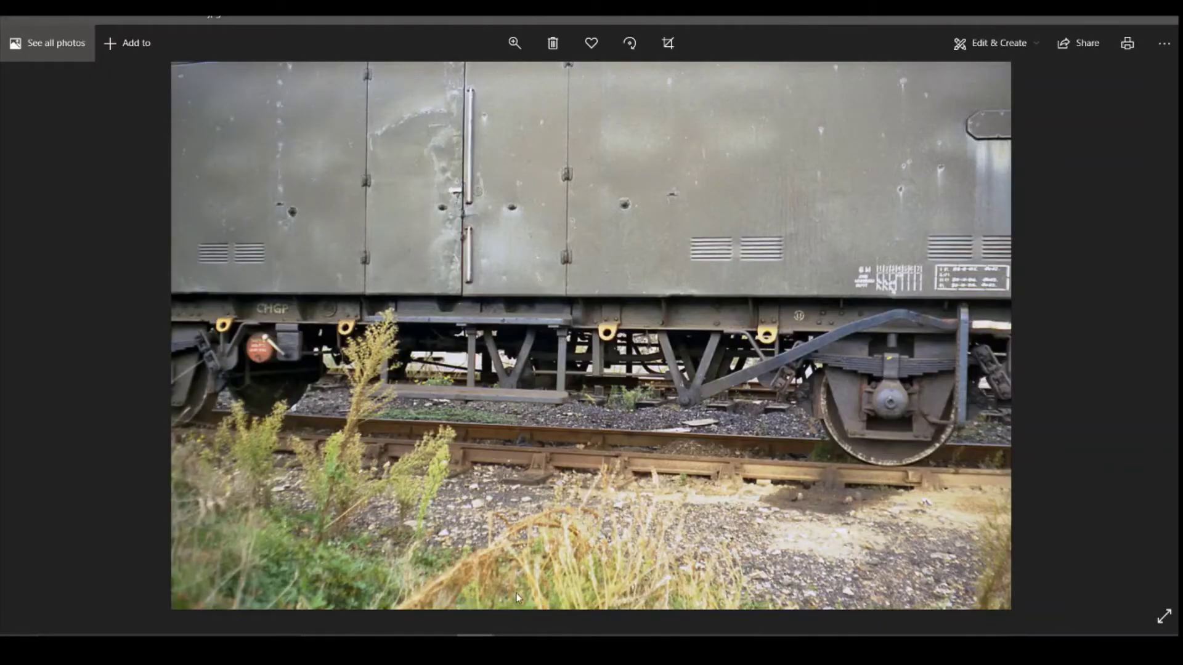
{"action": "key", "text": "alt+Tab"}
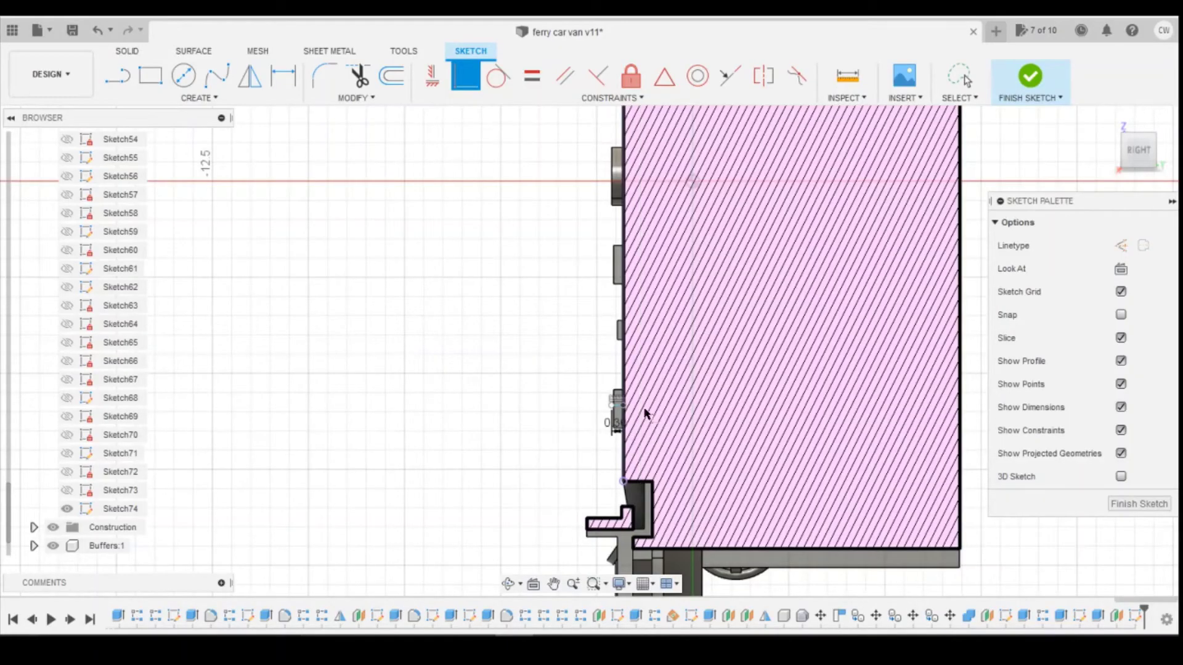
{"action": "key", "text": "d"}
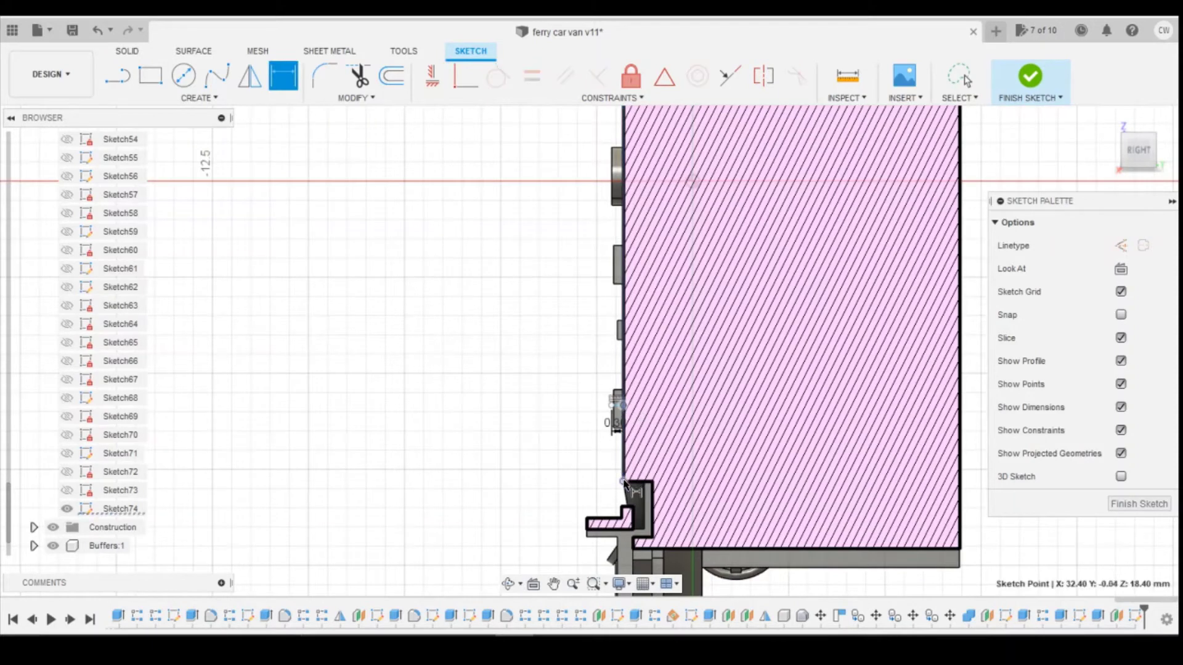
{"action": "left_click", "coordinate": [624, 481]}
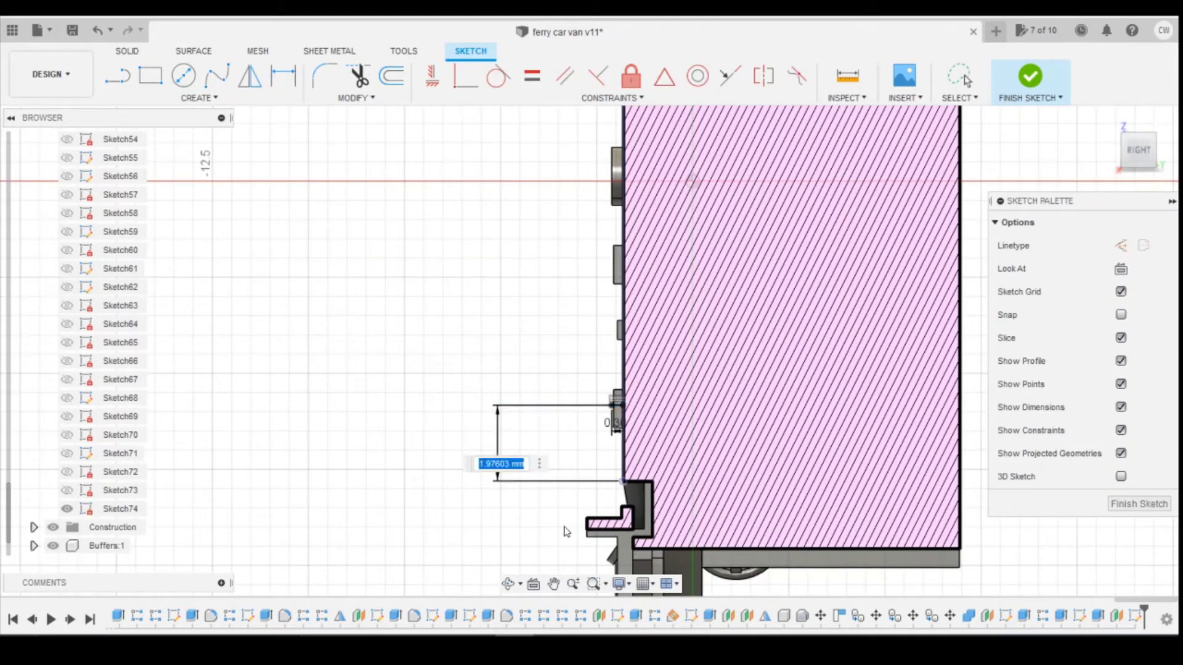
{"action": "key", "text": "Return"}
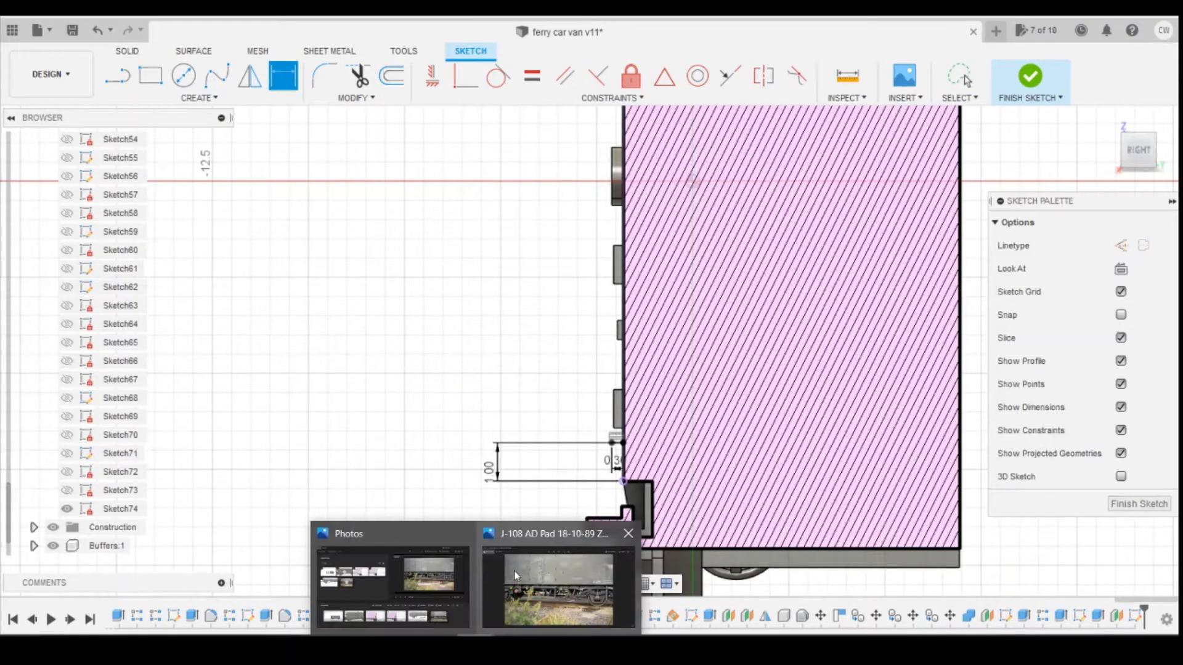
Step: Check the photo again and draw a 2.3 mm vertical line upward from the outer end of the short horizontal line
{"action": "left_click", "coordinate": [515, 571]}
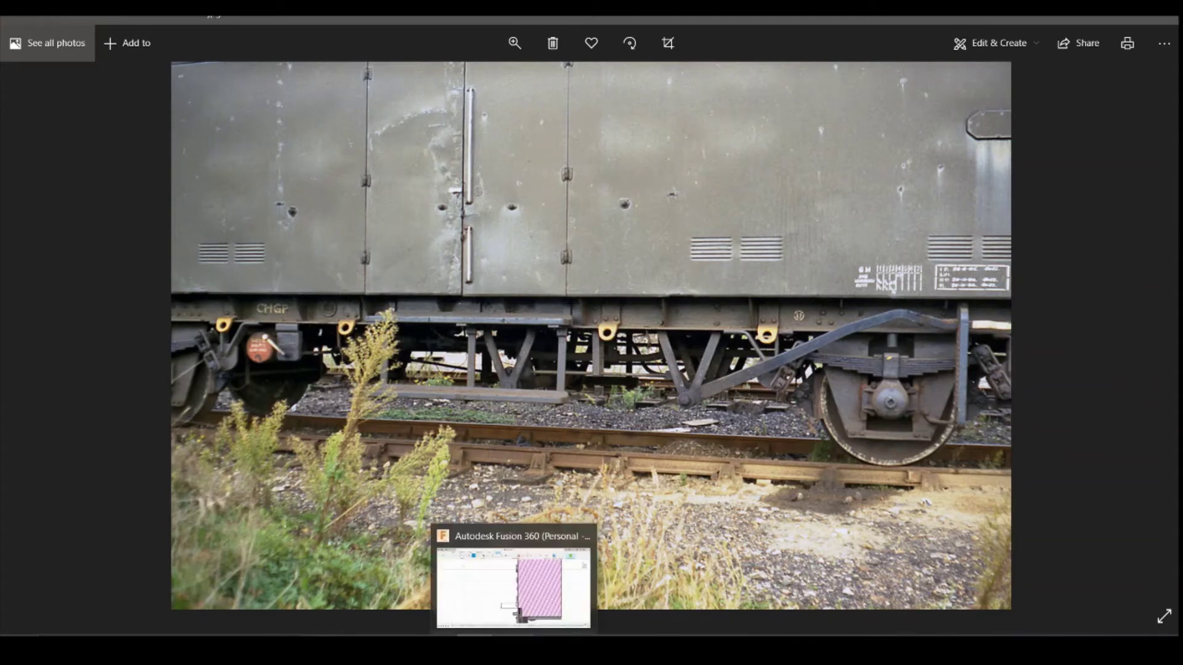
{"action": "left_click", "coordinate": [498, 614]}
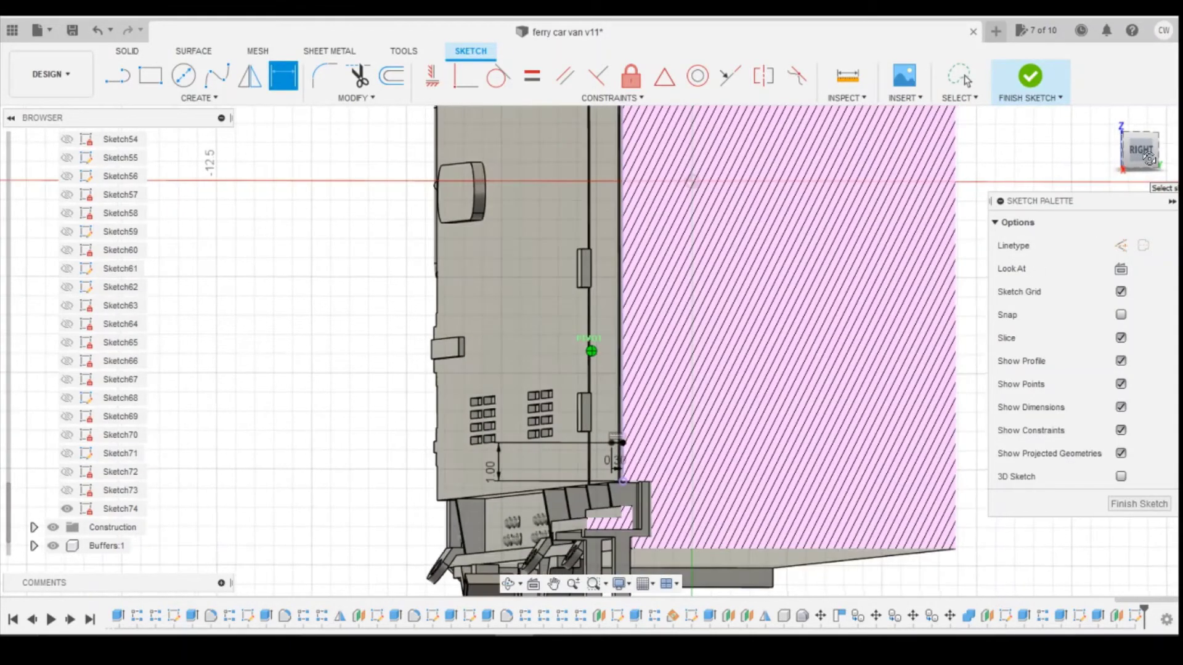
{"action": "left_click", "coordinate": [118, 75]}
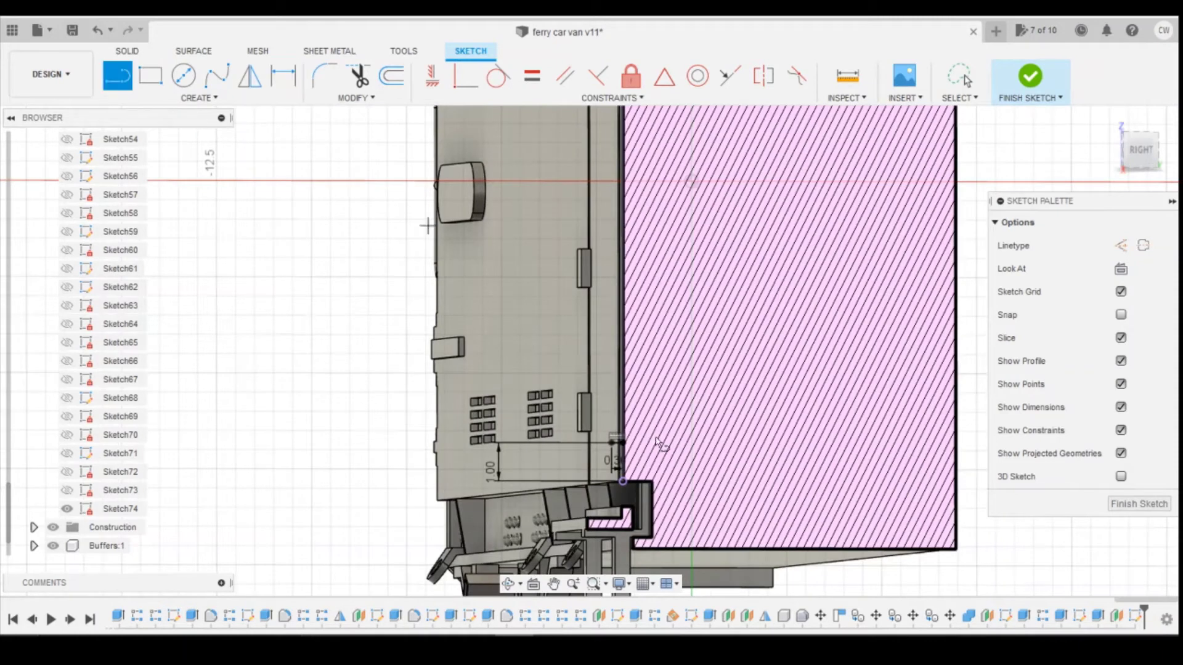
{"action": "left_click", "coordinate": [612, 441]}
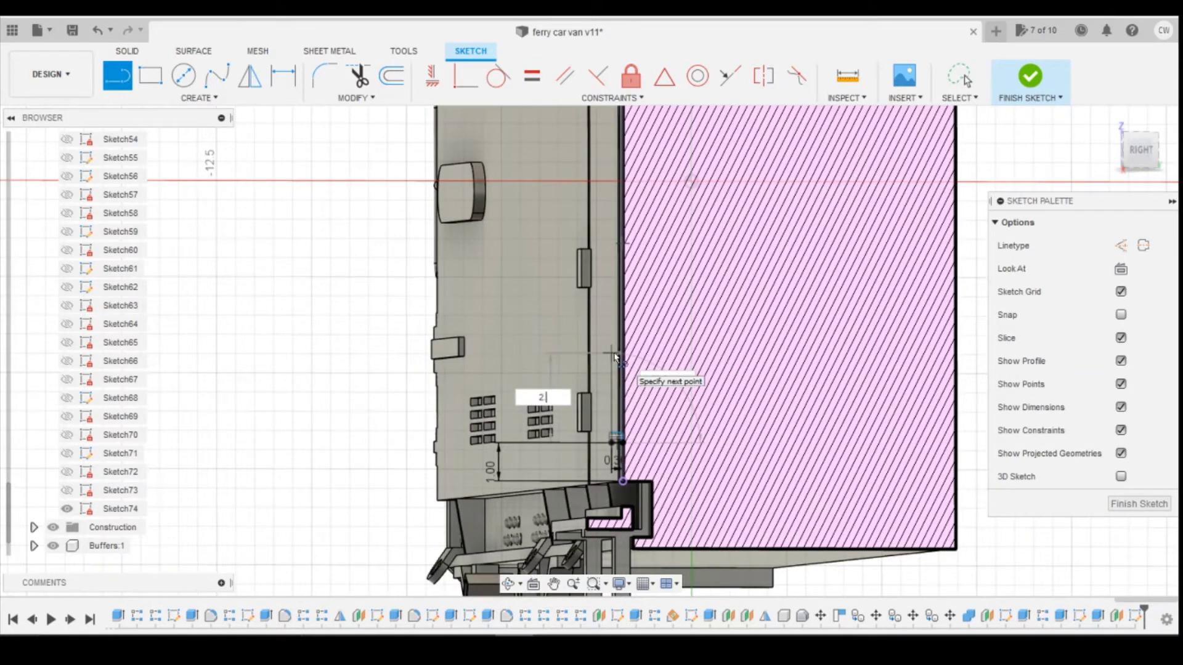
{"action": "type", "text": "2"}
{"action": "key", "text": "Tab"}
{"action": "type", "text": ".3"}
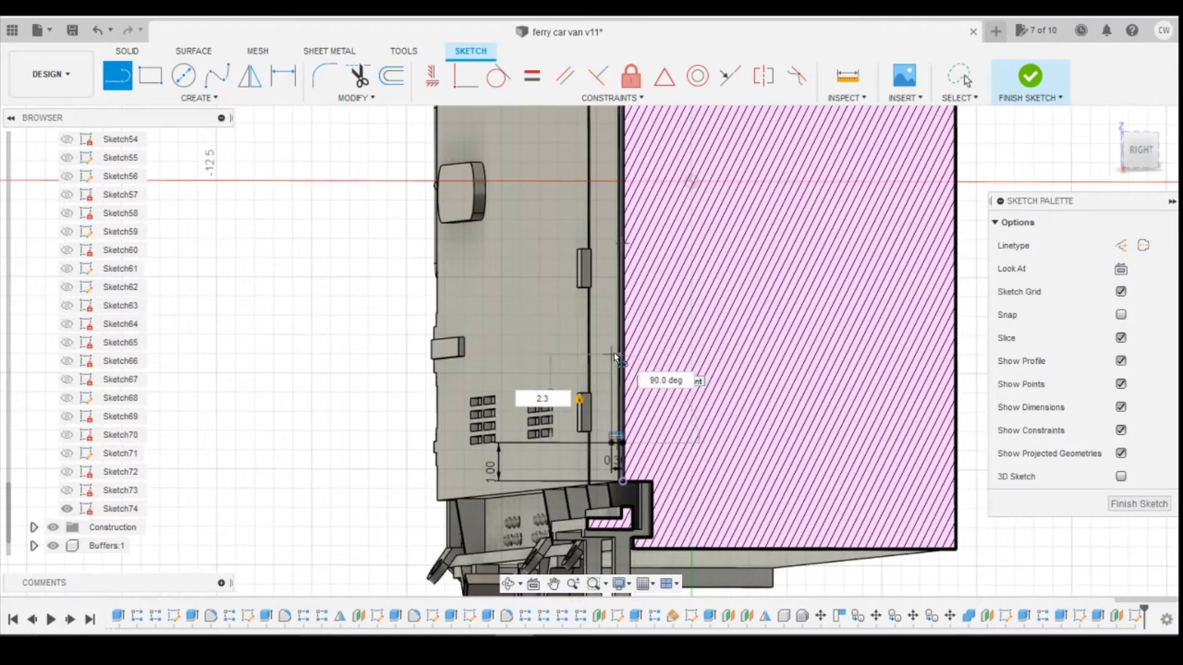
{"action": "key", "text": "Return"}
{"action": "key", "text": "Escape"}
{"action": "left_click", "coordinate": [1132, 165]}
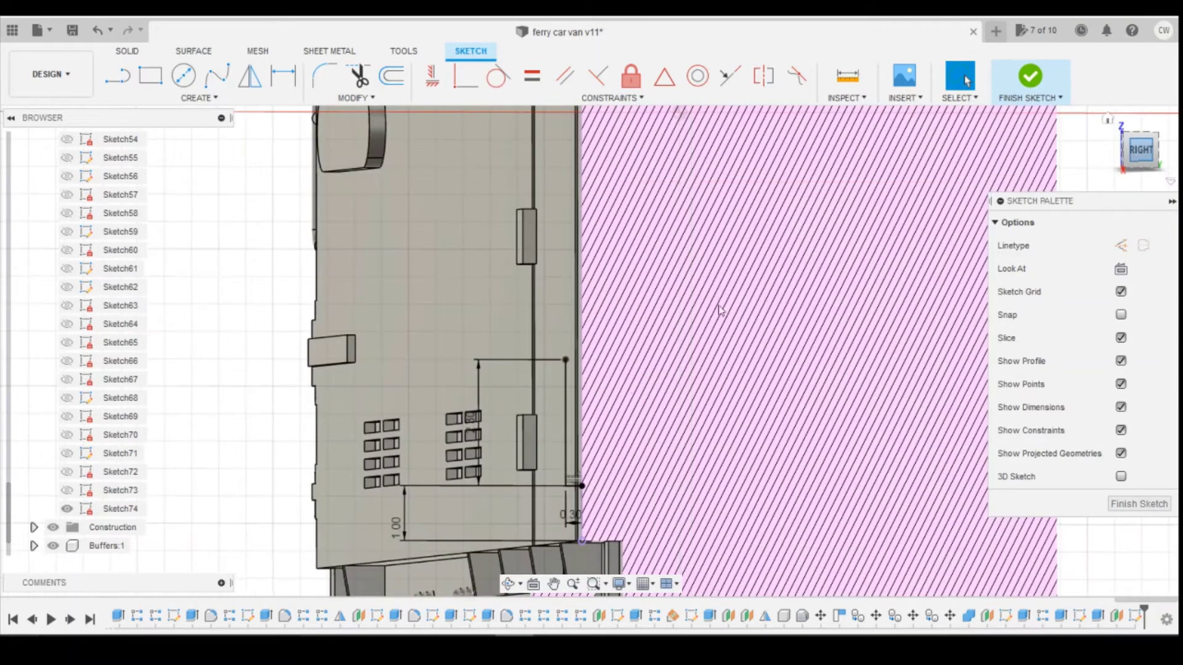
Step: Draw a horizontal line from the handle path's upper end to the van side and check the reference photo
{"action": "key", "text": "l"}
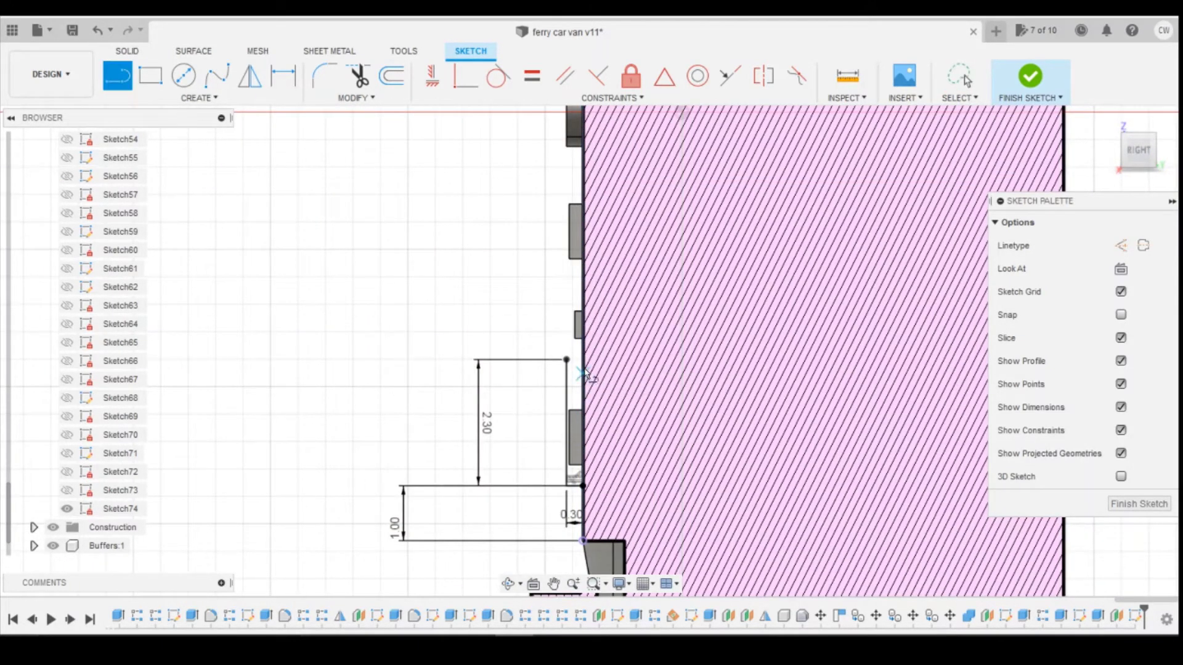
{"action": "left_click", "coordinate": [568, 359]}
{"action": "left_click", "coordinate": [583, 360]}
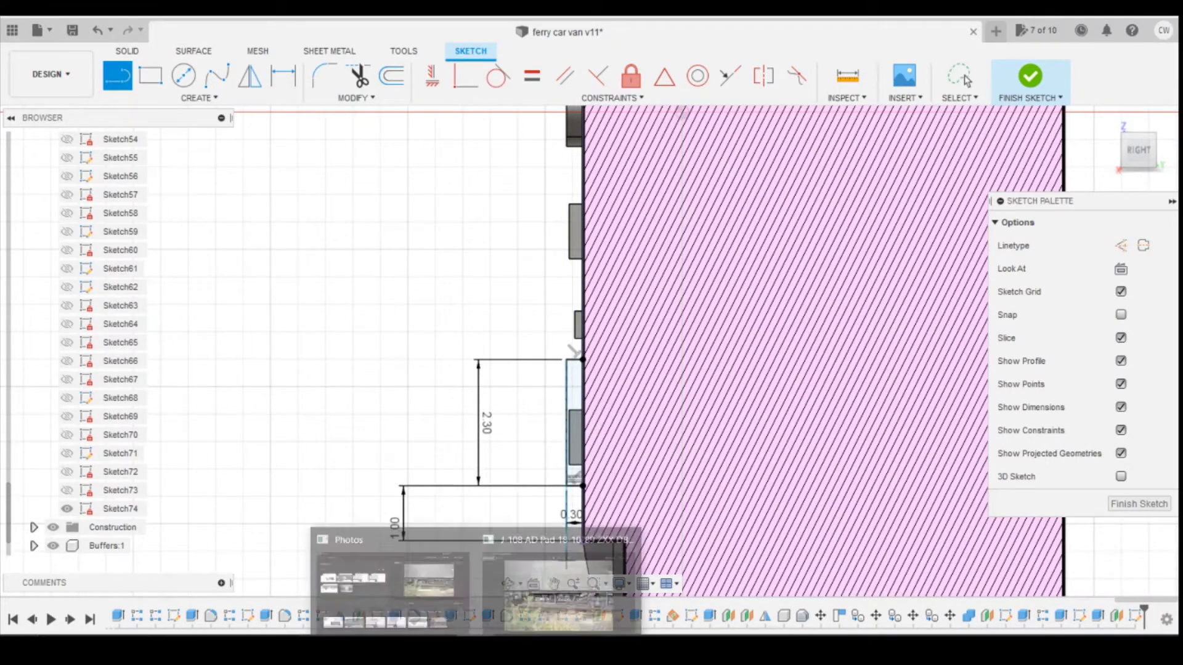
{"action": "left_click", "coordinate": [531, 587]}
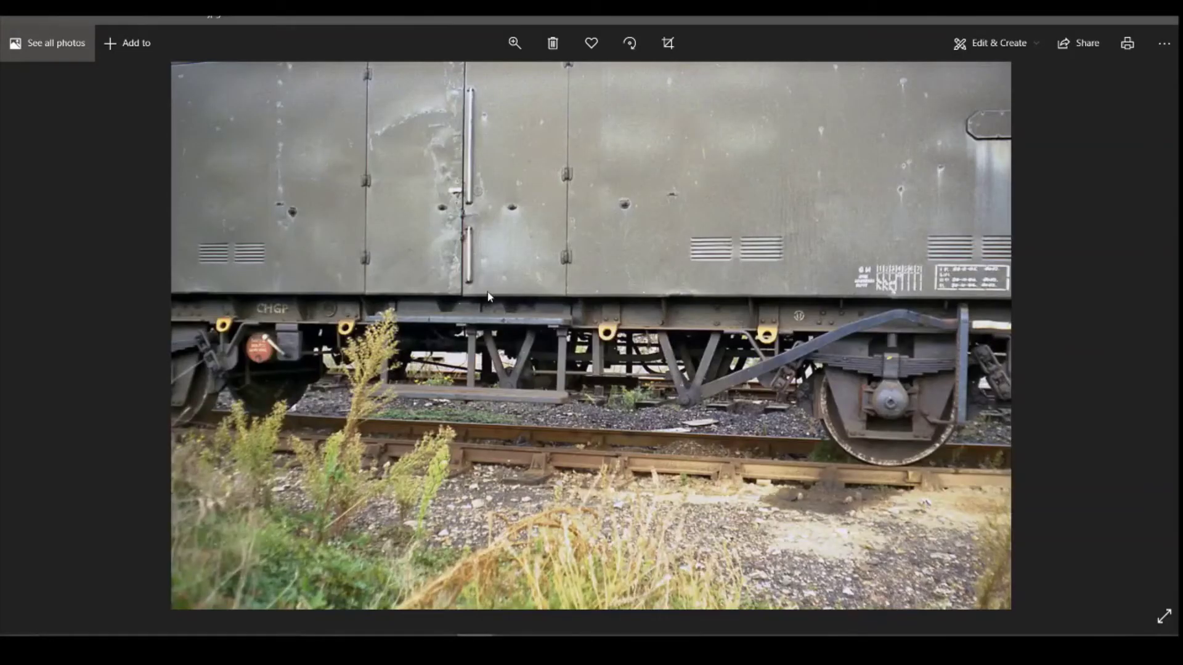
{"action": "key", "text": "alt+Tab"}
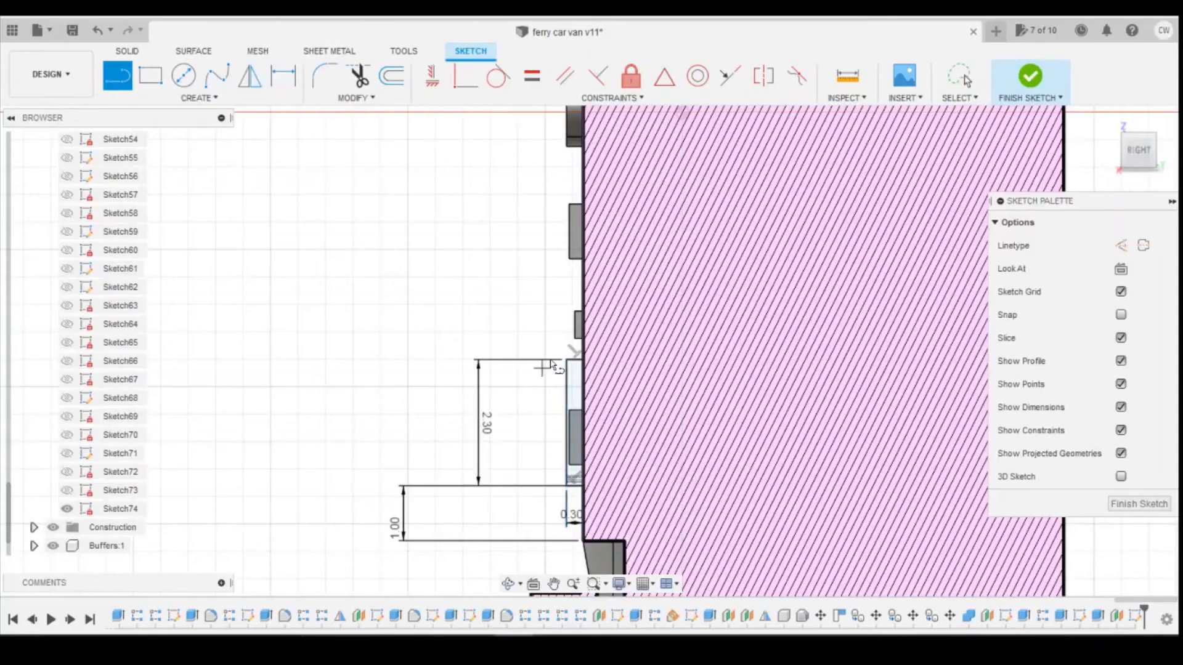
Step: Fillet both outer corners of the handle path with a 0.15 mm radius and finish the sketch
{"action": "left_click", "coordinate": [335, 79]}
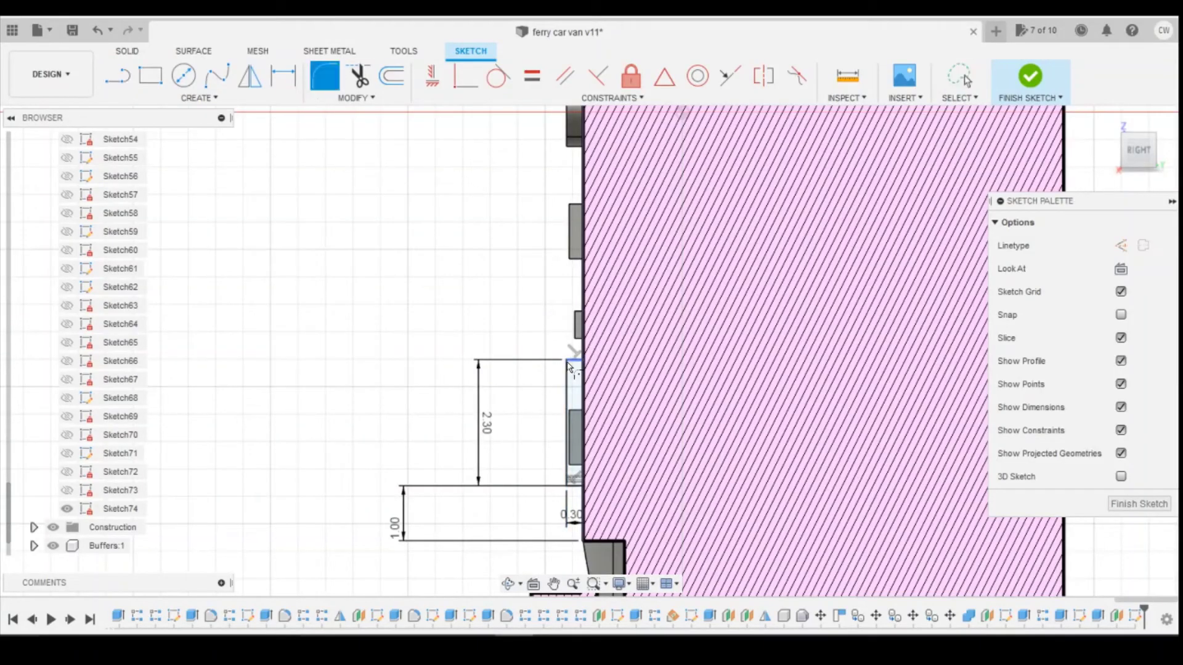
{"action": "left_click", "coordinate": [566, 361]}
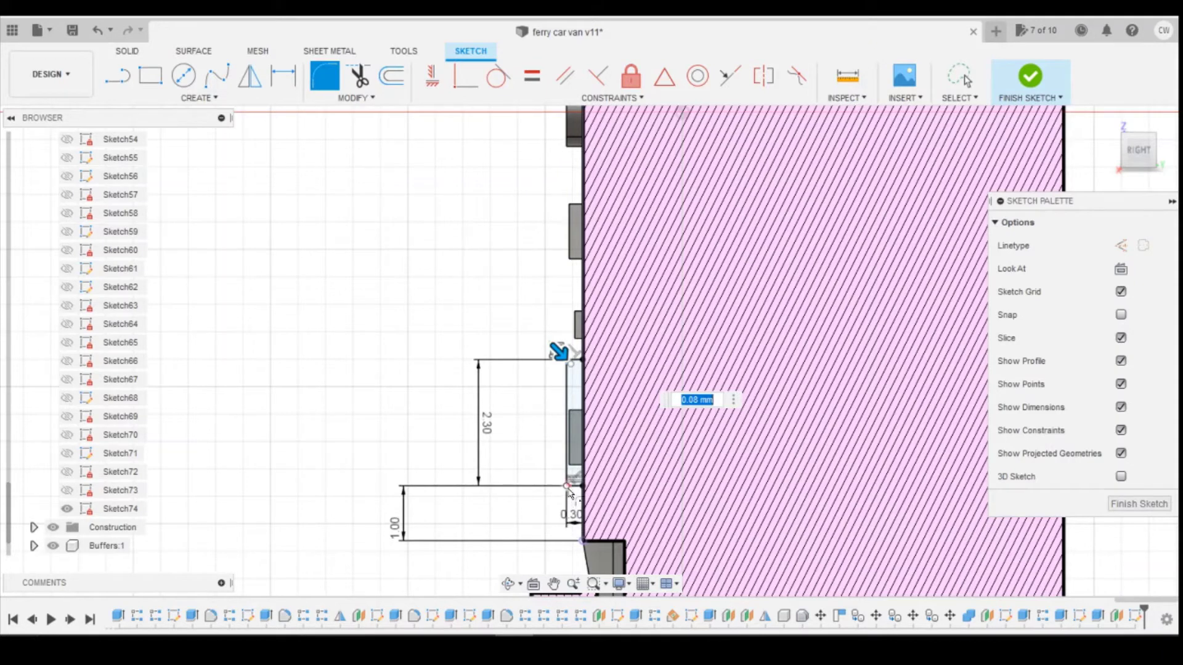
{"action": "left_click", "coordinate": [567, 486]}
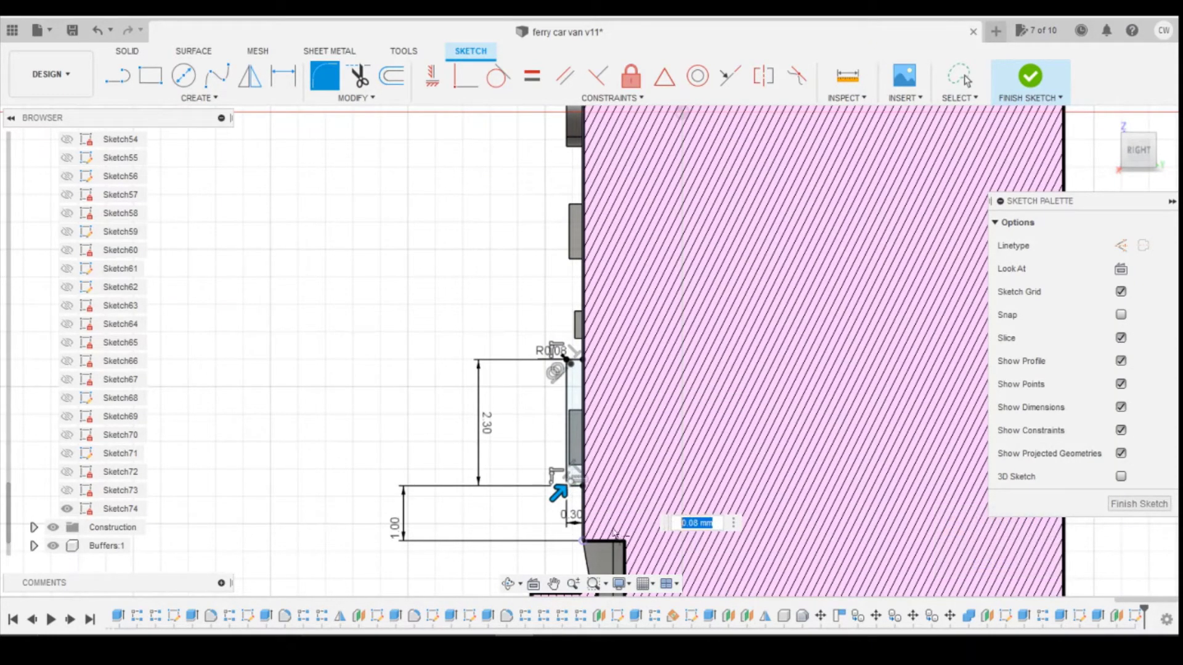
{"action": "type", "text": "0.15"}
{"action": "key", "text": "Return"}
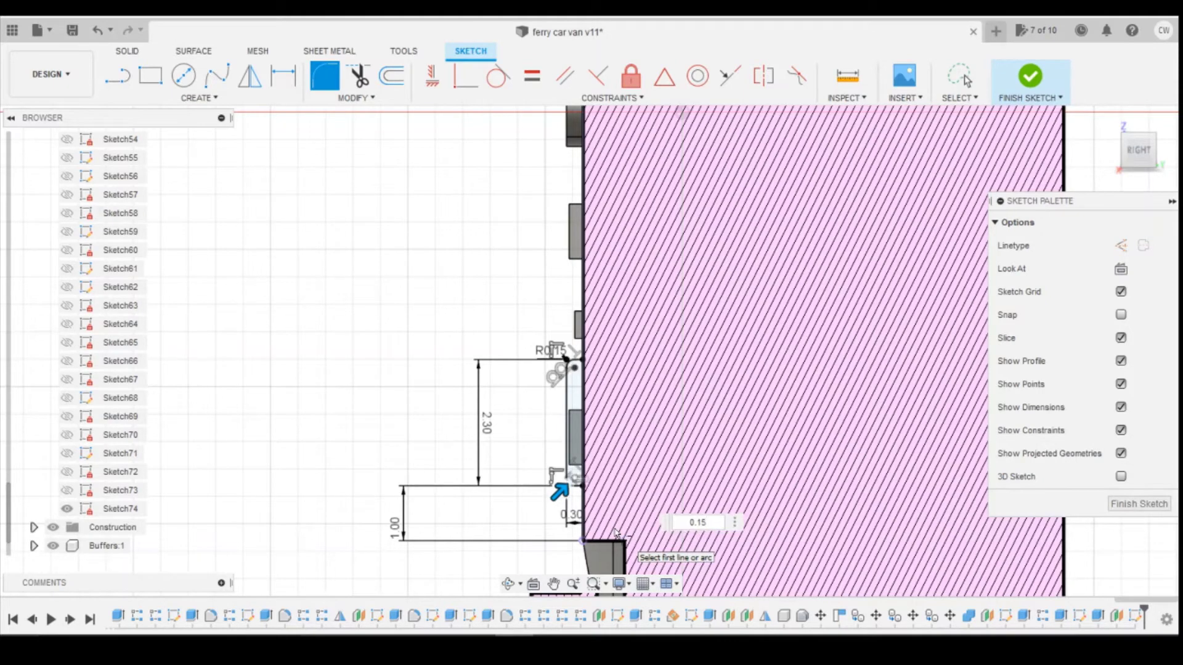
{"action": "key", "text": "Escape"}
{"action": "scroll", "coordinate": [597, 480], "scroll_direction": "up", "scroll_amount": 3}
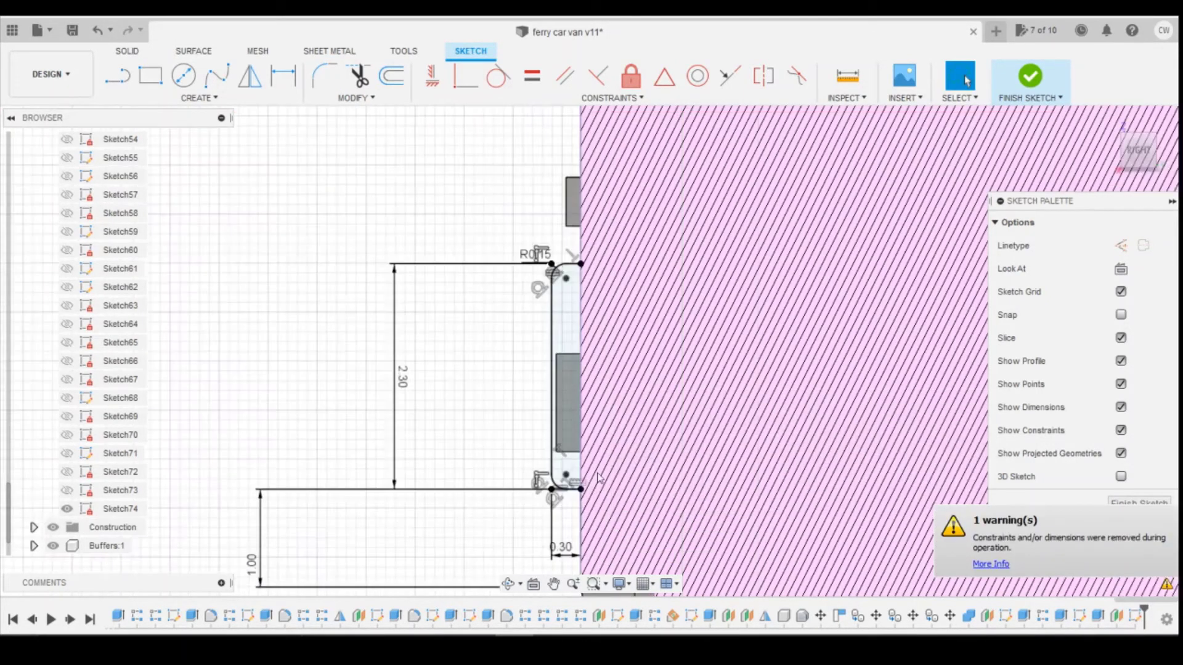
{"action": "left_click", "coordinate": [1030, 77]}
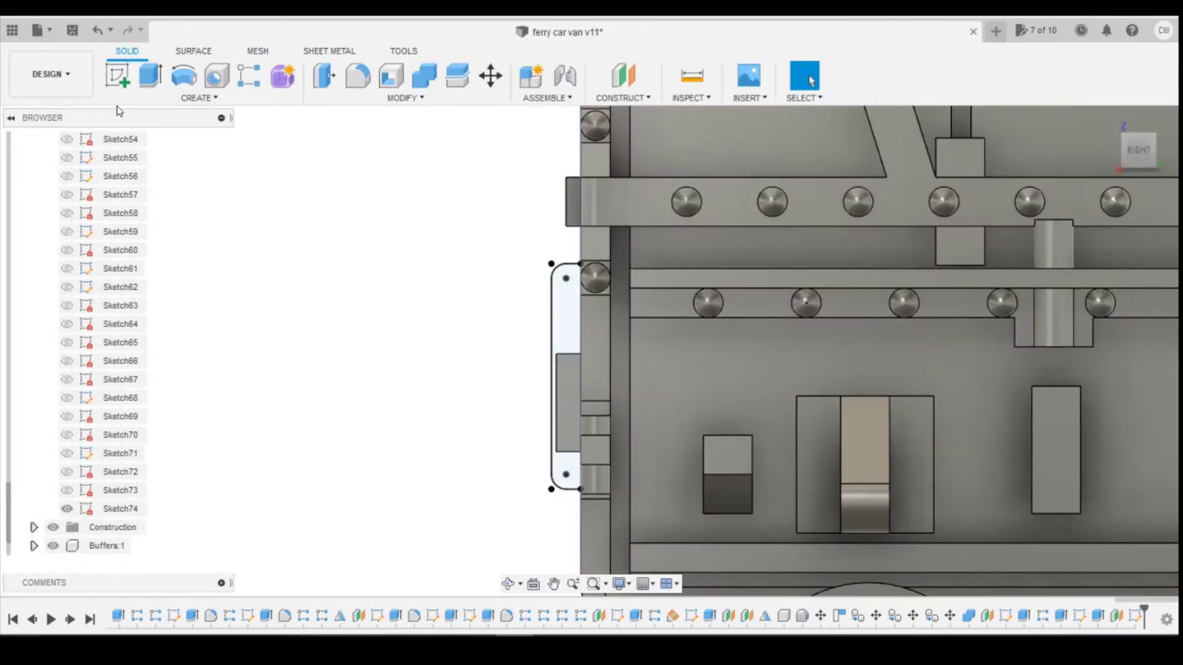
Step: Create a solid circular pipe along the handle path with a 0.3 mm section size as a new body
{"action": "left_click", "coordinate": [154, 96]}
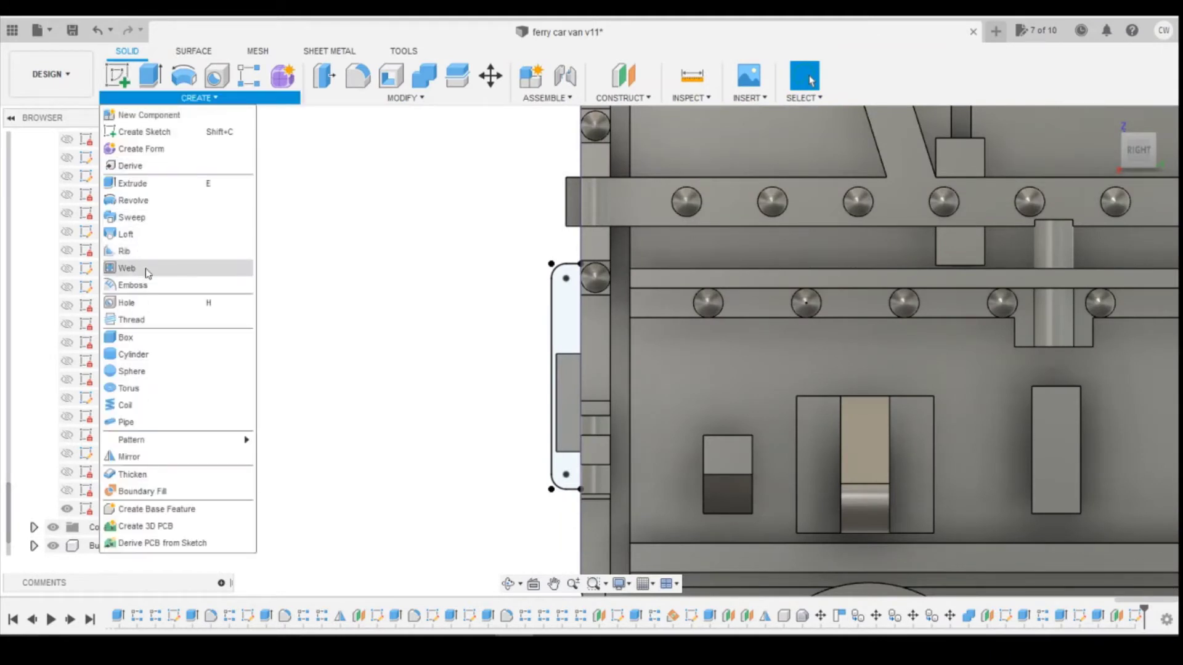
{"action": "left_click", "coordinate": [144, 422]}
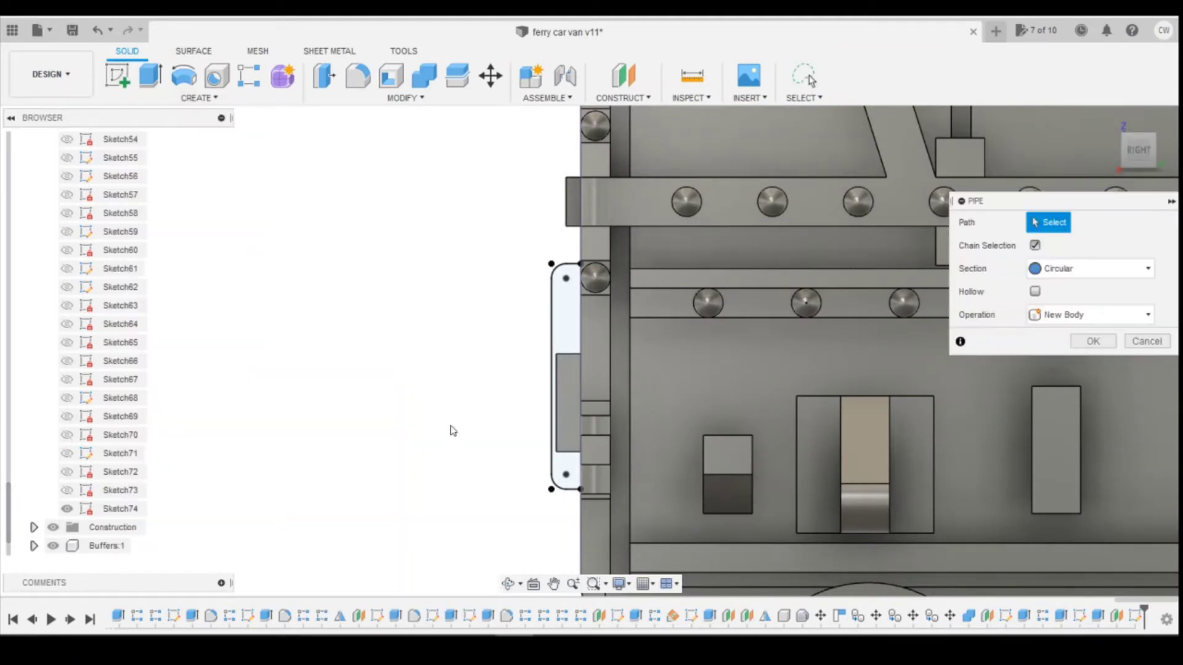
{"action": "left_click", "coordinate": [553, 331]}
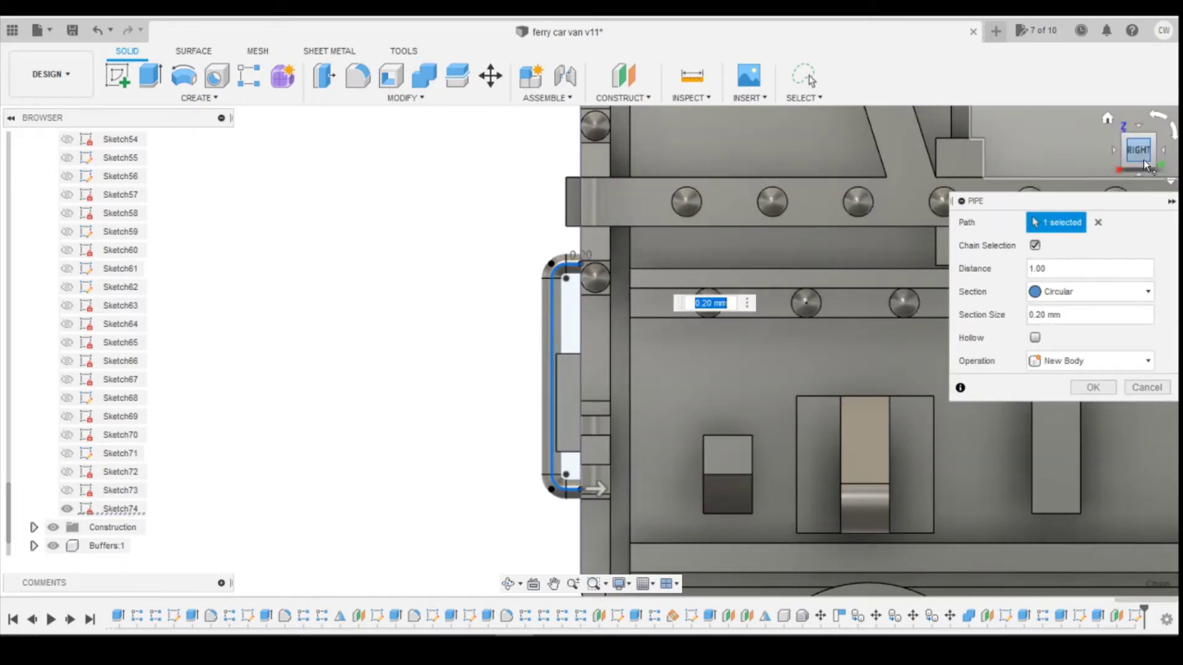
{"action": "middle_click_drag", "start_coordinate": [591, 351], "coordinate": [635, 354], "text": "shift"}
{"action": "left_click_drag", "start_coordinate": [1148, 152], "coordinate": [1132, 156]}
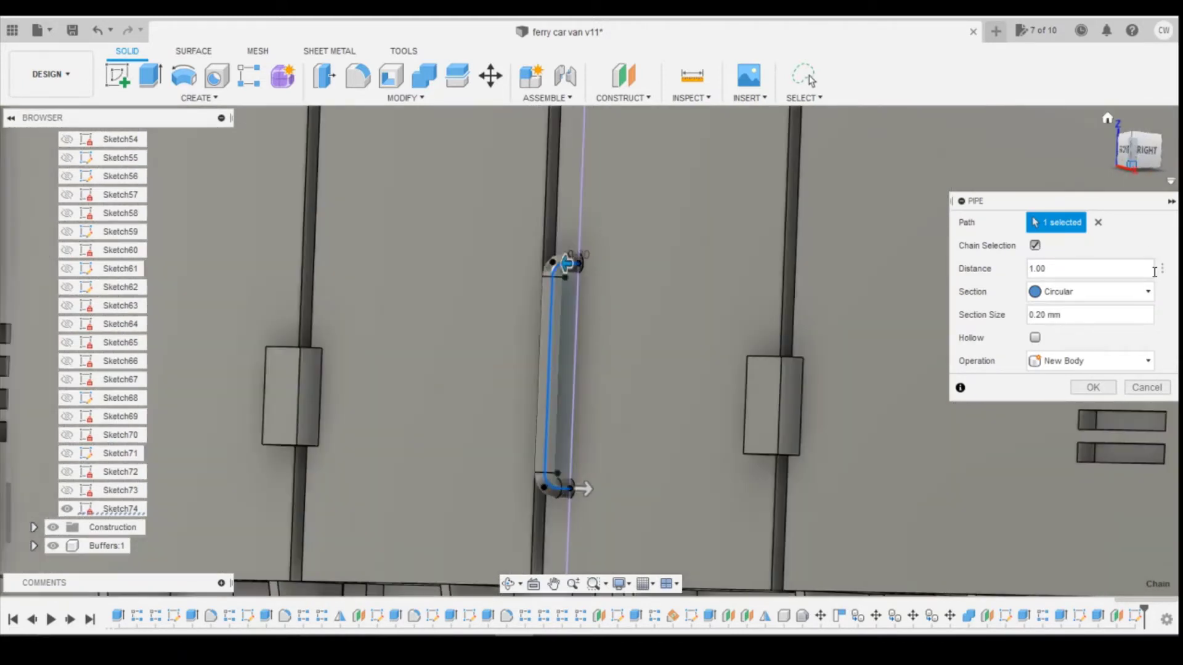
{"action": "left_click", "coordinate": [1073, 314]}
{"action": "type", "text": "0.3"}
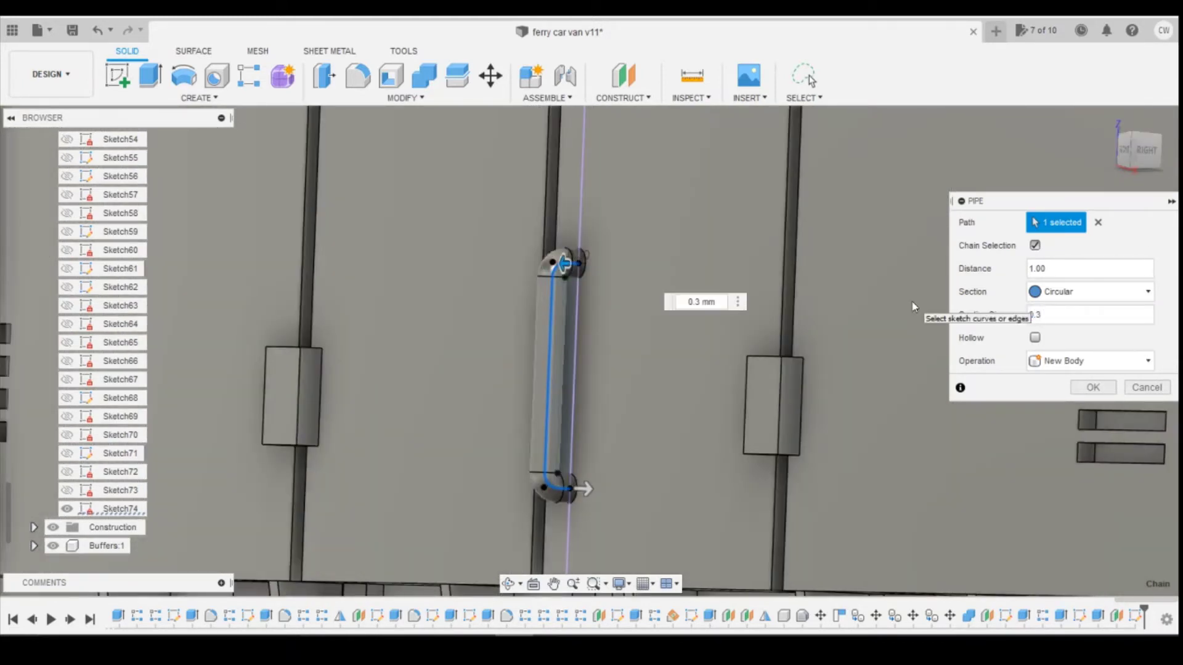
{"action": "key", "text": "Return"}
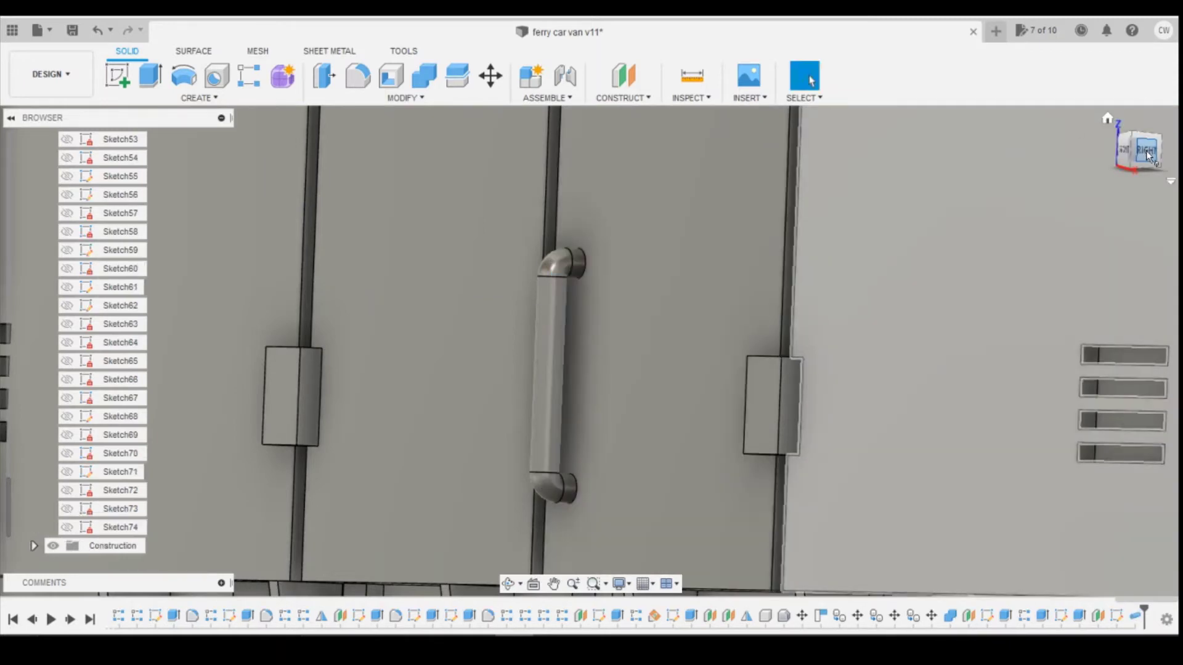
Step: Start a new sketch on construction plane Plane15 and slice the model at the sketch plane
{"action": "left_click_drag", "start_coordinate": [1149, 155], "coordinate": [1172, 157]}
{"action": "left_click", "coordinate": [1145, 149]}
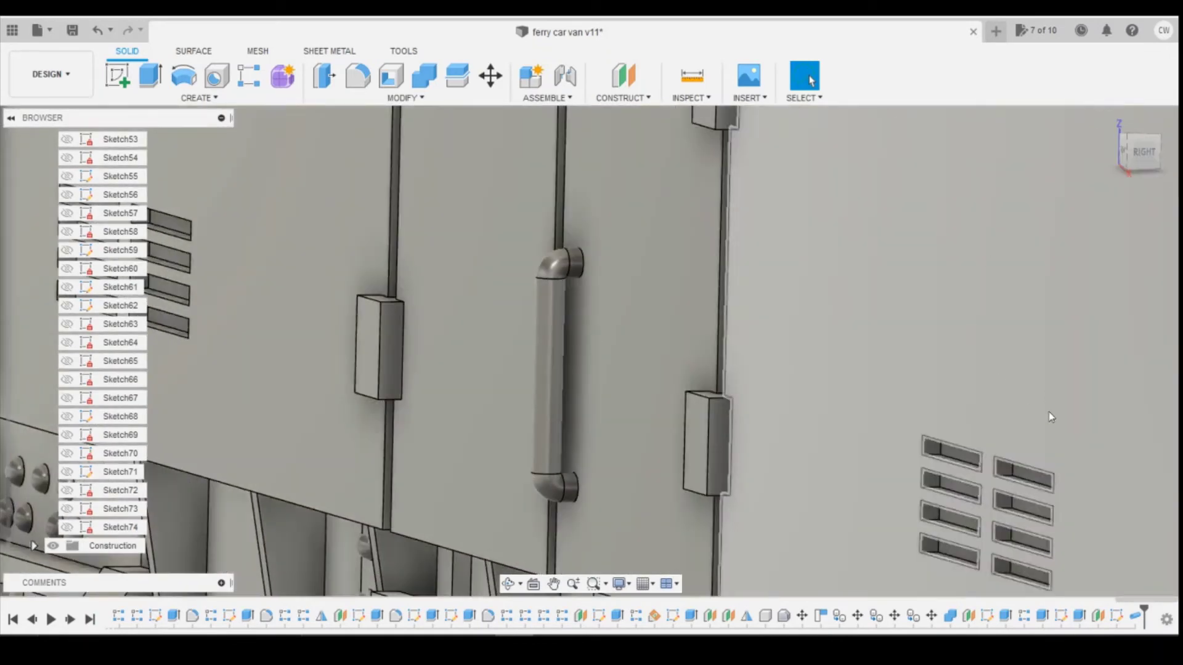
{"action": "scroll", "coordinate": [1051, 417], "scroll_direction": "down", "scroll_amount": 5}
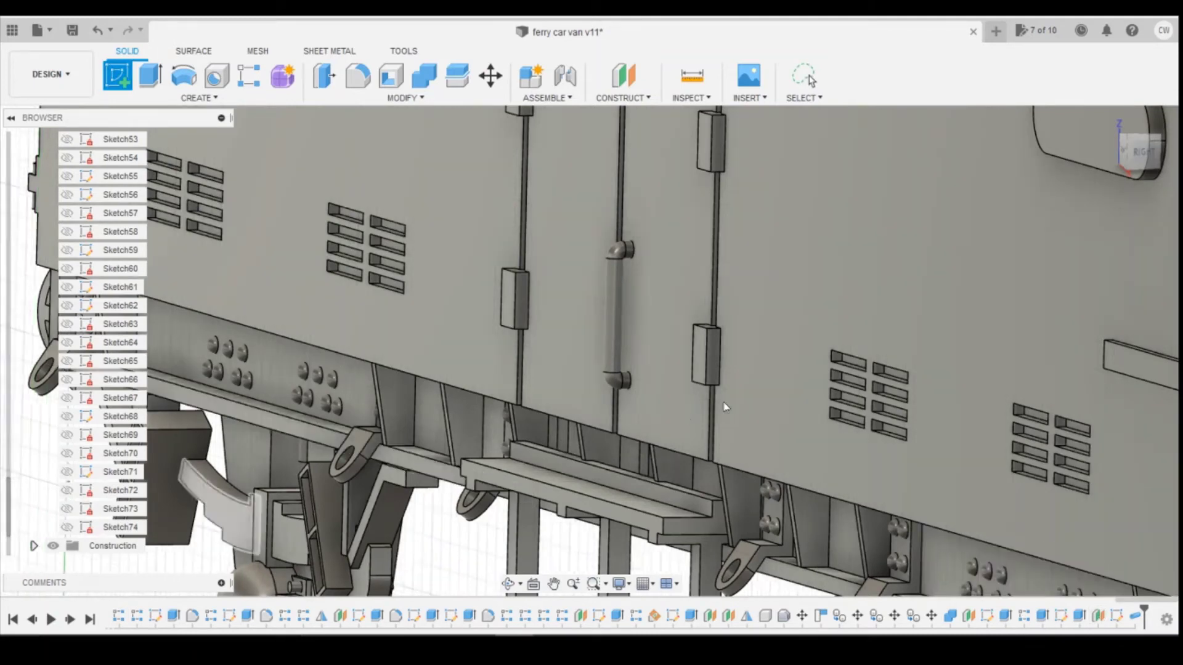
{"action": "scroll", "coordinate": [394, 394], "scroll_direction": "up", "scroll_amount": 5}
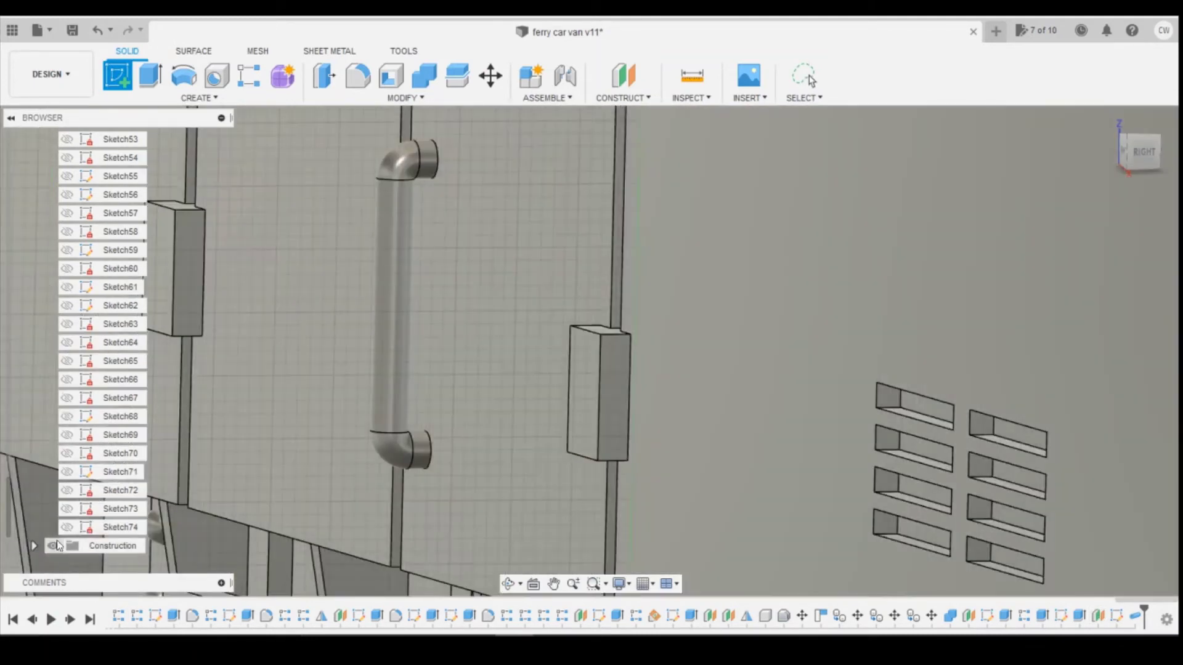
{"action": "left_click", "coordinate": [34, 545]}
{"action": "scroll", "coordinate": [114, 469], "scroll_direction": "down", "scroll_amount": 5}
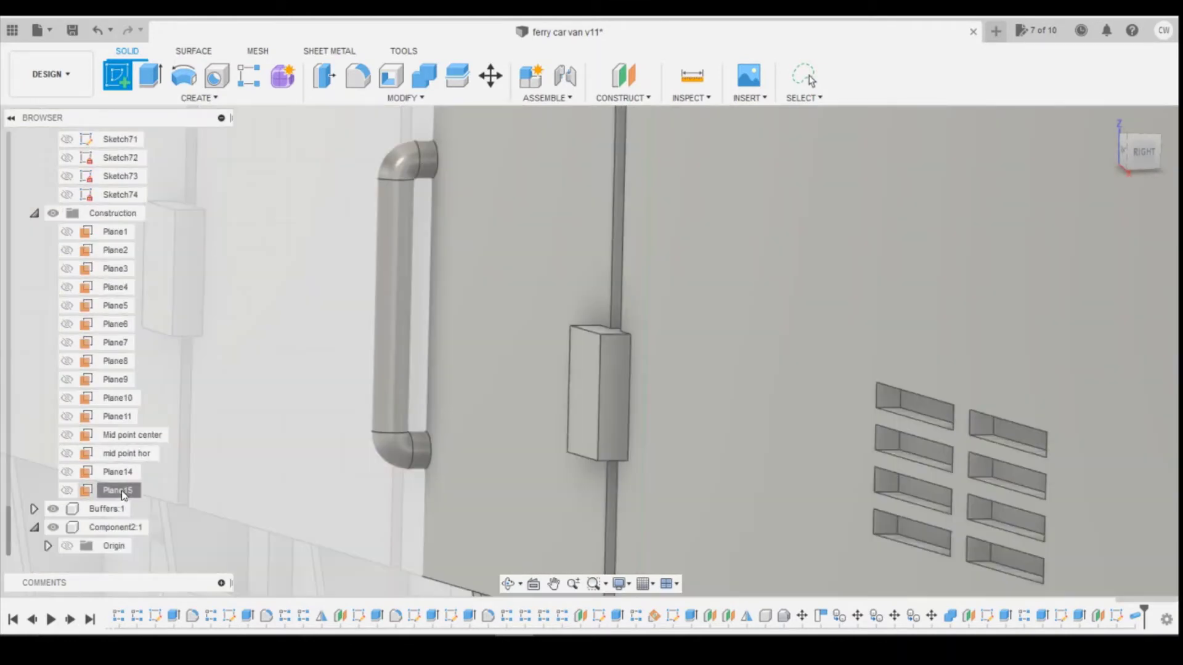
{"action": "left_click", "coordinate": [121, 491]}
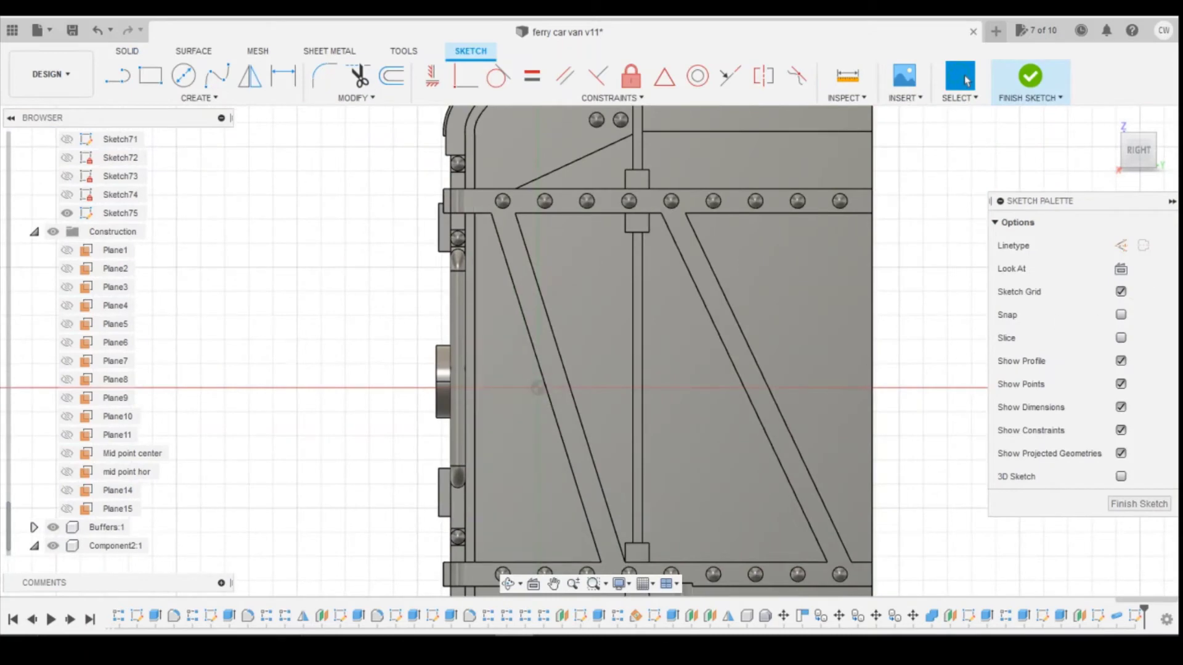
{"action": "scroll", "coordinate": [702, 353], "scroll_direction": "down", "scroll_amount": 2}
{"action": "scroll", "coordinate": [616, 425], "scroll_direction": "down", "scroll_amount": 2}
{"action": "scroll", "coordinate": [503, 502], "scroll_direction": "up", "scroll_amount": 3}
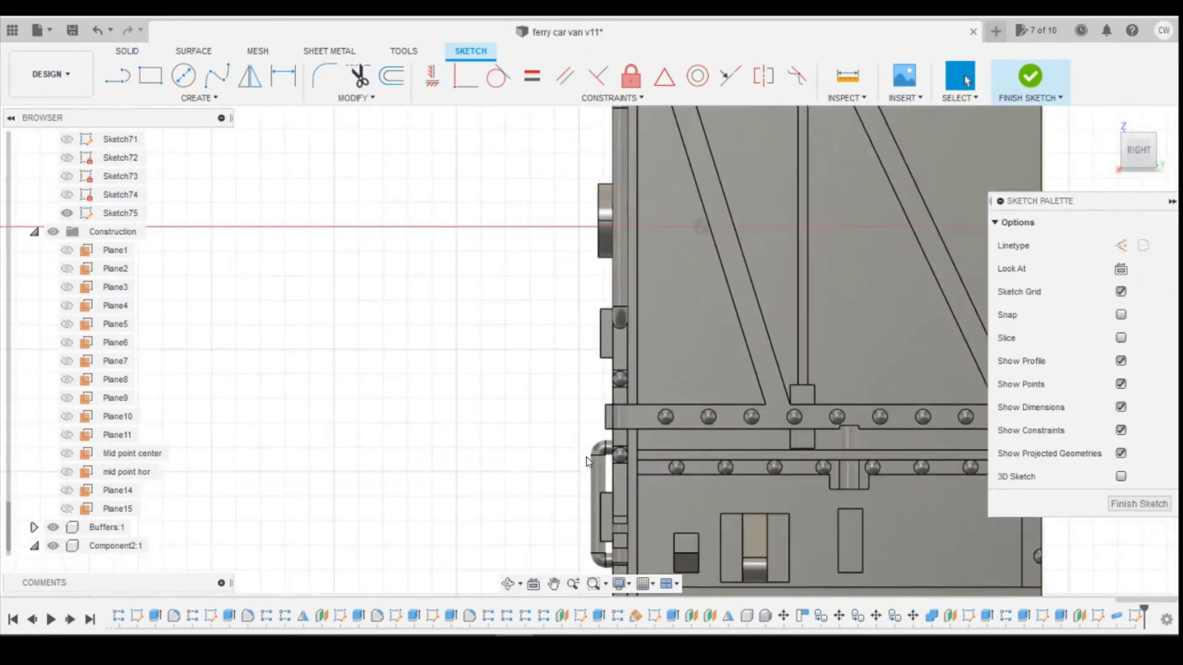
{"action": "left_click", "coordinate": [1121, 338]}
{"action": "scroll", "coordinate": [644, 398], "scroll_direction": "up", "scroll_amount": 2}
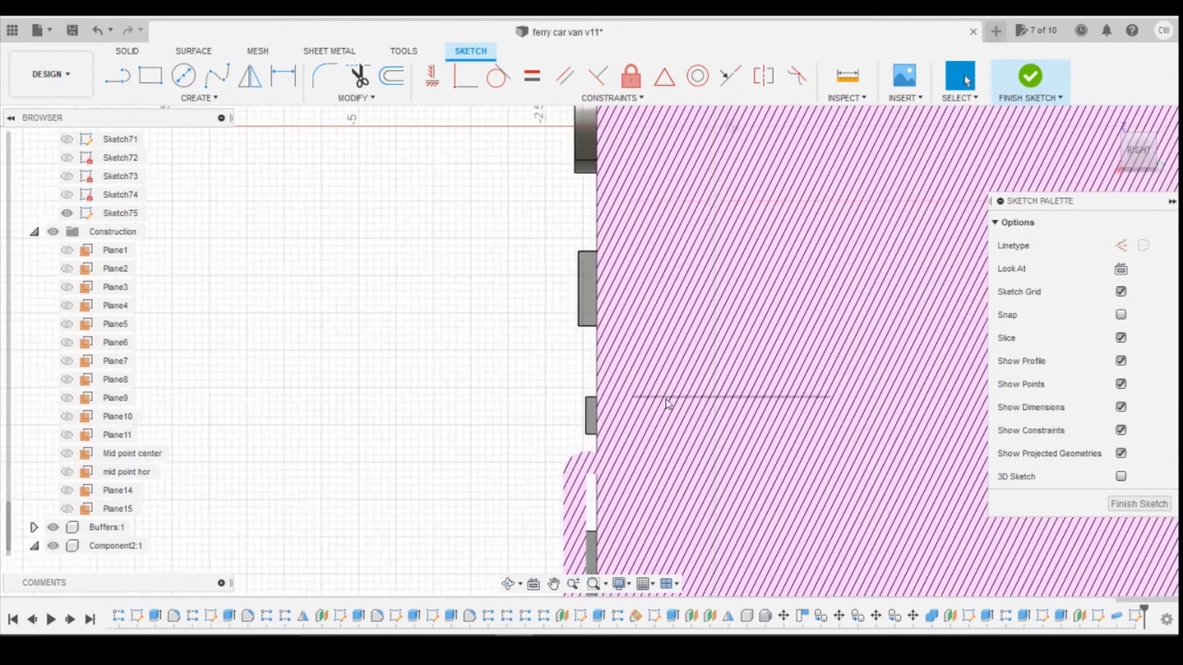
Step: Sketch a 0.3 mm horizontal line just above the lower handle, near the van side
{"action": "key", "text": "l"}
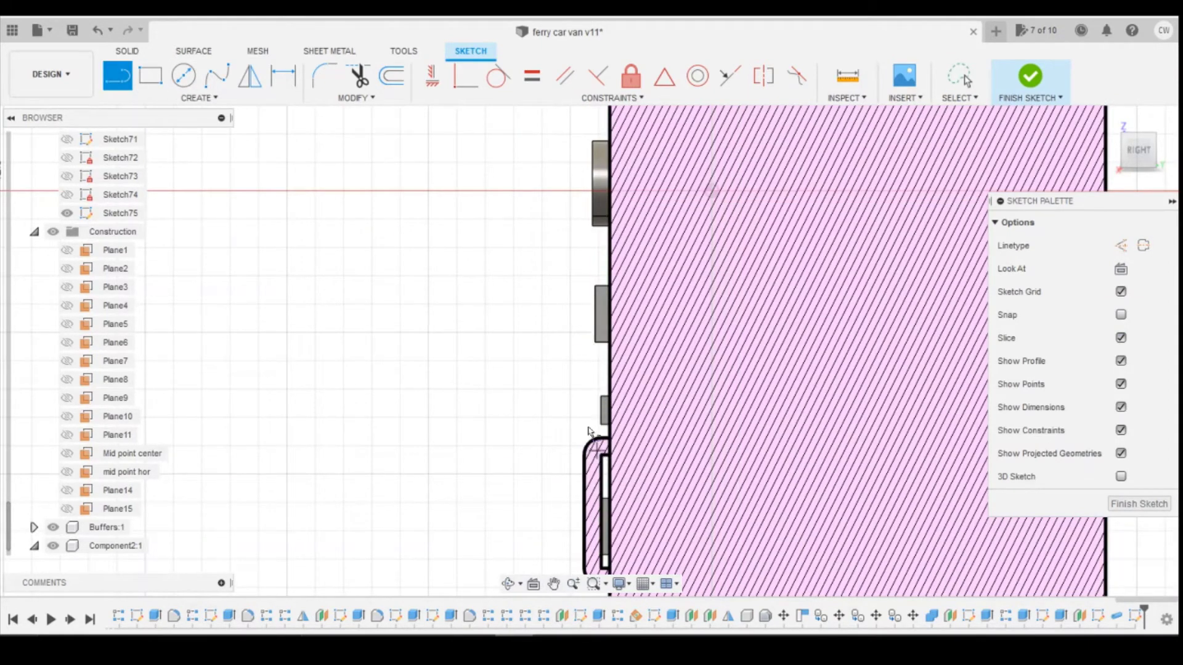
{"action": "left_click", "coordinate": [604, 395]}
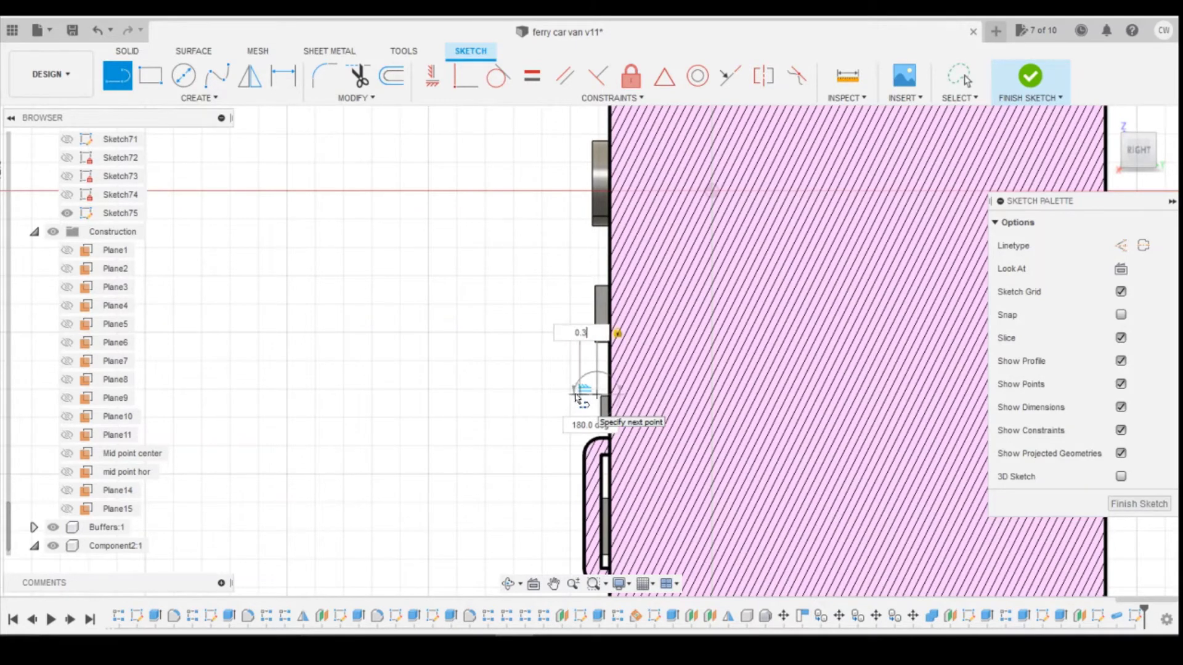
{"action": "type", "text": "0.3"}
{"action": "key", "text": "Return"}
{"action": "key", "text": "Escape"}
Step: Constrain the short line's inner endpoint to be coincident with the van's side edge
{"action": "left_click", "coordinate": [459, 75]}
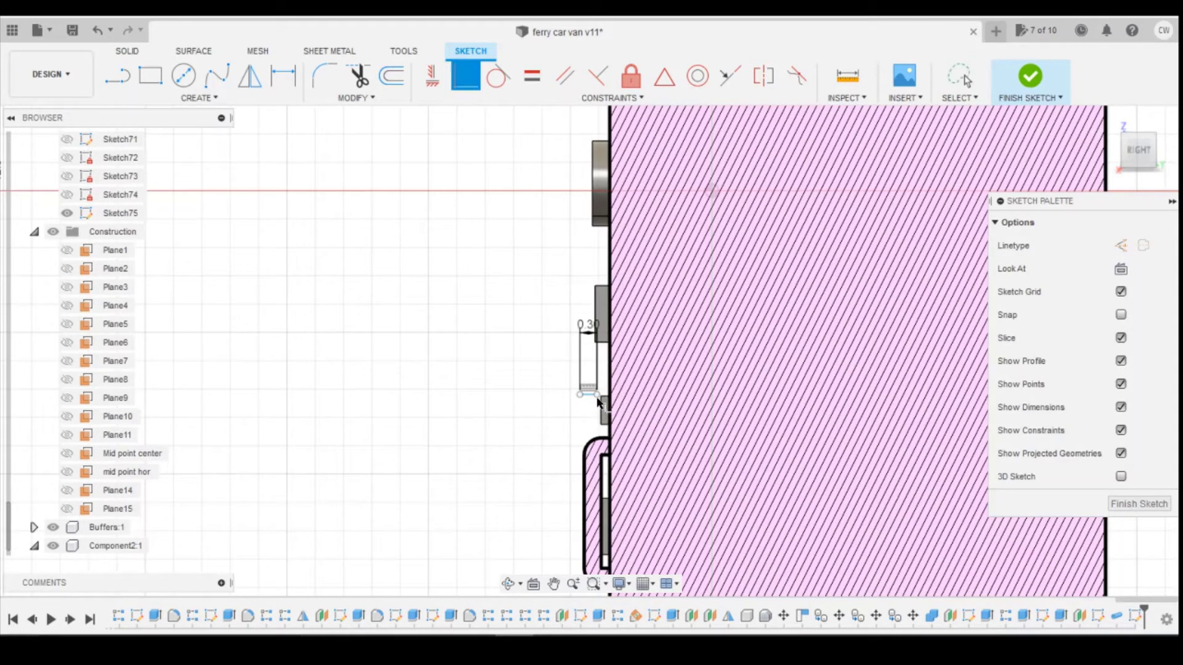
{"action": "left_click", "coordinate": [596, 395]}
{"action": "left_click", "coordinate": [611, 402]}
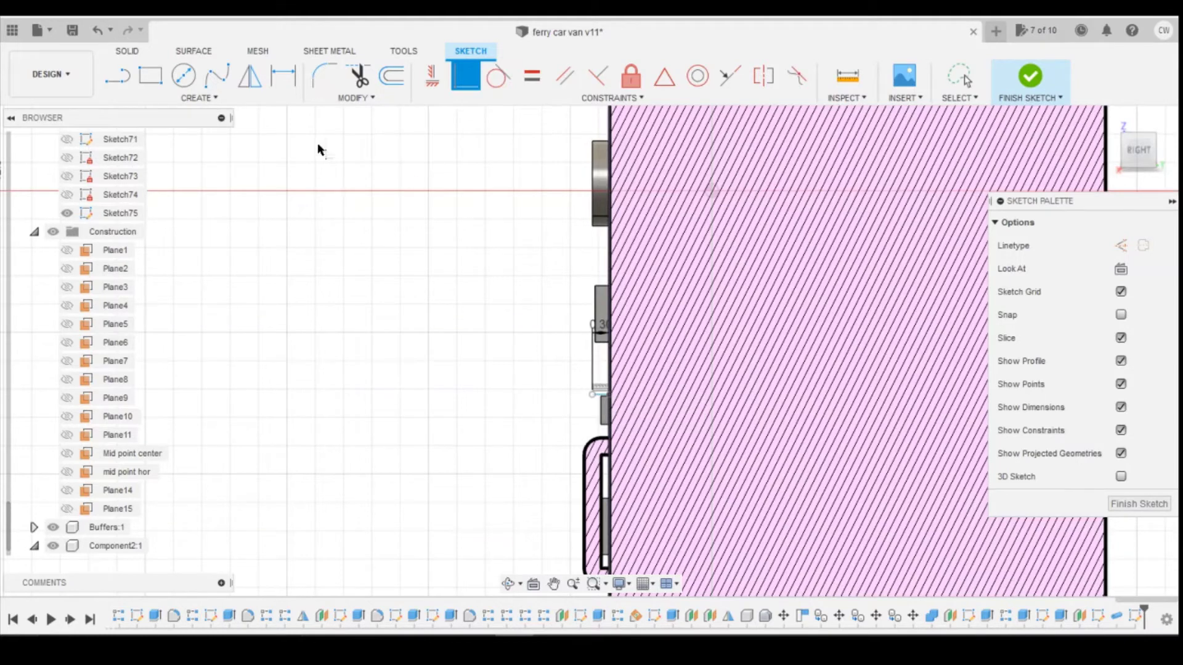
{"action": "left_click", "coordinate": [130, 90]}
{"action": "key", "text": "Escape"}
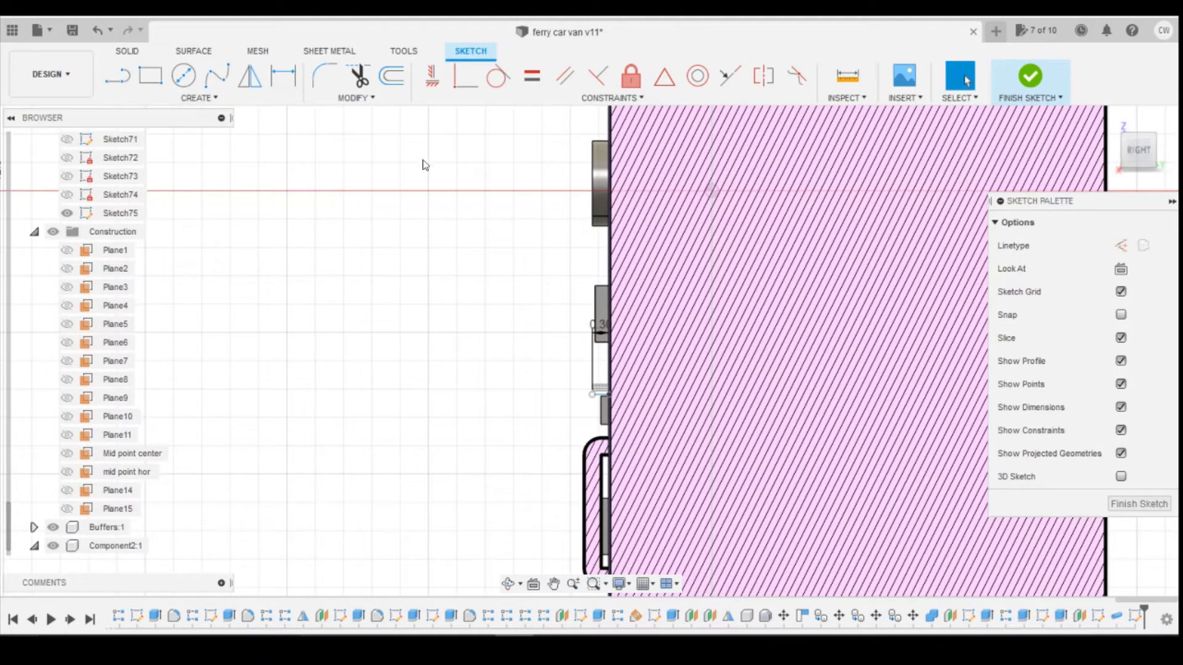
Step: Dimension the short line 5 mm above the lower corner of the van side, checking the reference photo for its position
{"action": "key", "text": "p"}
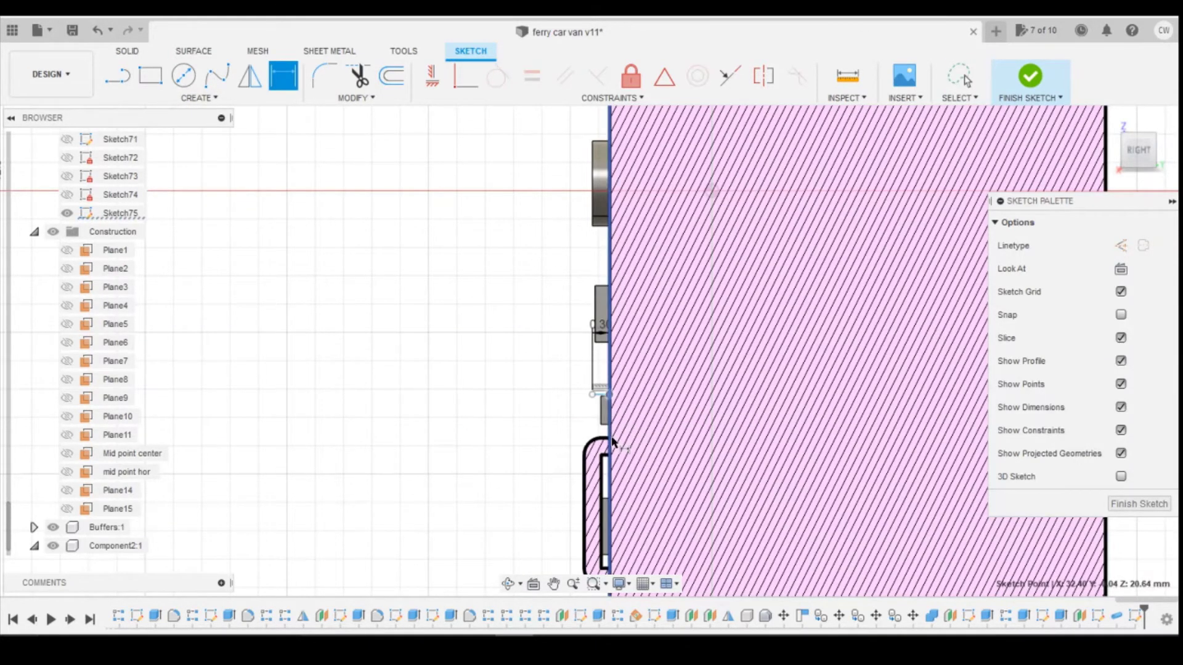
{"action": "scroll", "coordinate": [612, 421], "scroll_direction": "down", "scroll_amount": 3}
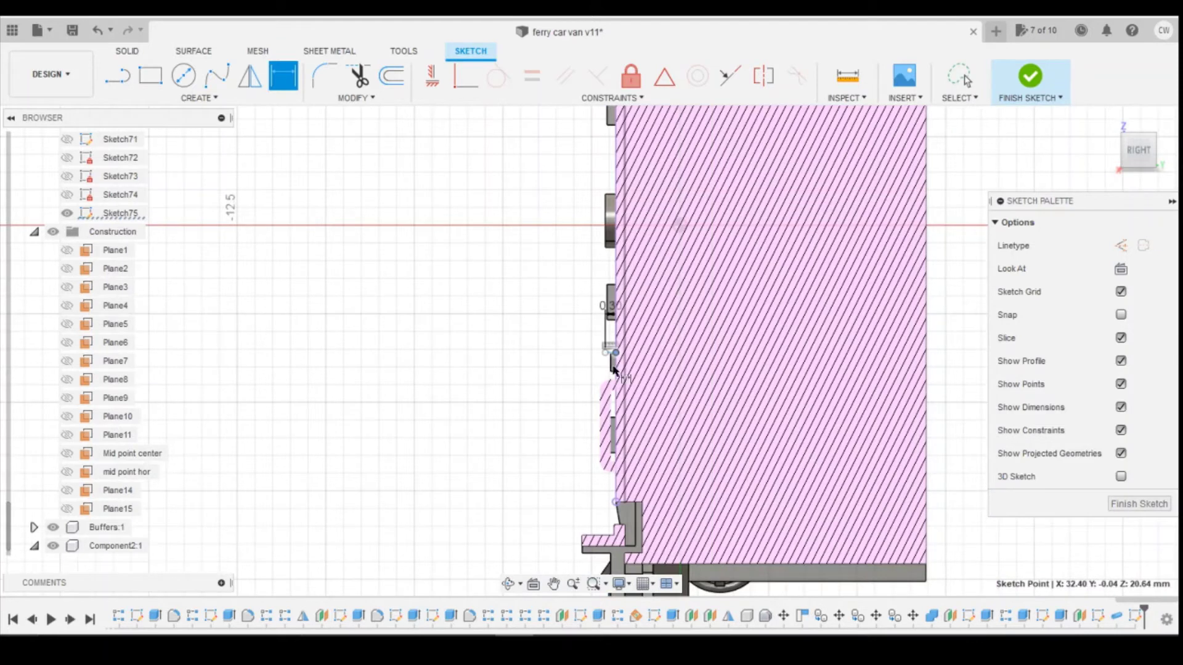
{"action": "left_click", "coordinate": [621, 504]}
{"action": "left_click", "coordinate": [531, 474]}
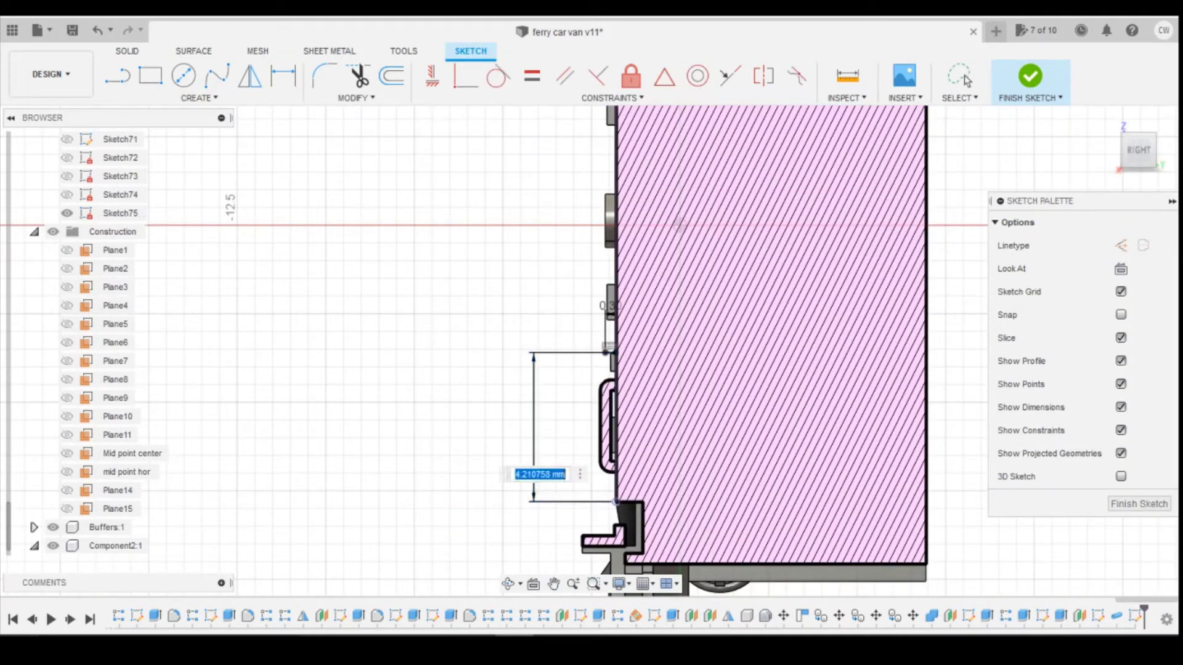
{"action": "left_click", "coordinate": [575, 579]}
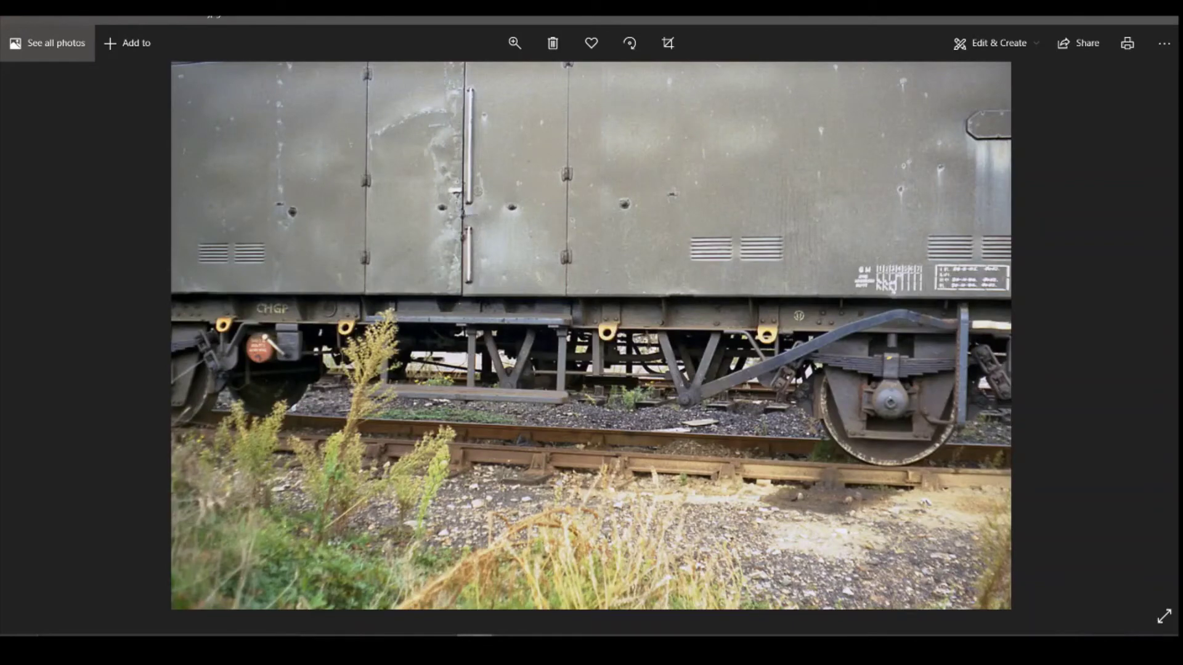
{"action": "key", "text": "alt+Tab"}
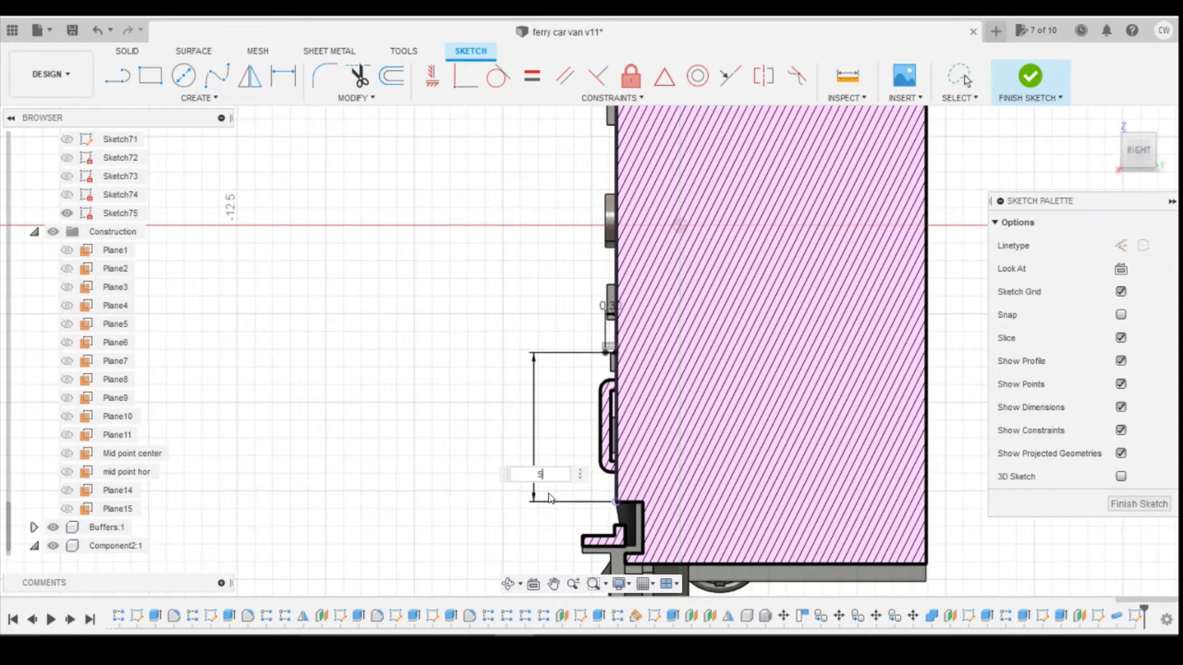
{"action": "key", "text": "Return"}
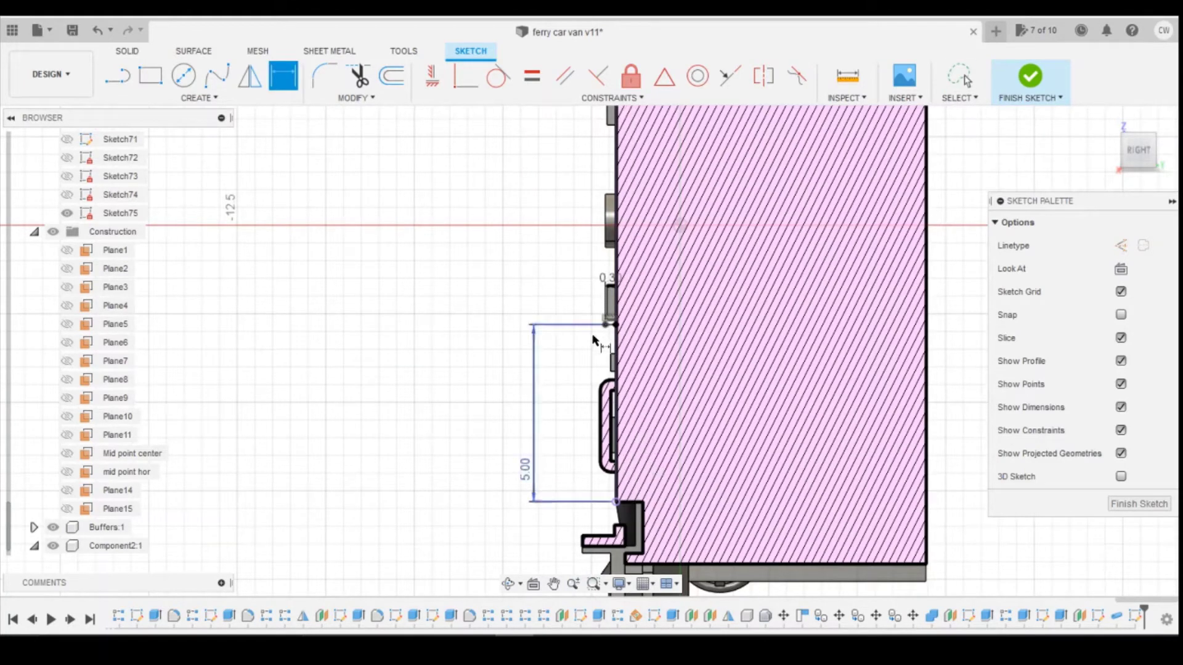
{"action": "scroll", "coordinate": [602, 349], "scroll_direction": "up", "scroll_amount": 3}
{"action": "scroll", "coordinate": [549, 343], "scroll_direction": "down", "scroll_amount": 5}
{"action": "scroll", "coordinate": [619, 267], "scroll_direction": "up", "scroll_amount": 2}
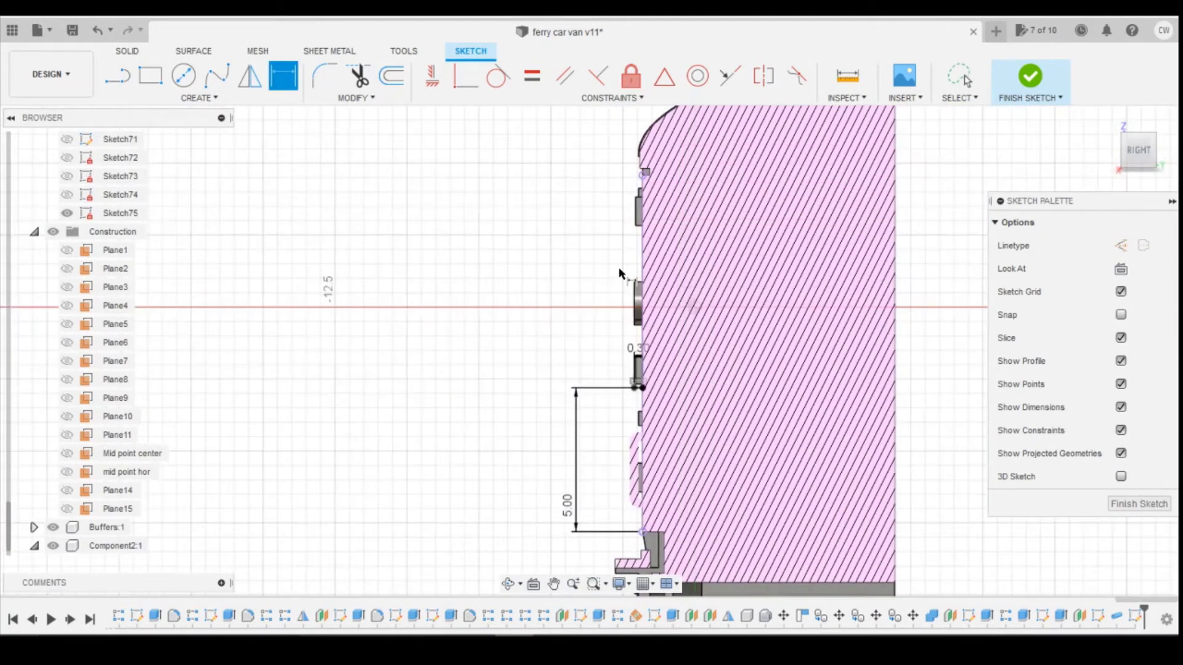
Step: Draw a 5.4 mm vertical line up from the short line's outer endpoint, checking the reference photo, and close it horizontally back to the van side
{"action": "left_click", "coordinate": [117, 76]}
{"action": "left_click", "coordinate": [634, 387]}
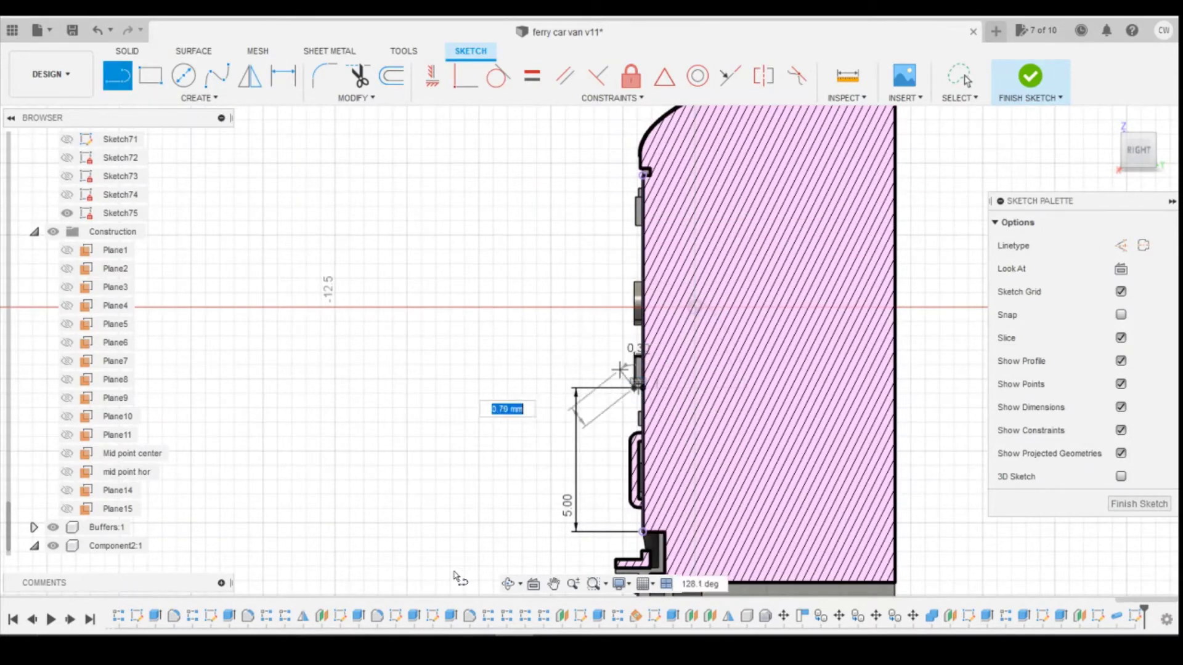
{"action": "mouse_move", "coordinate": [477, 647]}
{"action": "left_click", "coordinate": [499, 563]}
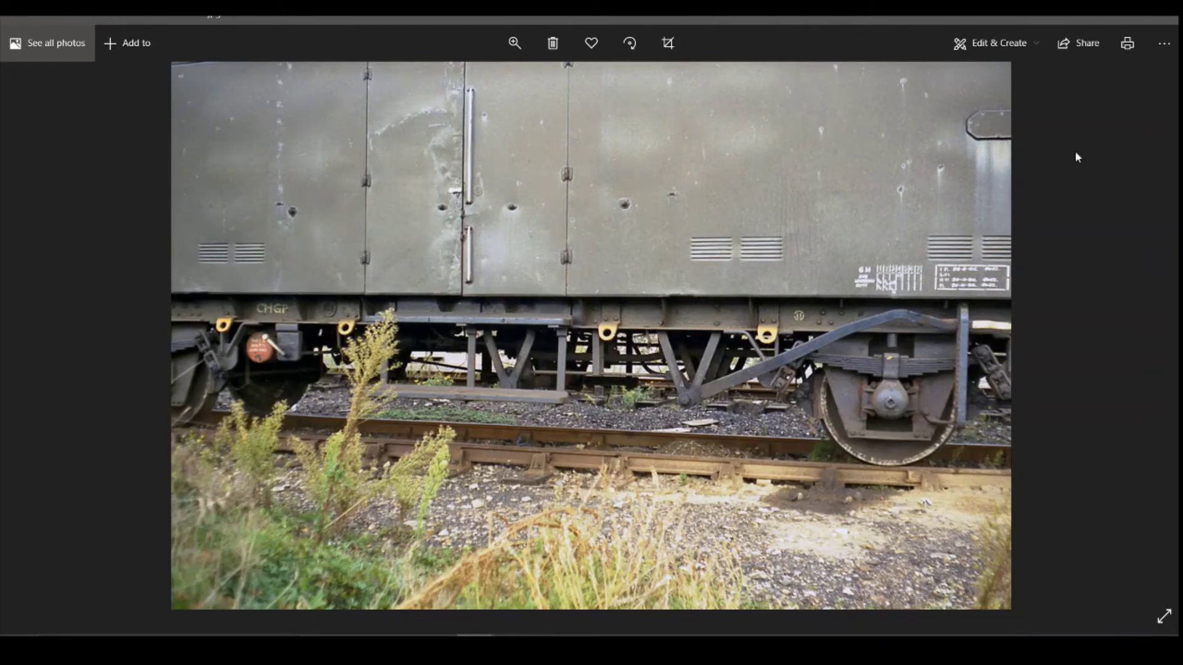
{"action": "key", "text": "alt+Tab"}
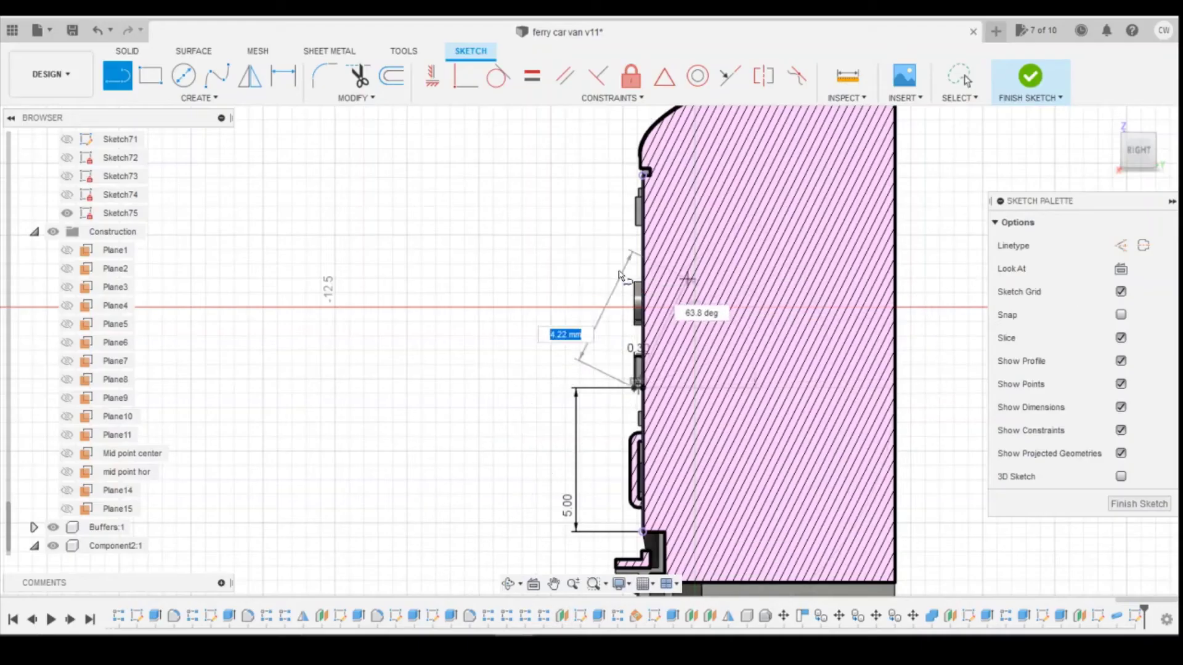
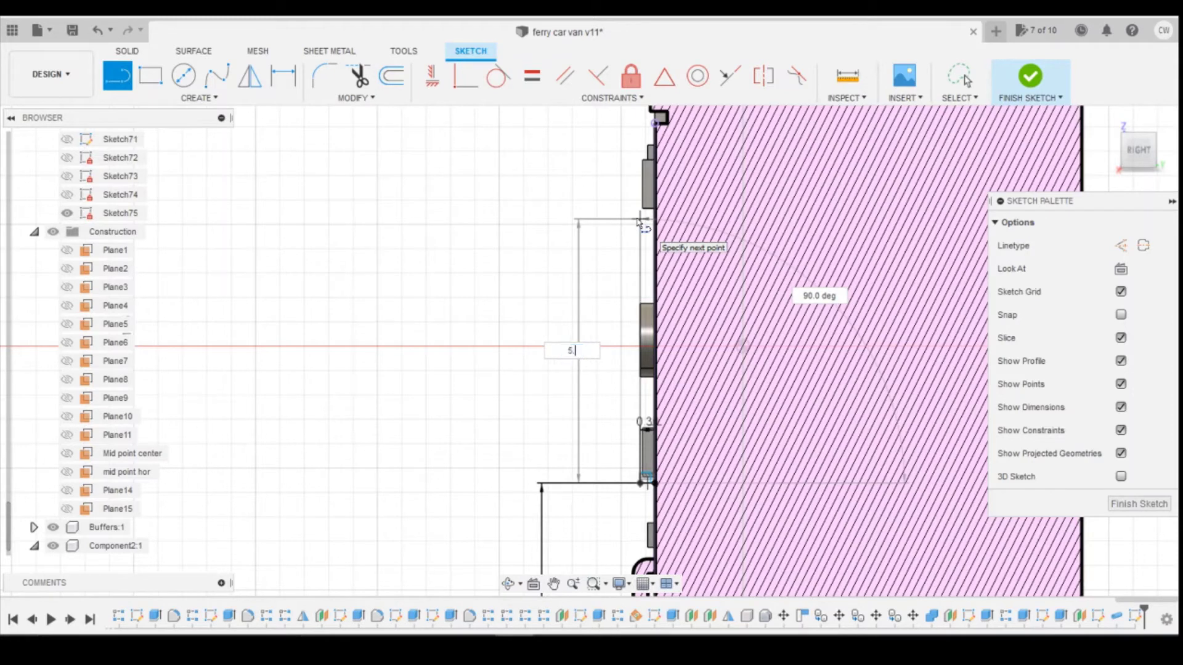
{"action": "type", "text": "4"}
{"action": "key", "text": "Tab"}
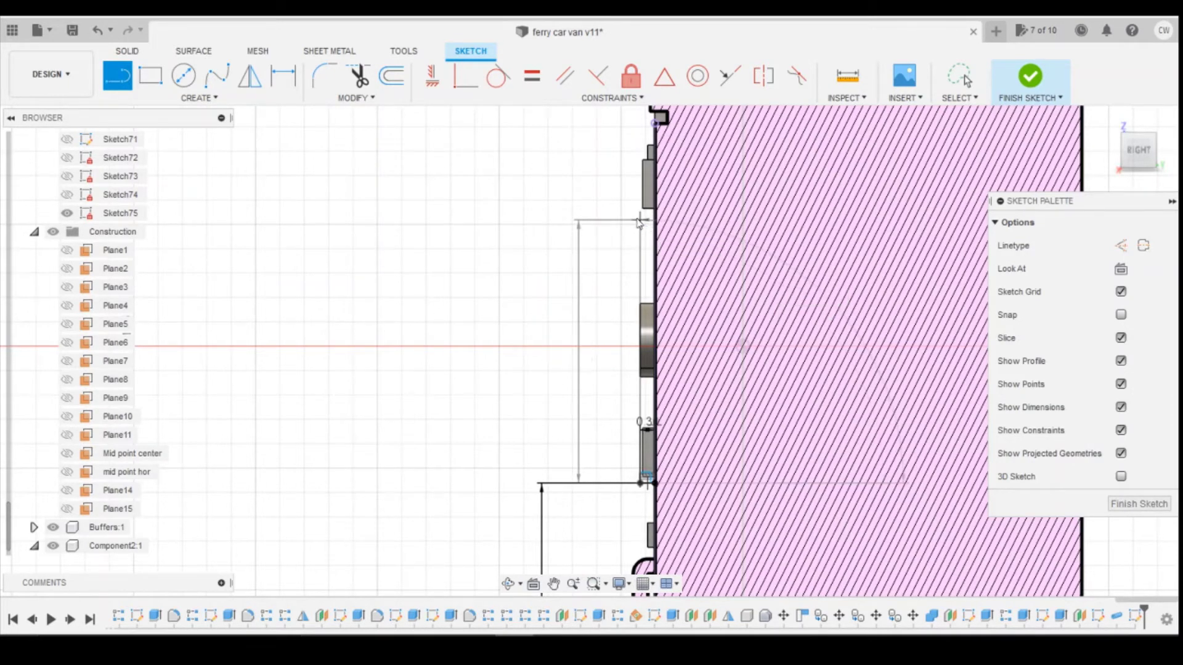
{"action": "key", "text": "Return"}
{"action": "key", "text": "Escape"}
{"action": "left_click", "coordinate": [115, 77]}
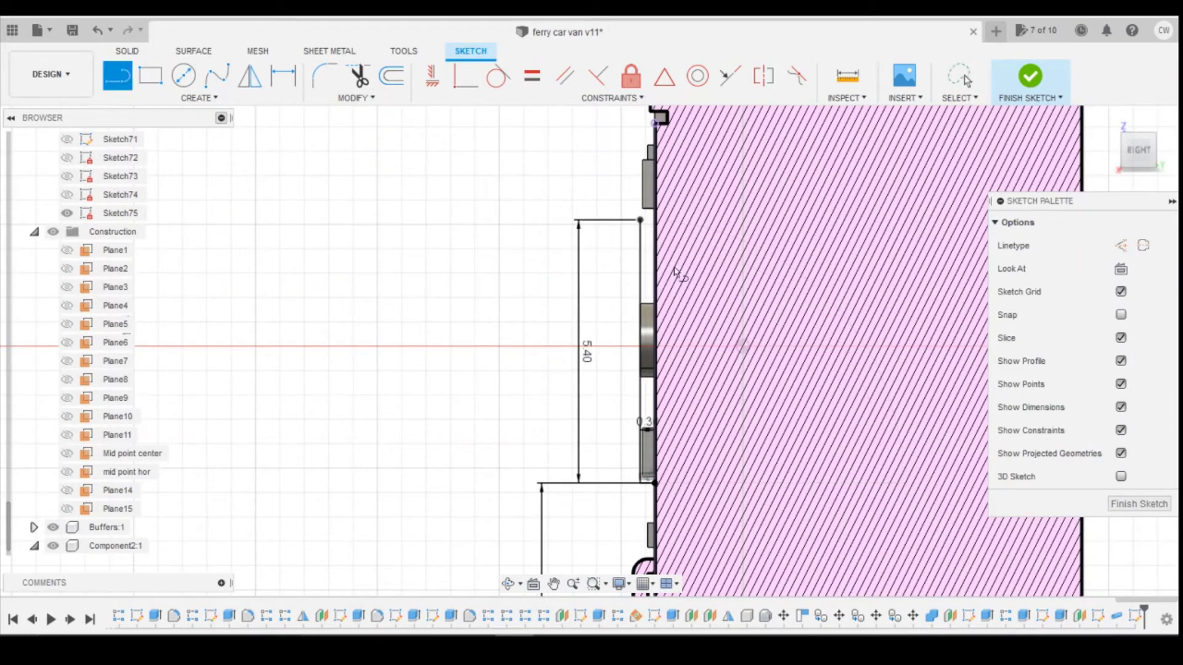
{"action": "left_click", "coordinate": [641, 220]}
Step: Fillet both outer corners of the upper handle path with a 0.15 mm radius and finish the sketch
{"action": "left_click", "coordinate": [325, 76]}
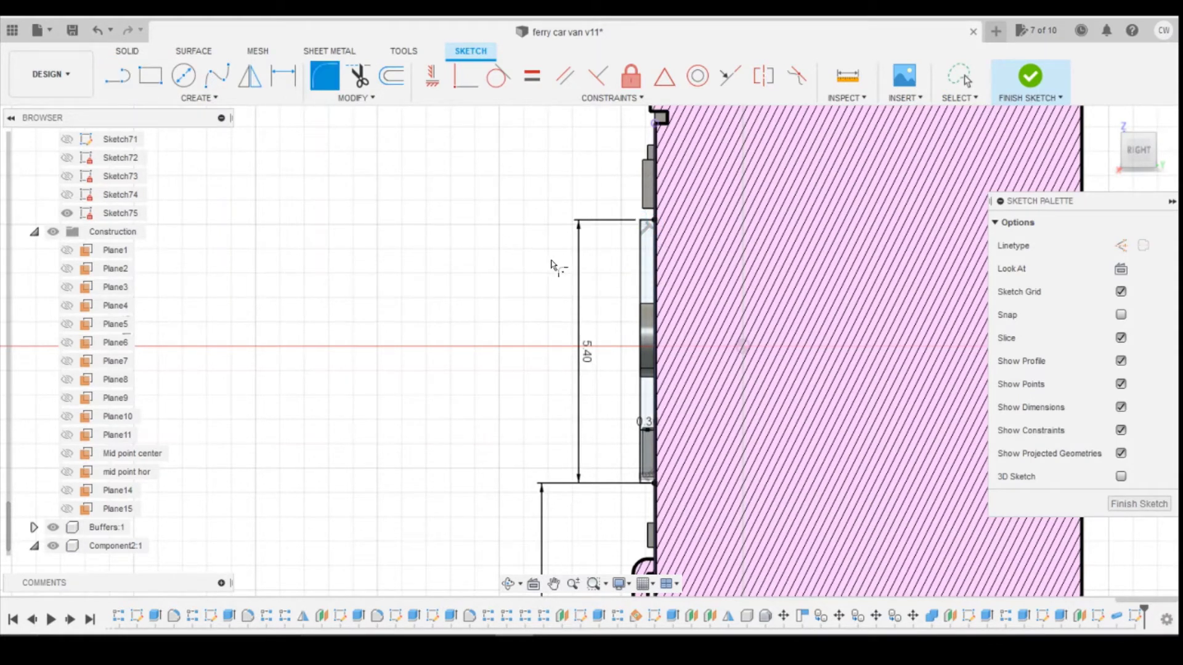
{"action": "left_click", "coordinate": [641, 222]}
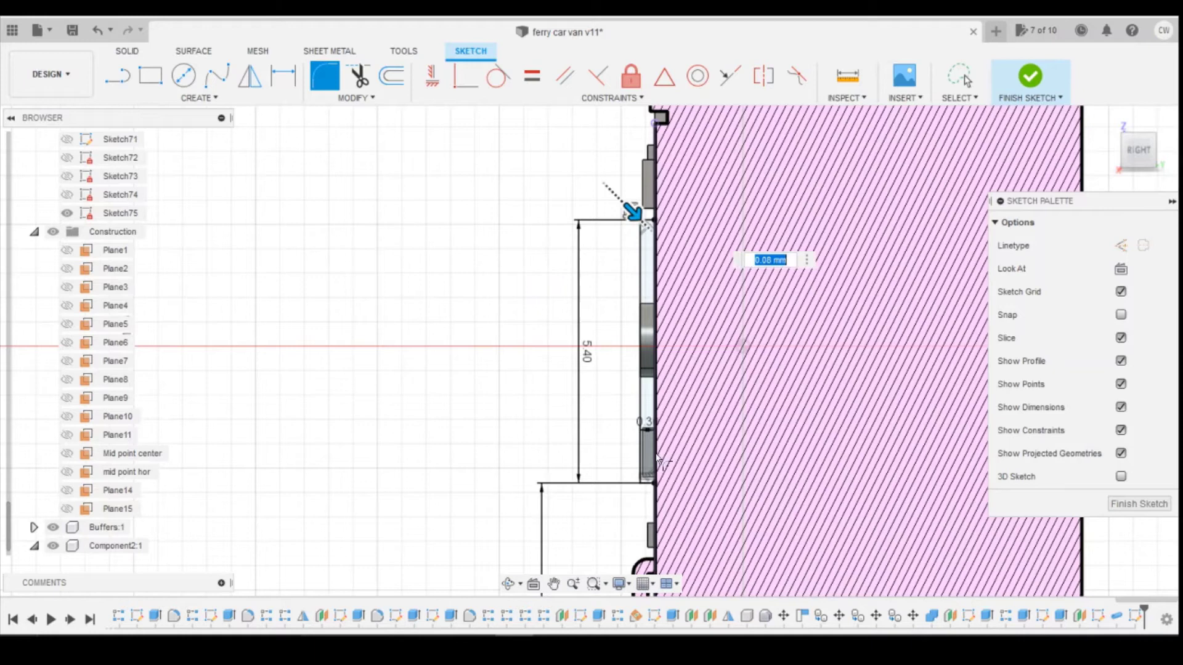
{"action": "left_click", "coordinate": [642, 484]}
{"action": "type", "text": "0.15"}
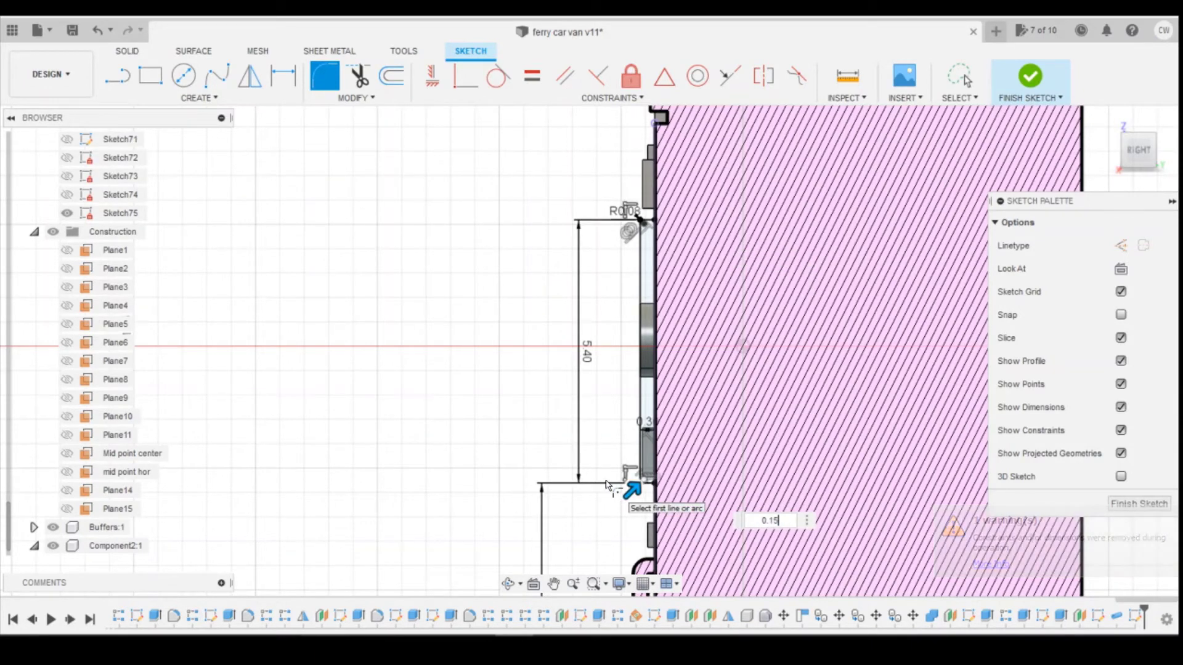
{"action": "key", "text": "Return"}
{"action": "key", "text": "Escape"}
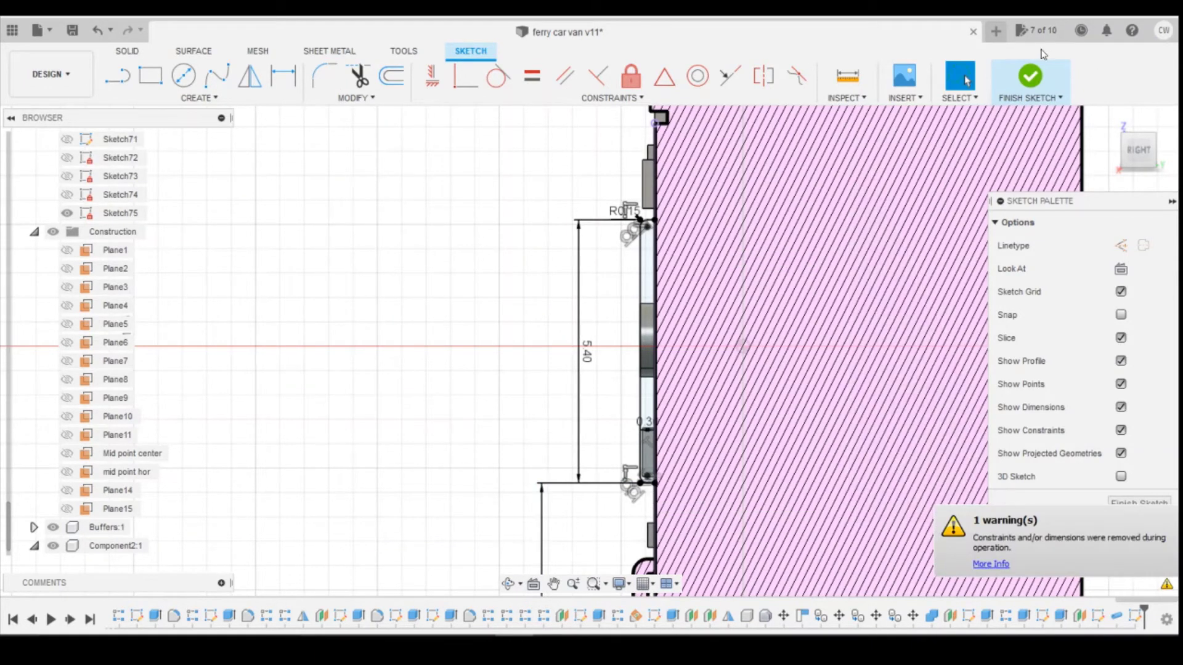
{"action": "left_click", "coordinate": [1039, 80]}
Step: Create a circular 0.3 mm pipe along the upper handle path, joined to the van body
{"action": "left_click", "coordinate": [199, 97]}
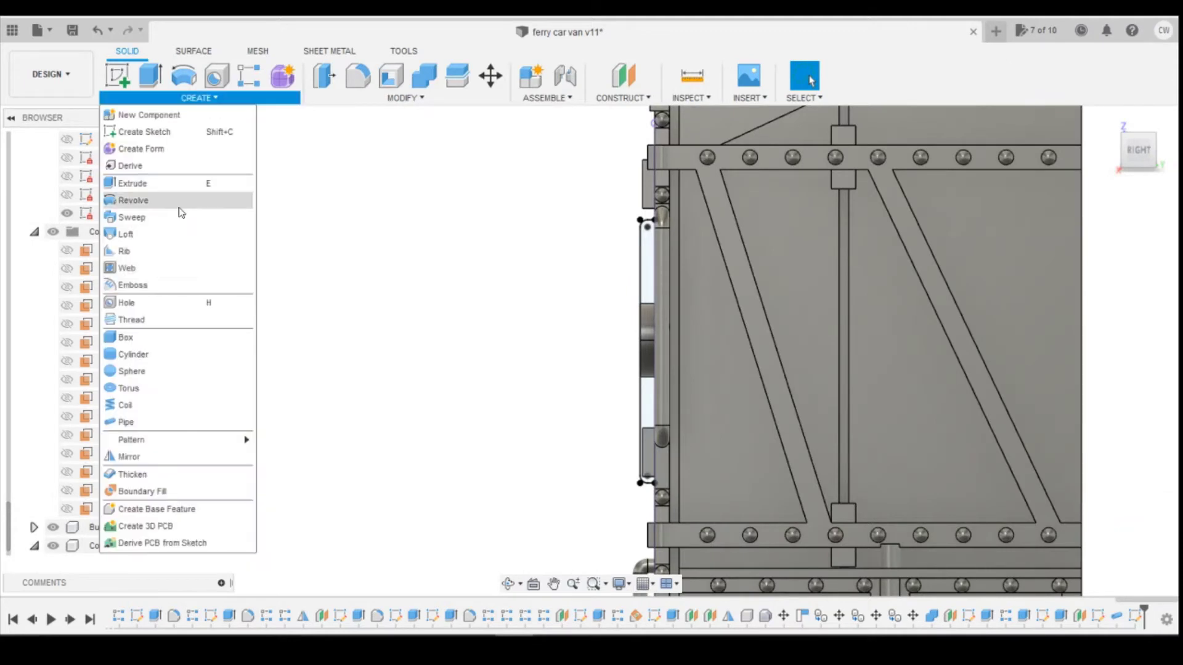
{"action": "left_click", "coordinate": [166, 422]}
{"action": "left_click", "coordinate": [644, 425]}
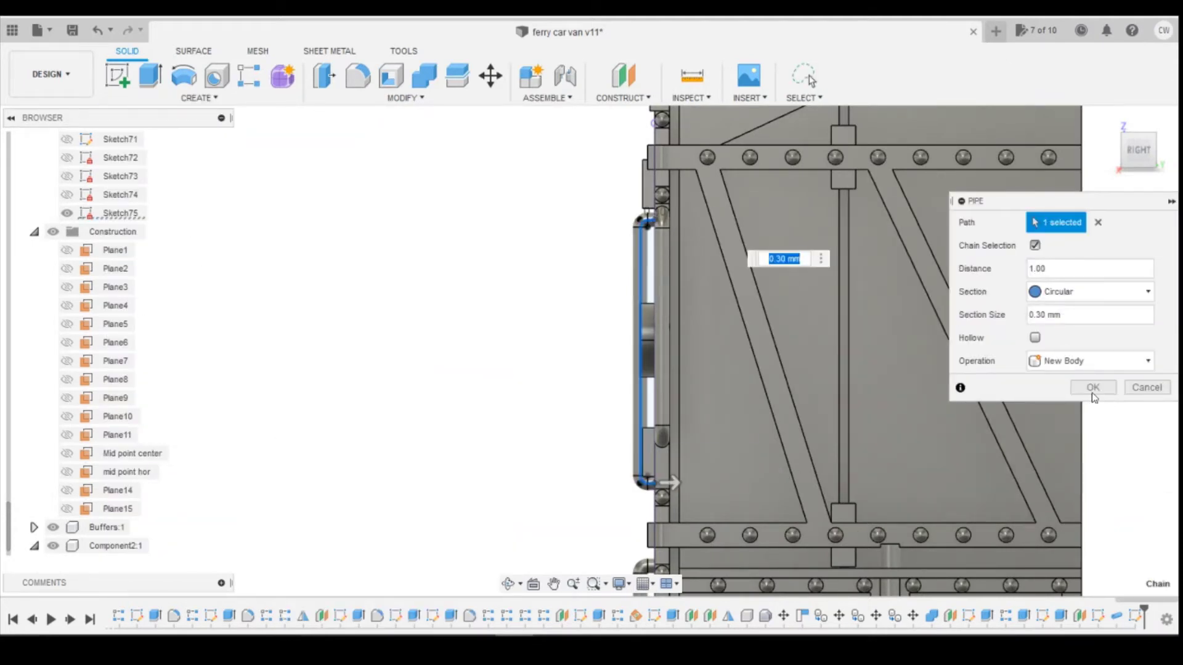
{"action": "left_click", "coordinate": [1094, 362]}
{"action": "left_click", "coordinate": [1080, 383]}
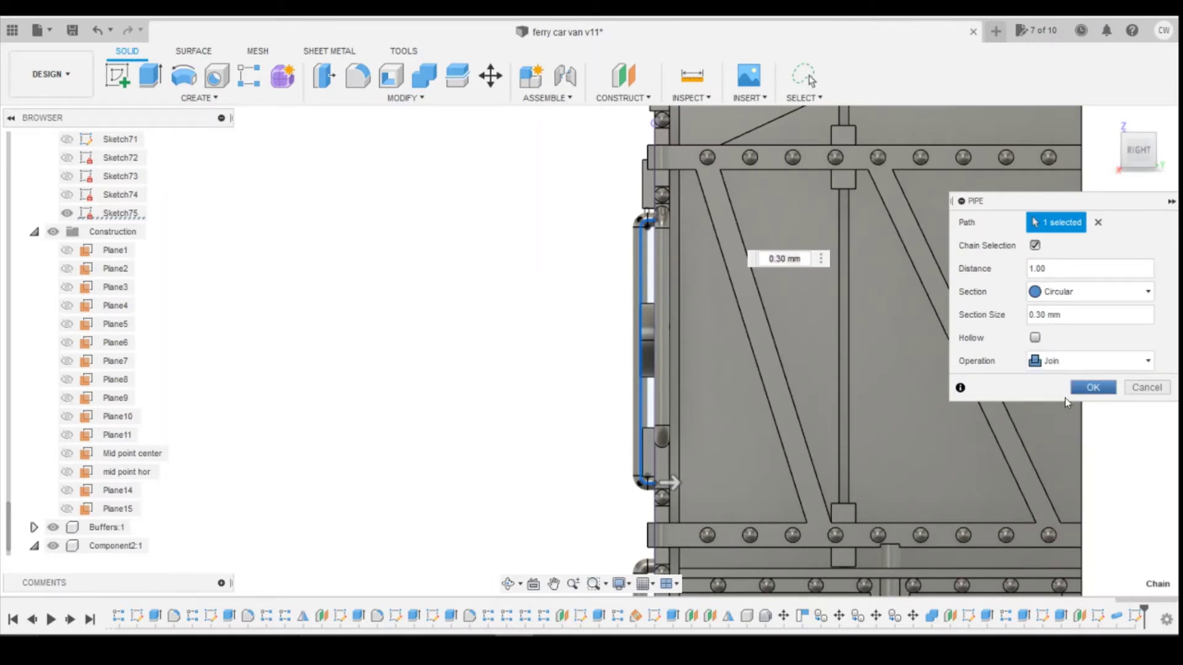
{"action": "left_click", "coordinate": [1093, 387]}
Step: Check the body list and change the lower handle's pipe operation from New Body to Join
{"action": "scroll", "coordinate": [89, 280], "scroll_direction": "up", "scroll_amount": 8}
{"action": "scroll", "coordinate": [89, 281], "scroll_direction": "up", "scroll_amount": 10}
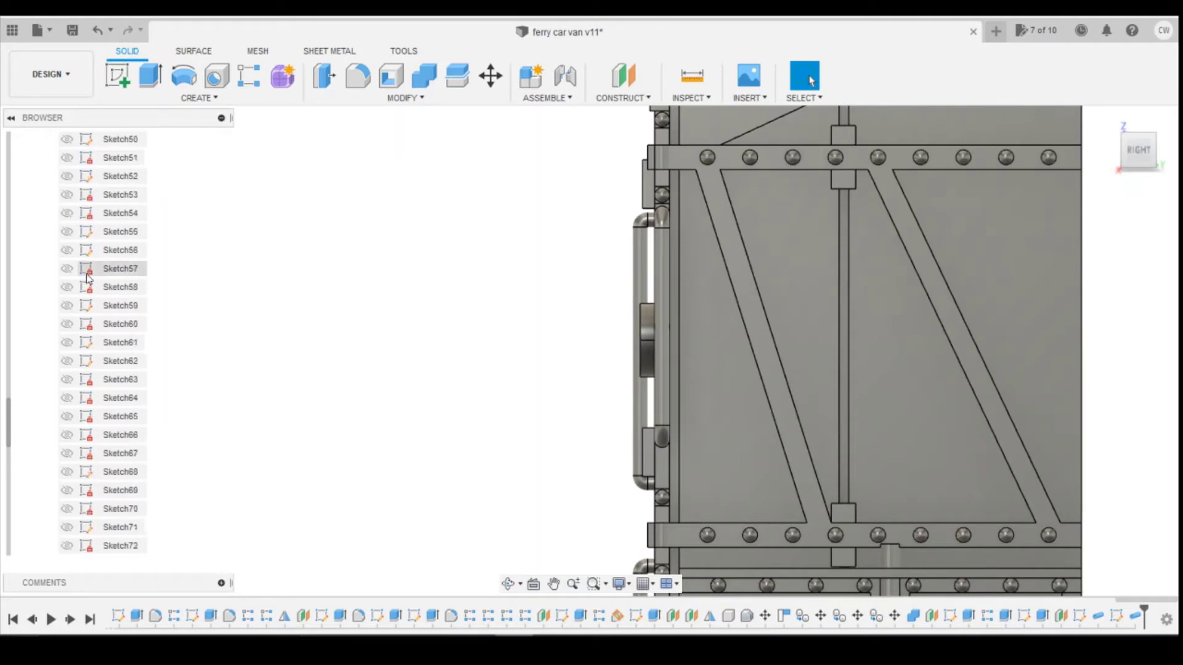
{"action": "scroll", "coordinate": [81, 278], "scroll_direction": "up", "scroll_amount": 9}
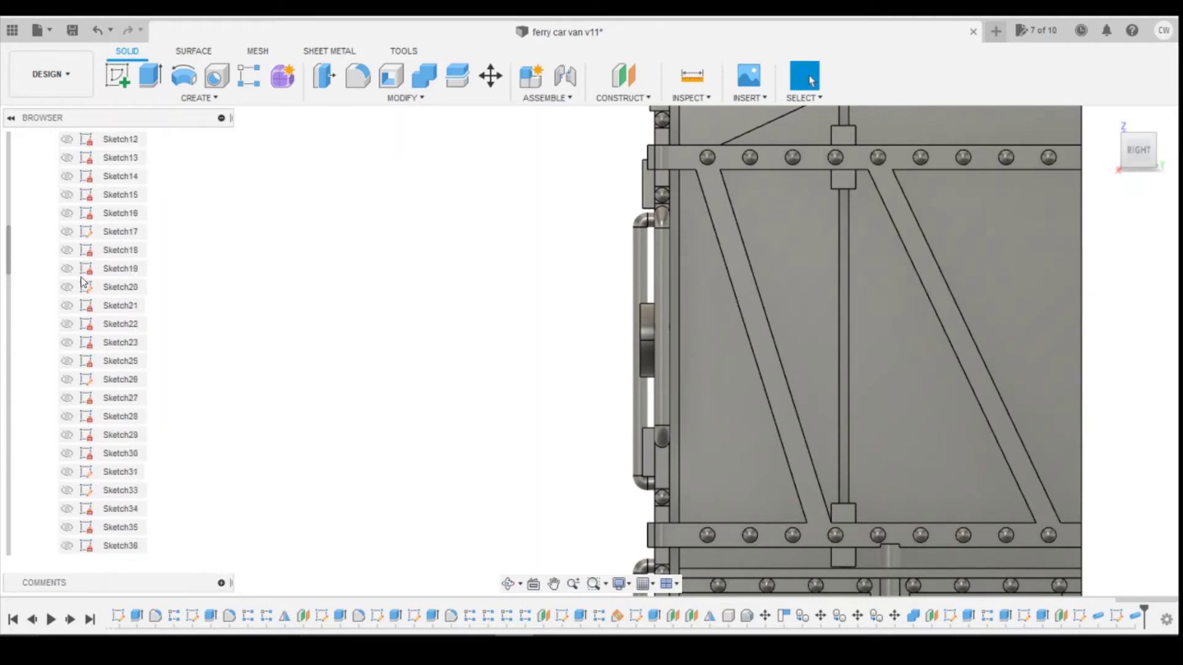
{"action": "left_click", "coordinate": [35, 250]}
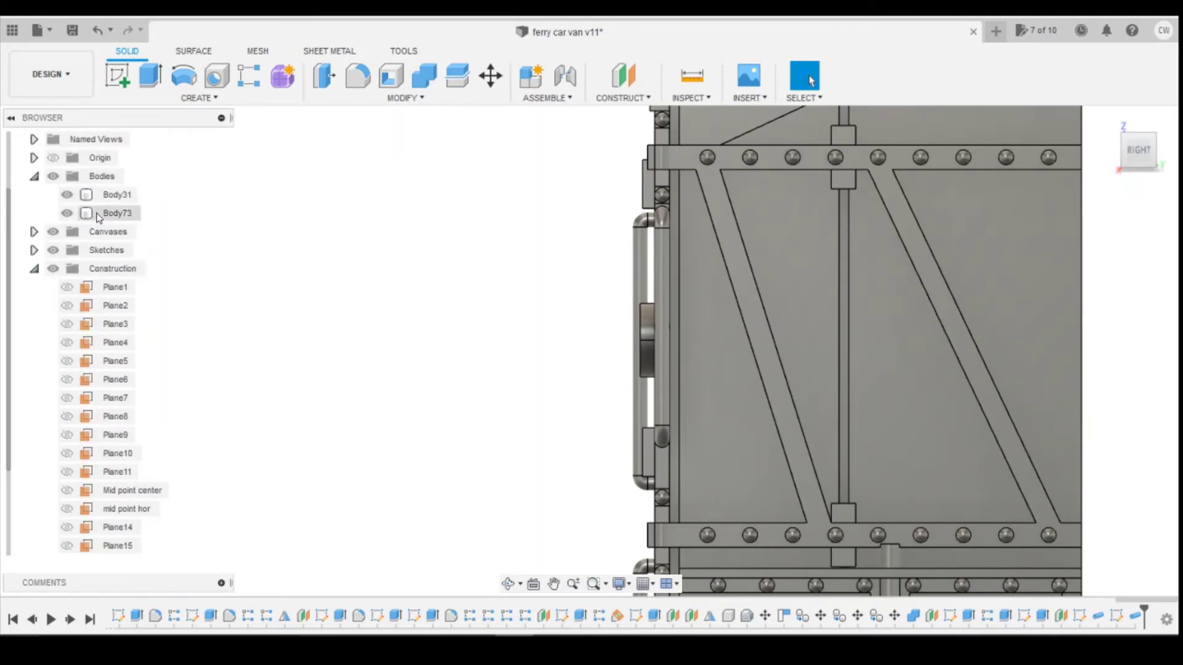
{"action": "right_click", "coordinate": [1098, 616]}
{"action": "left_click", "coordinate": [1085, 478]}
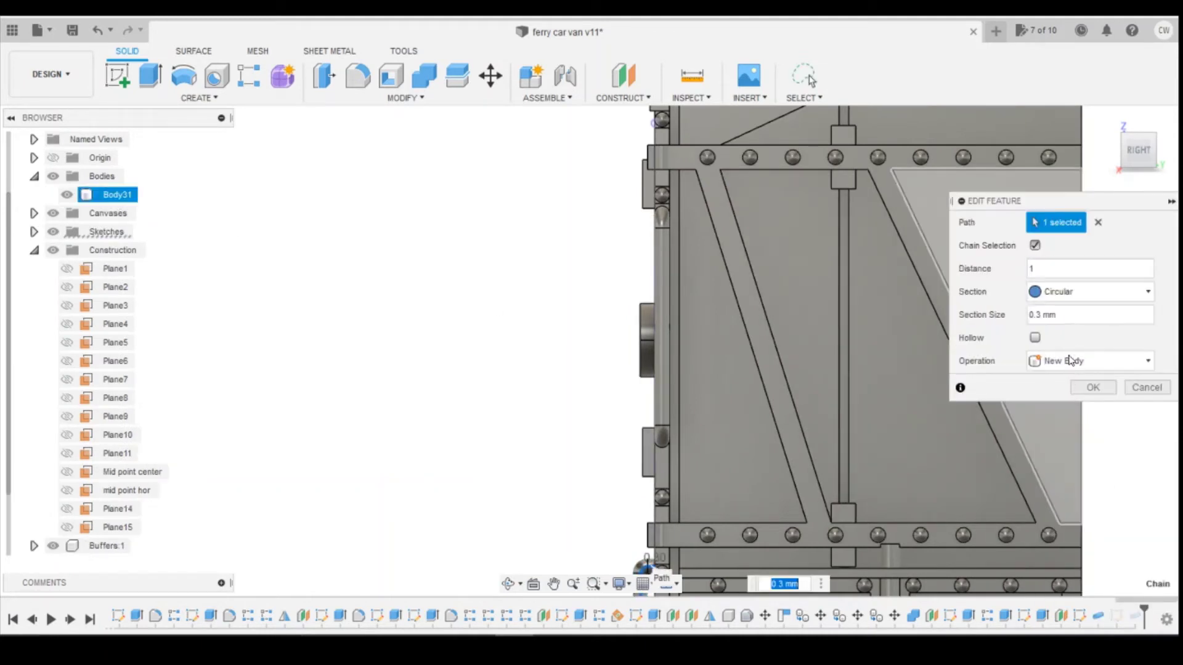
{"action": "left_click", "coordinate": [1070, 361]}
{"action": "left_click", "coordinate": [1061, 382]}
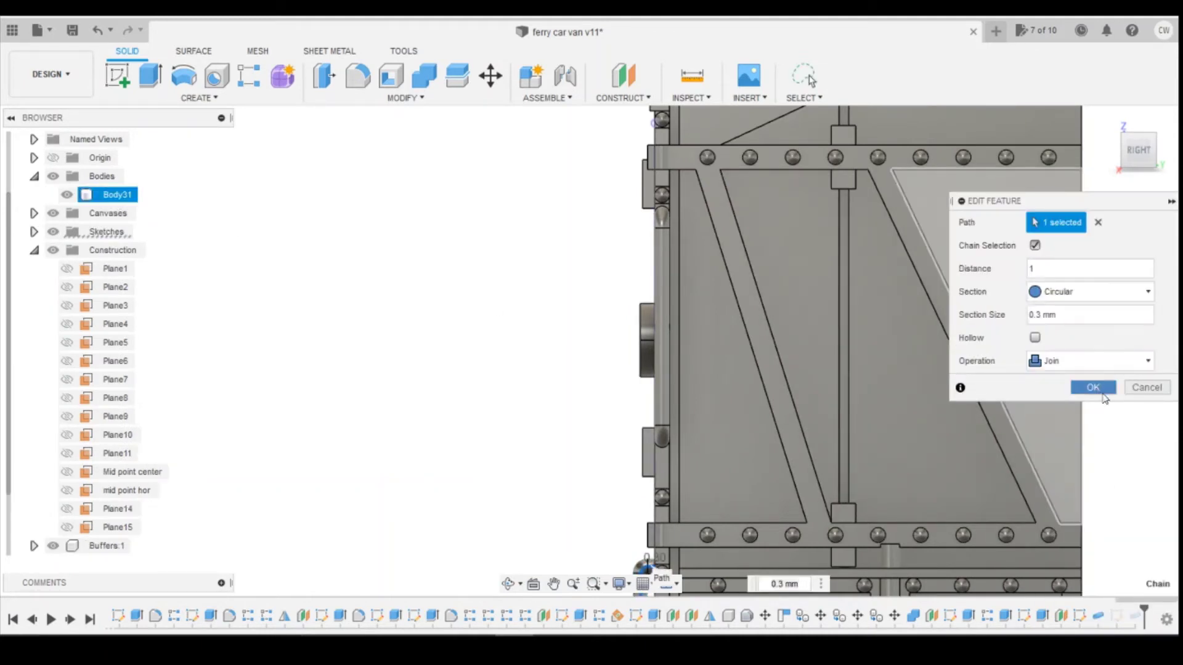
{"action": "left_click", "coordinate": [1093, 387]}
Step: Inspect both grab handles on the van doors and compare their positions with the reference photo
{"action": "scroll", "coordinate": [887, 357], "scroll_direction": "down", "scroll_amount": 3}
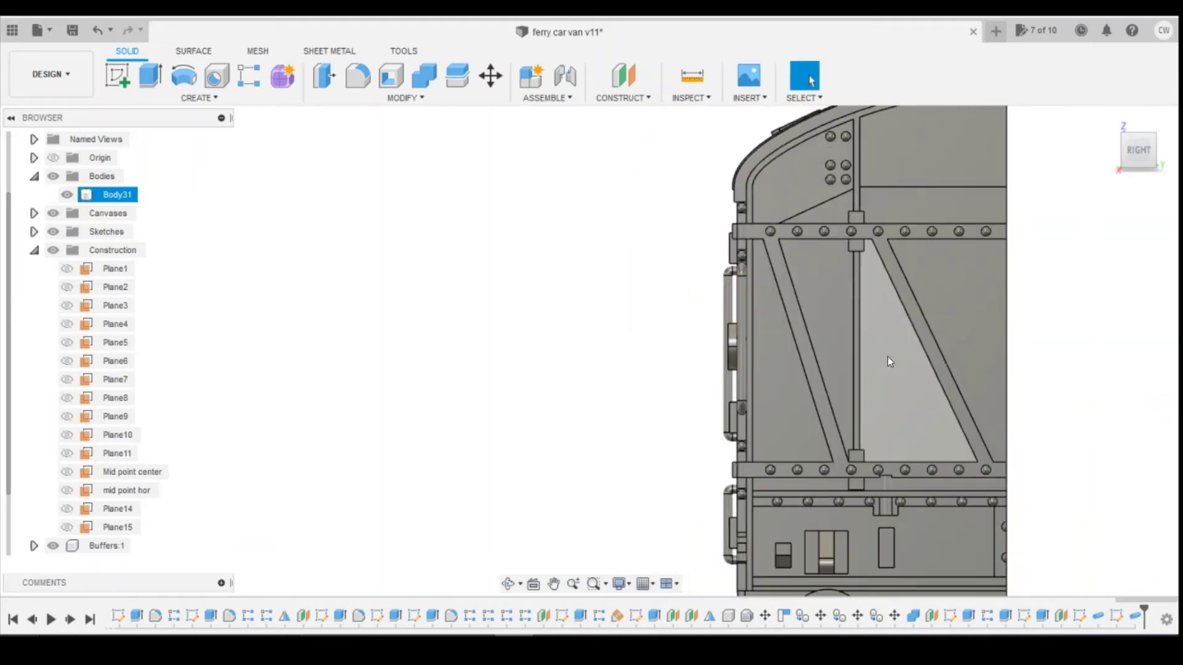
{"action": "left_click", "coordinate": [1039, 185]}
{"action": "left_click", "coordinate": [1146, 162]}
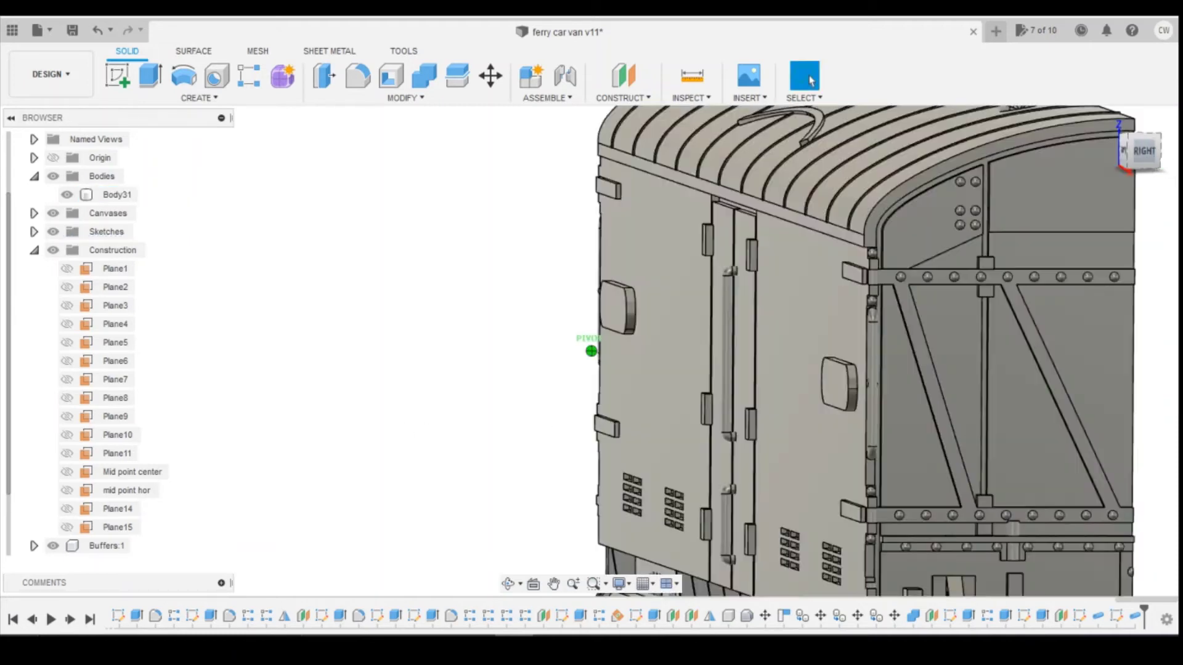
{"action": "scroll", "coordinate": [731, 285], "scroll_direction": "up", "scroll_amount": 1}
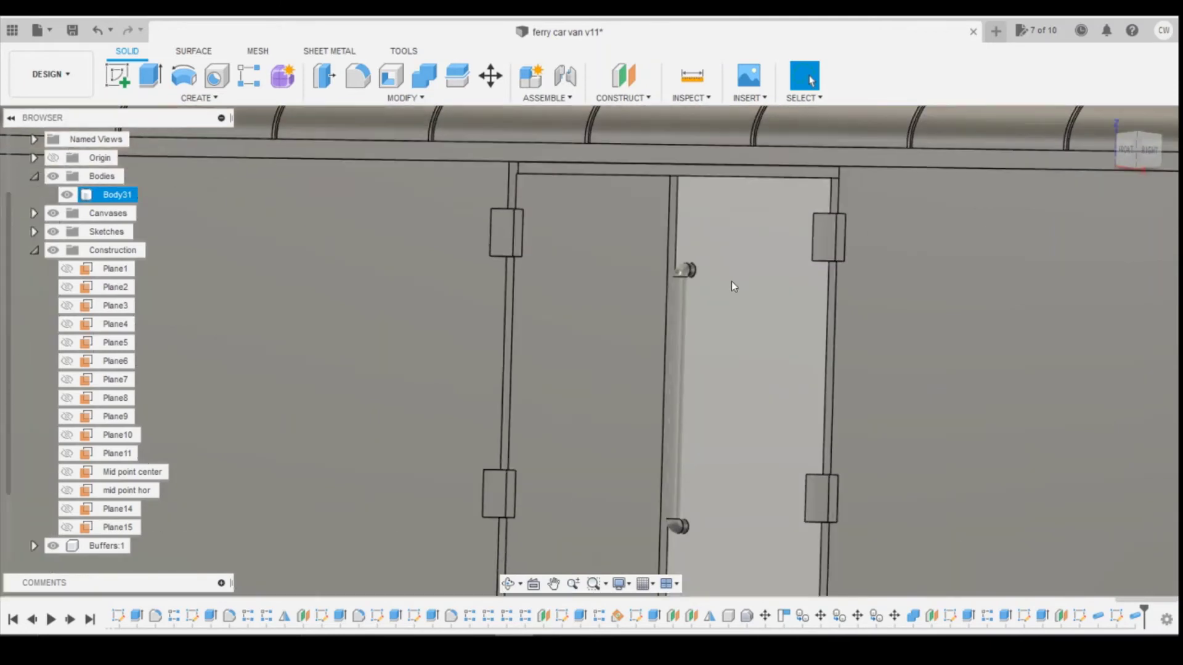
{"action": "scroll", "coordinate": [727, 289], "scroll_direction": "down", "scroll_amount": 1}
{"action": "key", "text": "Escape"}
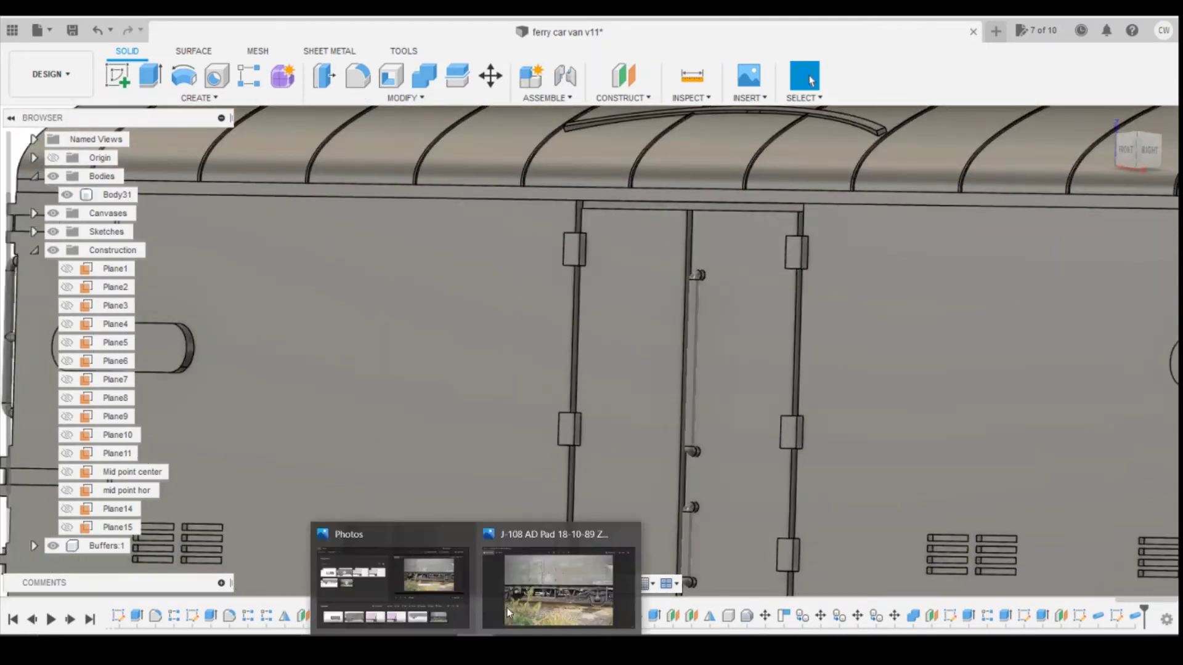
{"action": "left_click", "coordinate": [560, 586]}
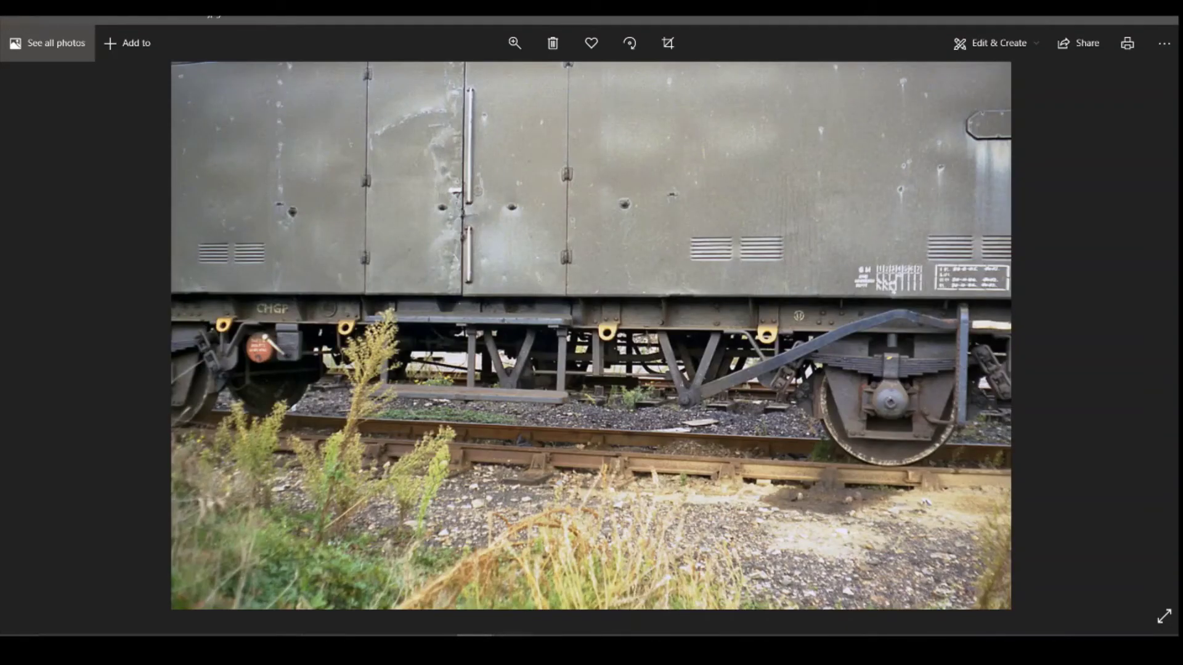
{"action": "key", "text": "alt+Tab"}
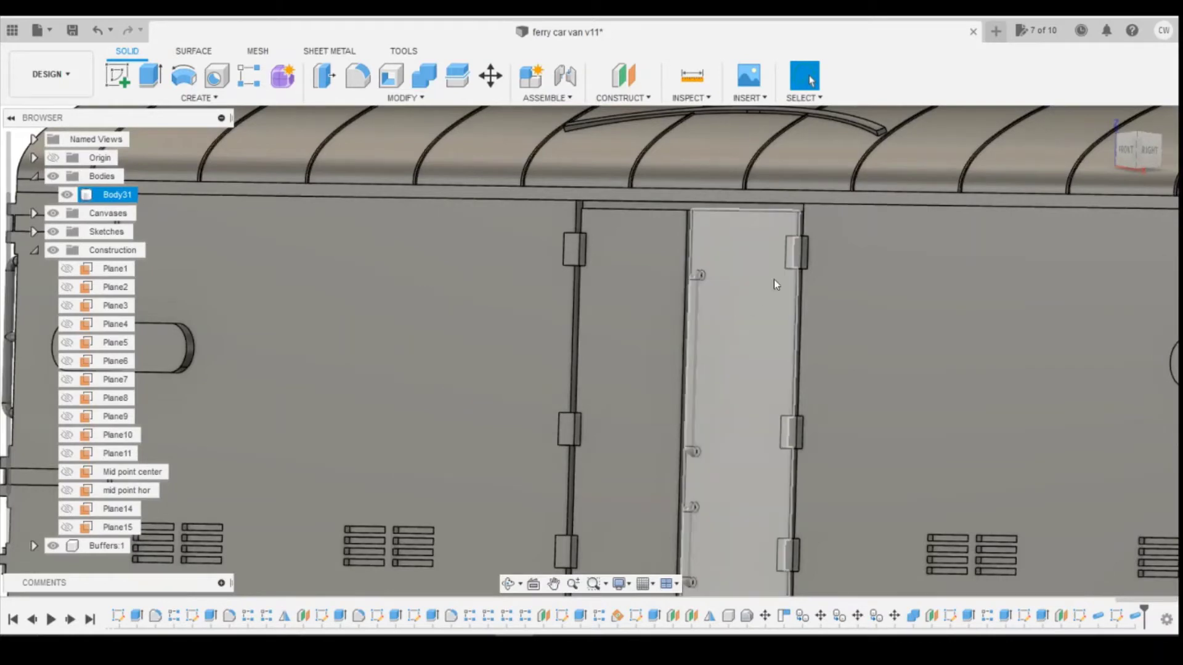
Step: Edit the upper handle's sketch, setting its height above the lower corner of the van side to 4.6 mm, and finish the sketch
{"action": "right_click", "coordinate": [1115, 623]}
{"action": "left_click", "coordinate": [1087, 470]}
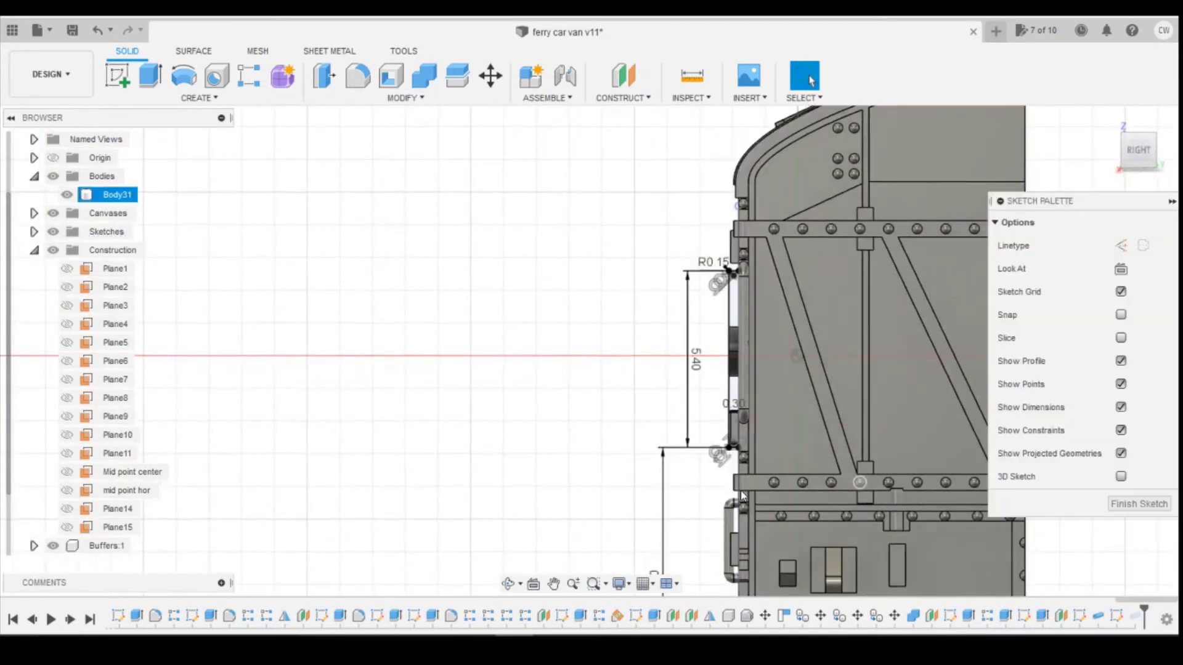
{"action": "scroll", "coordinate": [727, 493], "scroll_direction": "down", "scroll_amount": 3}
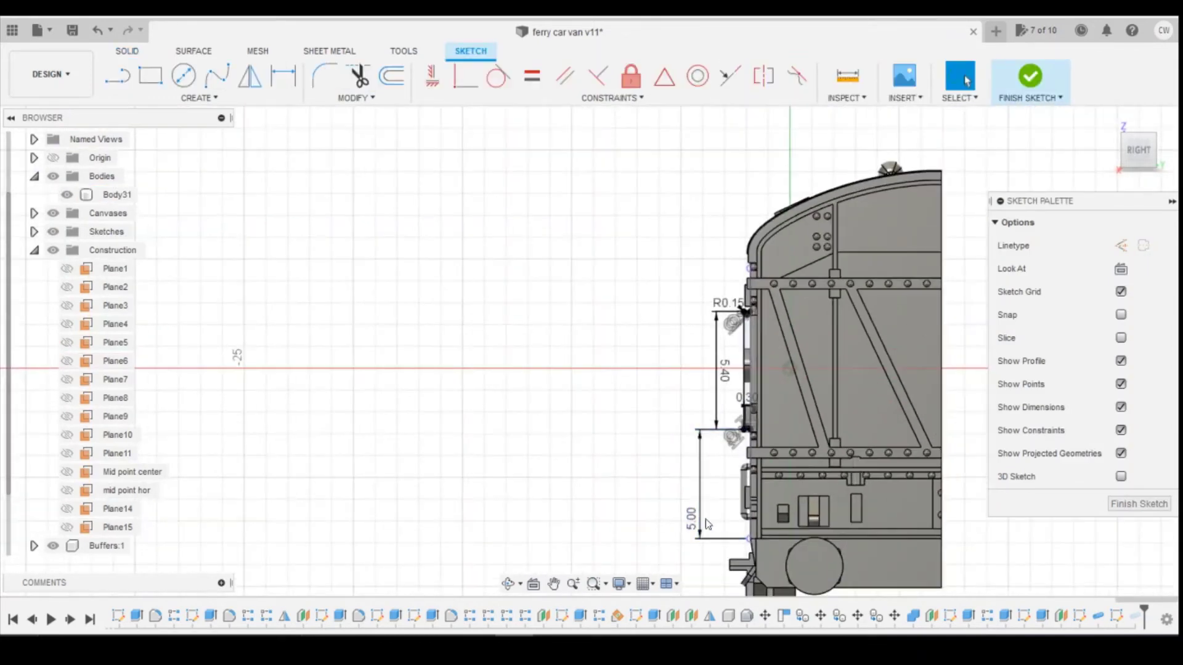
{"action": "double_click", "coordinate": [708, 525]}
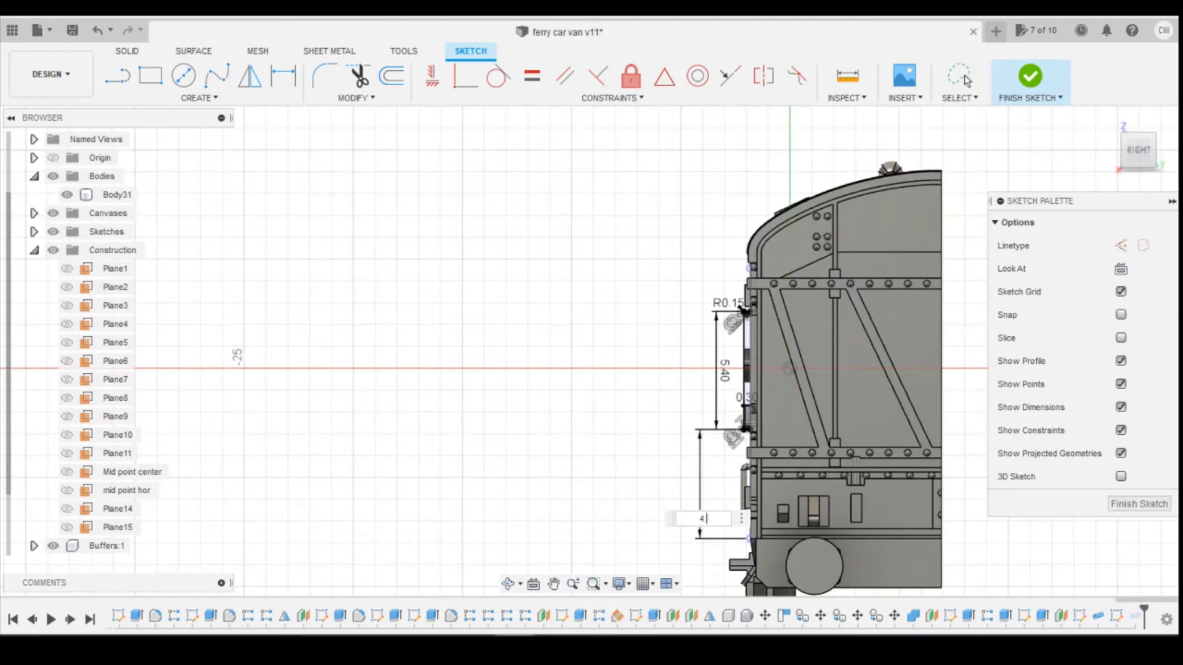
{"action": "type", "text": ".6"}
{"action": "key", "text": "Return"}
{"action": "left_click", "coordinate": [1030, 77]}
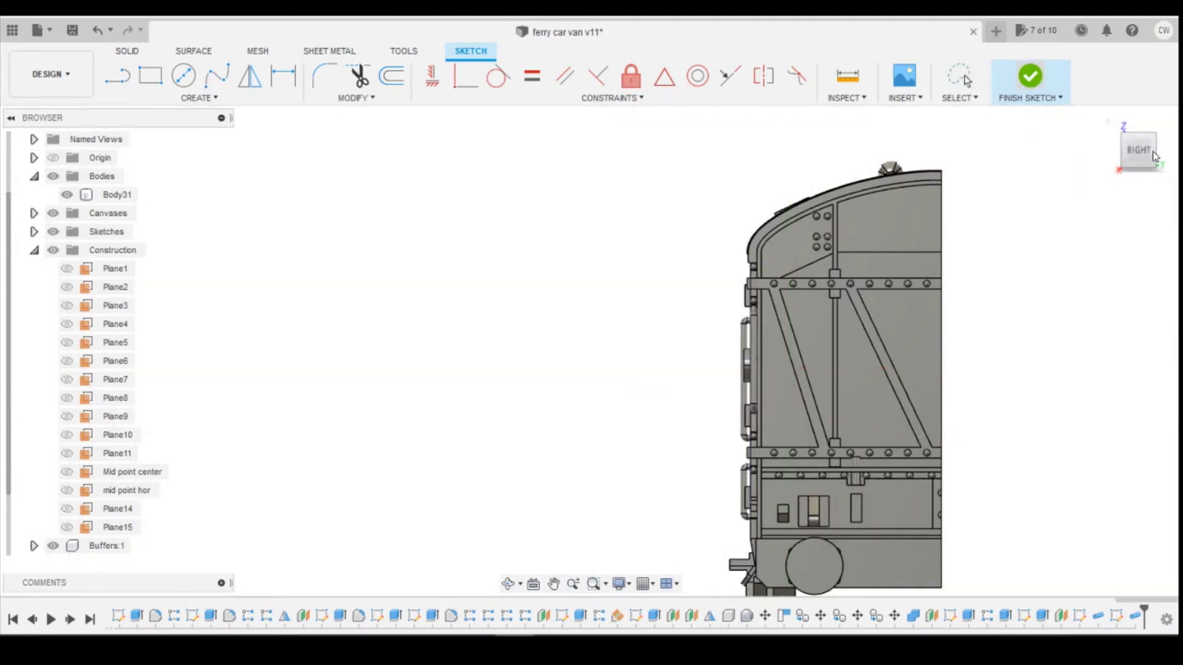
Step: Examine the spacing of the two door handles from the side and front, comparing it with the reference photo
{"action": "left_click_drag", "start_coordinate": [1149, 148], "coordinate": [1127, 151]}
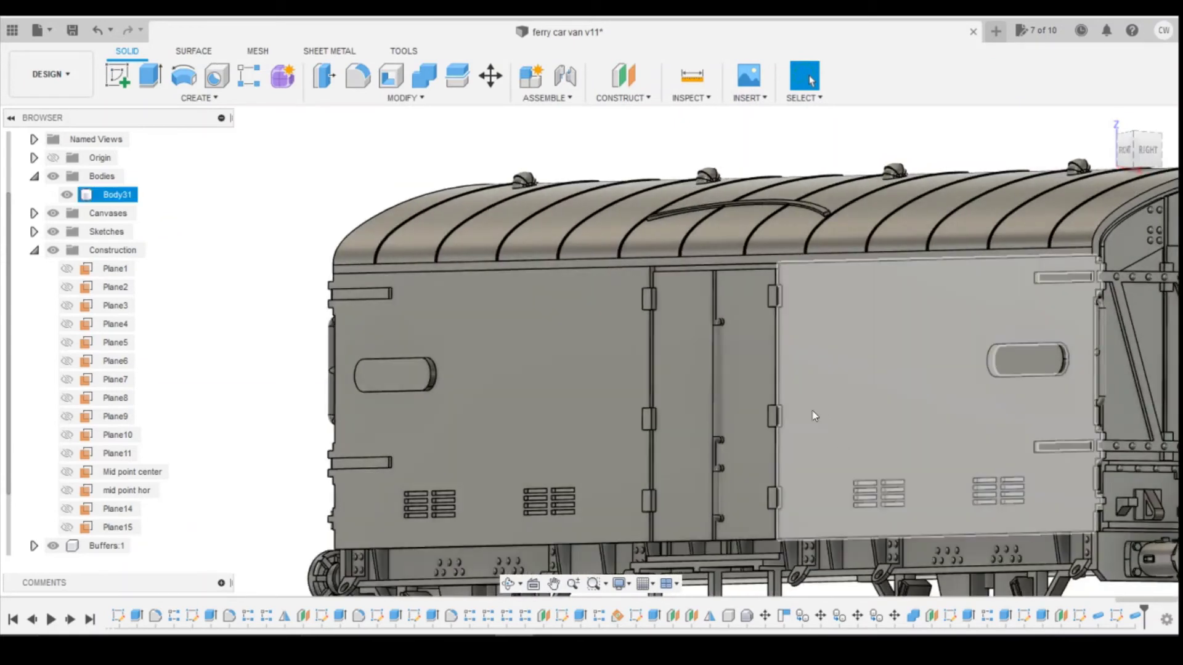
{"action": "scroll", "coordinate": [799, 431], "scroll_direction": "up", "scroll_amount": 3}
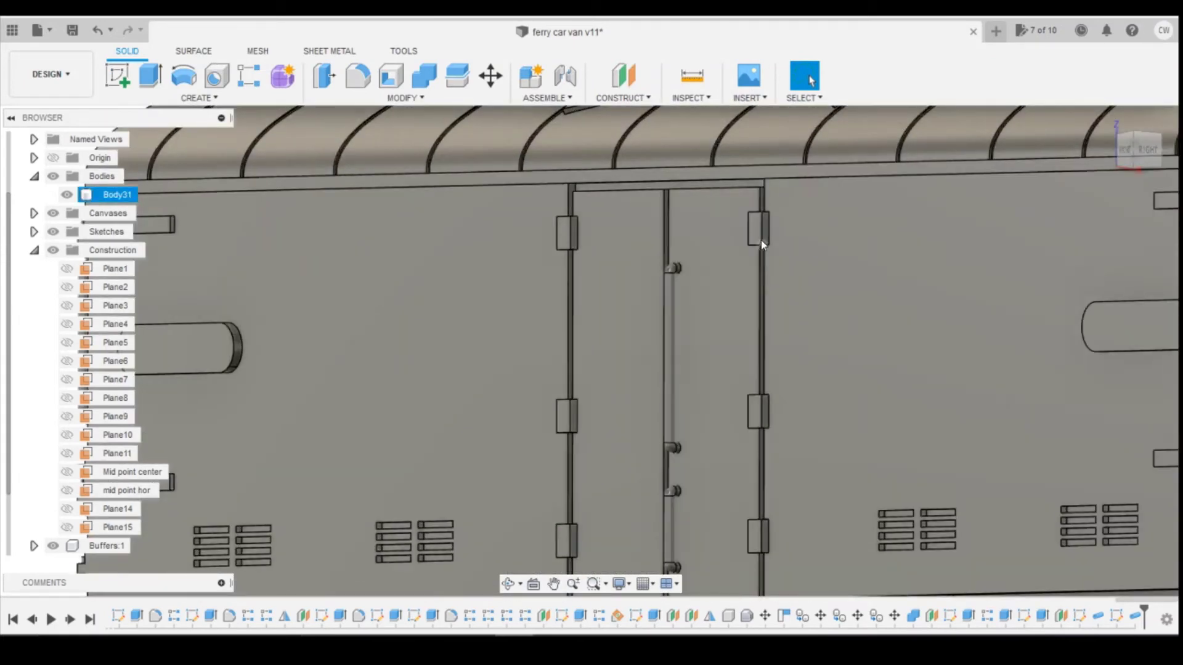
{"action": "left_click", "coordinate": [1133, 165]}
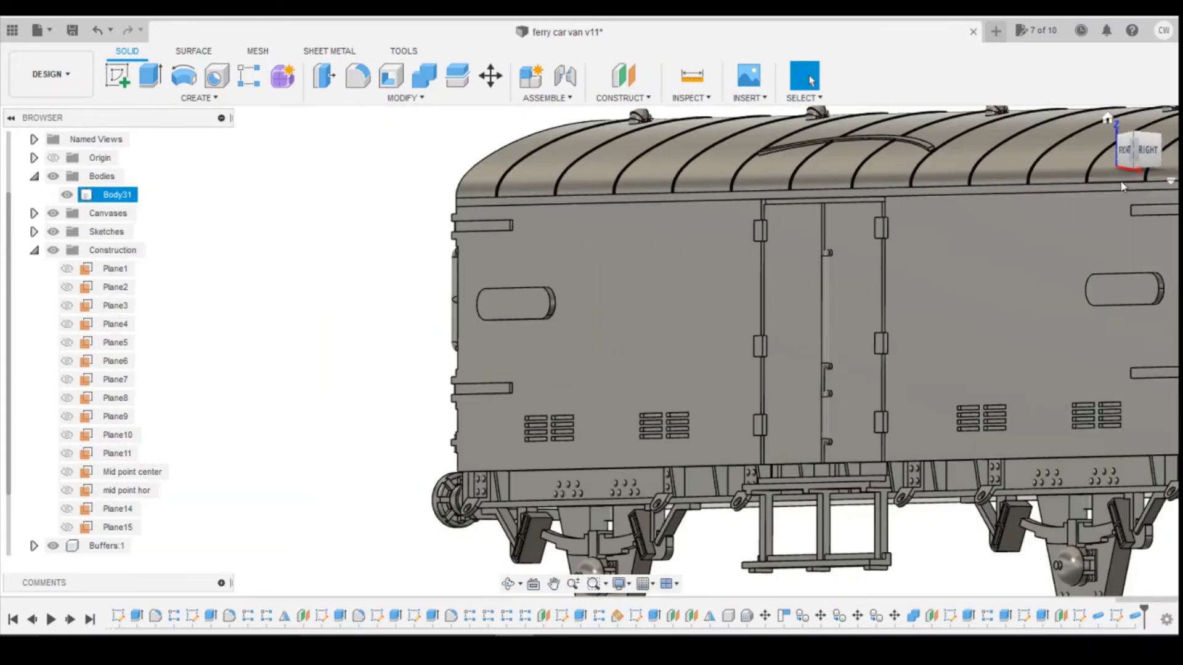
{"action": "left_click_drag", "start_coordinate": [1137, 158], "coordinate": [1157, 156]}
{"action": "left_click", "coordinate": [1128, 151]}
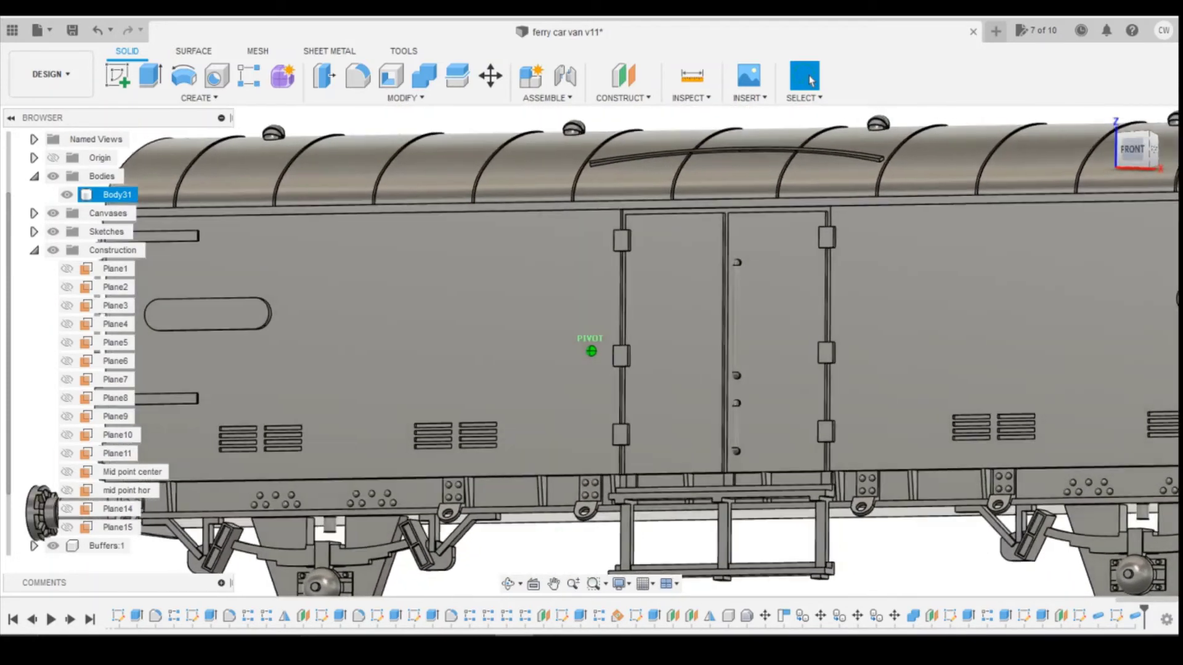
{"action": "key", "text": "alt+Tab"}
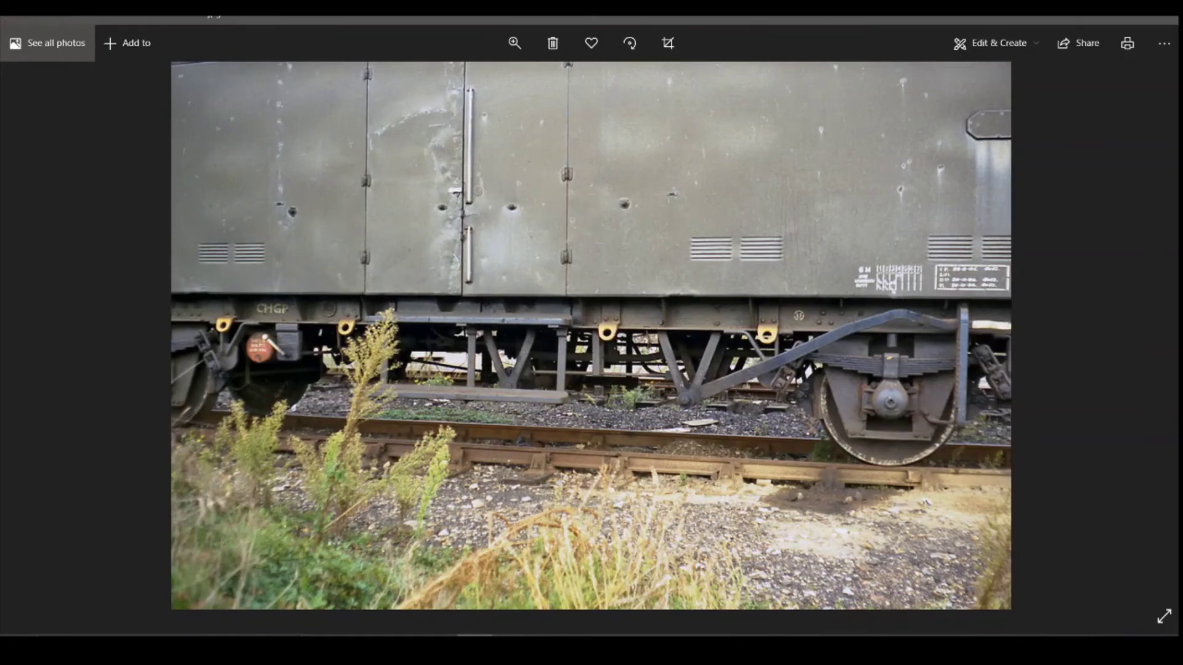
{"action": "key", "text": "alt+Tab"}
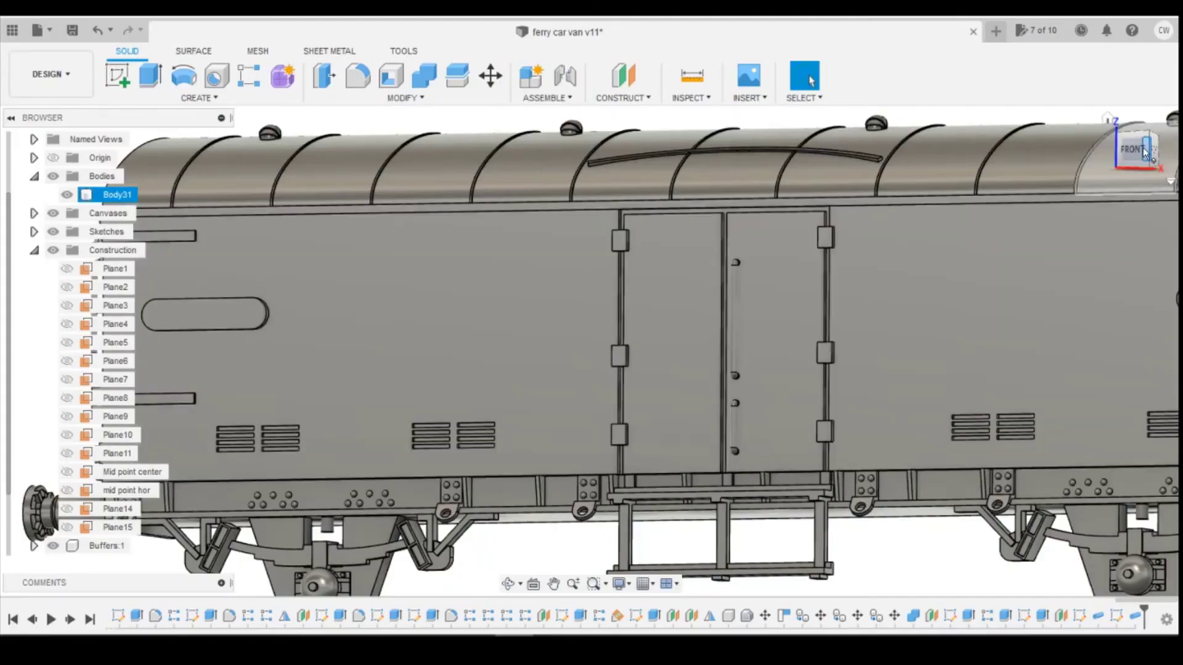
{"action": "scroll", "coordinate": [596, 339], "scroll_direction": "up", "scroll_amount": 4}
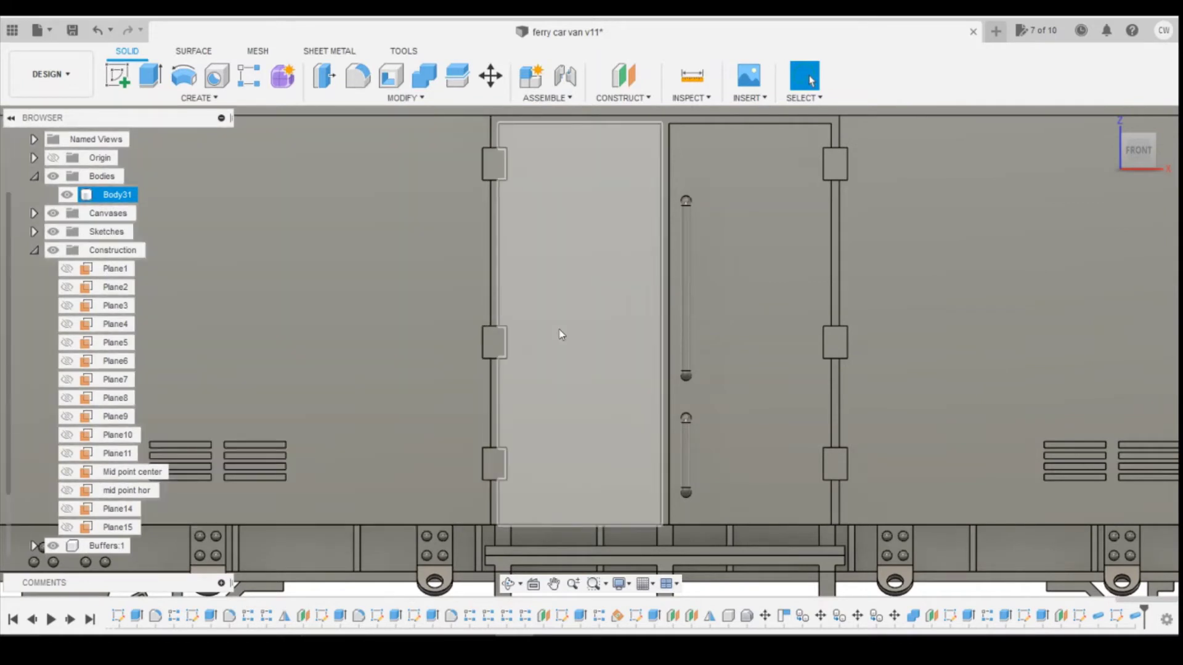
Step: Start a rectangle sketch on the face of the door without handles, and check the latch position in the reference photo
{"action": "left_click", "coordinate": [117, 75]}
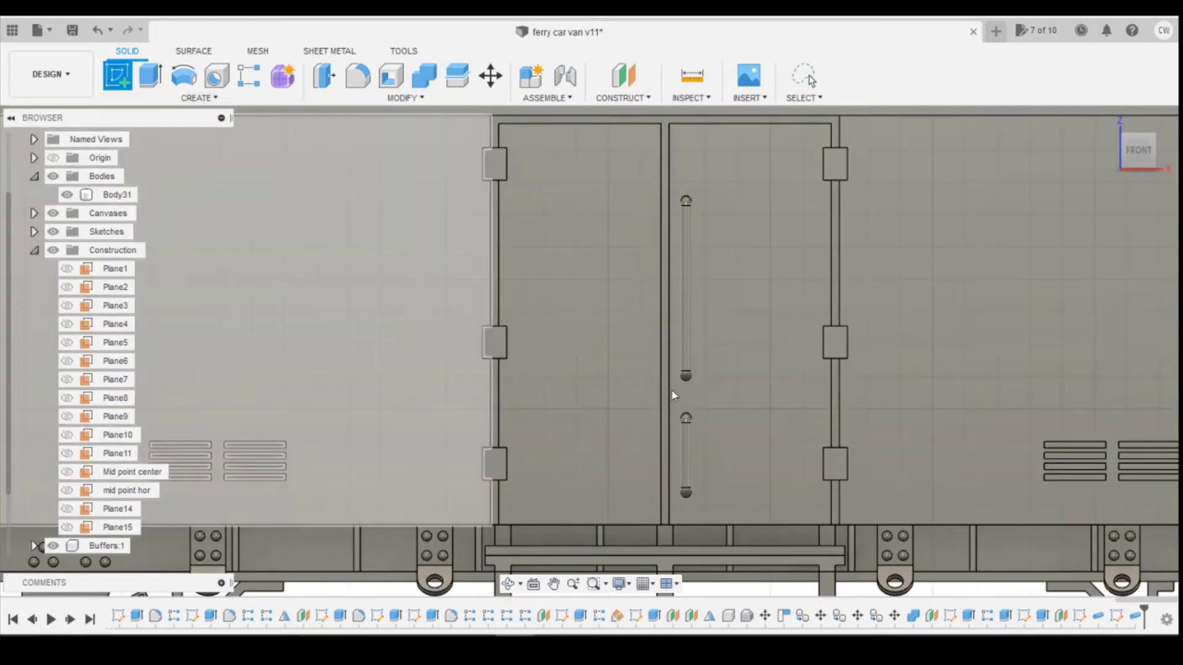
{"action": "left_click", "coordinate": [644, 363]}
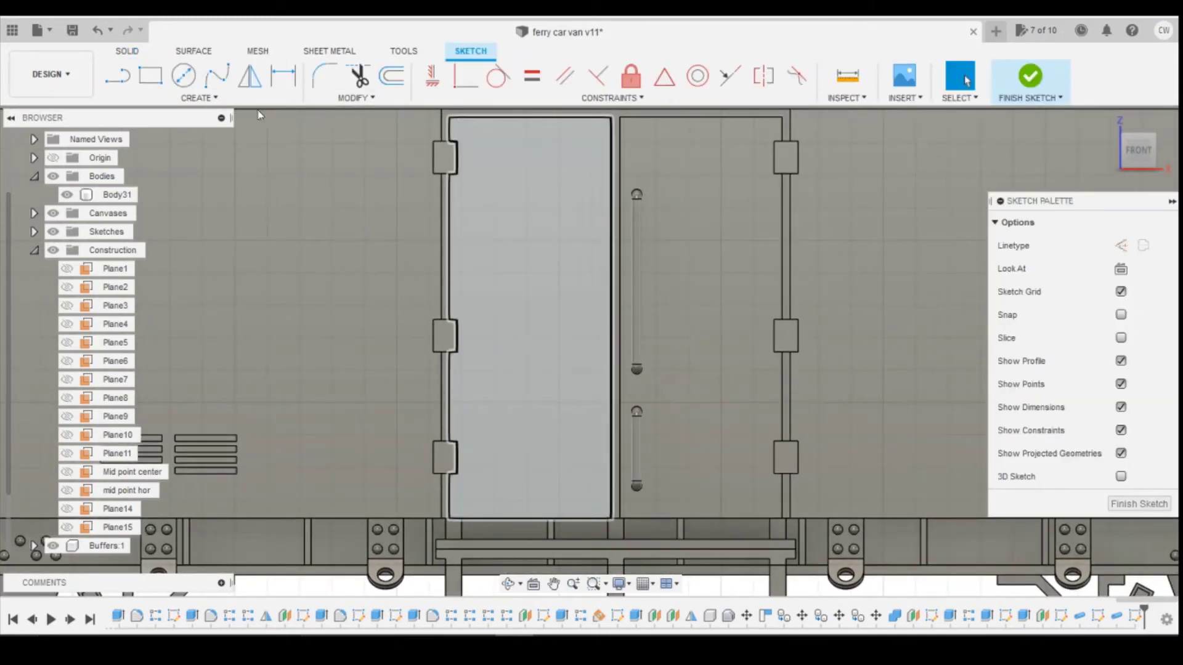
{"action": "left_click", "coordinate": [149, 75]}
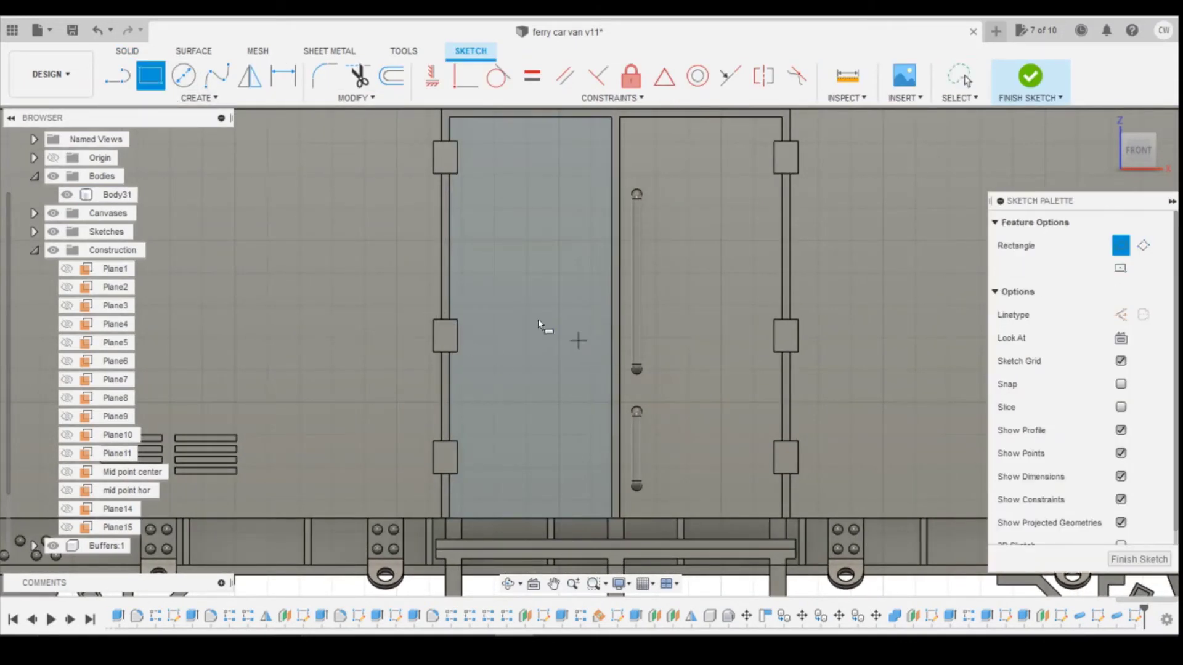
{"action": "scroll", "coordinate": [573, 342], "scroll_direction": "up", "scroll_amount": 3}
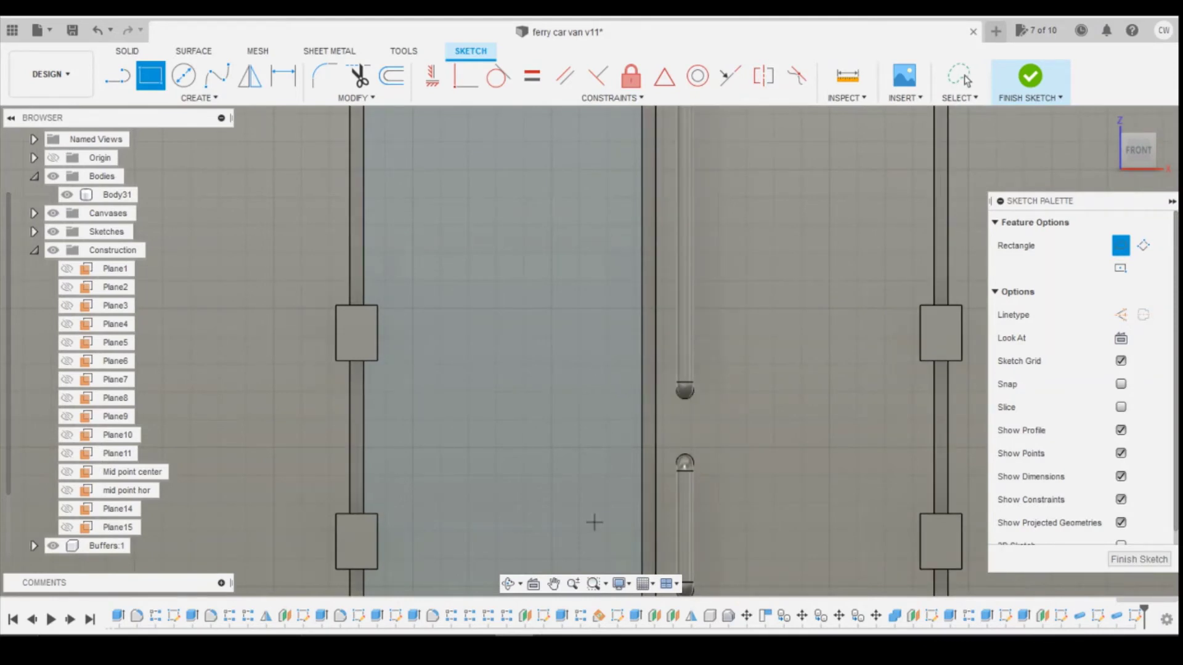
{"action": "left_click", "coordinate": [519, 592]}
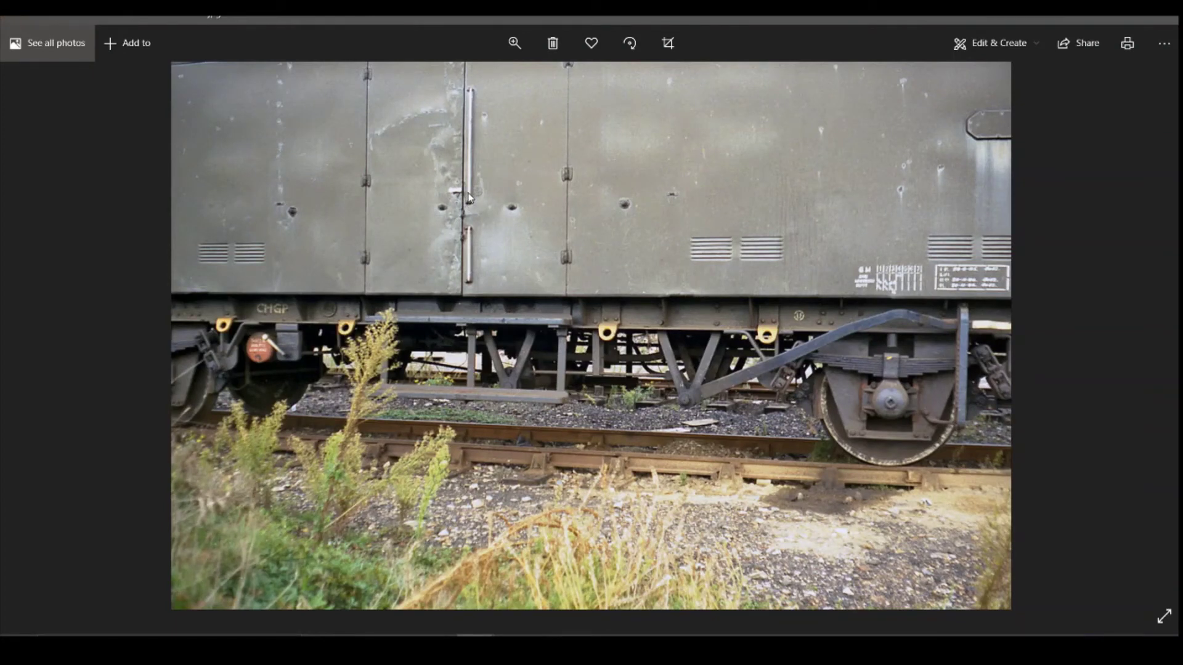
{"action": "key", "text": "alt+Tab"}
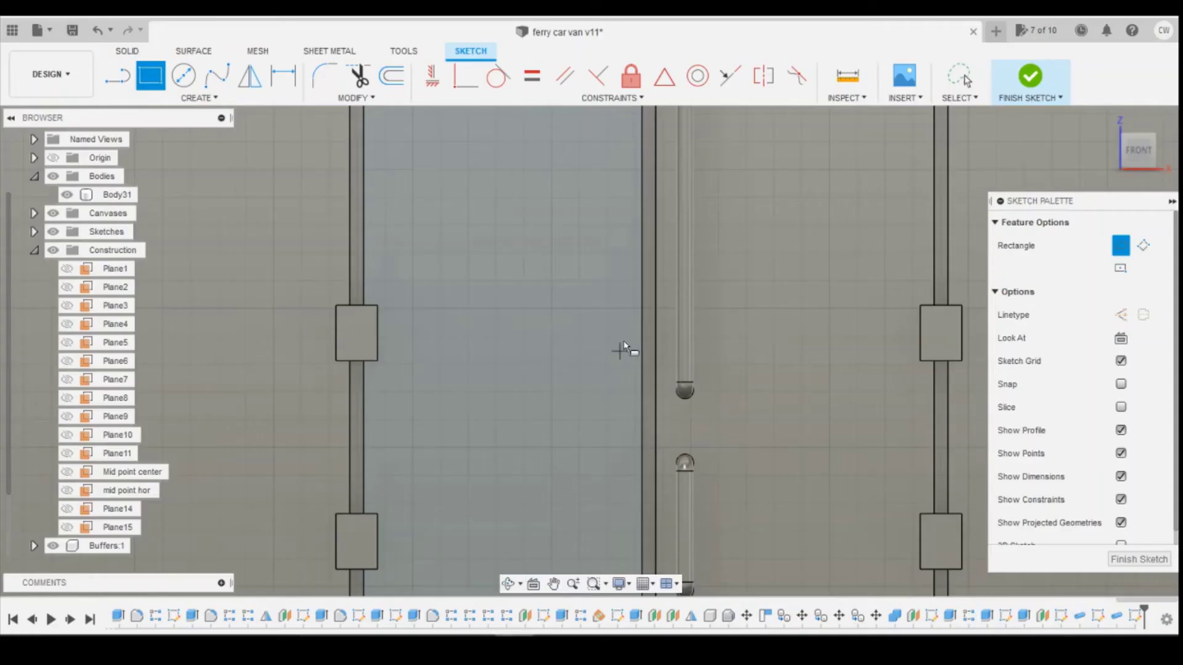
Step: Draw a 1.3 mm by 0.3 mm rectangle across the gap between the doors, just above the upper handle's lower end
{"action": "left_click", "coordinate": [589, 347]}
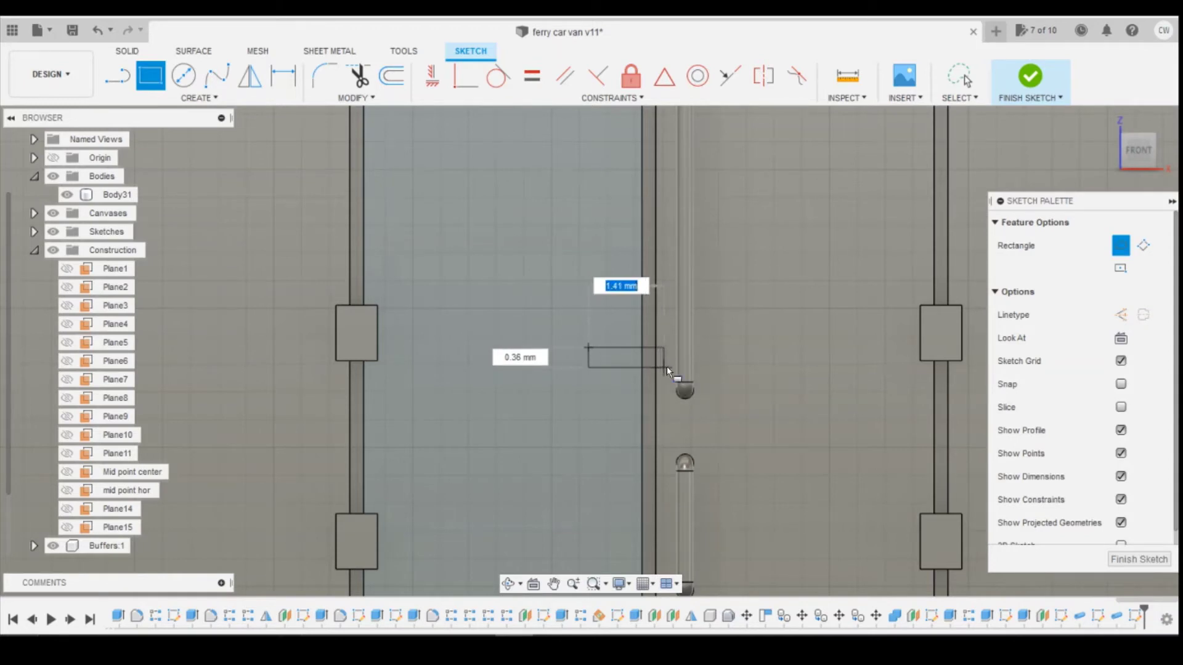
{"action": "type", "text": "1.2"}
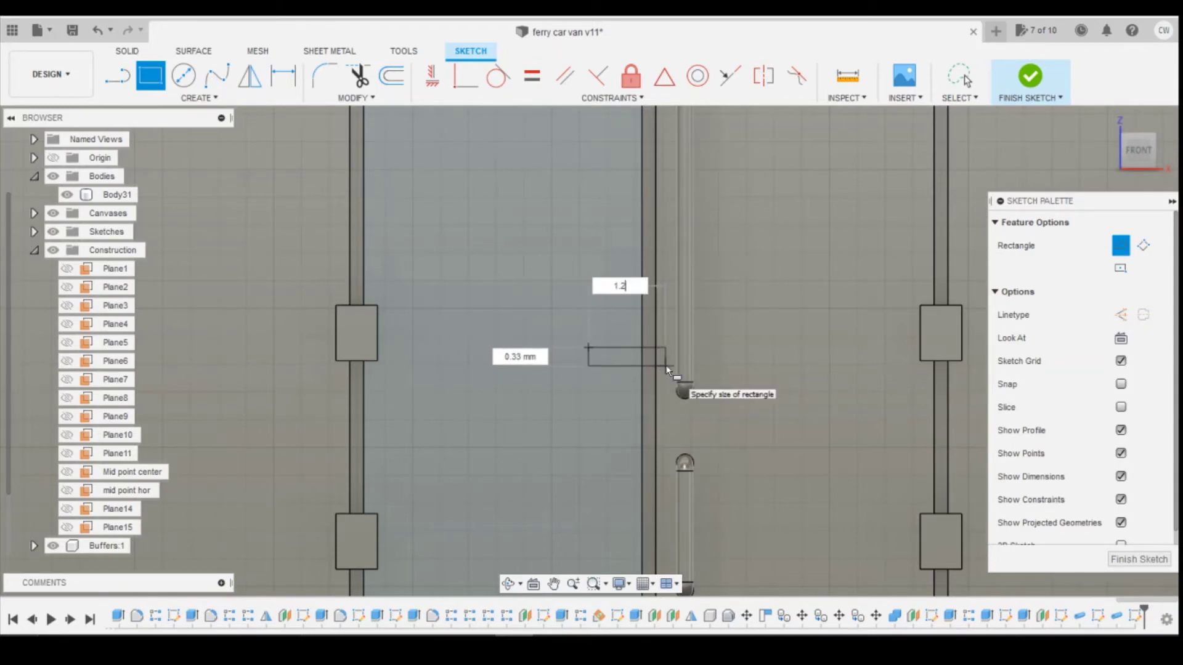
{"action": "key", "text": "Tab"}
{"action": "key", "text": "Tab"}
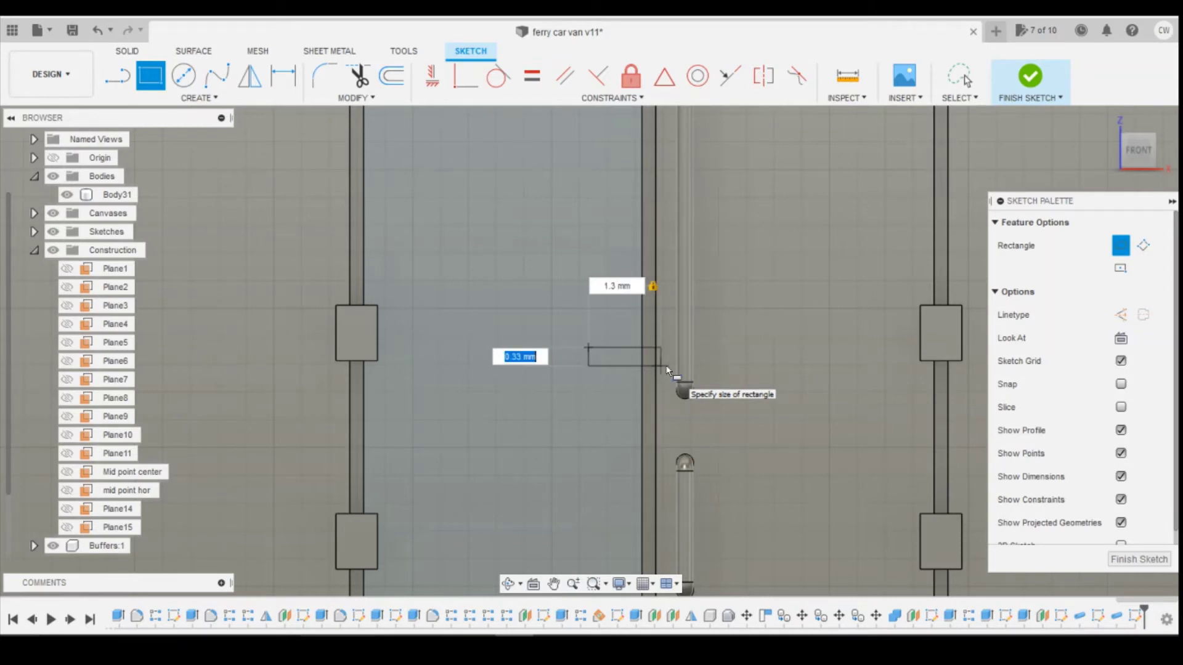
{"action": "type", "text": "0.3"}
{"action": "key", "text": "Tab"}
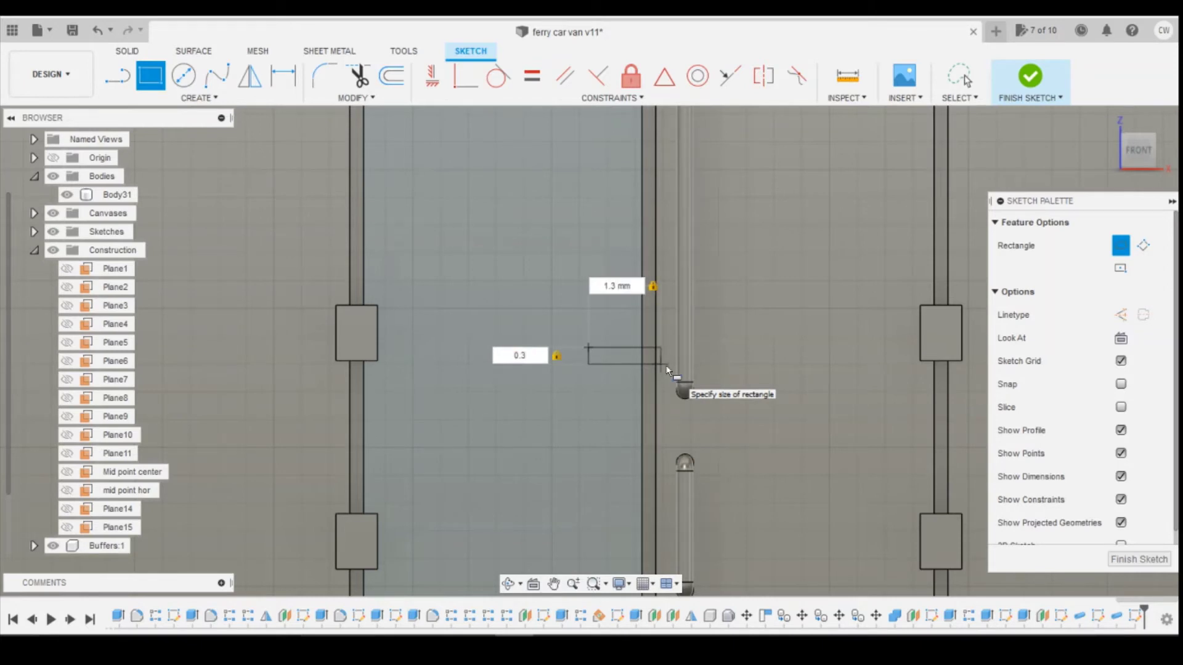
{"action": "key", "text": "Return"}
{"action": "key", "text": "Escape"}
Step: Dimension the rectangle's lower corner 5 mm above the bottom edge of the door
{"action": "scroll", "coordinate": [664, 341], "scroll_direction": "down", "scroll_amount": 3}
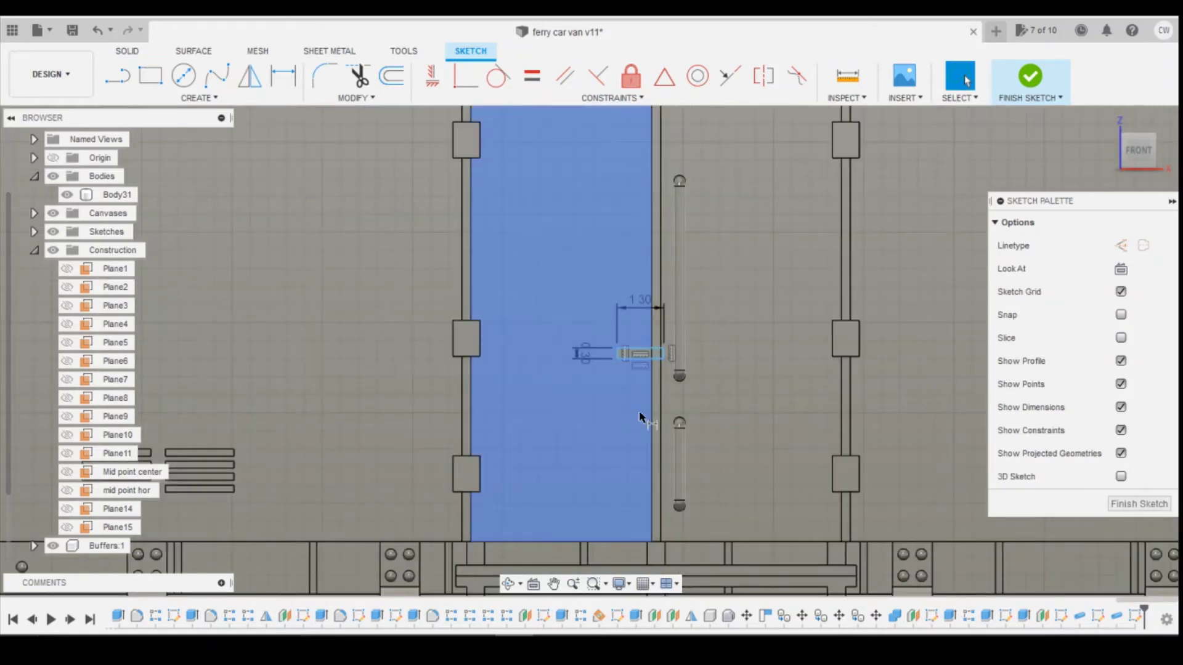
{"action": "key", "text": "d"}
{"action": "left_click", "coordinate": [616, 357]}
{"action": "left_click", "coordinate": [610, 541]}
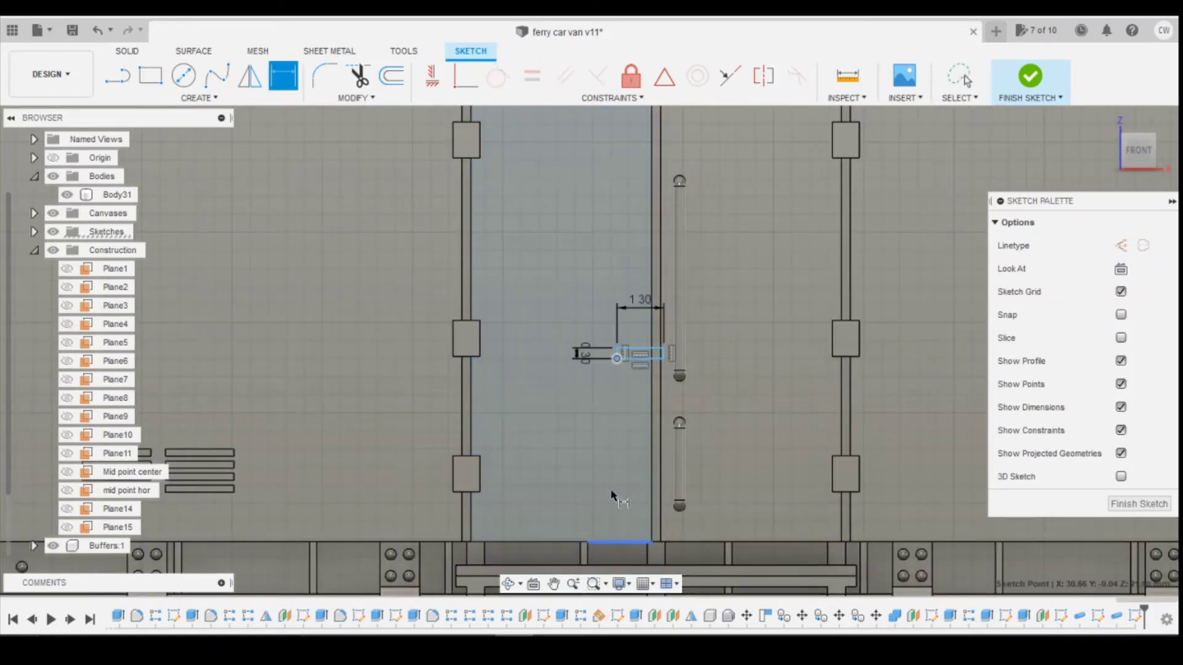
{"action": "left_click", "coordinate": [607, 475]}
{"action": "type", "text": "5"}
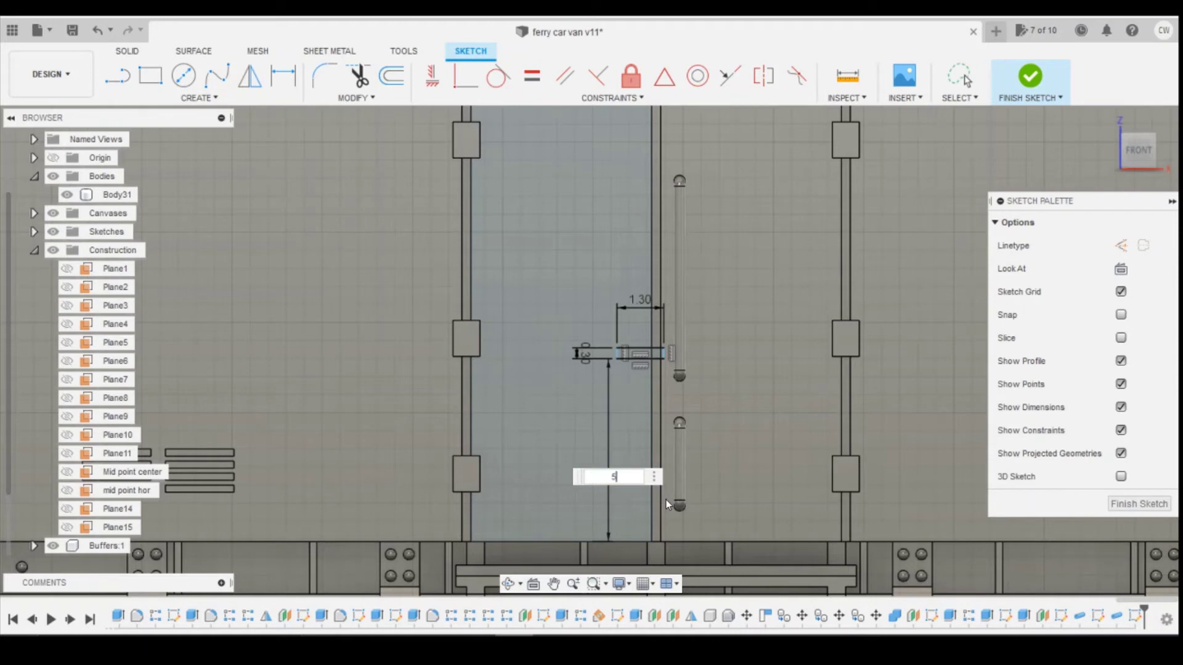
{"action": "key", "text": "Return"}
Step: Dimension the rectangle's near corner 4 mm horizontally from the hinge-side edge of the door
{"action": "left_click", "coordinate": [616, 361]}
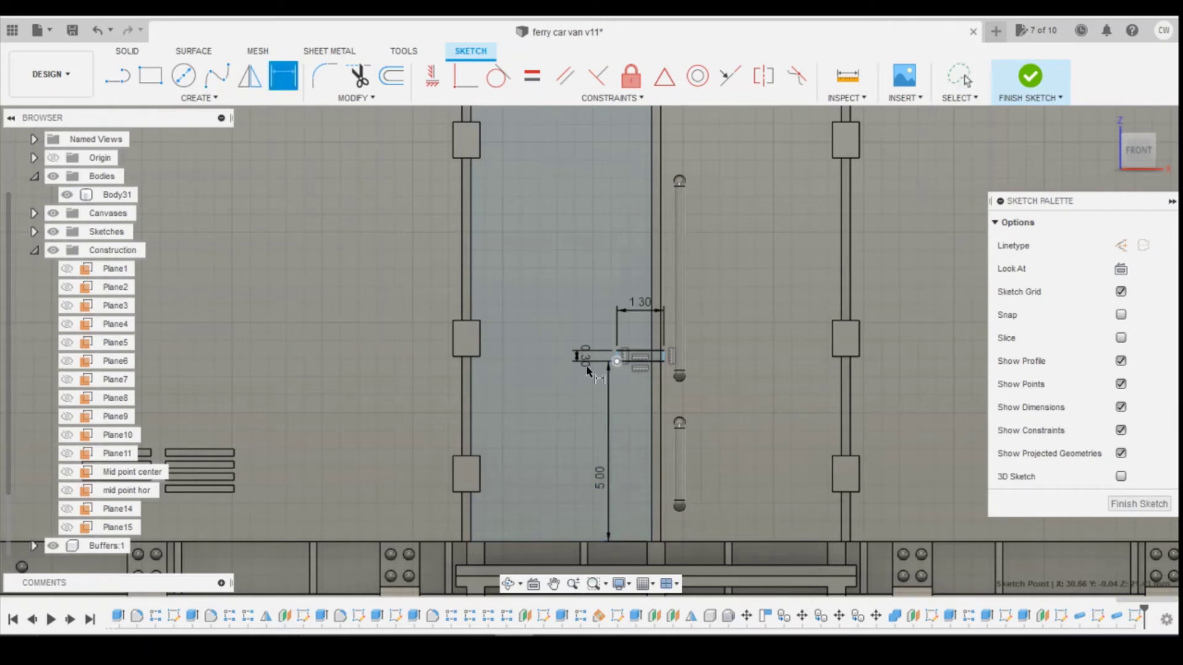
{"action": "left_click", "coordinate": [472, 400]}
{"action": "left_click", "coordinate": [550, 400]}
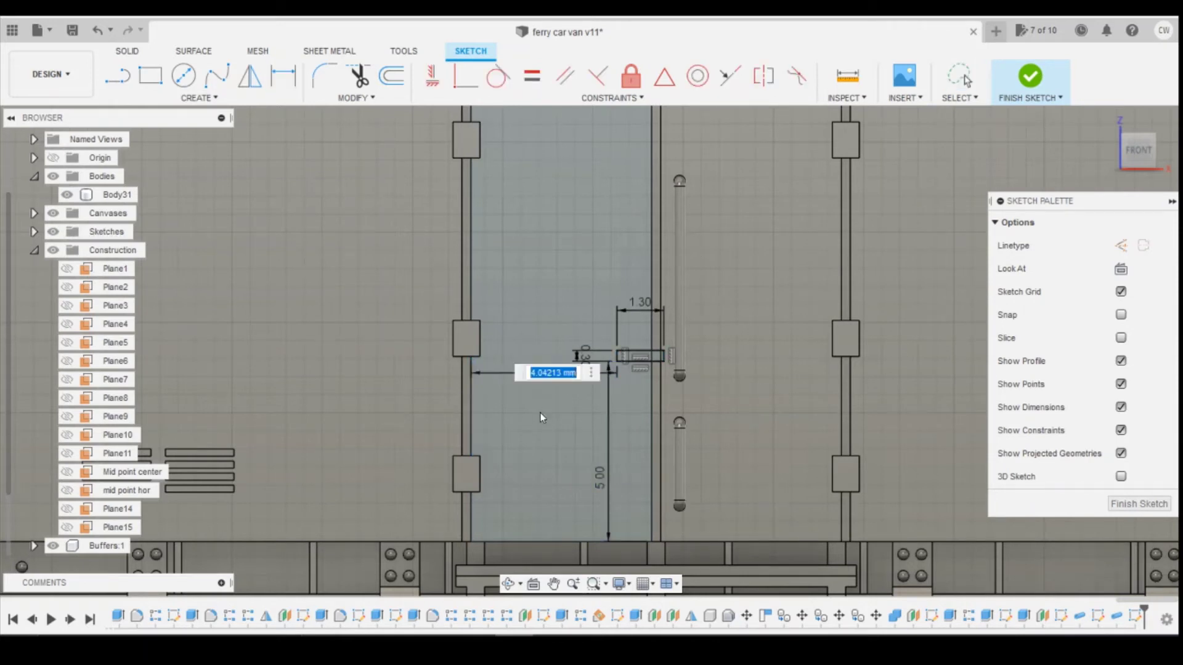
{"action": "type", "text": "4"}
{"action": "key", "text": "Return"}
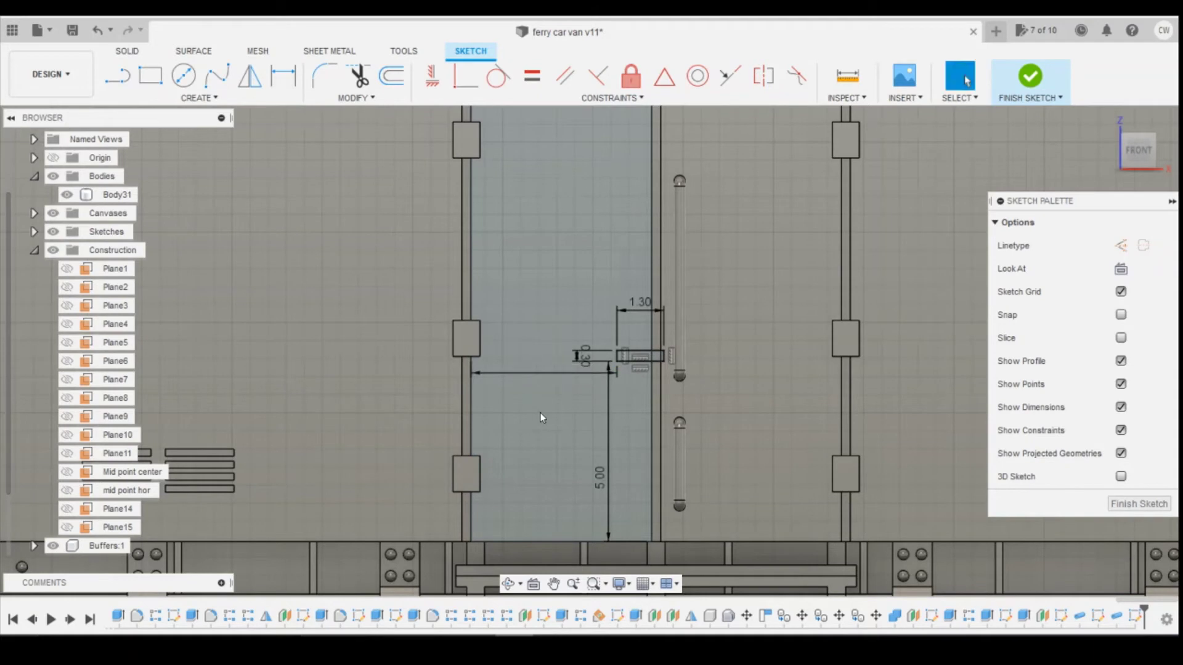
{"action": "scroll", "coordinate": [653, 356], "scroll_direction": "up", "scroll_amount": 5}
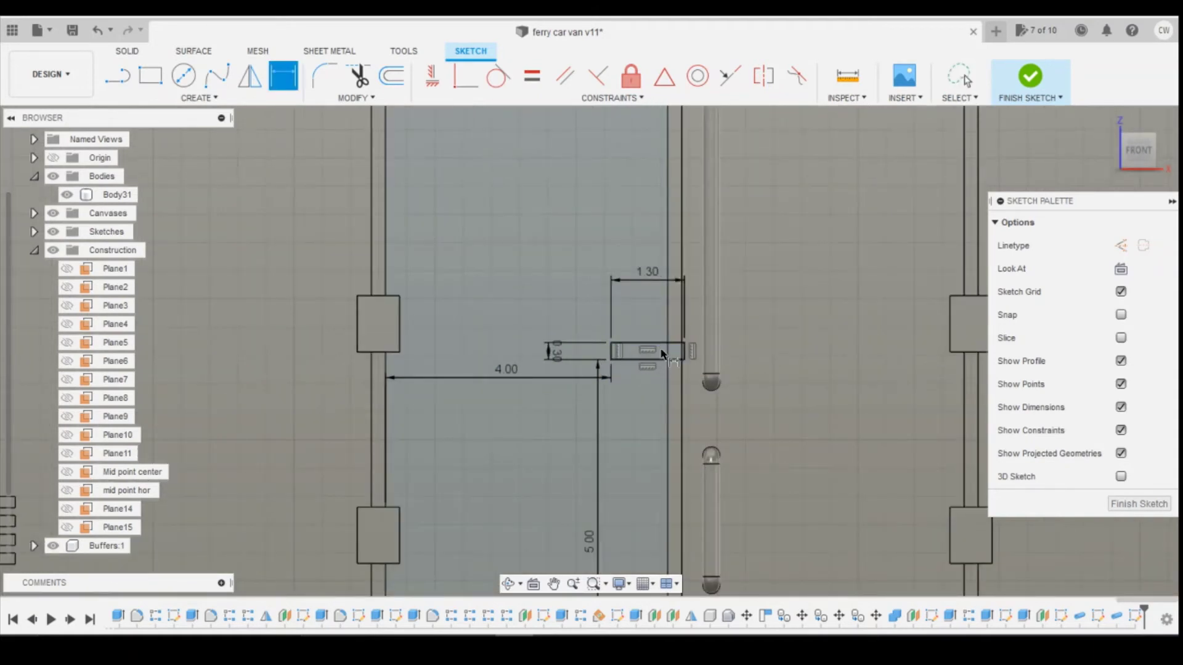
{"action": "key", "text": "Escape"}
Step: Extrude both rectangle profiles to two sides, 0.40 mm outward and 0.50 mm into the van, joined to the body
{"action": "left_click", "coordinate": [663, 355]}
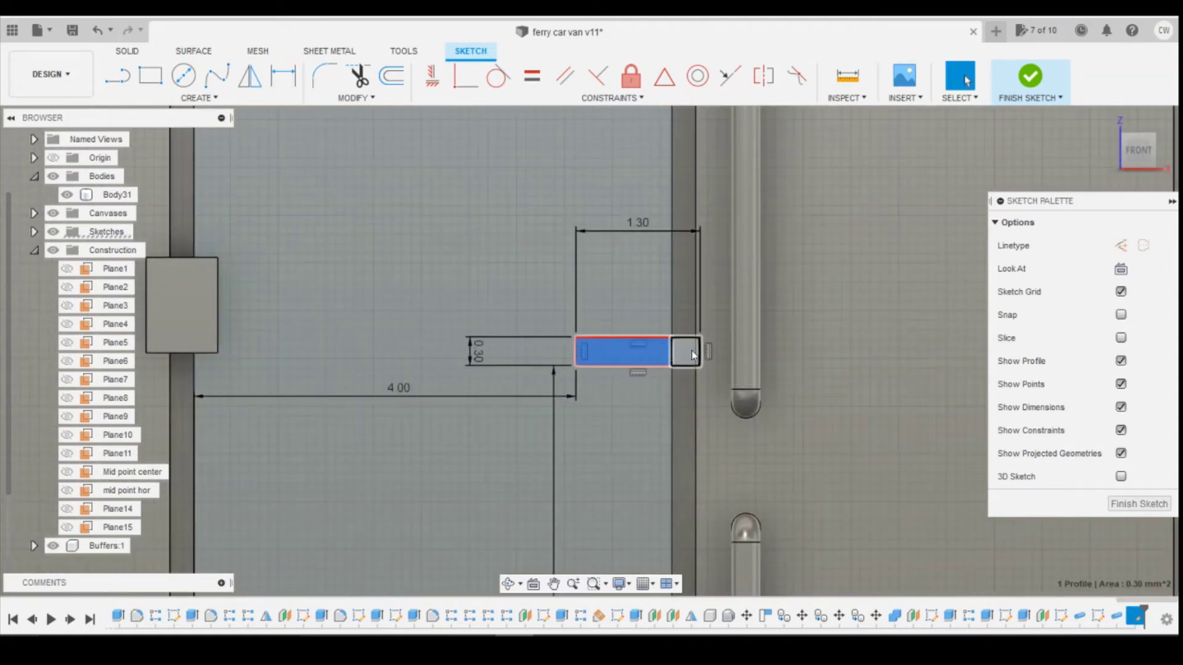
{"action": "left_click", "coordinate": [690, 355]}
{"action": "right_click", "coordinate": [691, 356]}
{"action": "left_click", "coordinate": [687, 418]}
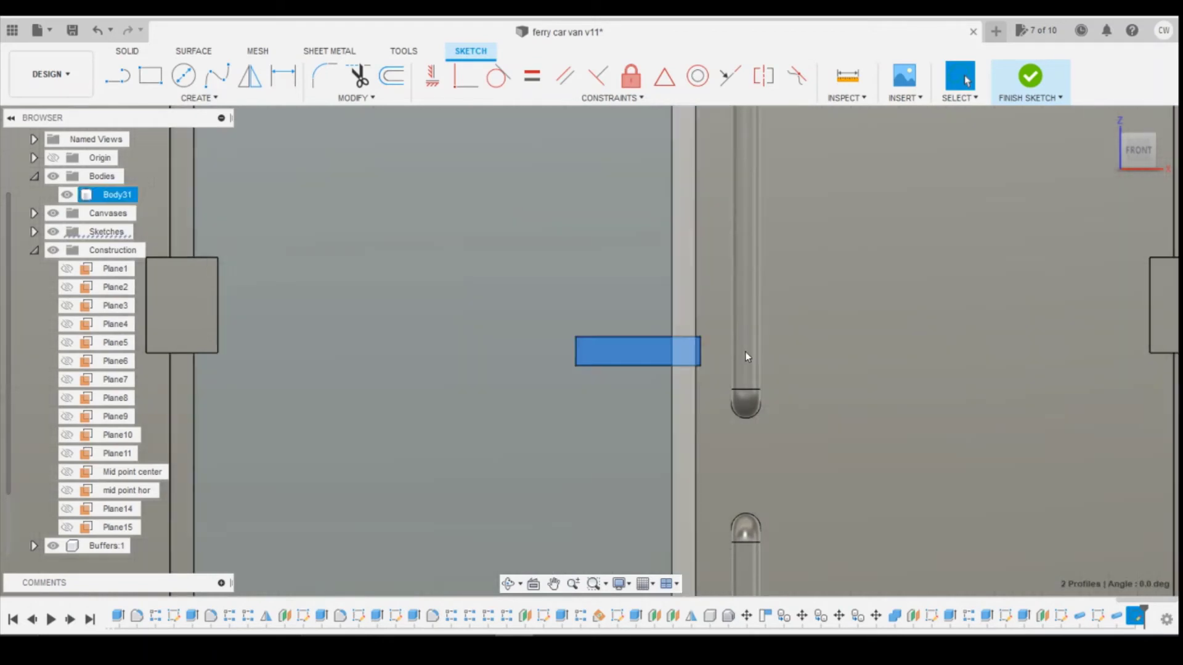
{"action": "left_click", "coordinate": [1102, 292]}
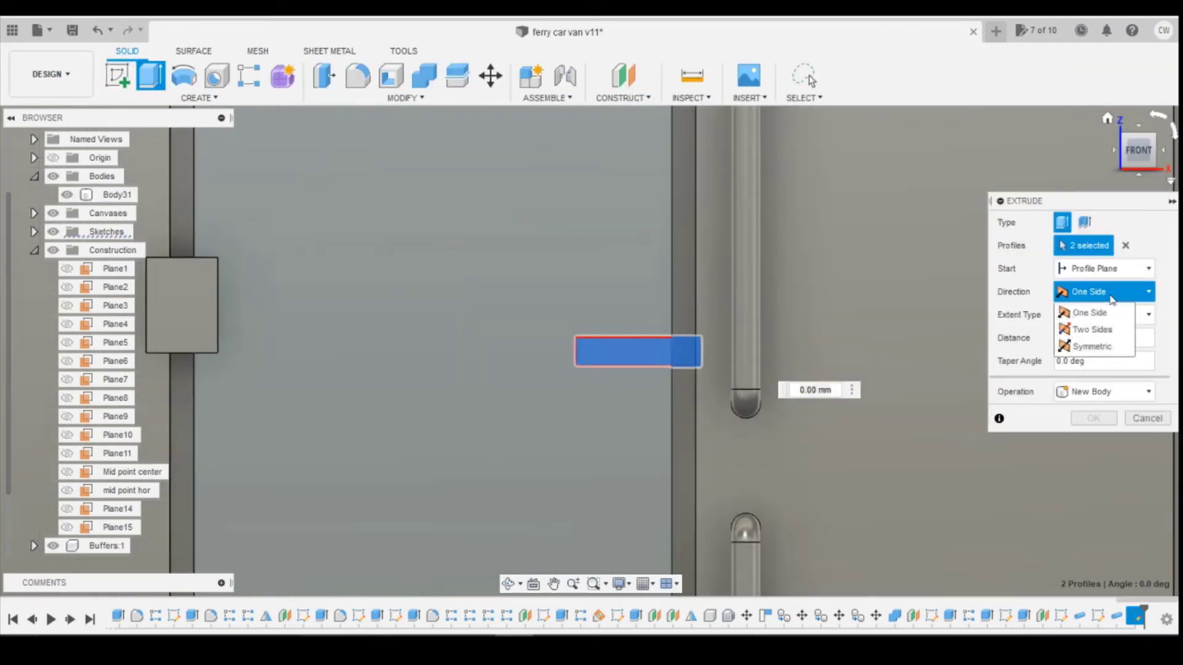
{"action": "left_click", "coordinate": [1086, 325]}
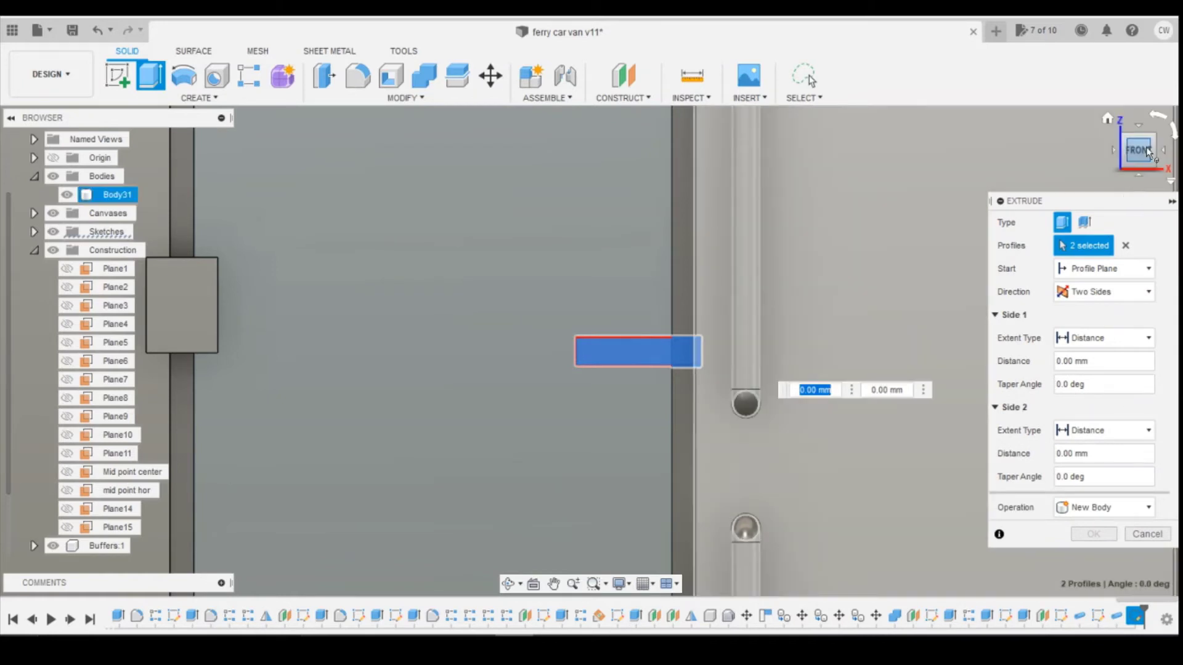
{"action": "left_click_drag", "start_coordinate": [1139, 150], "coordinate": [1126, 158]}
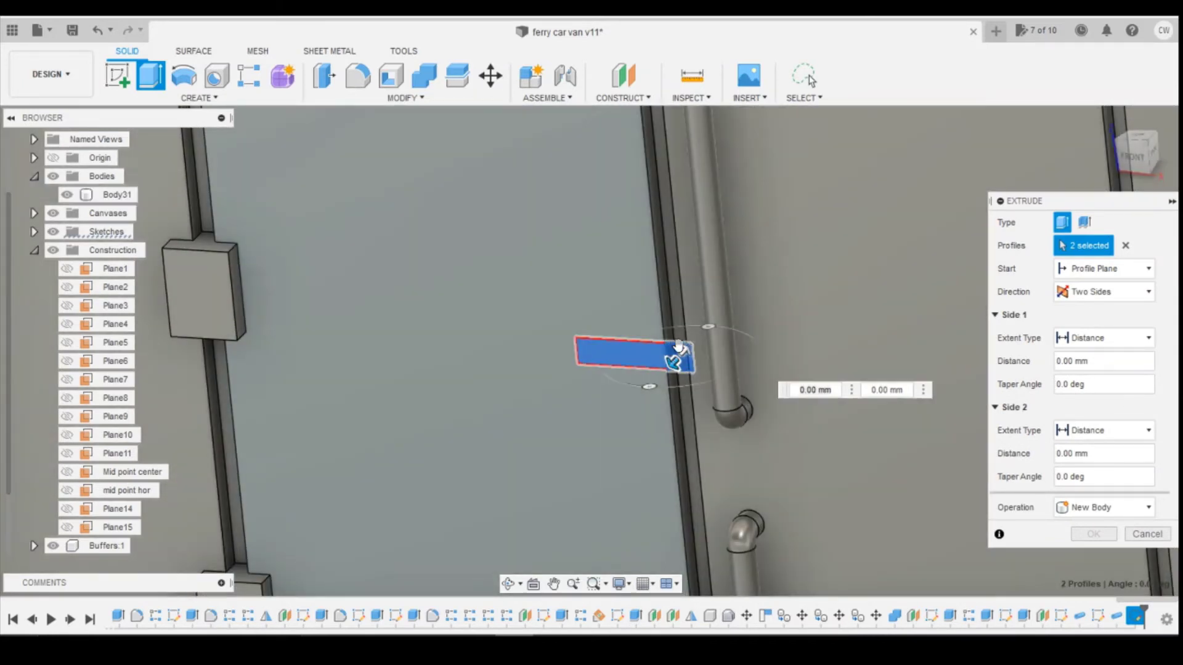
{"action": "left_click_drag", "start_coordinate": [677, 355], "coordinate": [702, 332]}
{"action": "left_click", "coordinate": [1084, 507]}
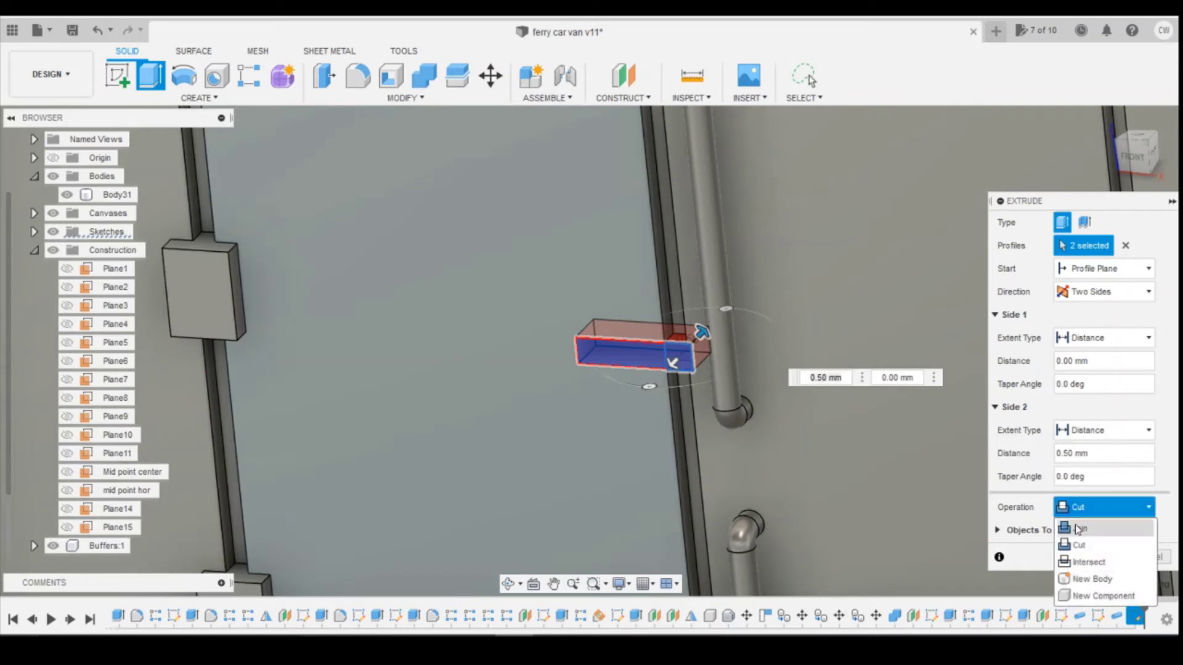
{"action": "left_click", "coordinate": [1080, 524]}
{"action": "left_click_drag", "start_coordinate": [671, 364], "coordinate": [658, 377]}
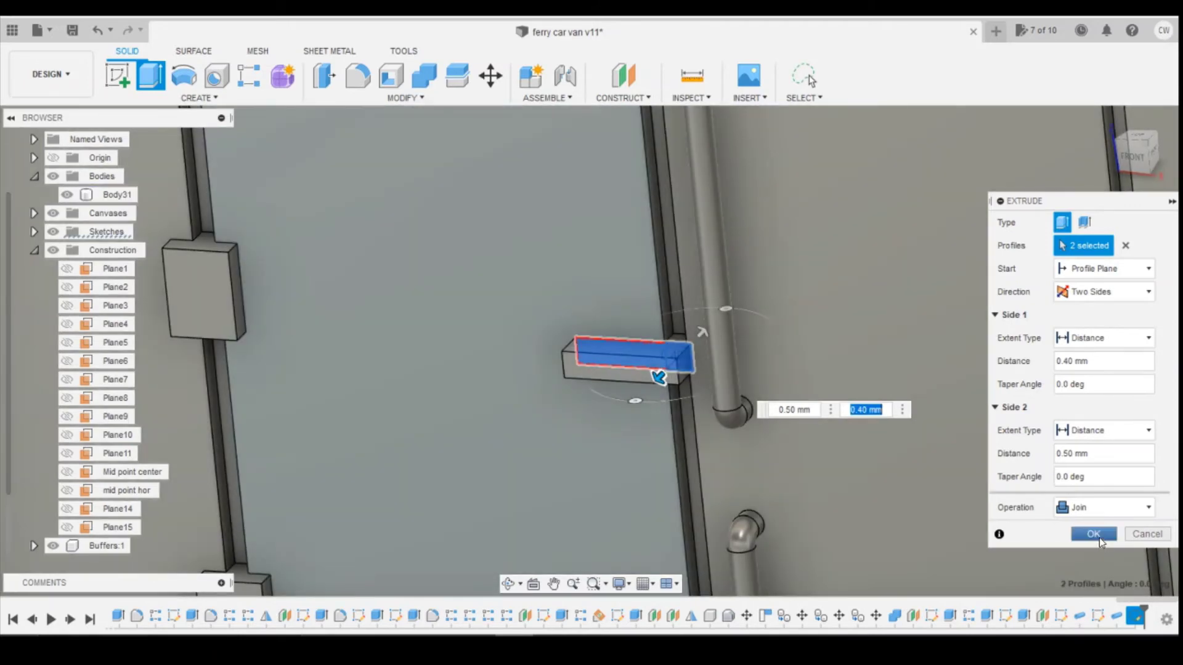
{"action": "left_click", "coordinate": [1094, 534]}
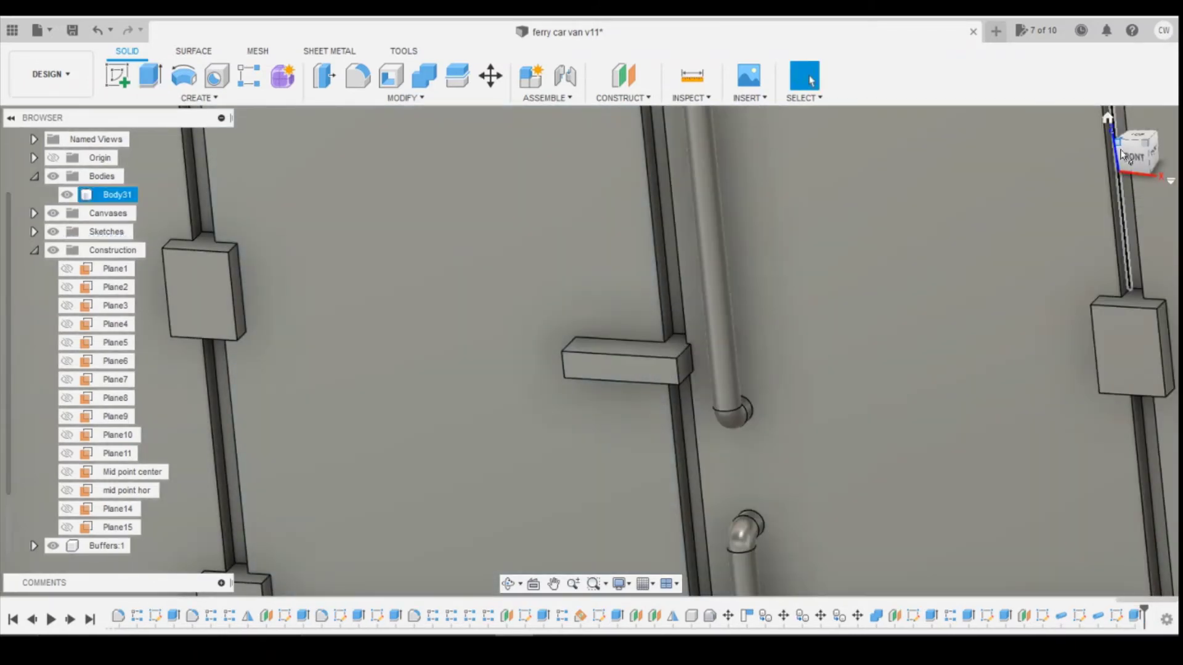
Step: Fillet the four short corner edges of the latch block with a 0.15 mm radius to round its ends
{"action": "left_click_drag", "start_coordinate": [1135, 160], "coordinate": [1164, 141]}
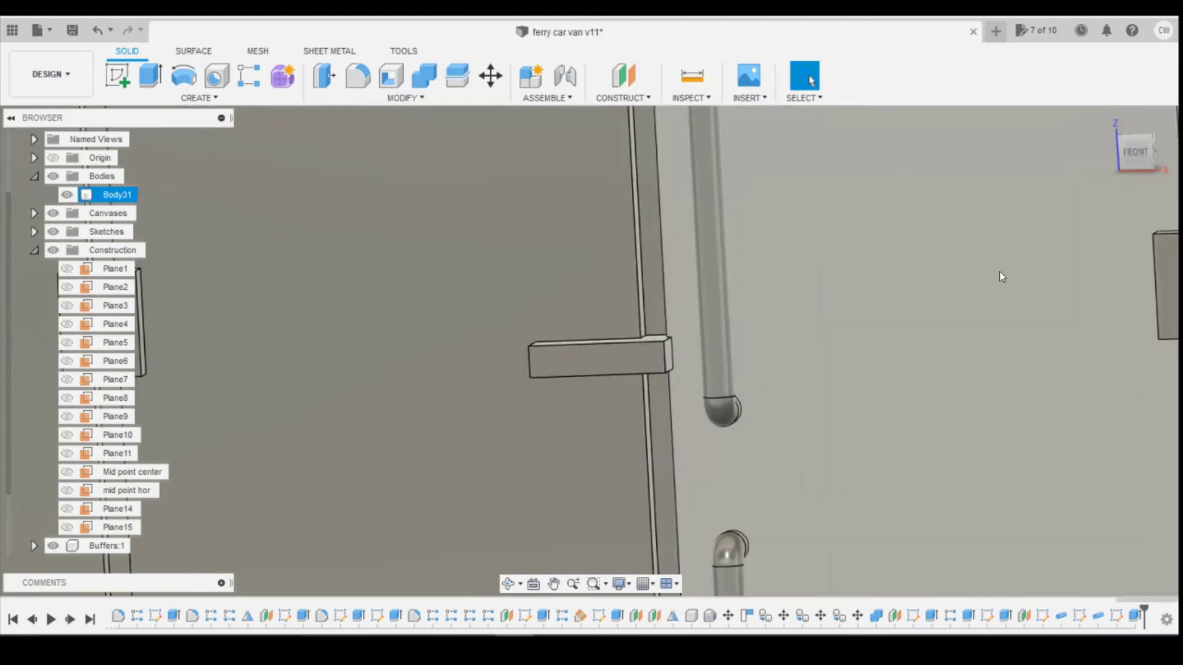
{"action": "scroll", "coordinate": [1000, 271], "scroll_direction": "up", "scroll_amount": 2}
{"action": "mouse_move", "coordinate": [582, 348]}
{"action": "middle_mouse_down", "text": "shift"}
{"action": "mouse_move", "coordinate": [608, 369]}
{"action": "mouse_move", "coordinate": [578, 365]}
{"action": "middle_mouse_up", "text": "shift"}
{"action": "left_click", "coordinate": [581, 372]}
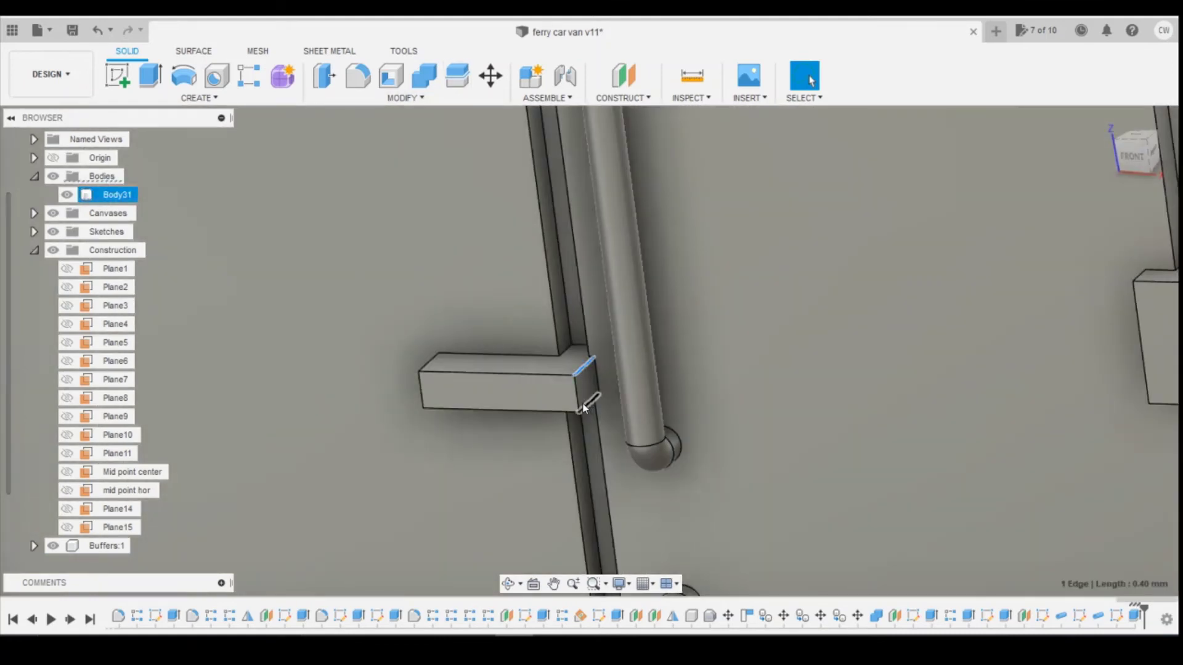
{"action": "left_click", "coordinate": [585, 405], "text": "ctrl"}
{"action": "left_click", "coordinate": [430, 361], "text": "ctrl"}
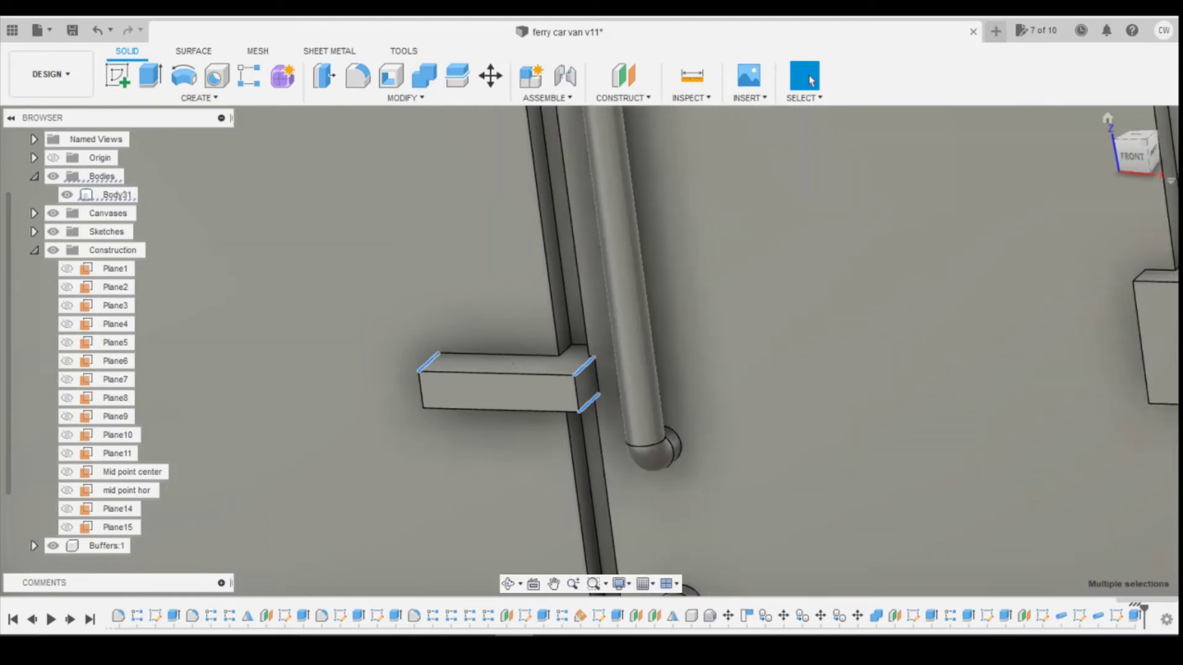
{"action": "middle_click_drag", "start_coordinate": [592, 351], "coordinate": [638, 365], "text": "shift"}
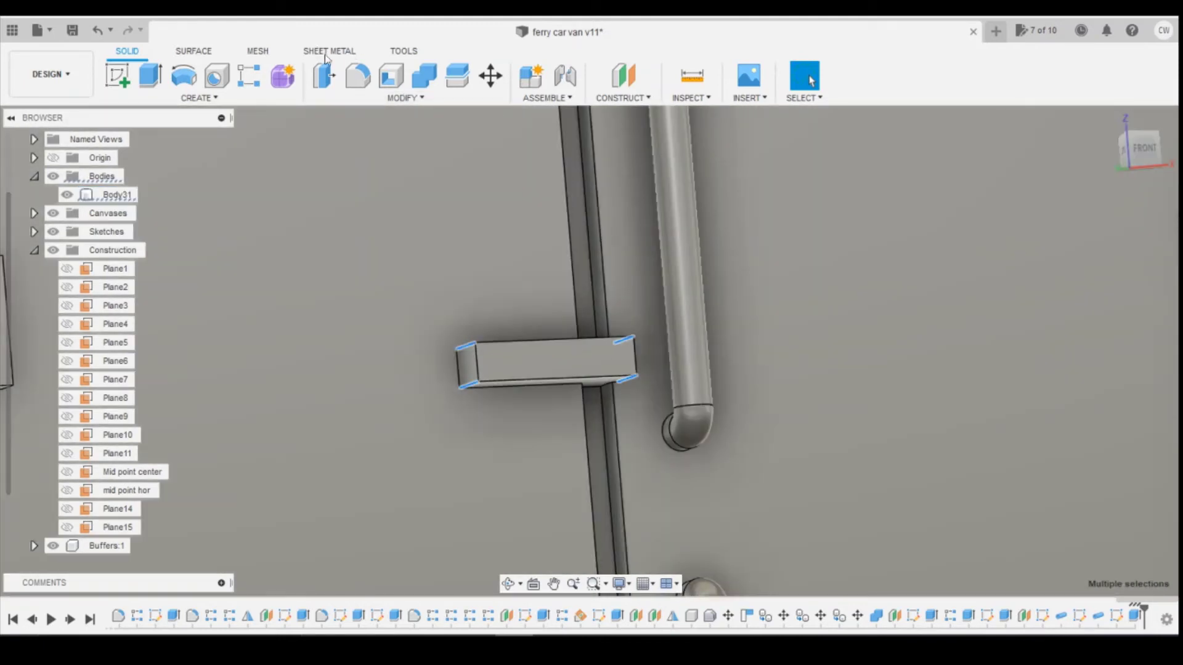
{"action": "left_click", "coordinate": [358, 76]}
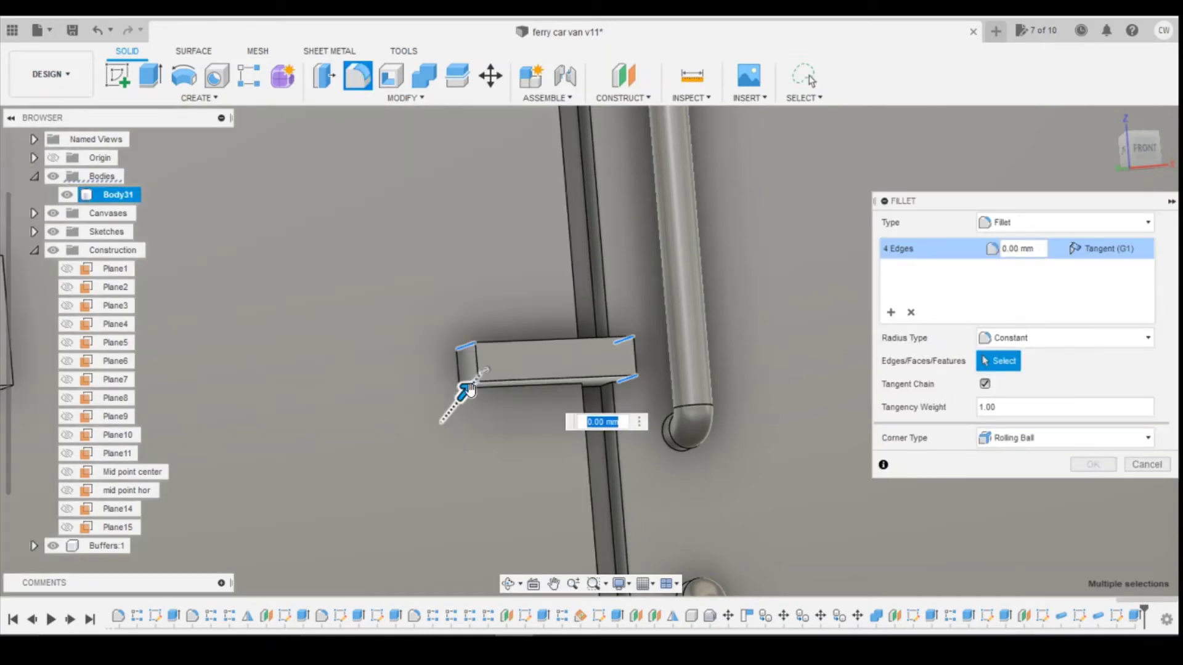
{"action": "left_click_drag", "start_coordinate": [464, 391], "coordinate": [477, 387]}
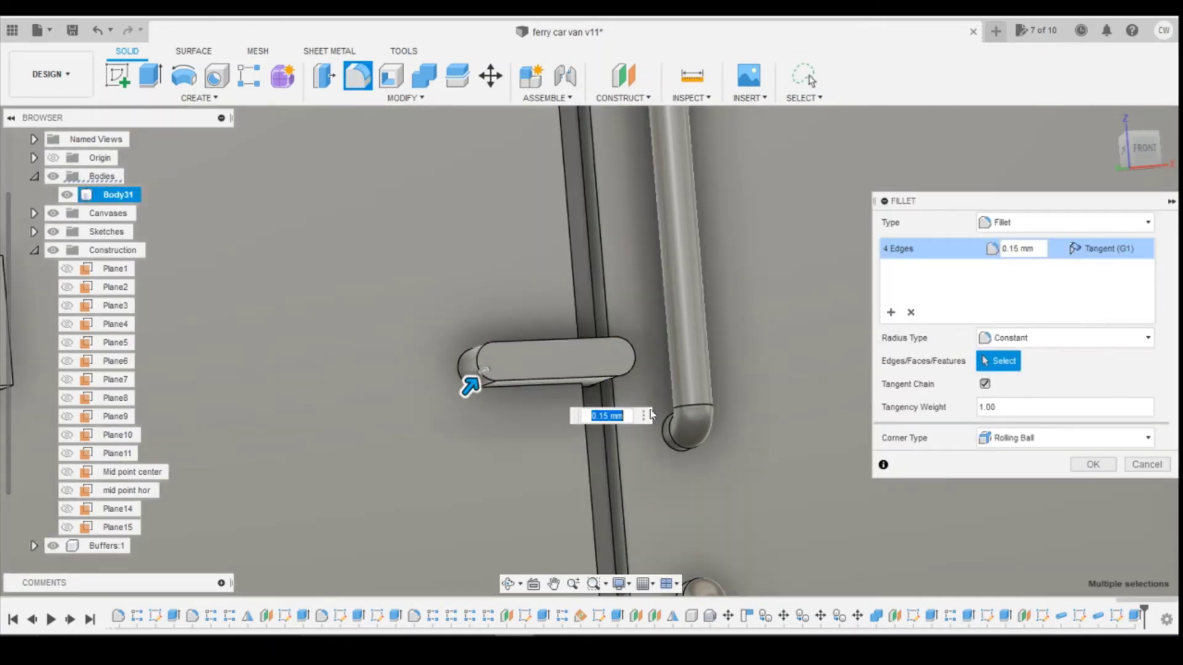
{"action": "left_click", "coordinate": [1073, 469]}
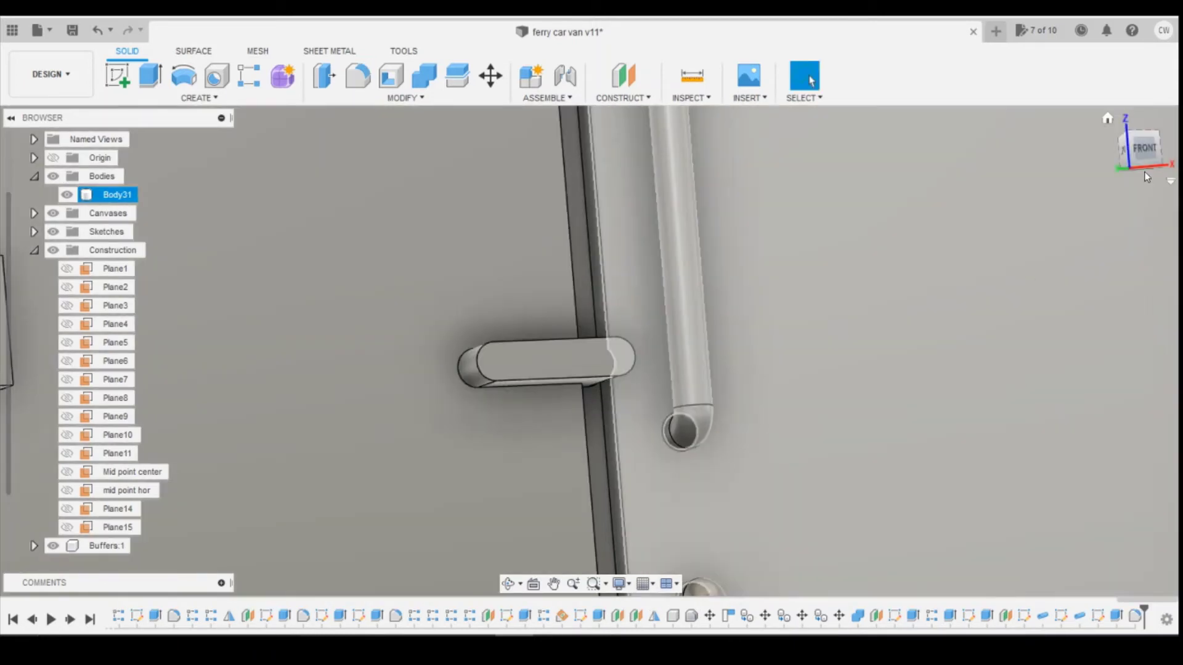
Step: Inspect the finished door latch from several angles and on the whole van, comparing it with the reference photo
{"action": "left_click", "coordinate": [1143, 159]}
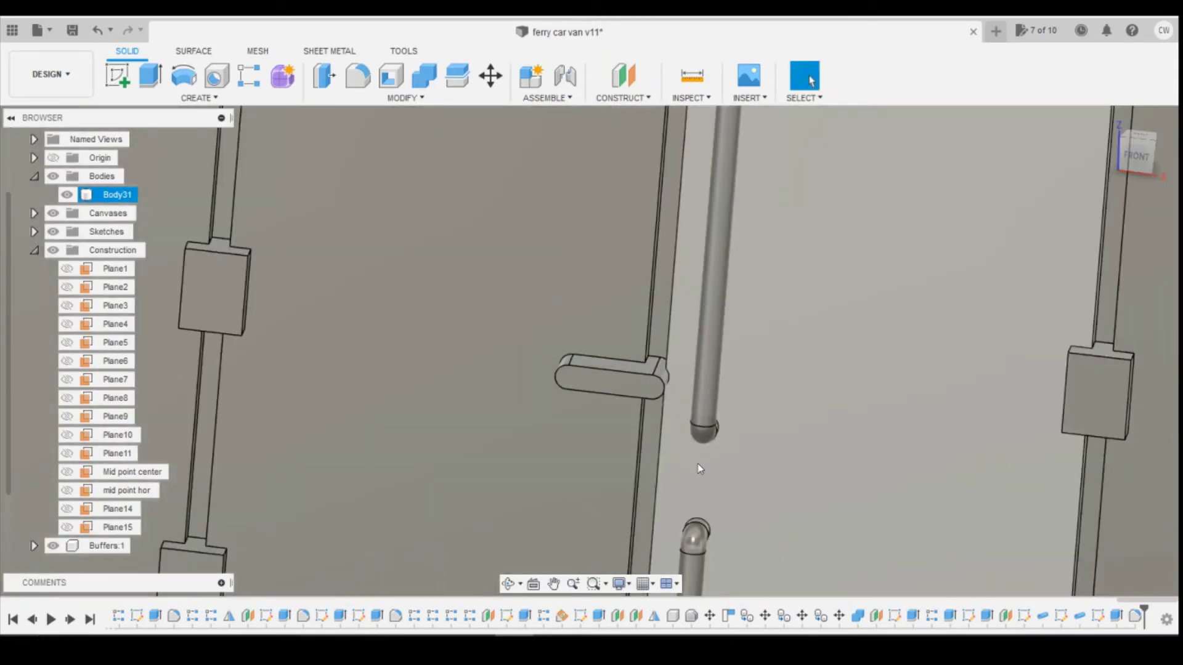
{"action": "scroll", "coordinate": [734, 451], "scroll_direction": "down", "scroll_amount": 3}
{"action": "middle_click_drag", "start_coordinate": [589, 343], "coordinate": [644, 351], "text": "shift"}
{"action": "left_click", "coordinate": [1144, 154]}
{"action": "key", "text": "alt+Tab"}
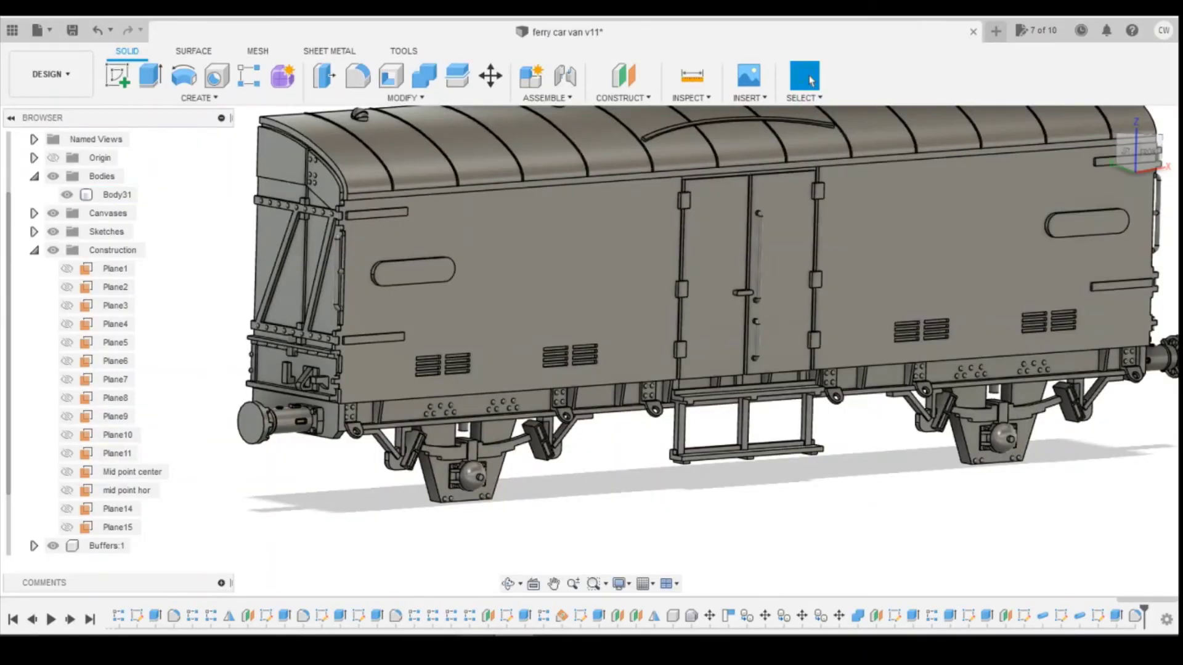
{"action": "left_click", "coordinate": [567, 576]}
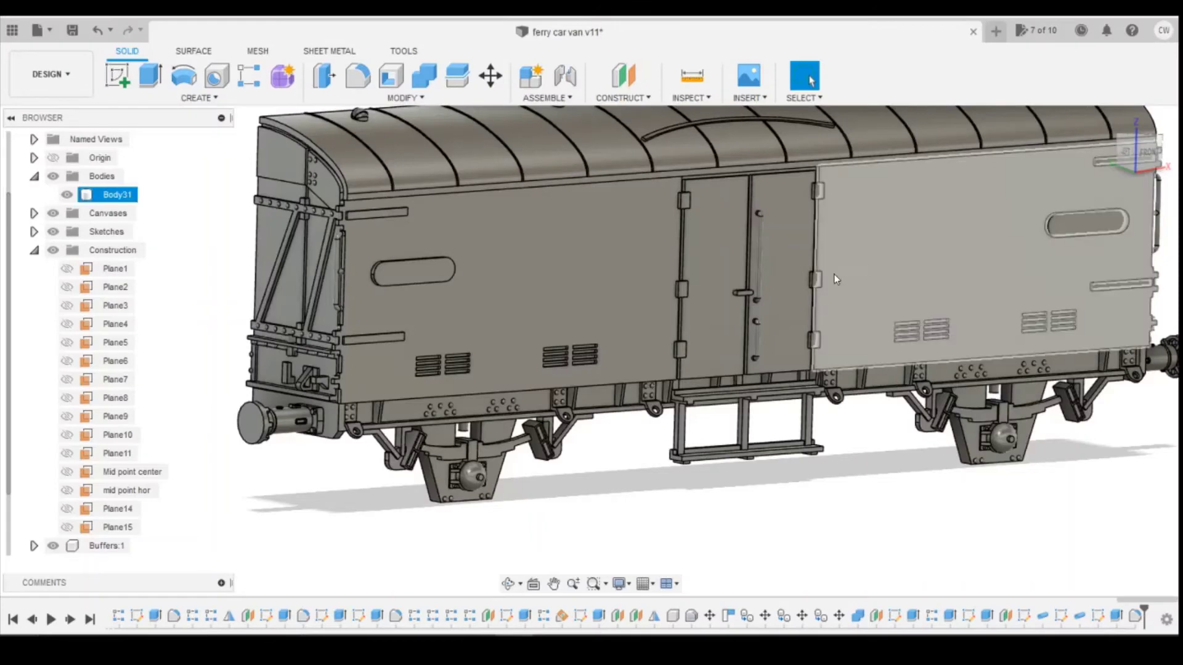
Step: Start a sketch on the left door's face and draw a 0.3 mm diameter circle just below the latch
{"action": "scroll", "coordinate": [834, 275], "scroll_direction": "up", "scroll_amount": 5}
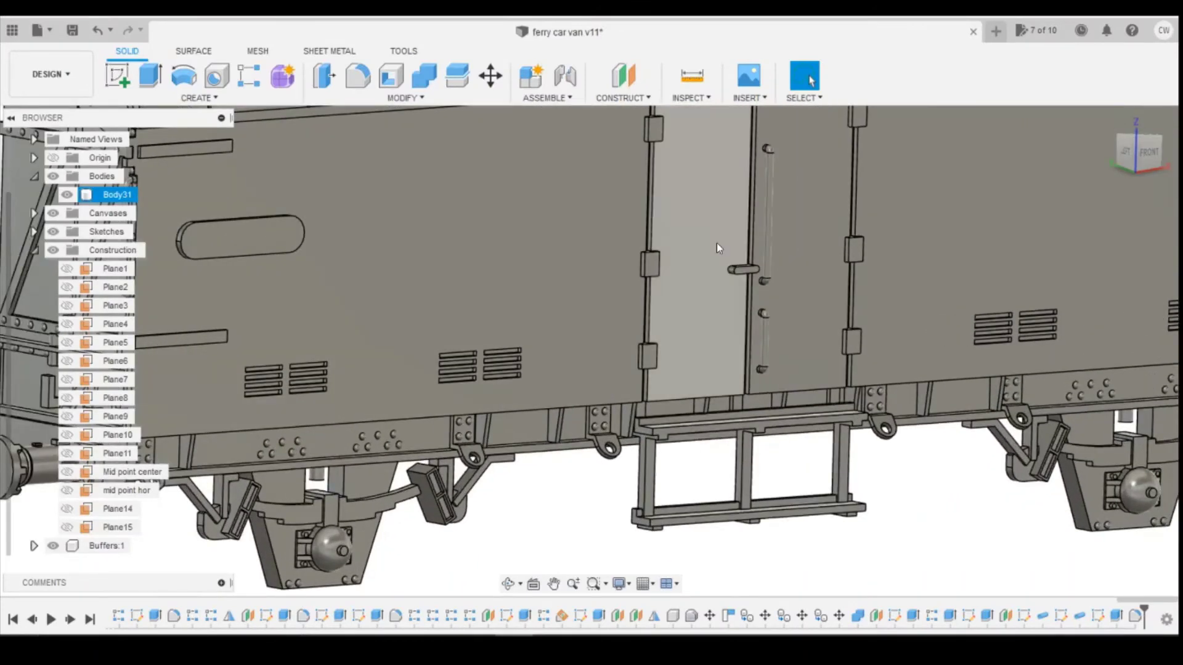
{"action": "left_click", "coordinate": [117, 75]}
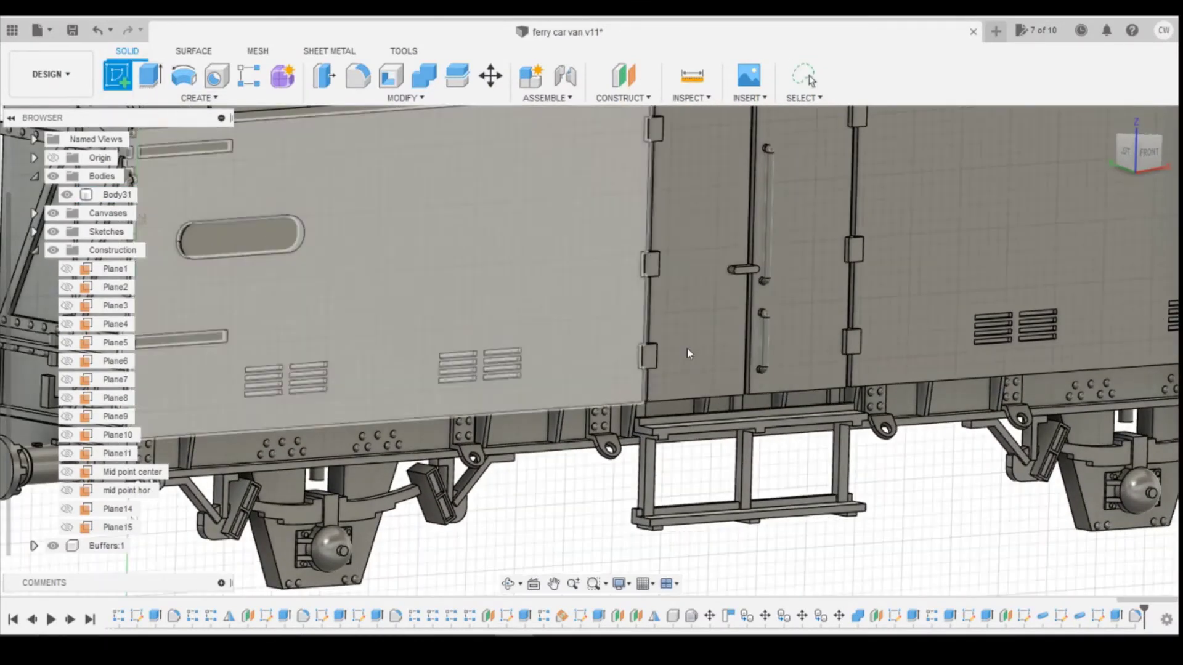
{"action": "left_click", "coordinate": [727, 376]}
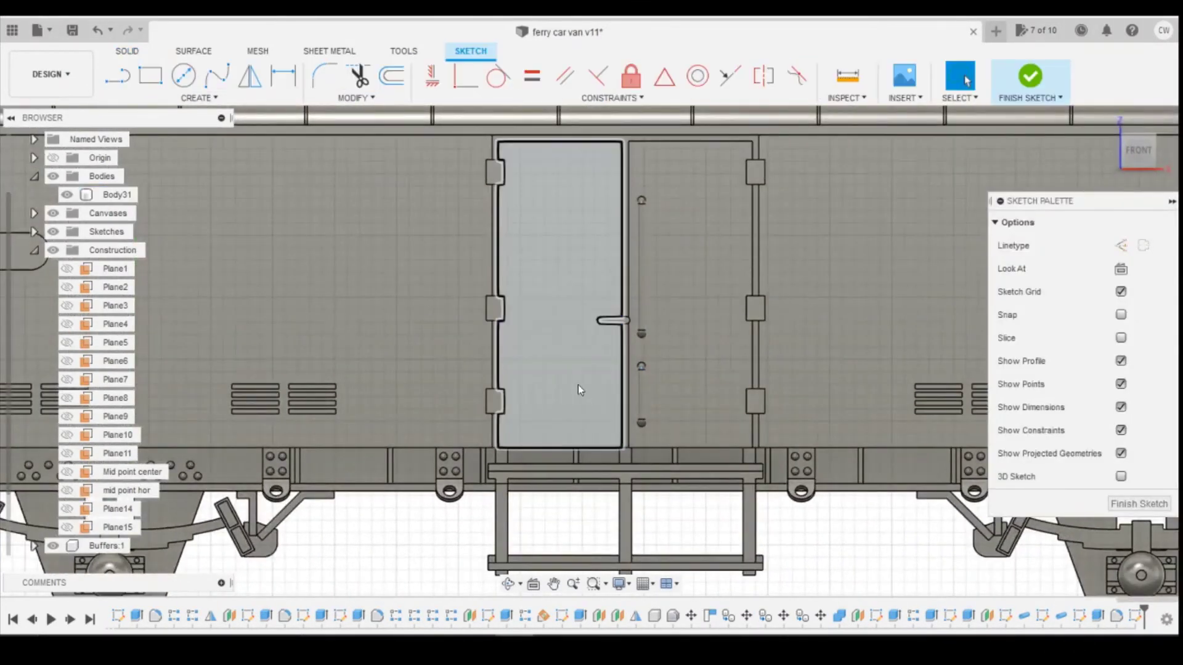
{"action": "key", "text": "c"}
{"action": "scroll", "coordinate": [557, 350], "scroll_direction": "up", "scroll_amount": 4}
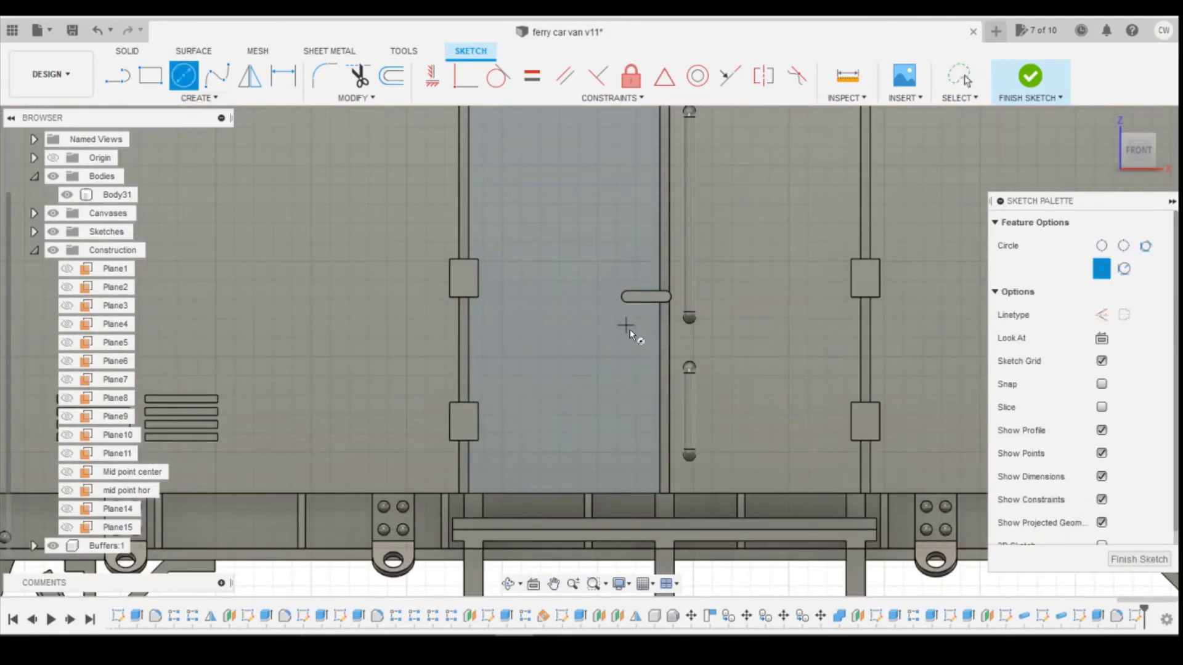
{"action": "left_click", "coordinate": [626, 326]}
{"action": "type", "text": "0.3"}
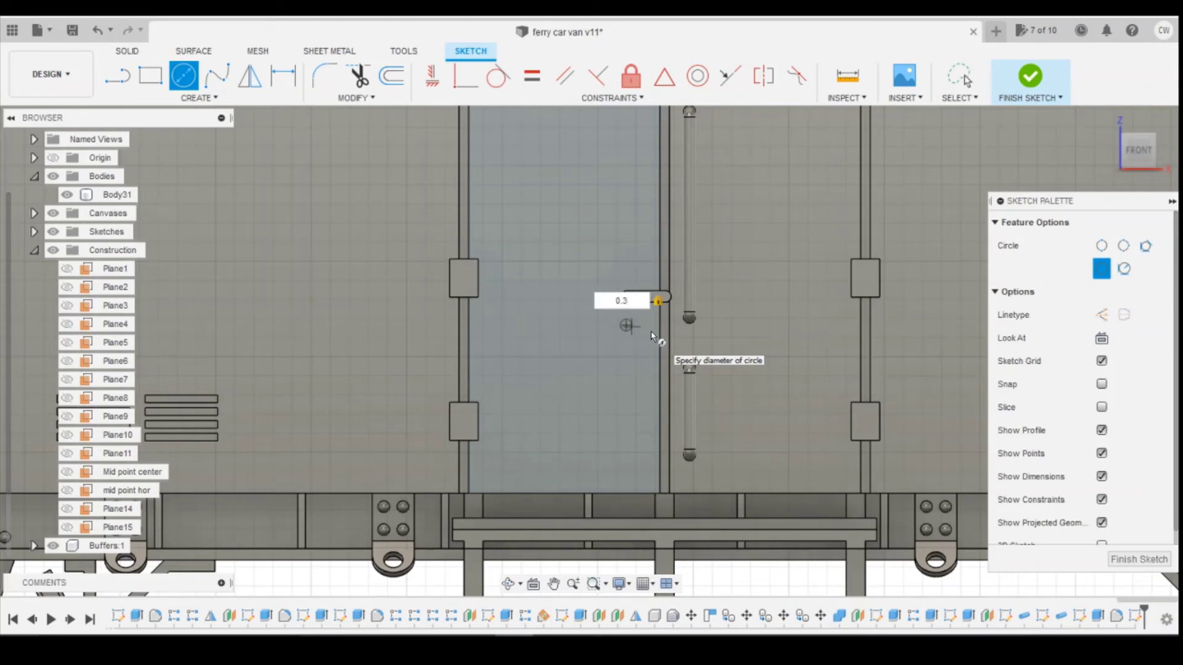
{"action": "key", "text": "Return"}
{"action": "key", "text": "Escape"}
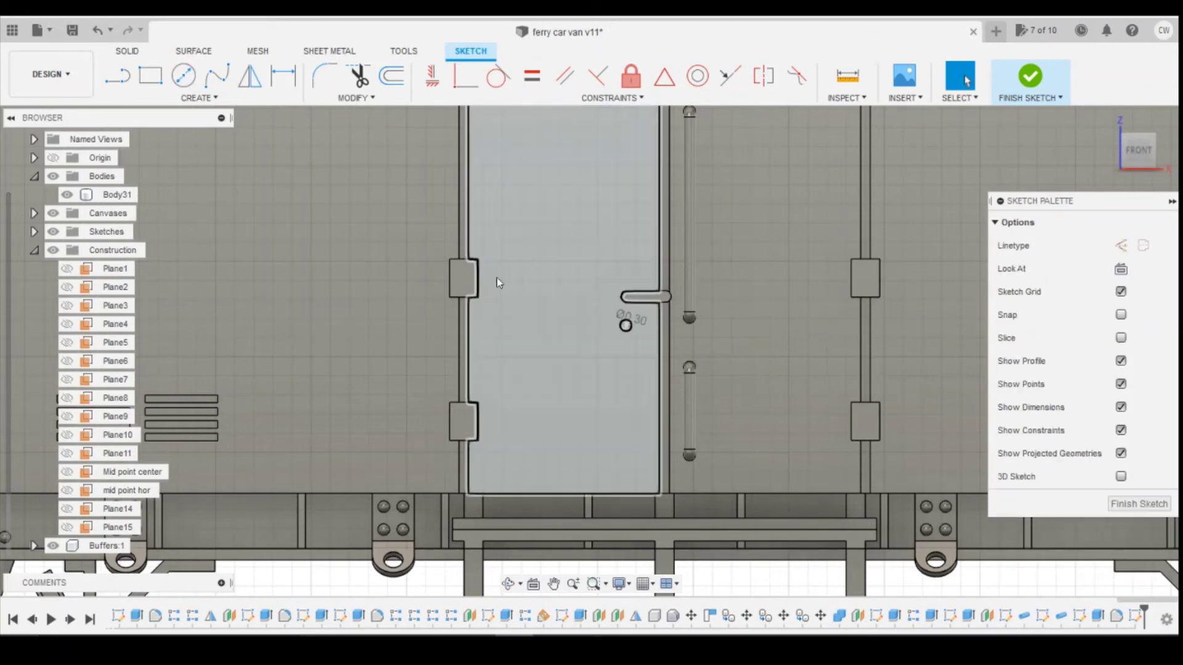
Step: Set the diameter of the circle below the latch to 0.5 mm
{"action": "scroll", "coordinate": [581, 341], "scroll_direction": "up", "scroll_amount": 2}
{"action": "scroll", "coordinate": [620, 357], "scroll_direction": "down", "scroll_amount": 2}
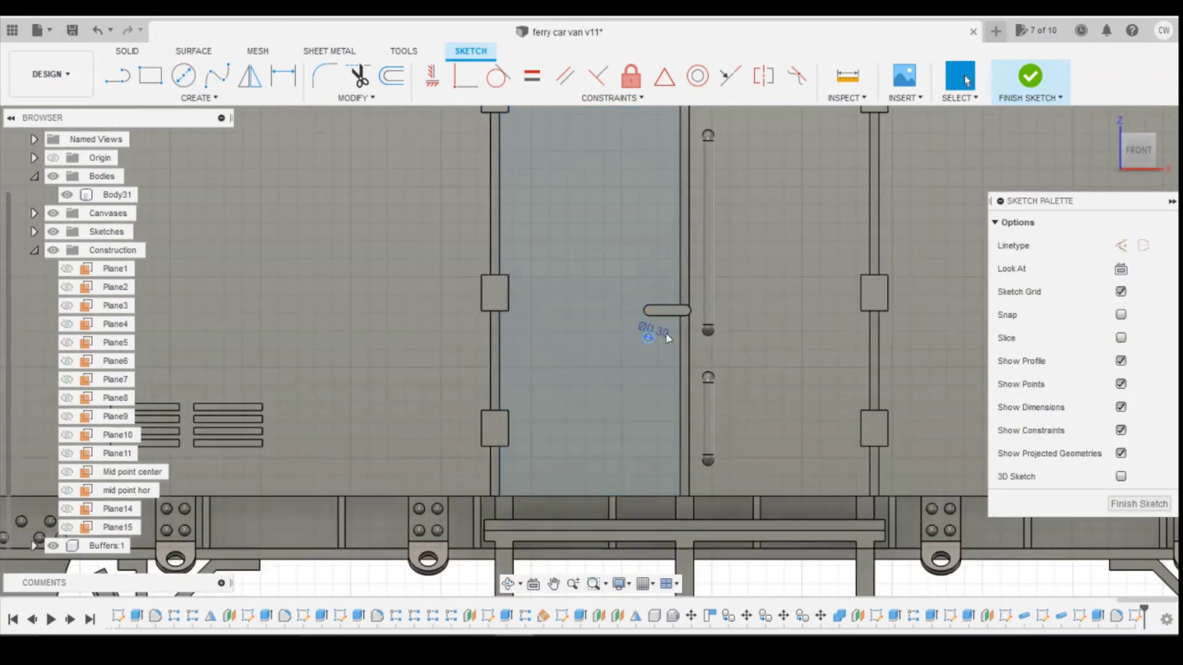
{"action": "double_click", "coordinate": [648, 326]}
{"action": "type", "text": "0.5"}
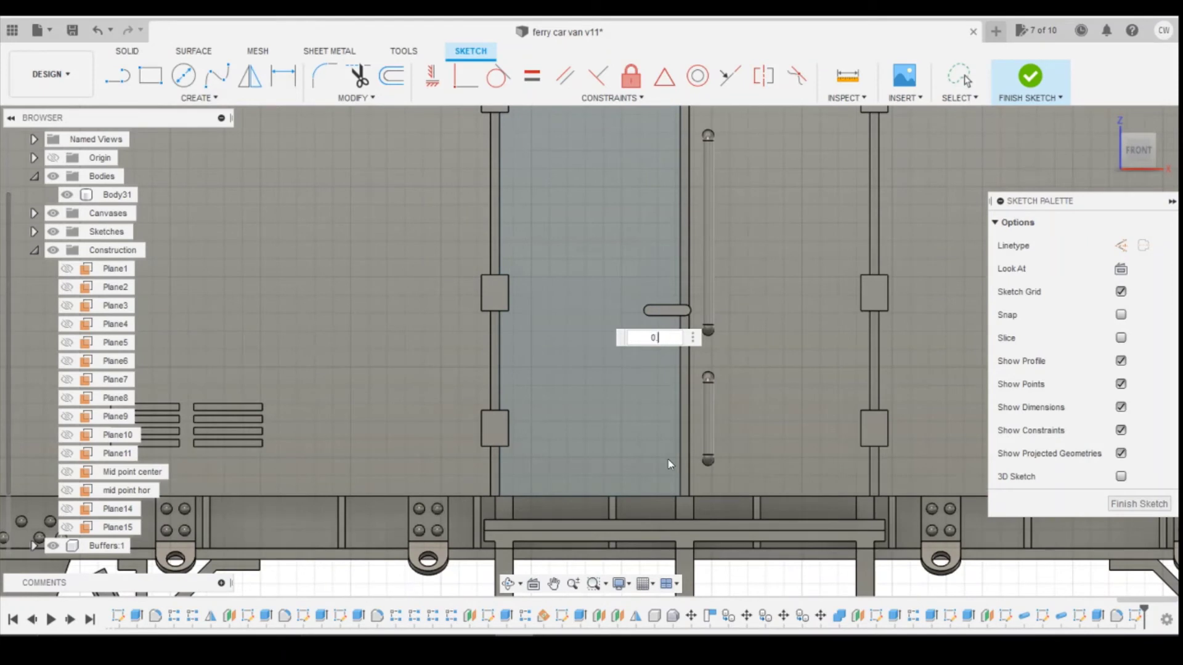
{"action": "key", "text": "Return"}
Step: Dimension the circle's centre 4.4 mm vertically from the bottom edge of the door
{"action": "scroll", "coordinate": [667, 461], "scroll_direction": "down", "scroll_amount": 1}
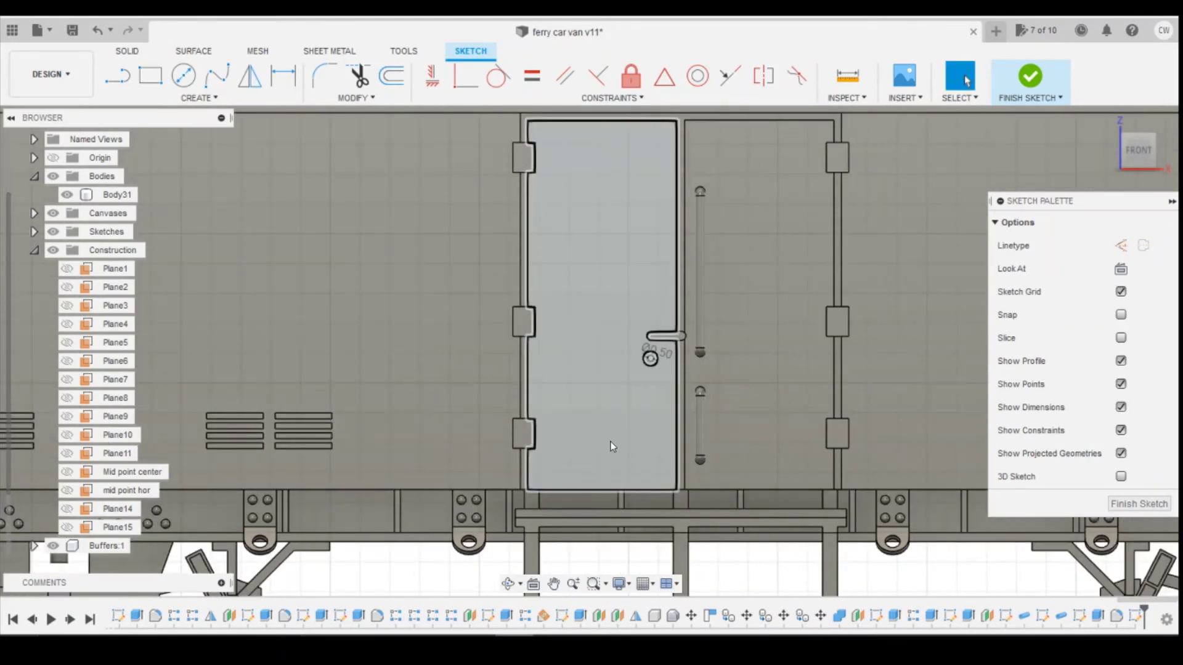
{"action": "key", "text": "d"}
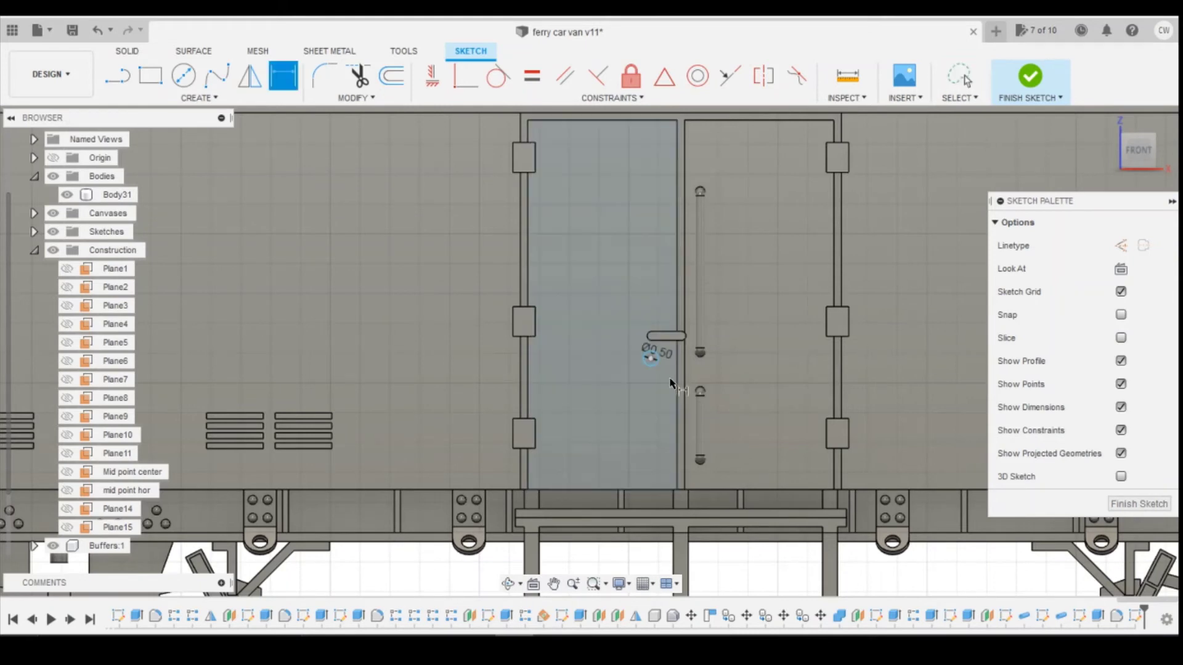
{"action": "left_click", "coordinate": [651, 358]}
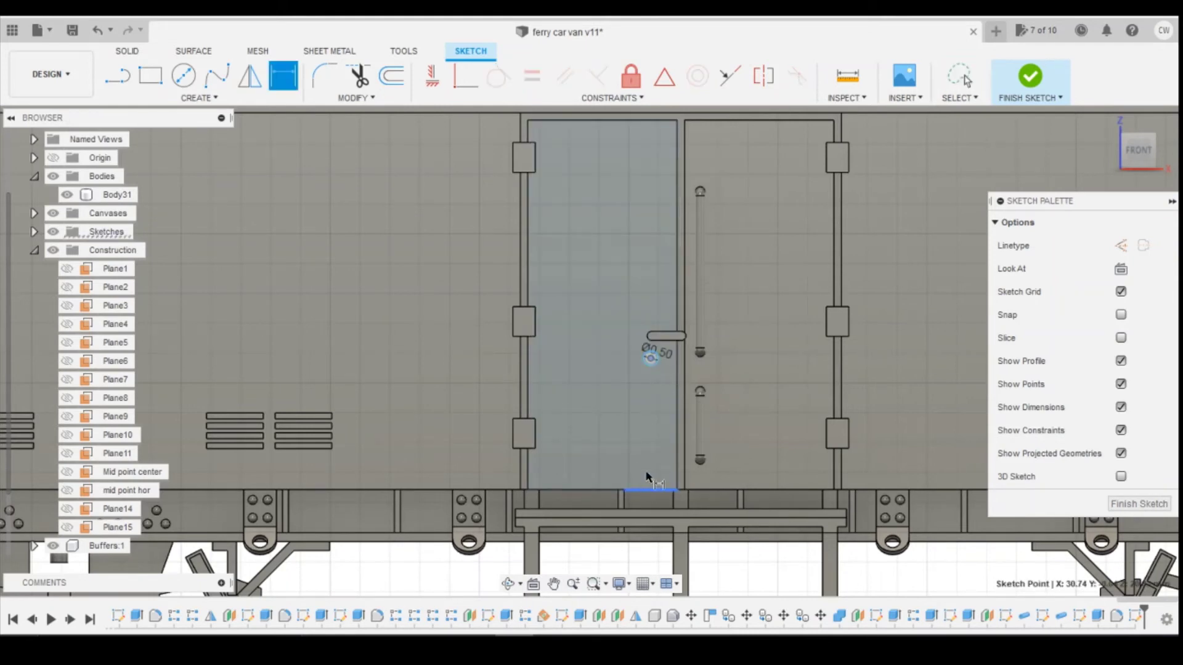
{"action": "left_click", "coordinate": [651, 490]}
{"action": "left_click", "coordinate": [650, 435]}
{"action": "type", "text": "4.4"}
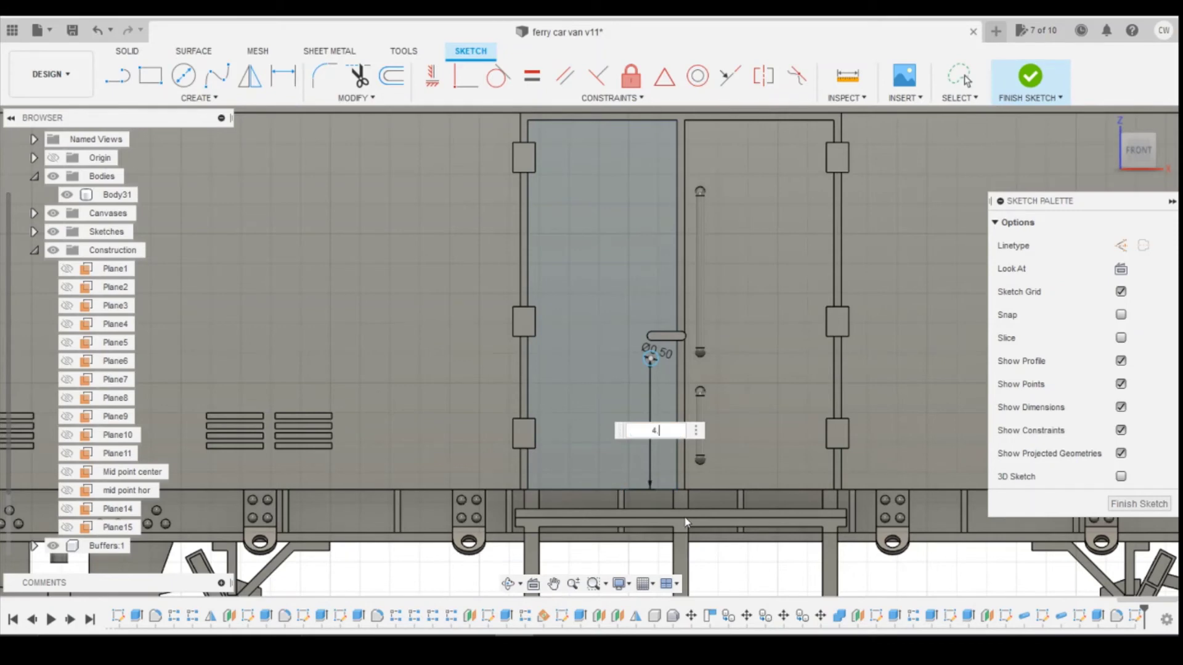
{"action": "key", "text": "Return"}
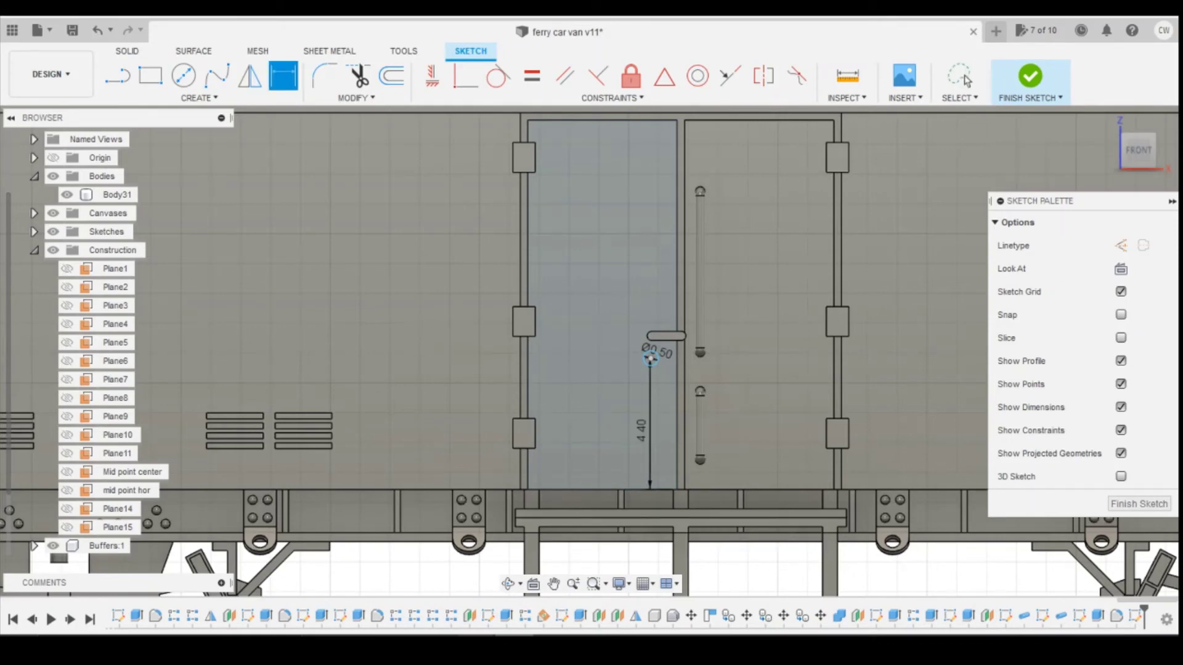
Step: Check the circle's position against the reference photo and set its height above the door's bottom edge to 4.2 mm
{"action": "mouse_move", "coordinate": [518, 635]}
{"action": "left_click", "coordinate": [579, 579]}
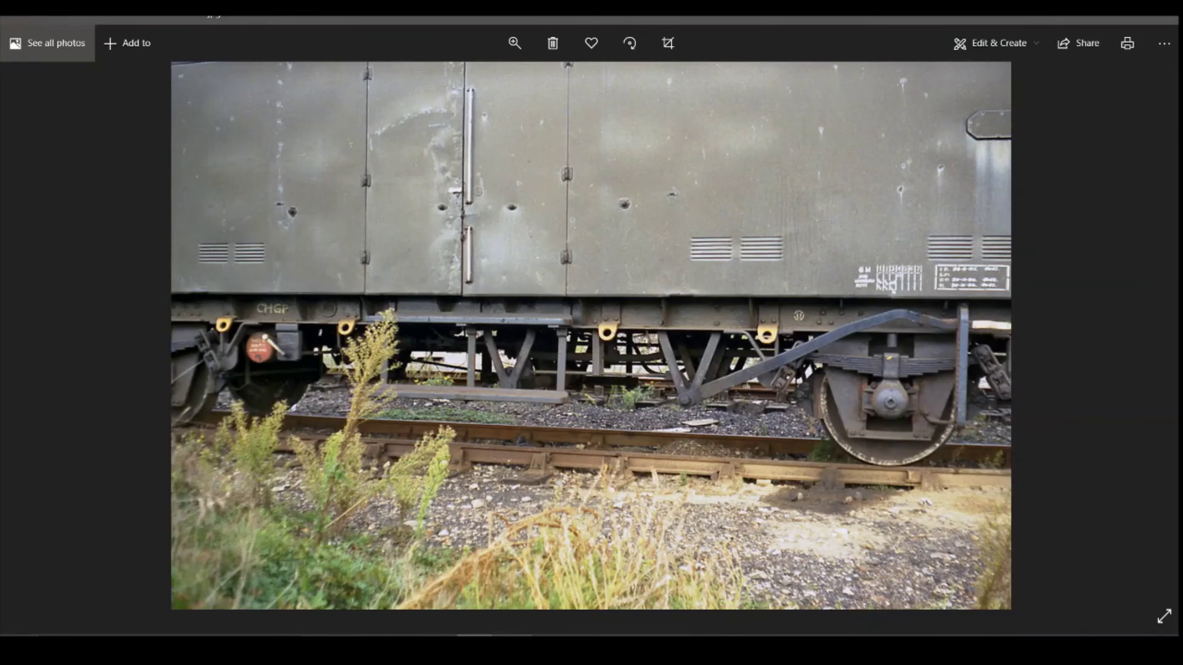
{"action": "key", "text": "alt+Tab"}
{"action": "double_click", "coordinate": [653, 431]}
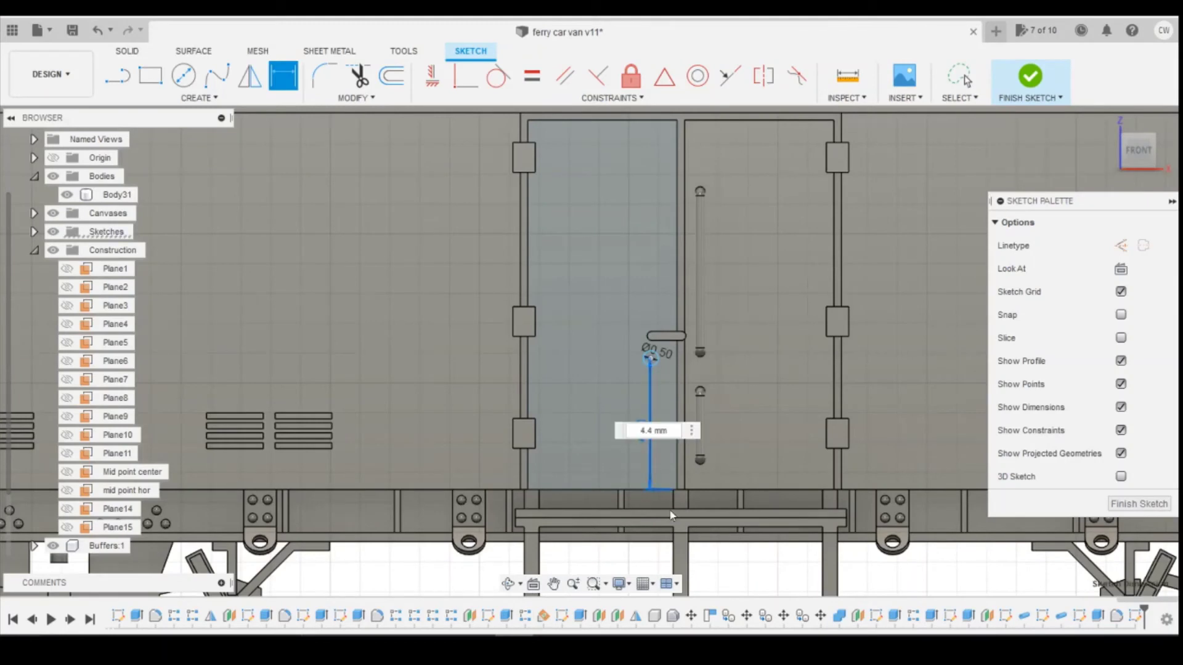
{"action": "type", "text": "4.2"}
{"action": "key", "text": "Return"}
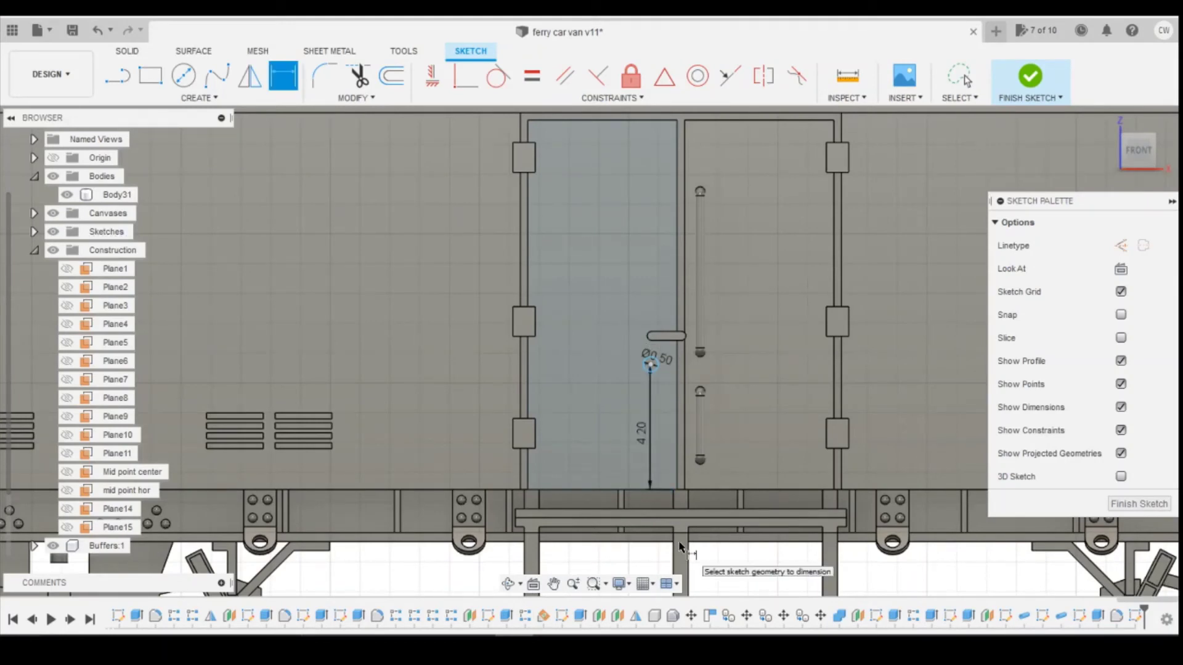
Step: Dimension the circle's centre 4.1 mm horizontally from the door's lower hinge-side corner
{"action": "left_click", "coordinate": [651, 365]}
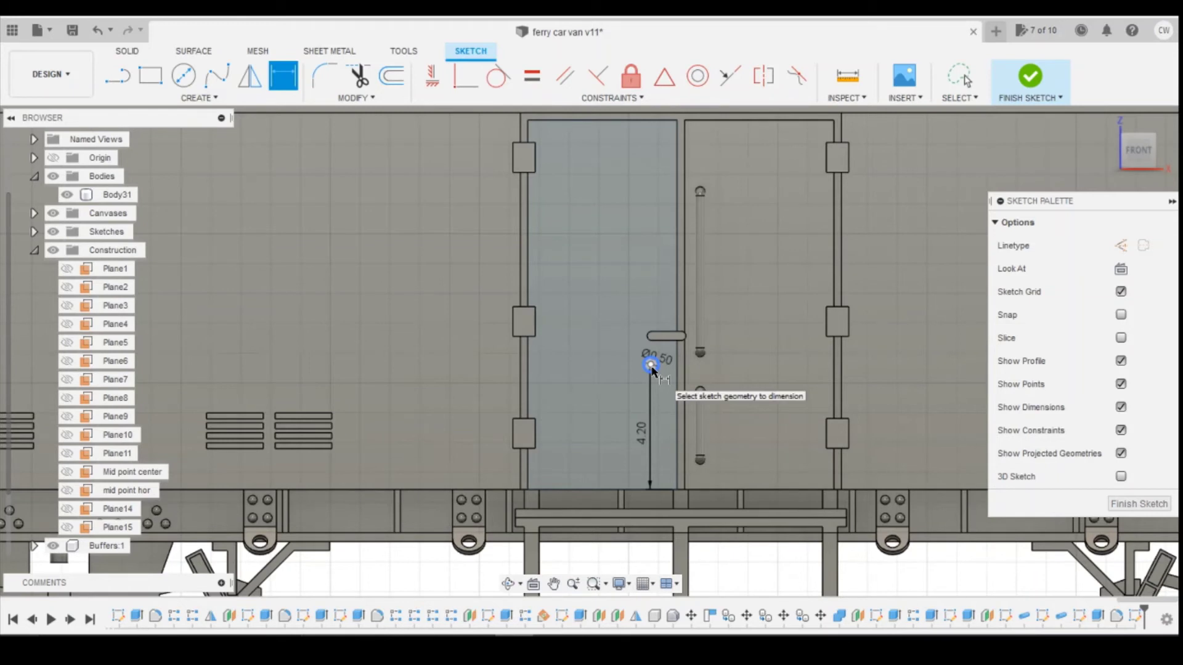
{"action": "left_click", "coordinate": [528, 490]}
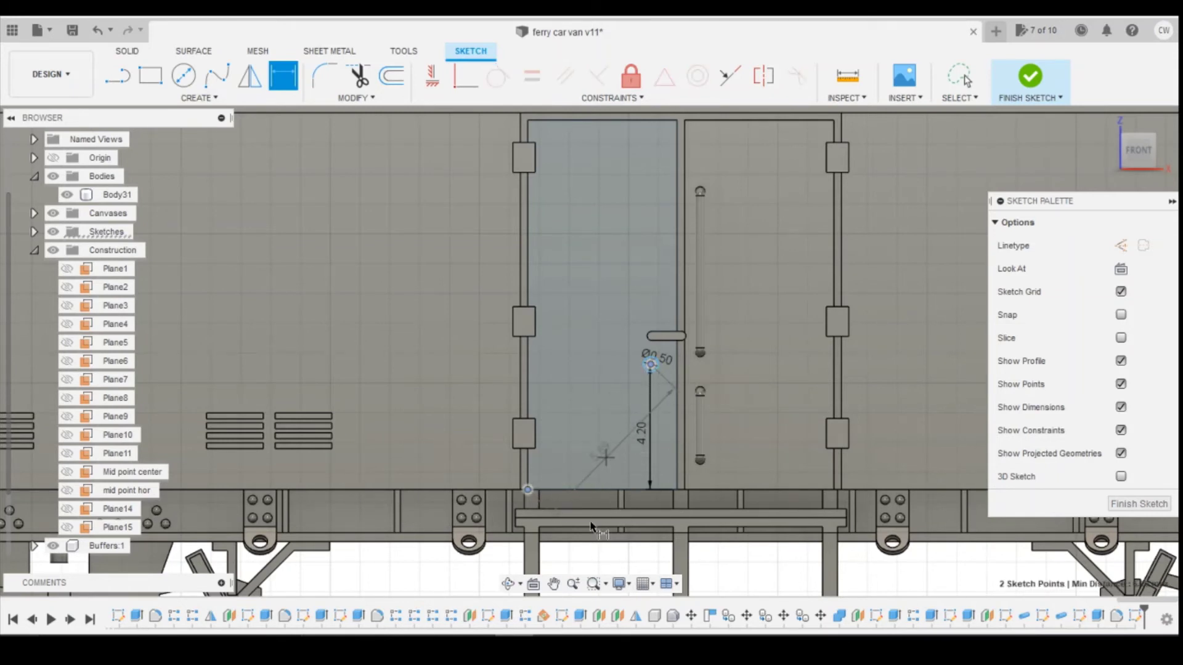
{"action": "left_click", "coordinate": [591, 555]}
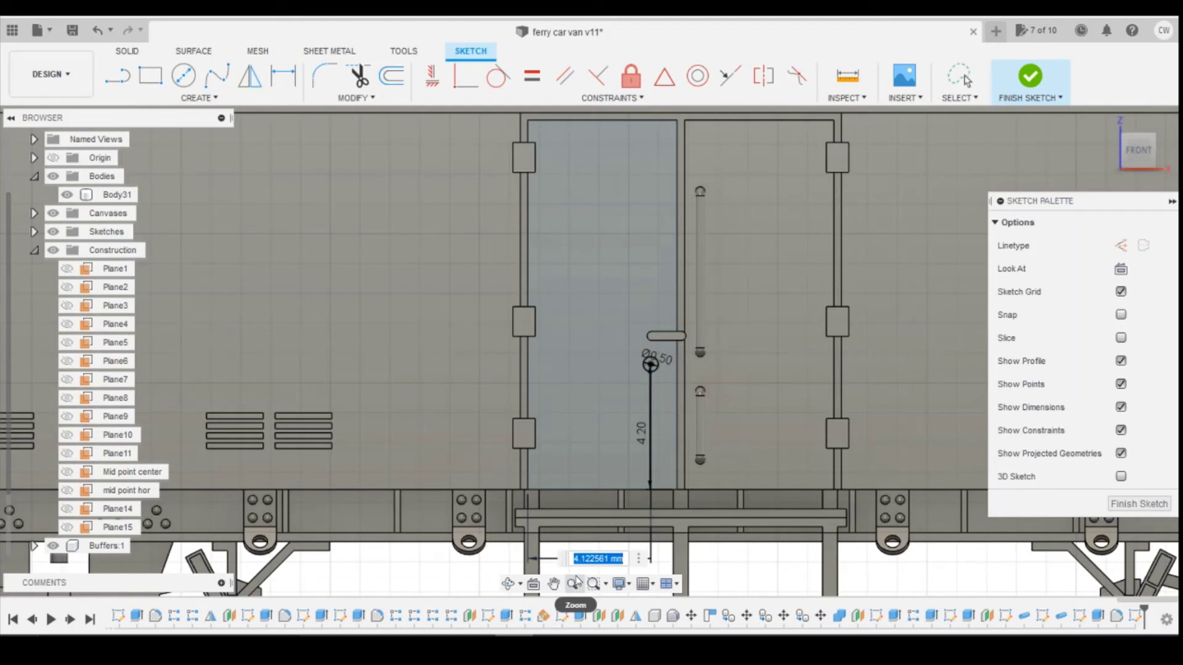
{"action": "type", "text": "4.1"}
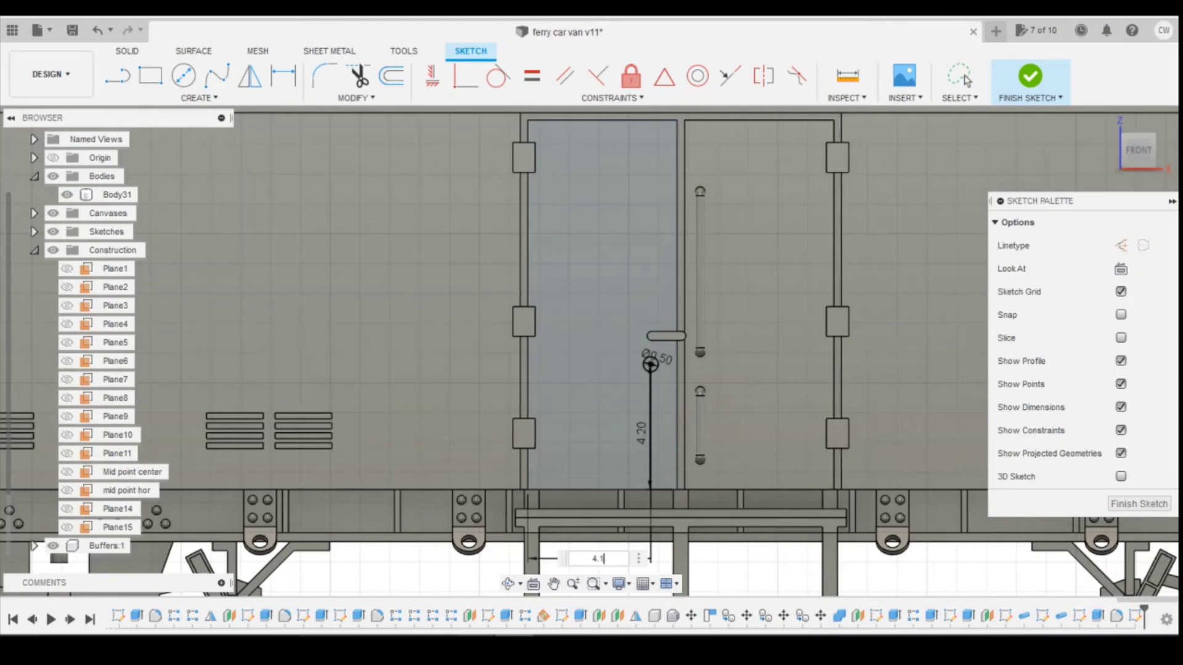
{"action": "left_click", "coordinate": [526, 595]}
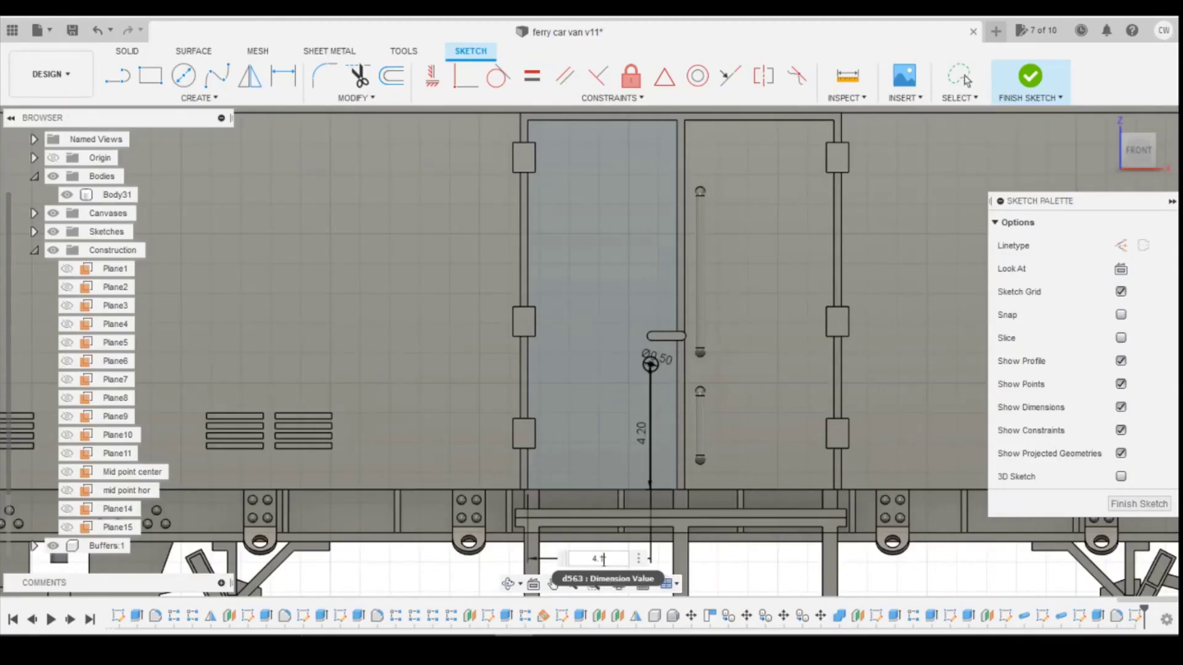
{"action": "key", "text": "Return"}
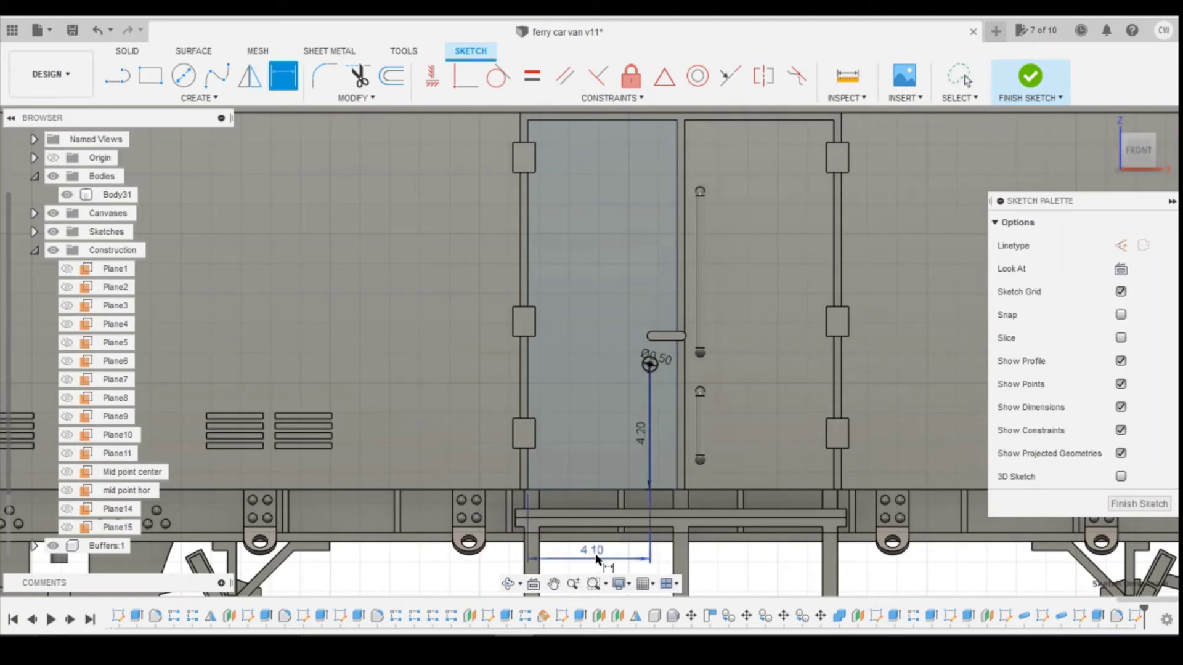
Step: Set the circle's horizontal distance from the door's hinge-side corner to 4 mm
{"action": "double_click", "coordinate": [596, 558]}
{"action": "type", "text": "4"}
{"action": "key", "text": "Return"}
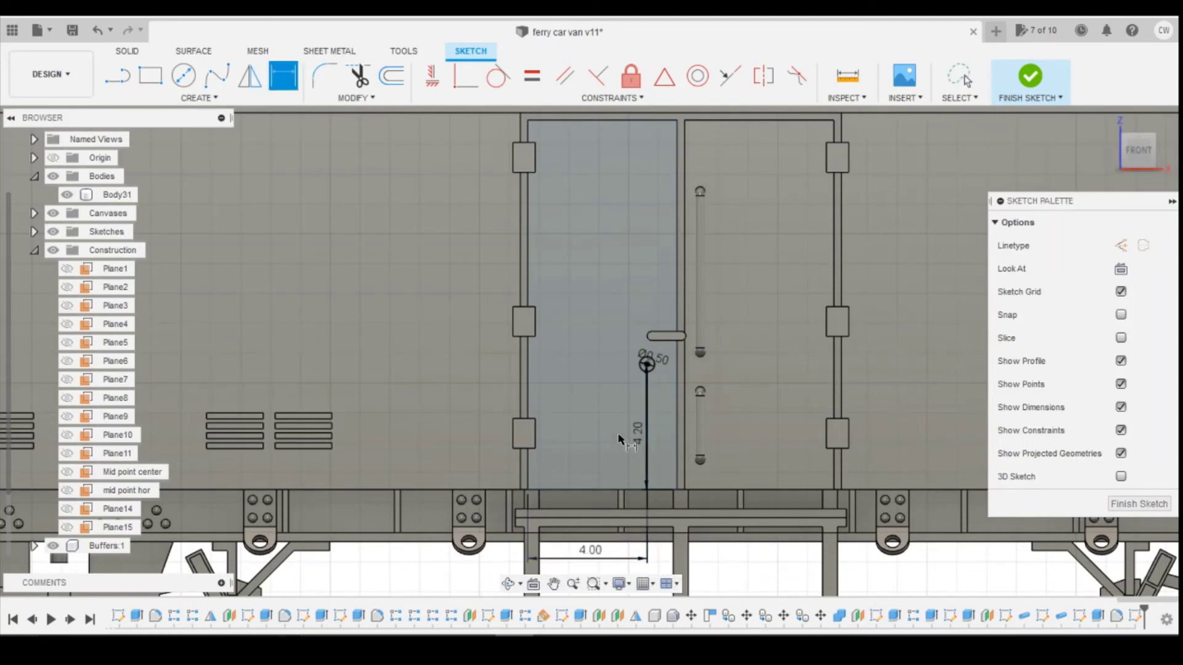
Step: Measure the gap between the door's lower hinge-side corner and the adjacent vertex of the door surround
{"action": "scroll", "coordinate": [531, 491], "scroll_direction": "up", "scroll_amount": 2}
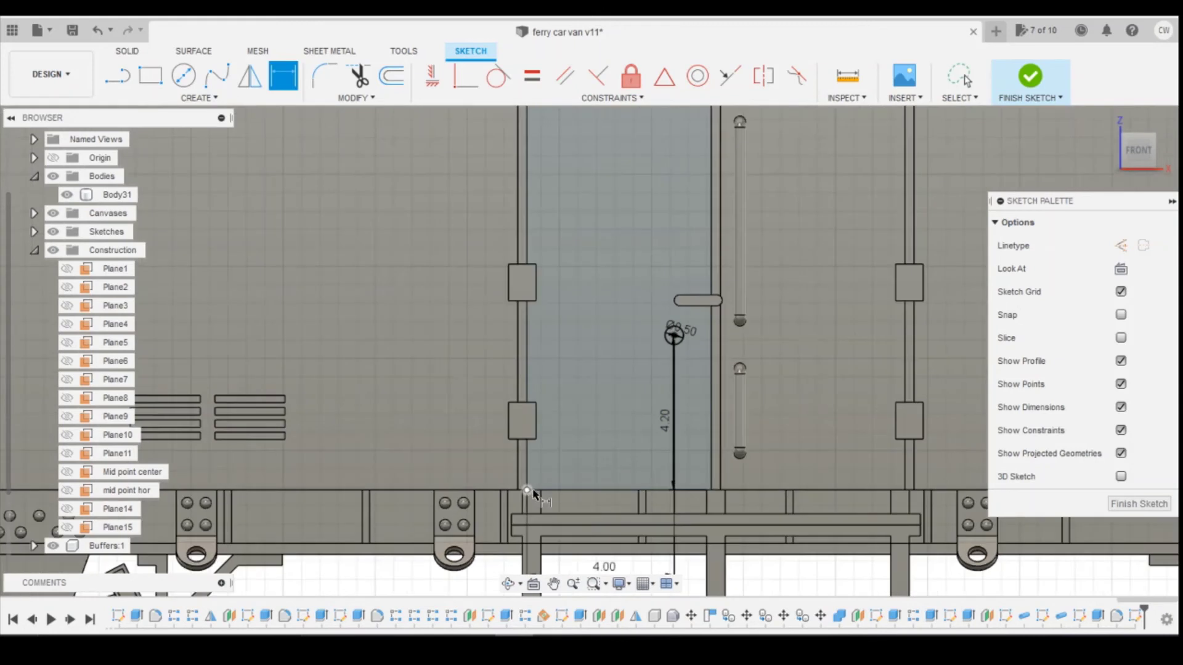
{"action": "key", "text": "Escape"}
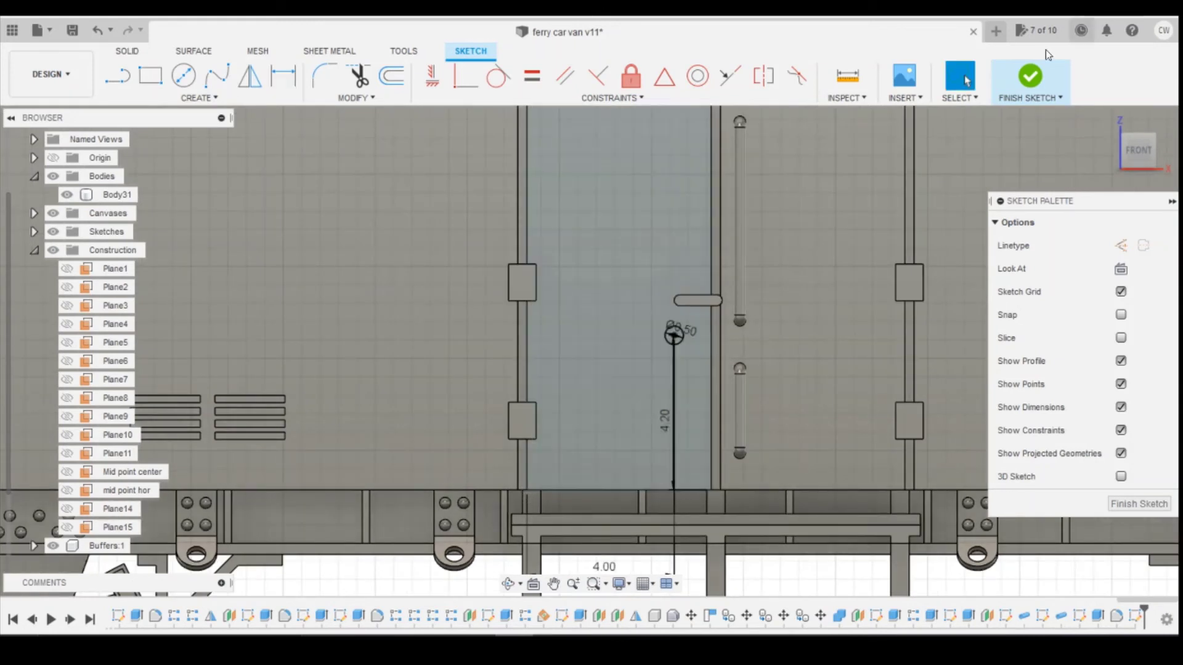
{"action": "left_click", "coordinate": [847, 76]}
{"action": "left_click", "coordinate": [526, 491]}
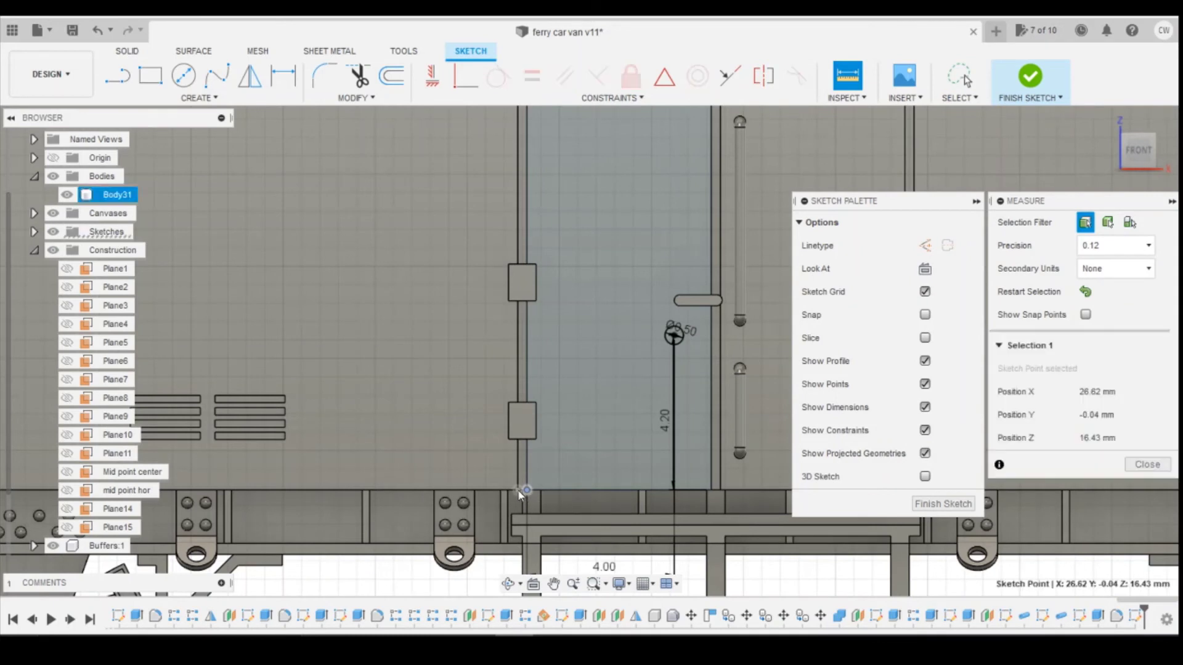
{"action": "left_click", "coordinate": [523, 493]}
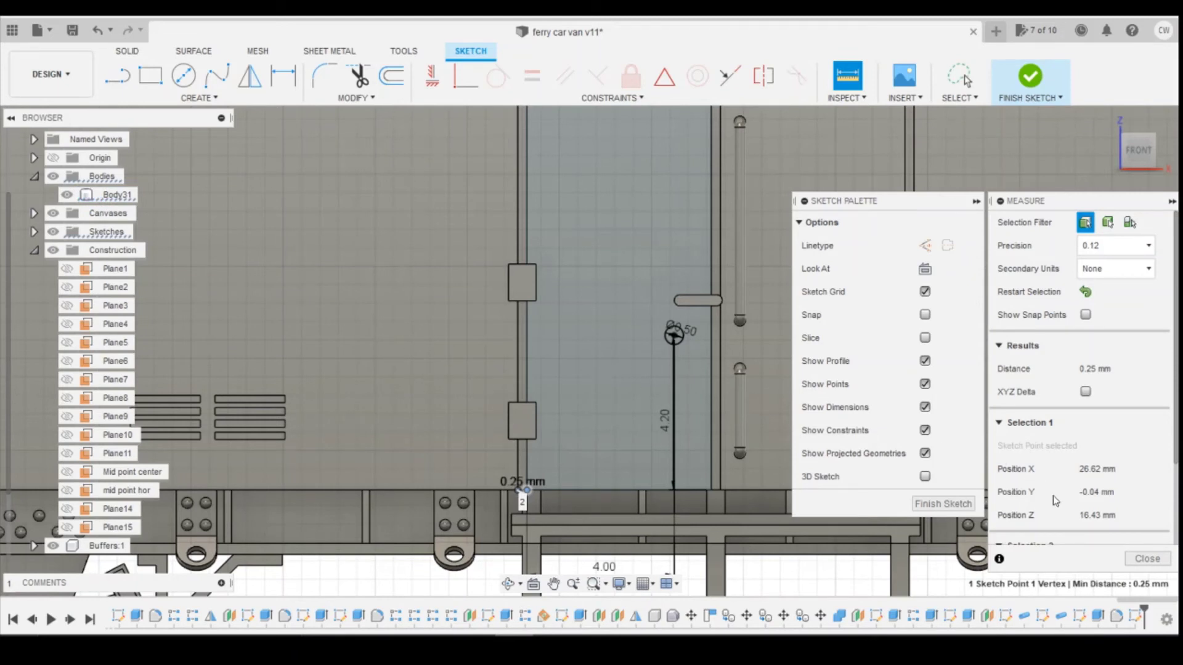
{"action": "left_click", "coordinate": [1138, 559]}
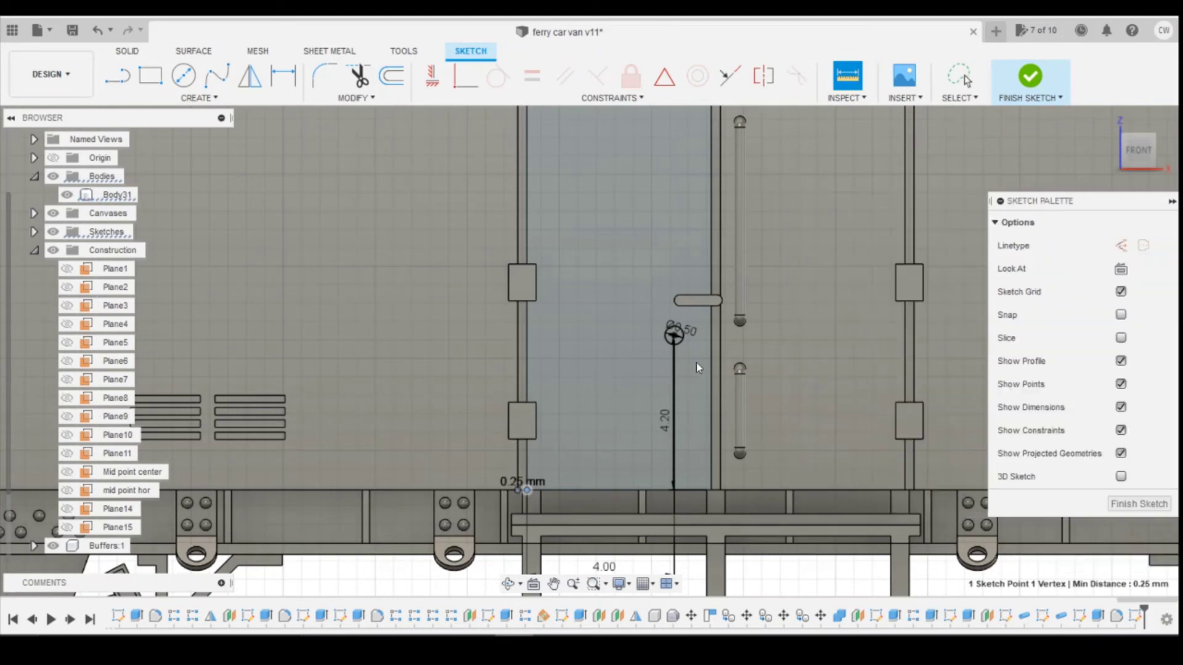
Step: Draw a second 0.5 mm diameter circle on the van side beyond the door hinges, level with the first circle
{"action": "scroll", "coordinate": [697, 335], "scroll_direction": "up", "scroll_amount": 3}
{"action": "scroll", "coordinate": [660, 336], "scroll_direction": "down", "scroll_amount": 2}
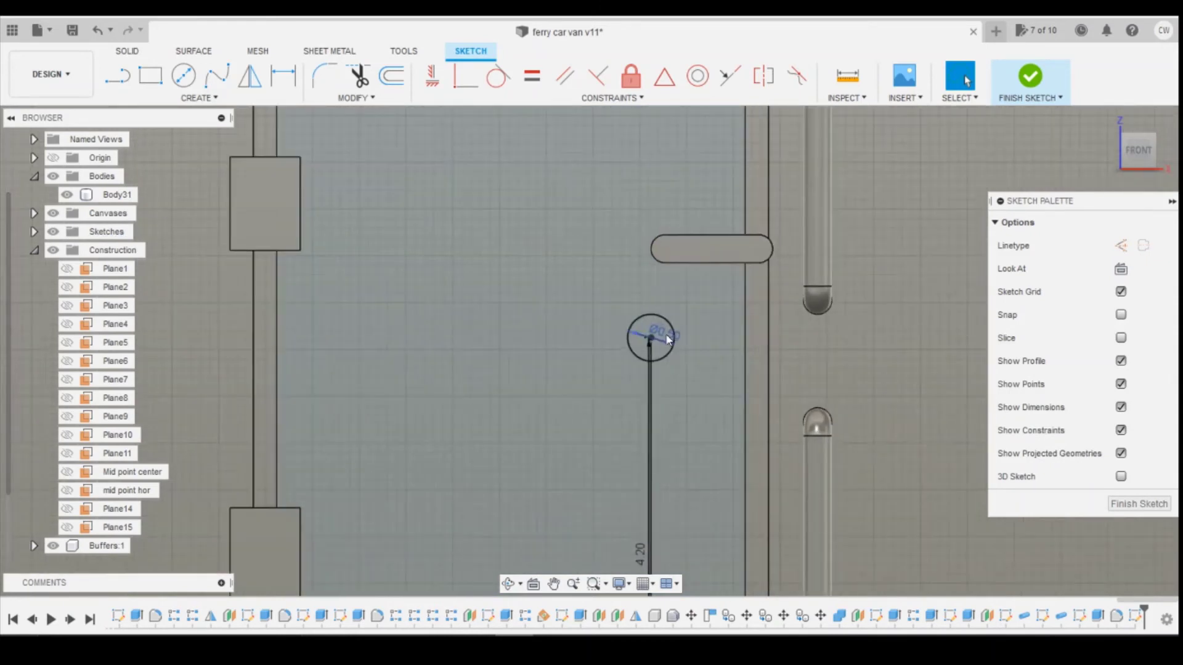
{"action": "key", "text": "c"}
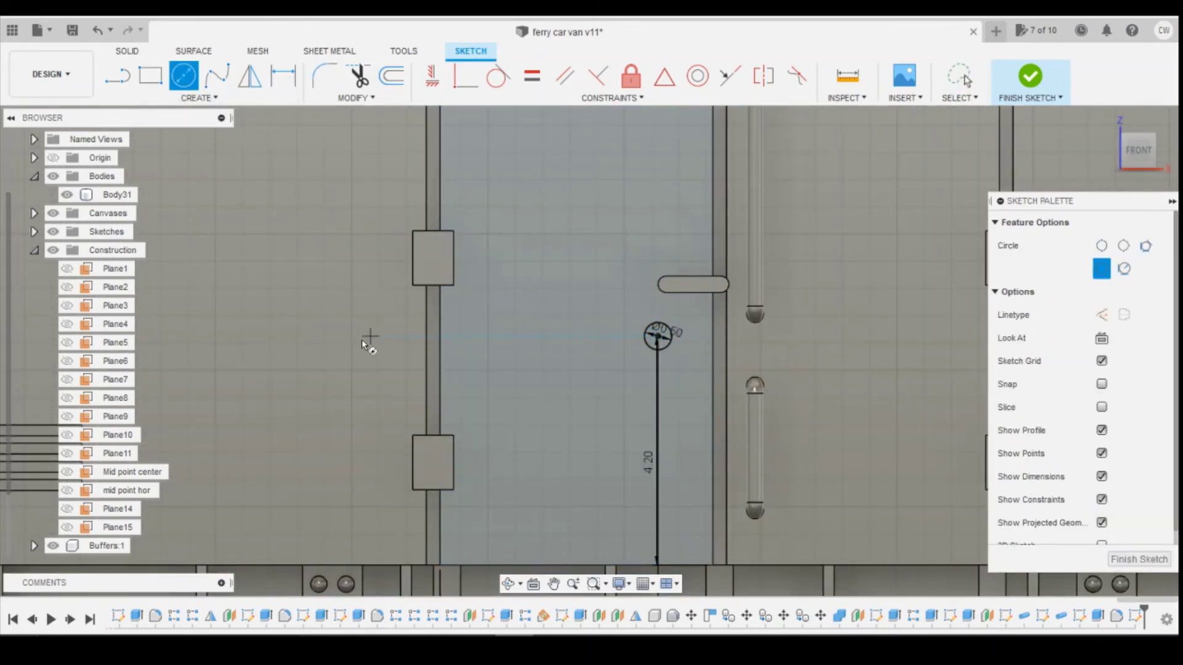
{"action": "left_click", "coordinate": [175, 335]}
{"action": "type", "text": "0"}
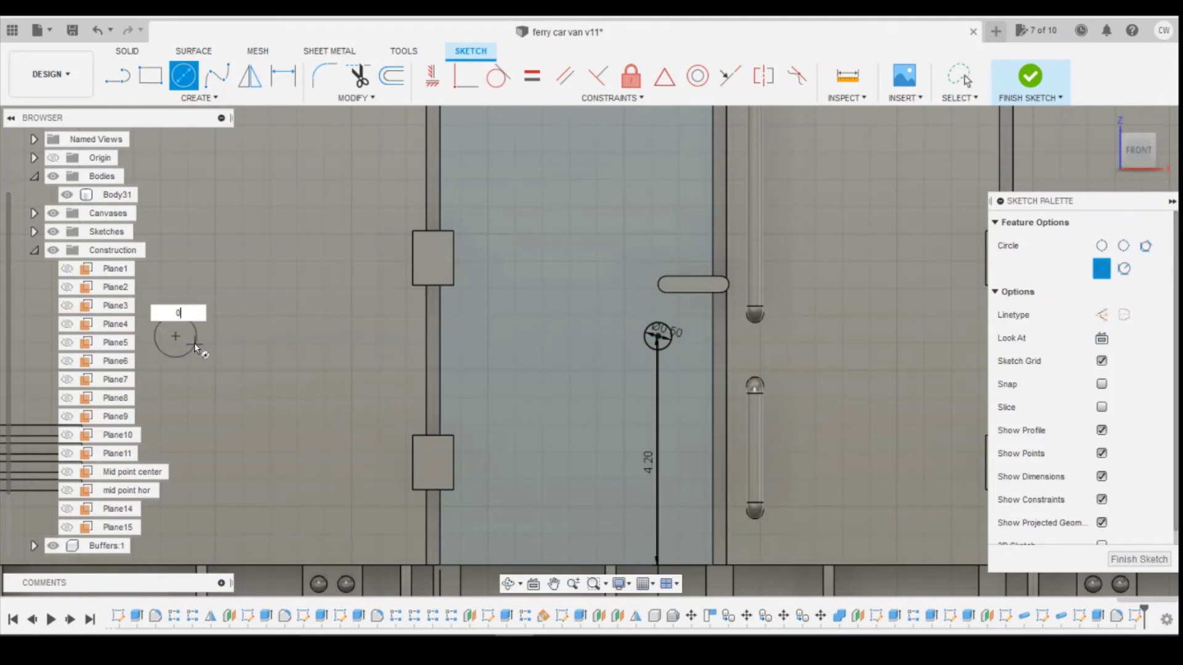
{"action": "type", "text": ".5"}
{"action": "key", "text": "Return"}
{"action": "key", "text": "Escape"}
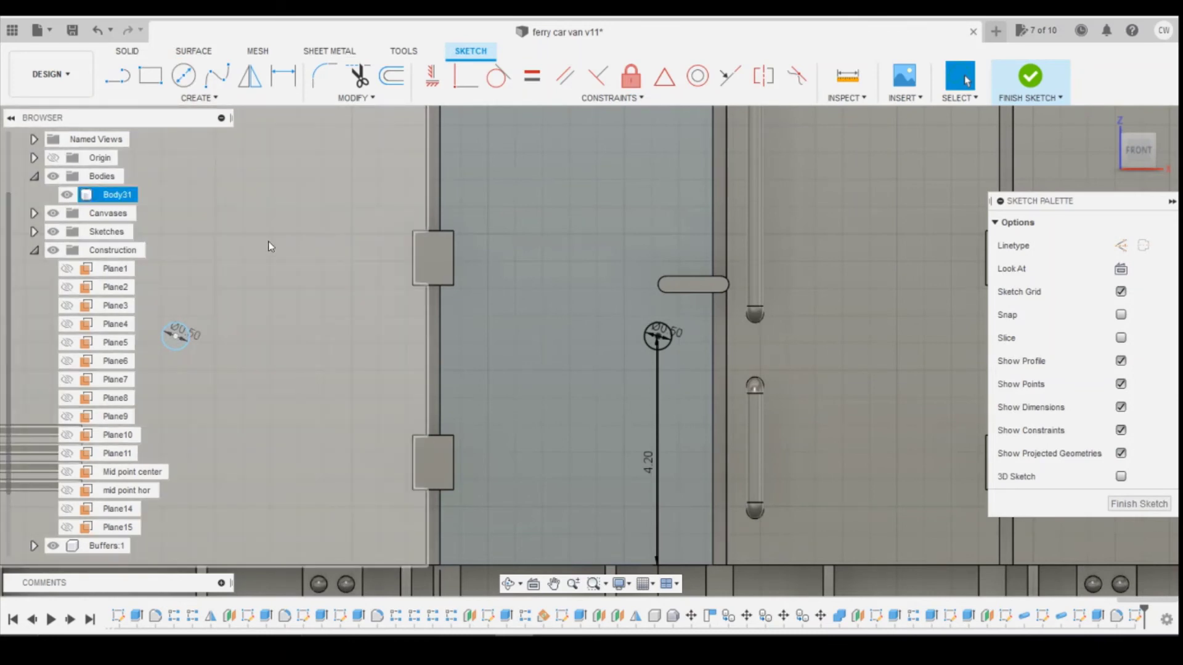
Step: Dimension the horizontal distance between the two circles' centres as 8.25 mm
{"action": "key", "text": "d"}
{"action": "left_click", "coordinate": [176, 336]}
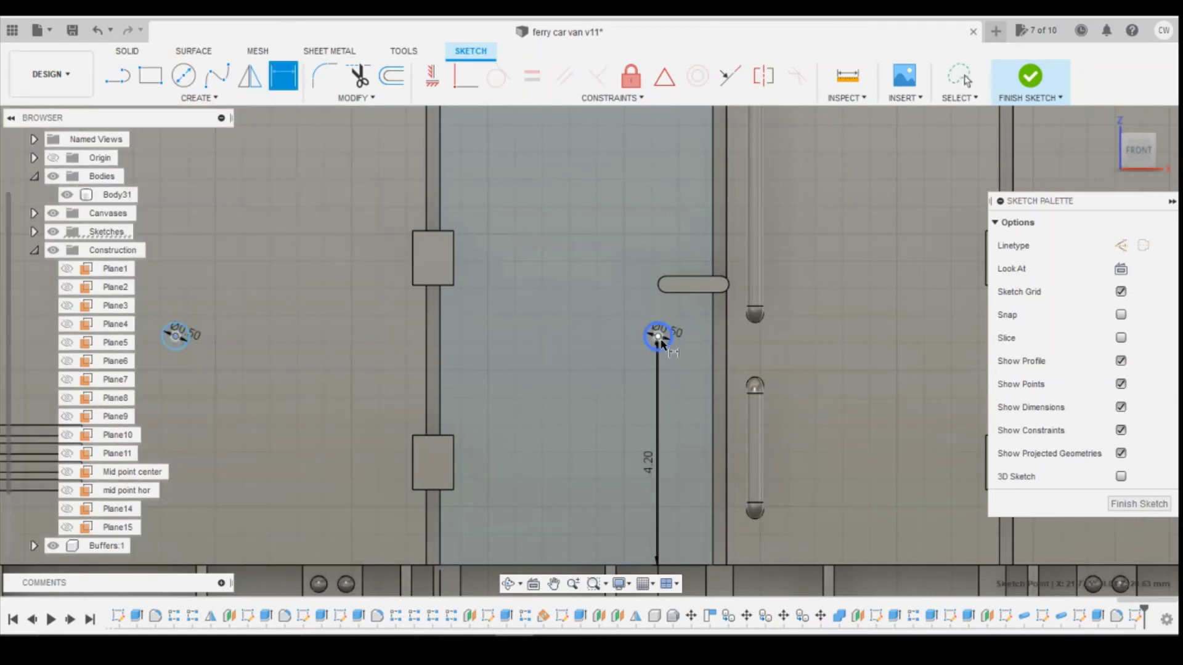
{"action": "left_click", "coordinate": [658, 336]}
{"action": "left_click", "coordinate": [539, 351]}
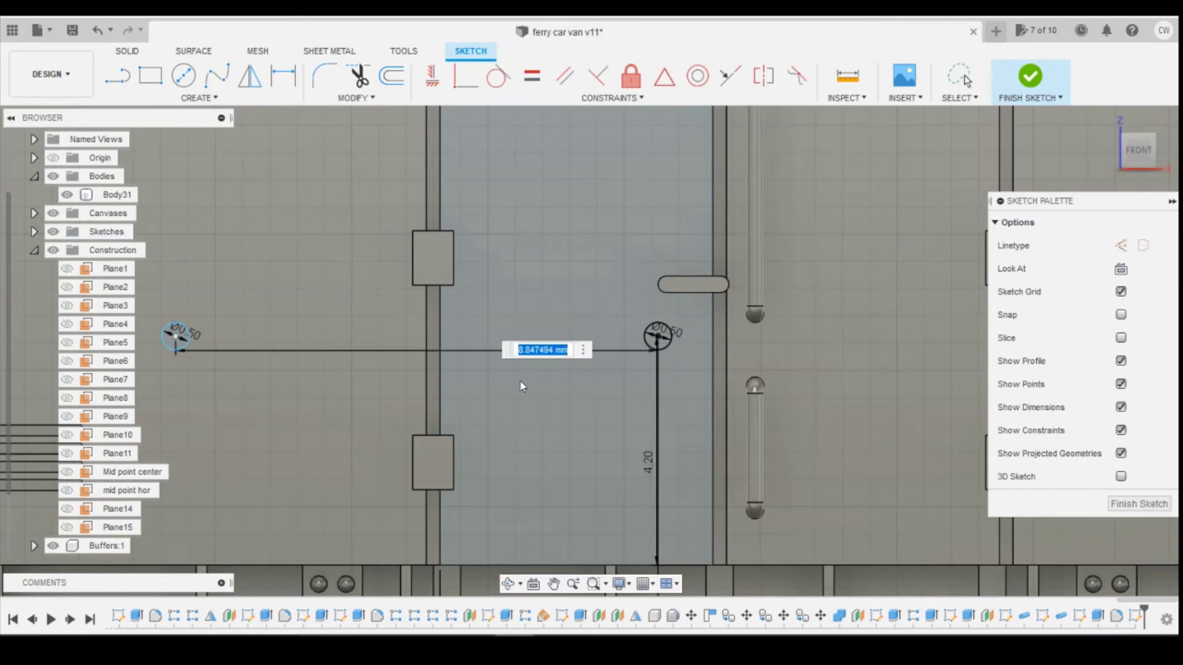
{"action": "type", "text": "8.25"}
{"action": "key", "text": "Return"}
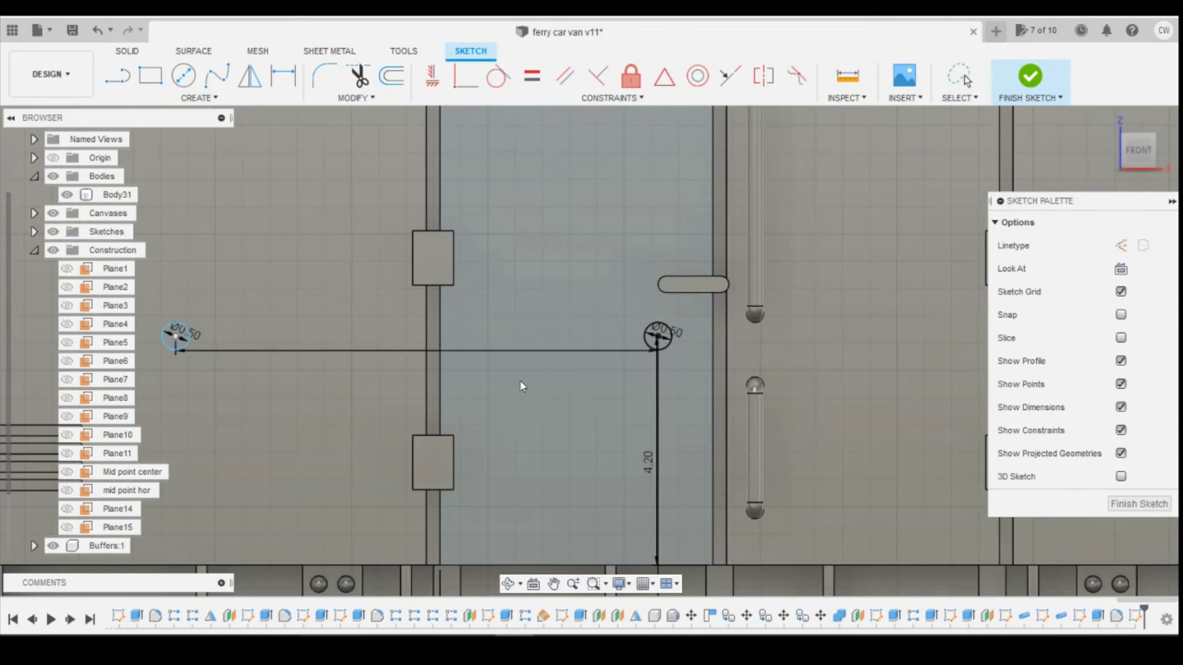
Step: Constrain the centres of the door circle and the van-side circle to be horizontally aligned
{"action": "scroll", "coordinate": [399, 342], "scroll_direction": "down", "scroll_amount": 2}
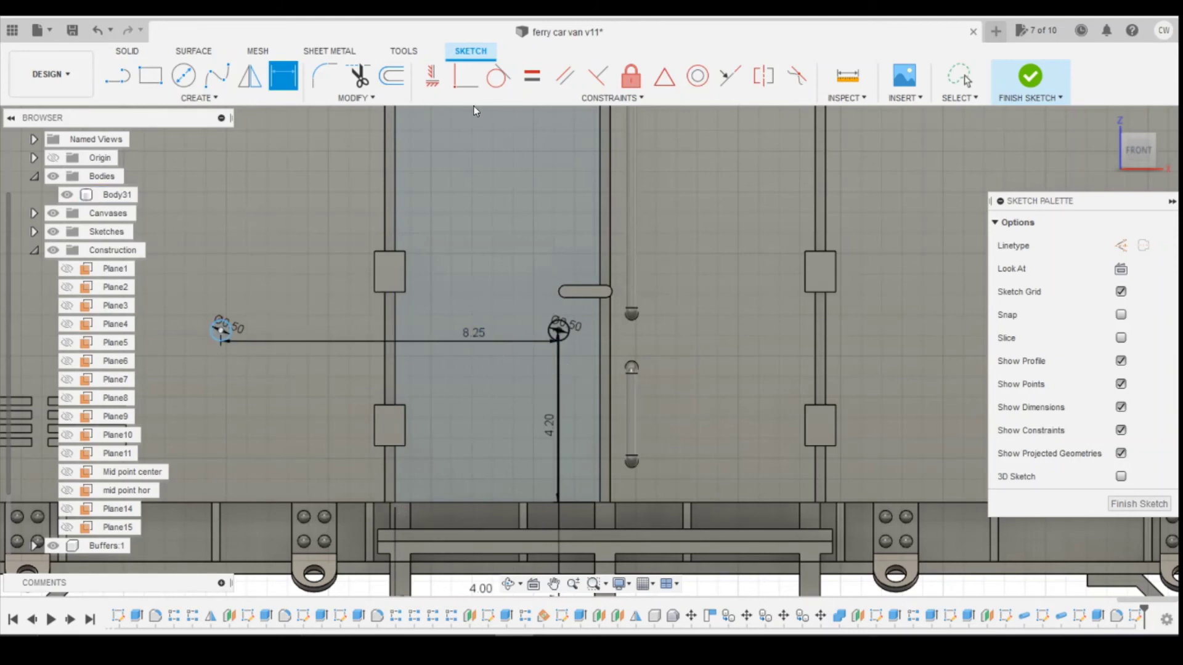
{"action": "left_click", "coordinate": [432, 75]}
{"action": "left_click", "coordinate": [222, 332]}
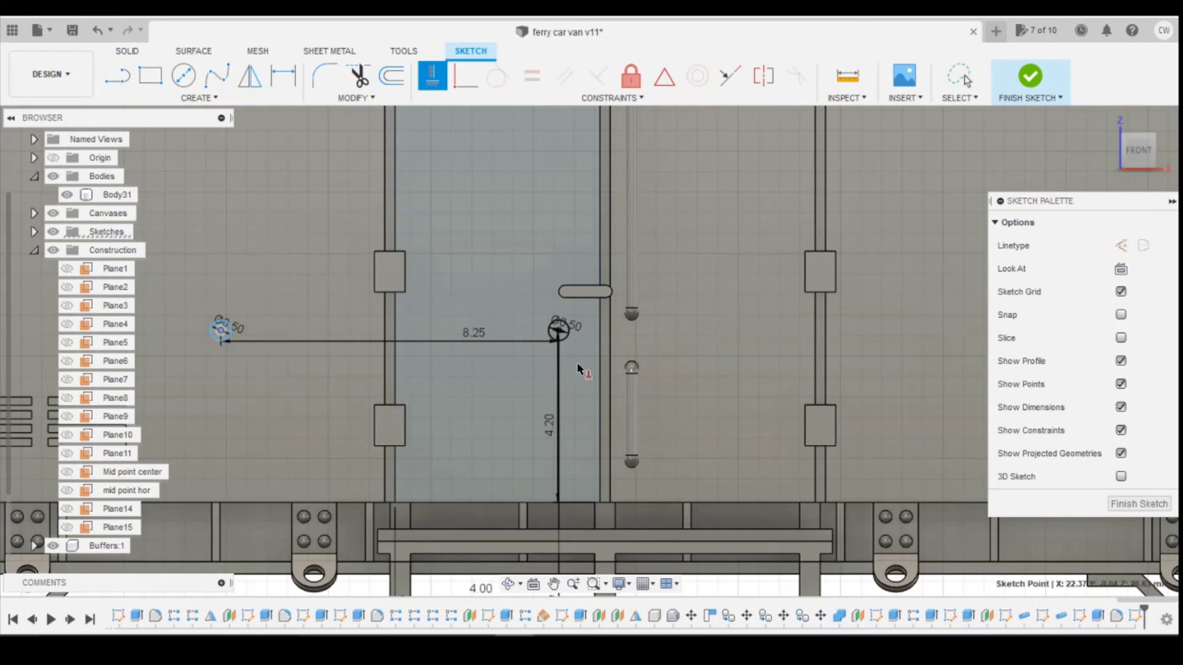
{"action": "left_click", "coordinate": [556, 333]}
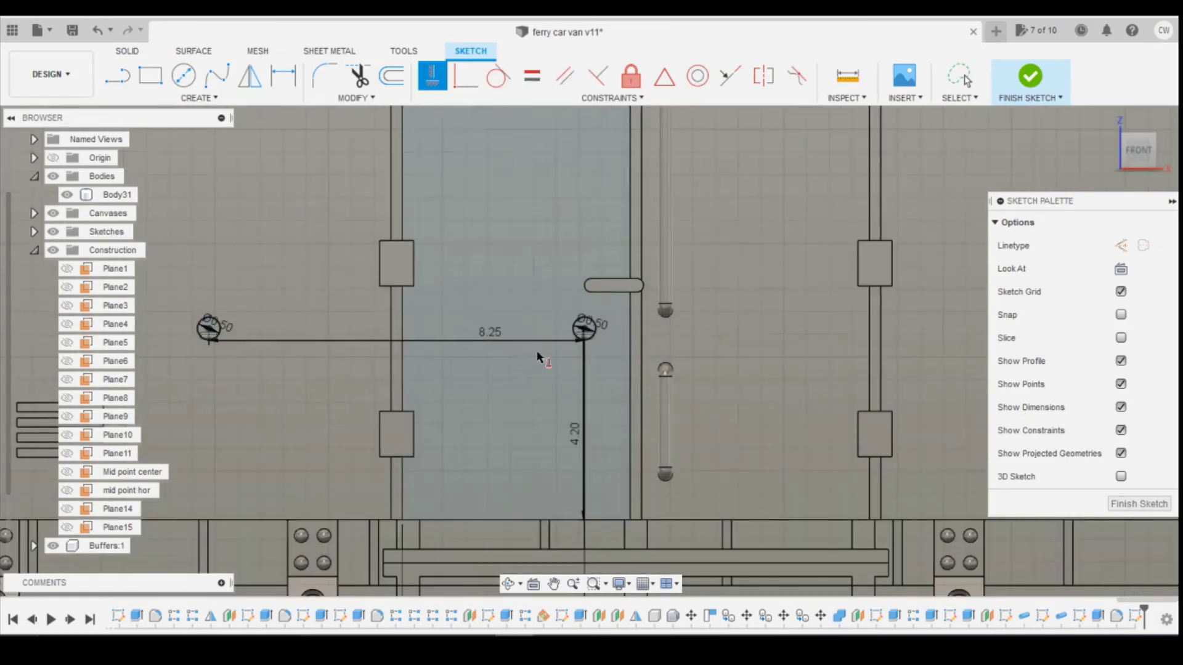
Step: Begin extruding the circle profile by 0.3 mm with the operation set to Join
{"action": "scroll", "coordinate": [582, 331], "scroll_direction": "up", "scroll_amount": 1}
{"action": "scroll", "coordinate": [589, 331], "scroll_direction": "up", "scroll_amount": 2}
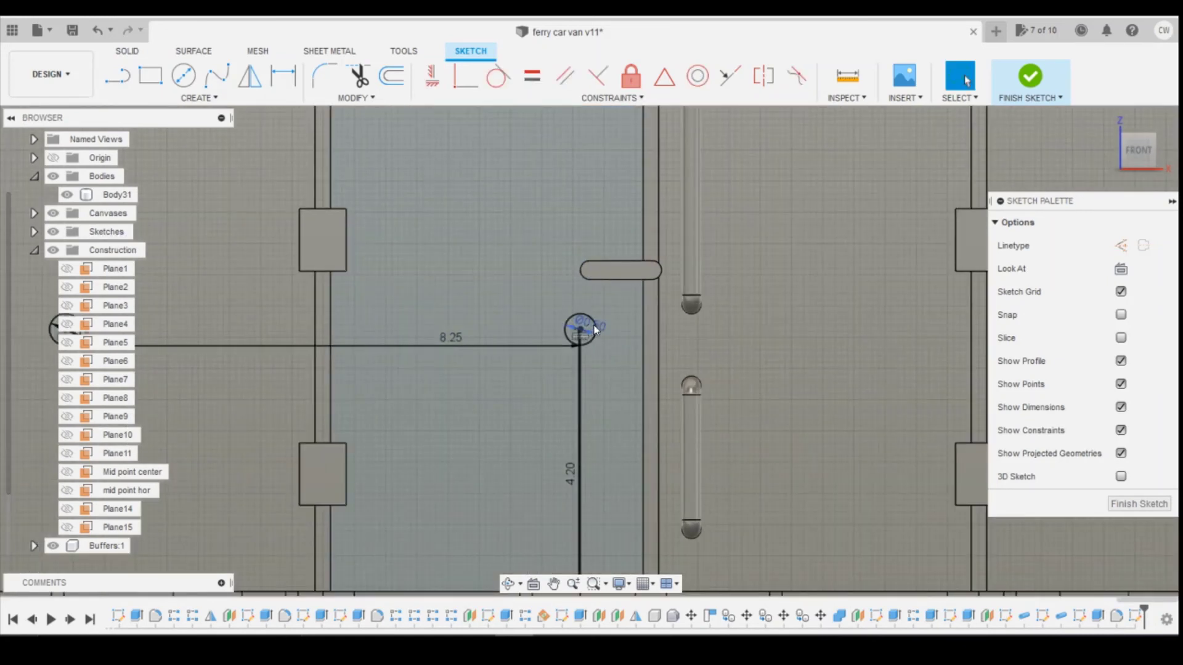
{"action": "scroll", "coordinate": [596, 329], "scroll_direction": "up", "scroll_amount": 2}
{"action": "scroll", "coordinate": [819, 388], "scroll_direction": "down", "scroll_amount": 3}
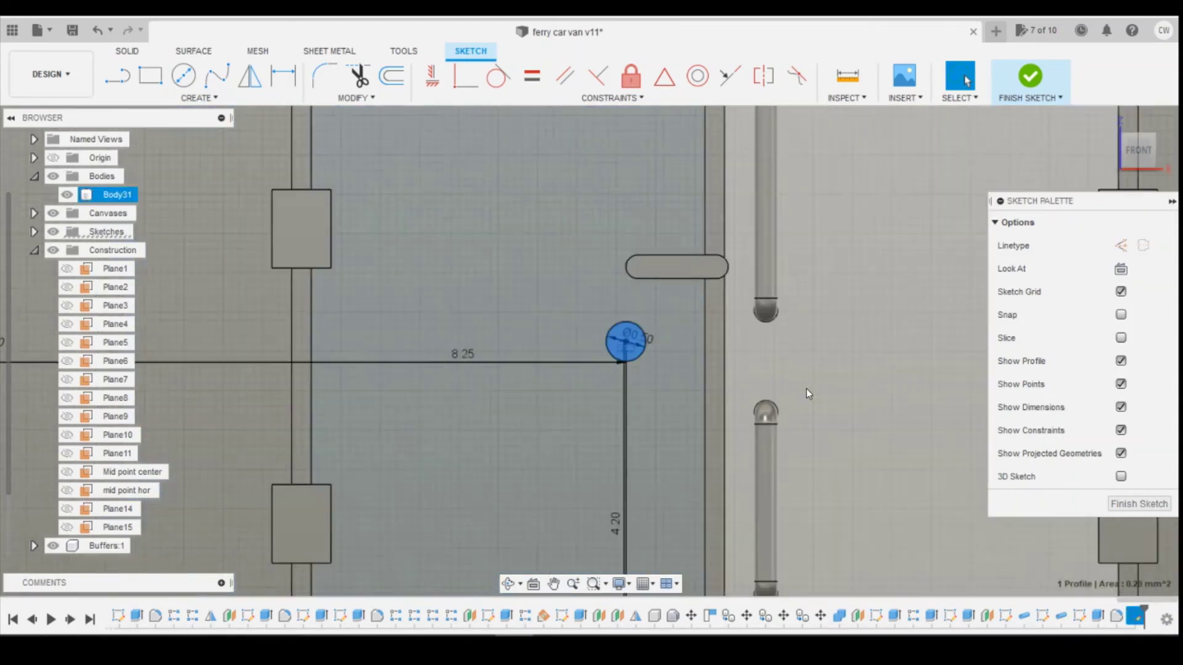
{"action": "scroll", "coordinate": [285, 361], "scroll_direction": "up", "scroll_amount": 4}
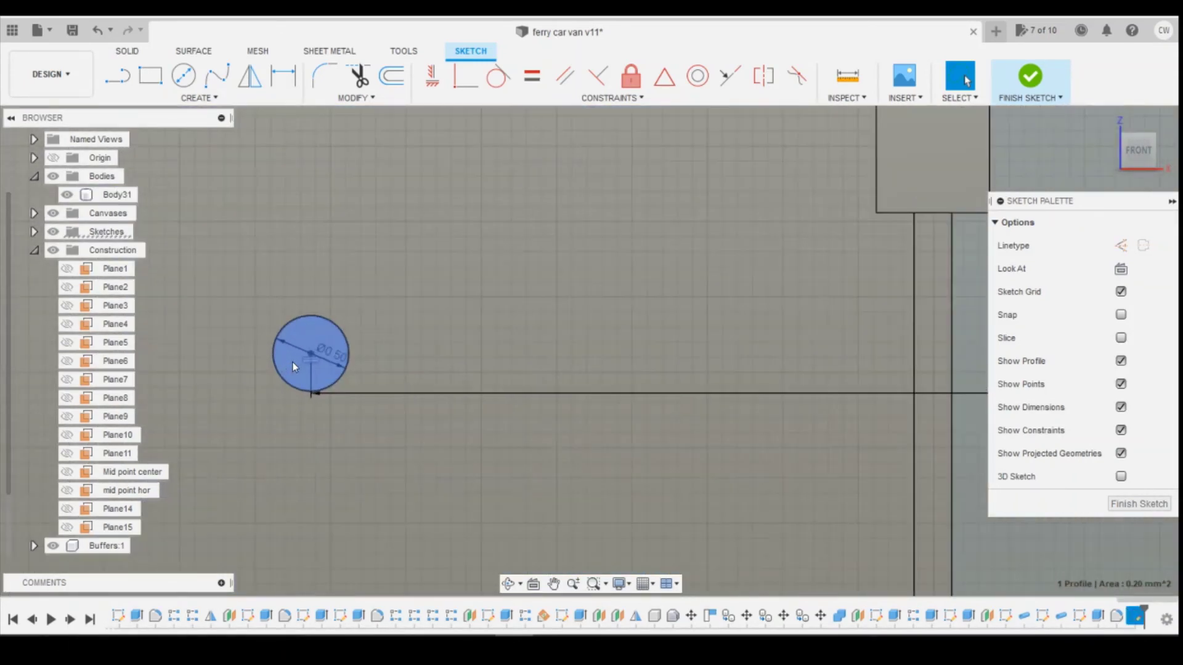
{"action": "right_click", "coordinate": [293, 362]}
{"action": "left_click", "coordinate": [282, 442]}
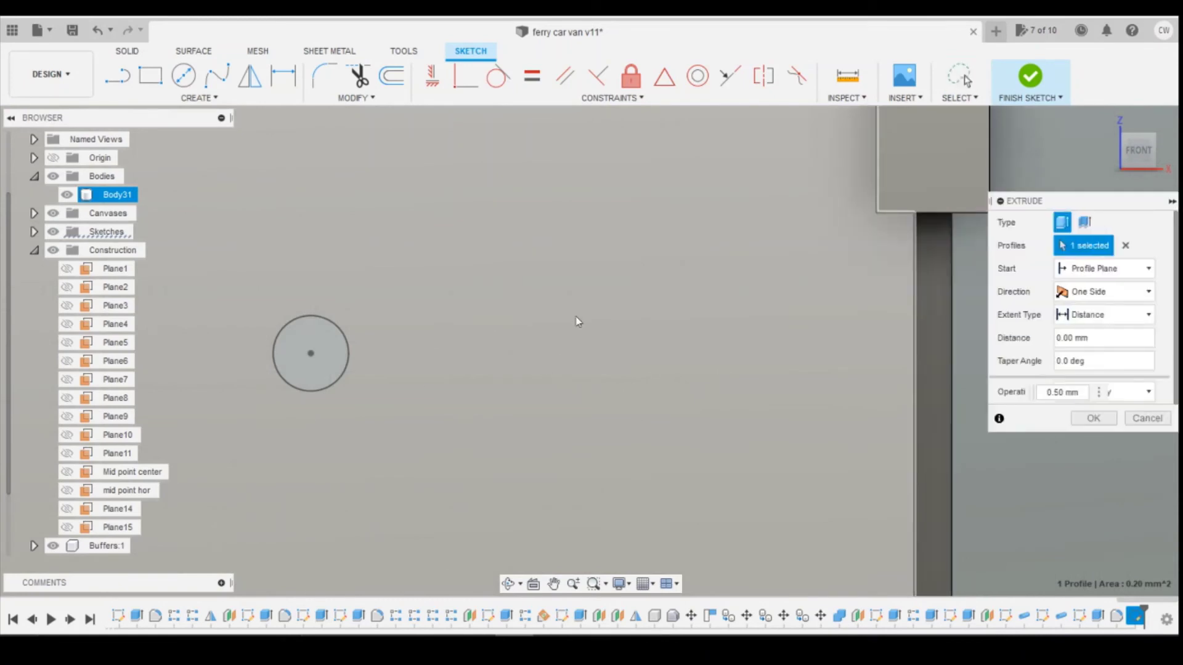
{"action": "scroll", "coordinate": [567, 310], "scroll_direction": "down", "scroll_amount": 3}
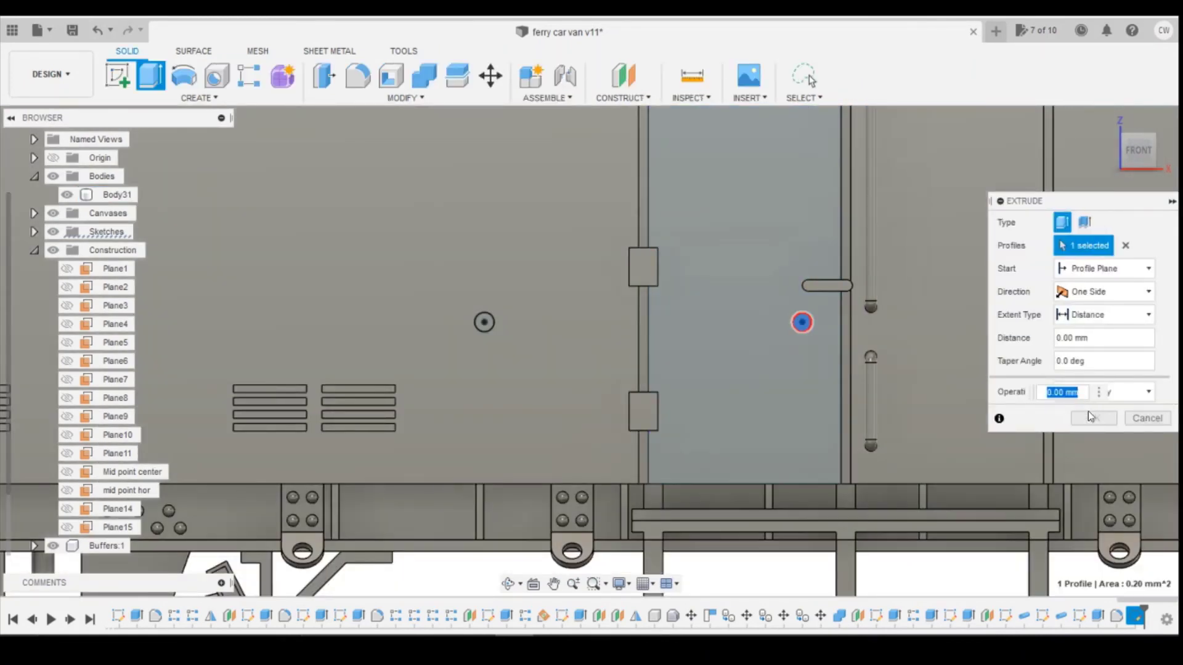
{"action": "type", "text": "0.3"}
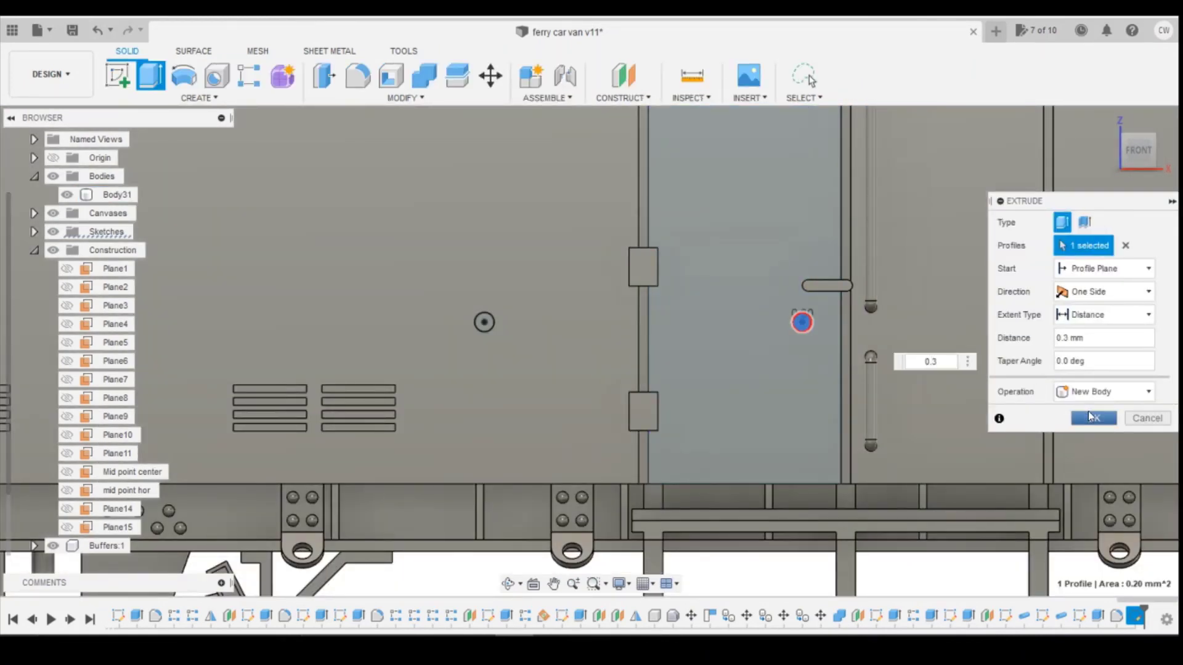
{"action": "left_click", "coordinate": [1064, 393]}
{"action": "left_click", "coordinate": [1075, 412]}
Step: Include both the van-side and door circles in the 0.3 mm extrusion and complete it
{"action": "scroll", "coordinate": [510, 333], "scroll_direction": "up", "scroll_amount": 8}
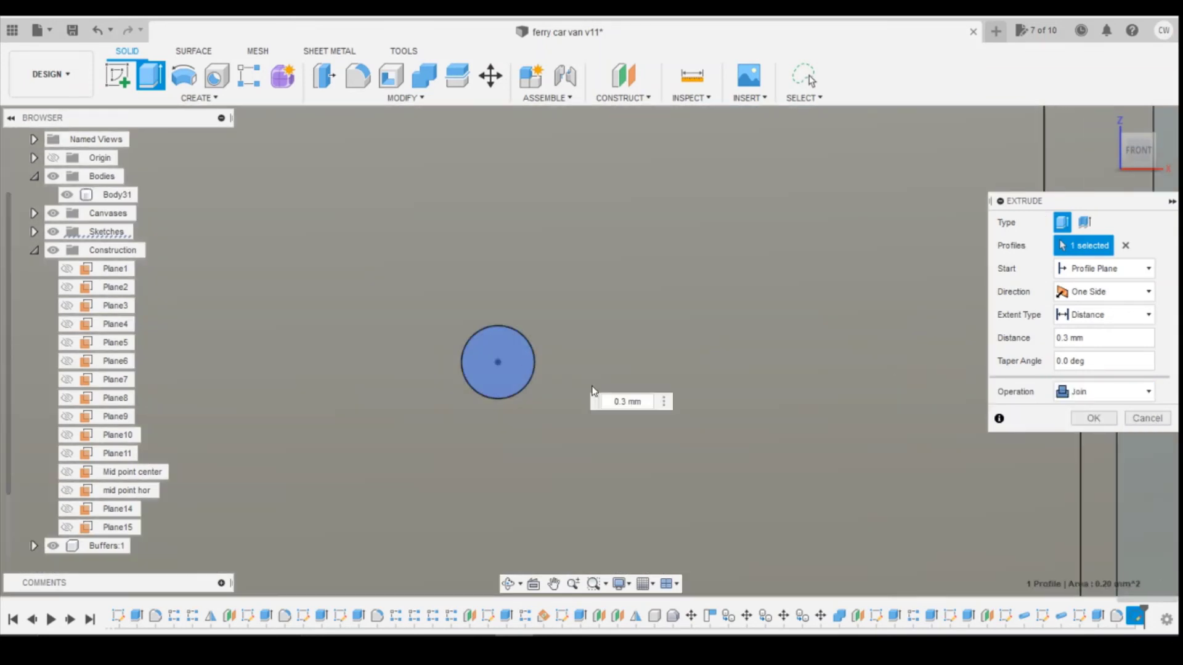
{"action": "scroll", "coordinate": [712, 402], "scroll_direction": "down", "scroll_amount": 10}
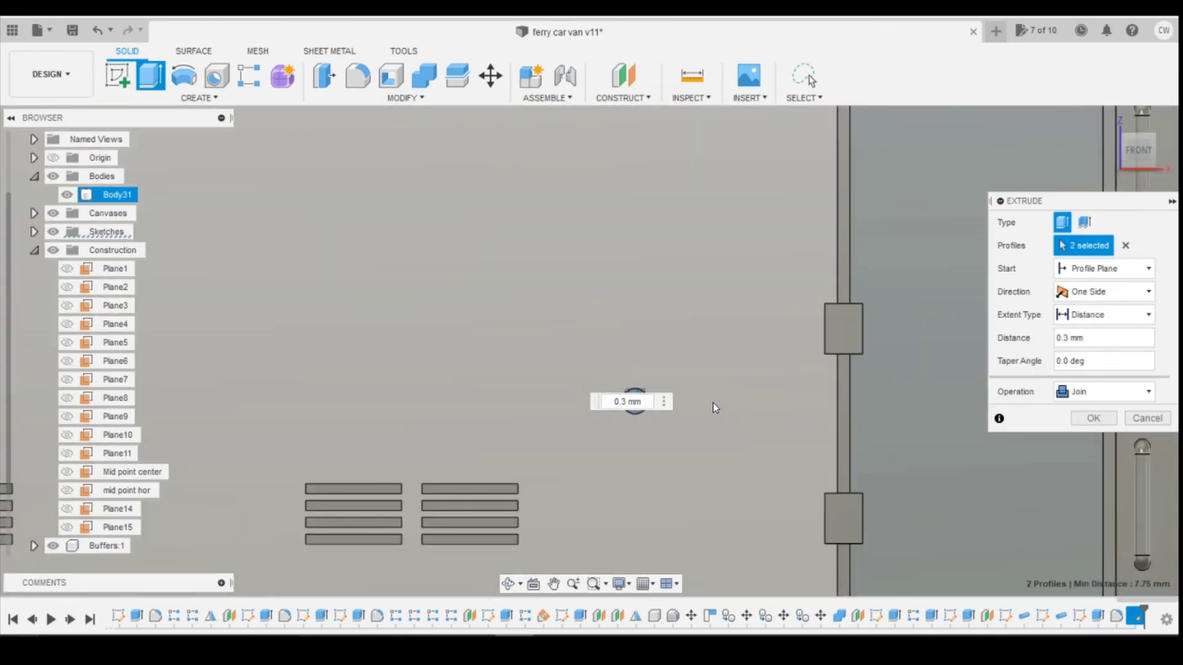
{"action": "left_click", "coordinate": [915, 408]}
{"action": "left_click", "coordinate": [1079, 420]}
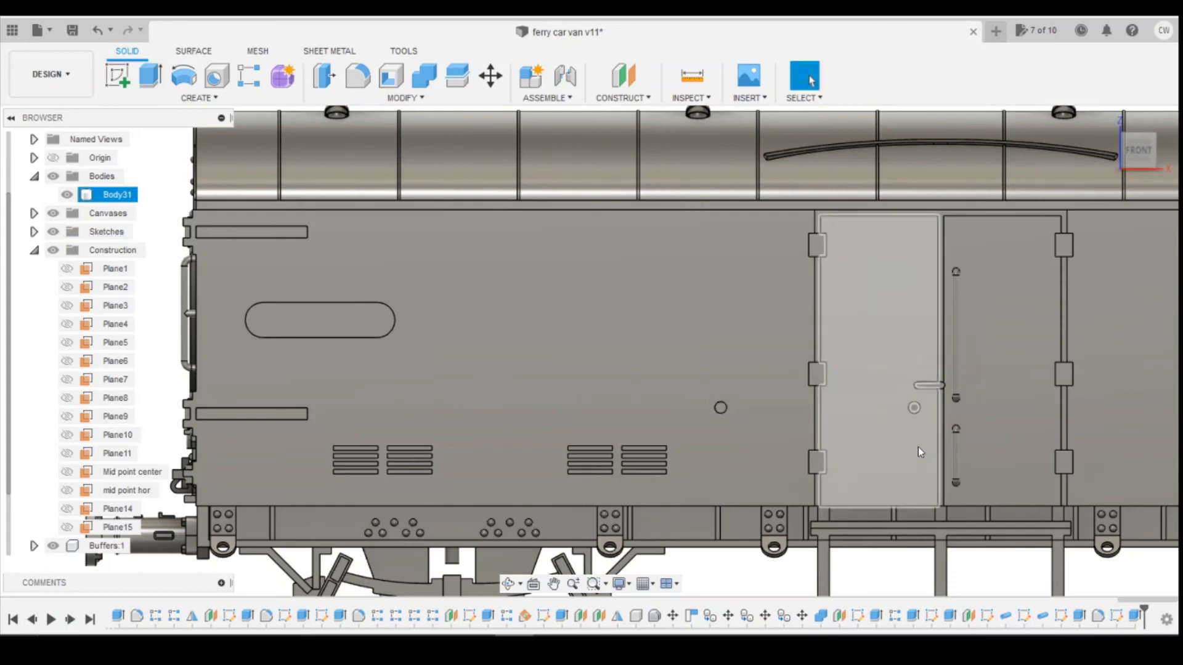
{"action": "scroll", "coordinate": [918, 446], "scroll_direction": "down", "scroll_amount": 2}
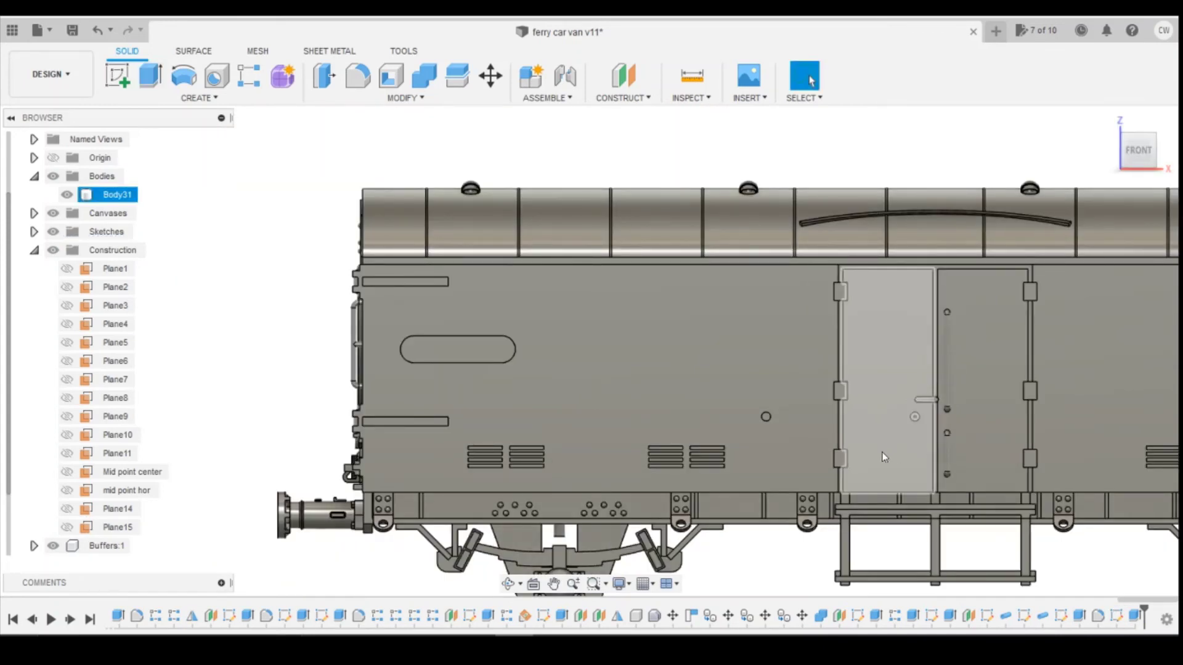
{"action": "key", "text": "Escape"}
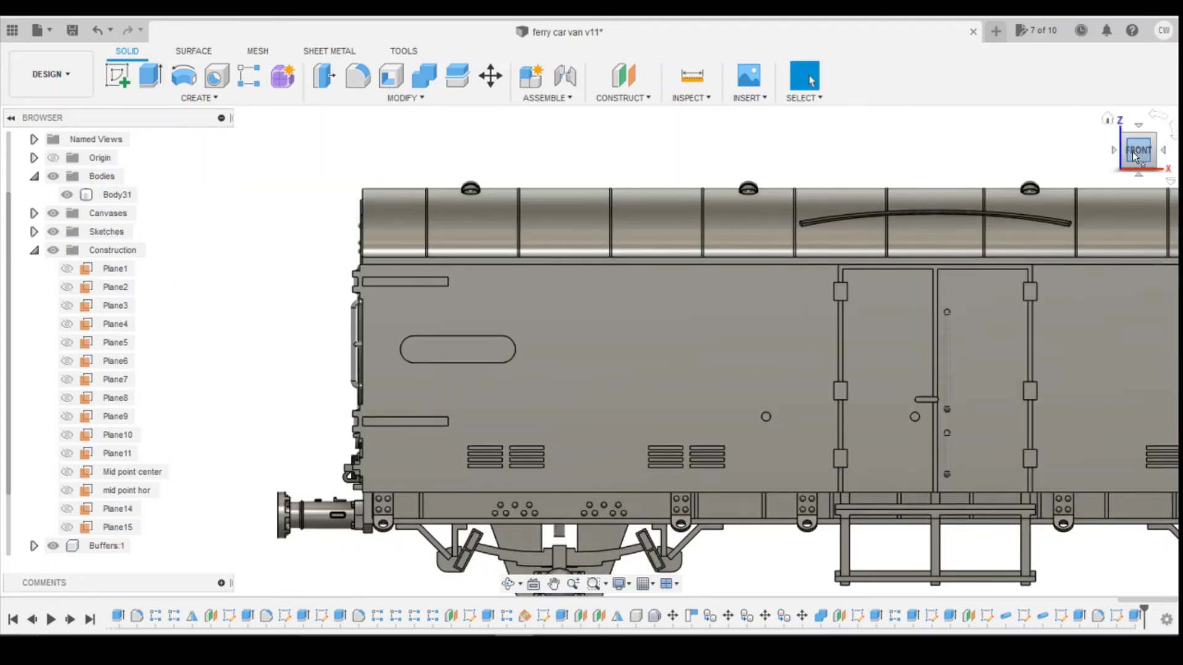
Step: Reopen the sketch of the extruded circles and set the door circle's diameter to 0.35 mm
{"action": "middle_click_drag", "start_coordinate": [591, 350], "coordinate": [665, 400], "text": "shift"}
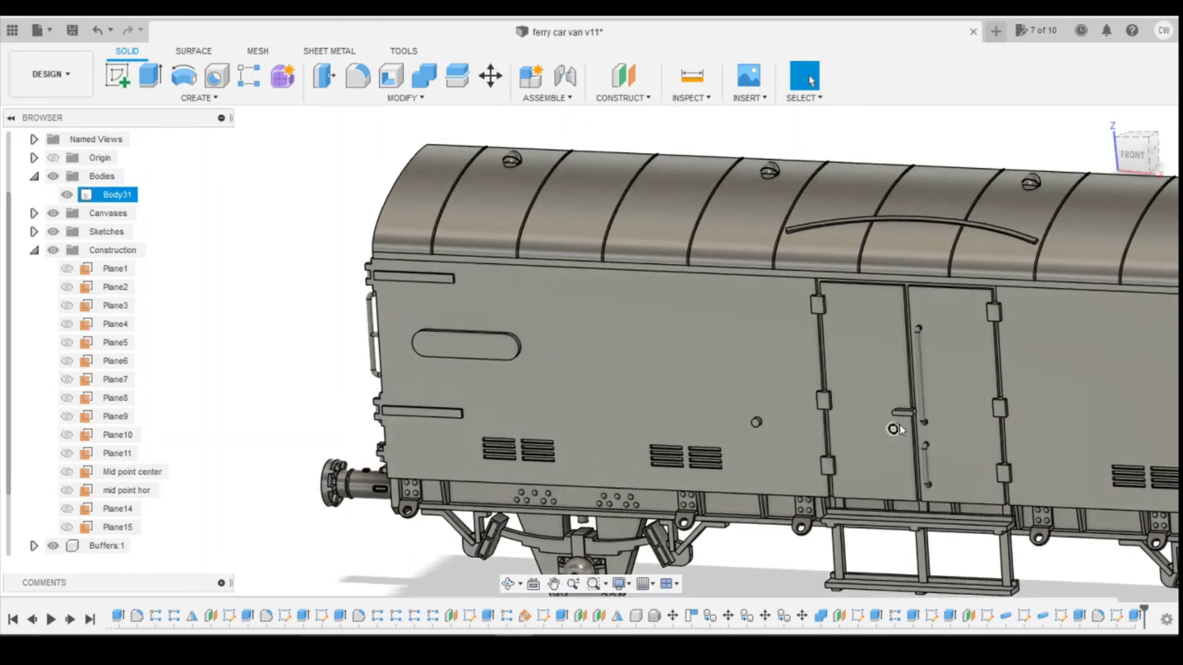
{"action": "right_click", "coordinate": [1130, 619]}
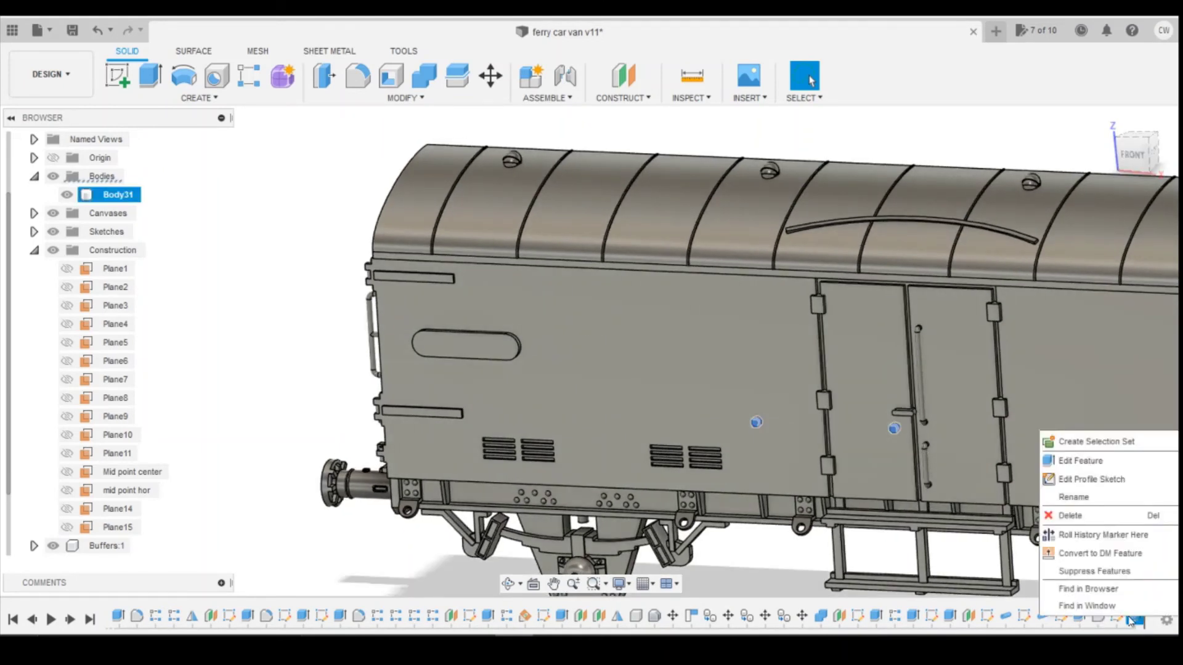
{"action": "right_click", "coordinate": [1117, 619]}
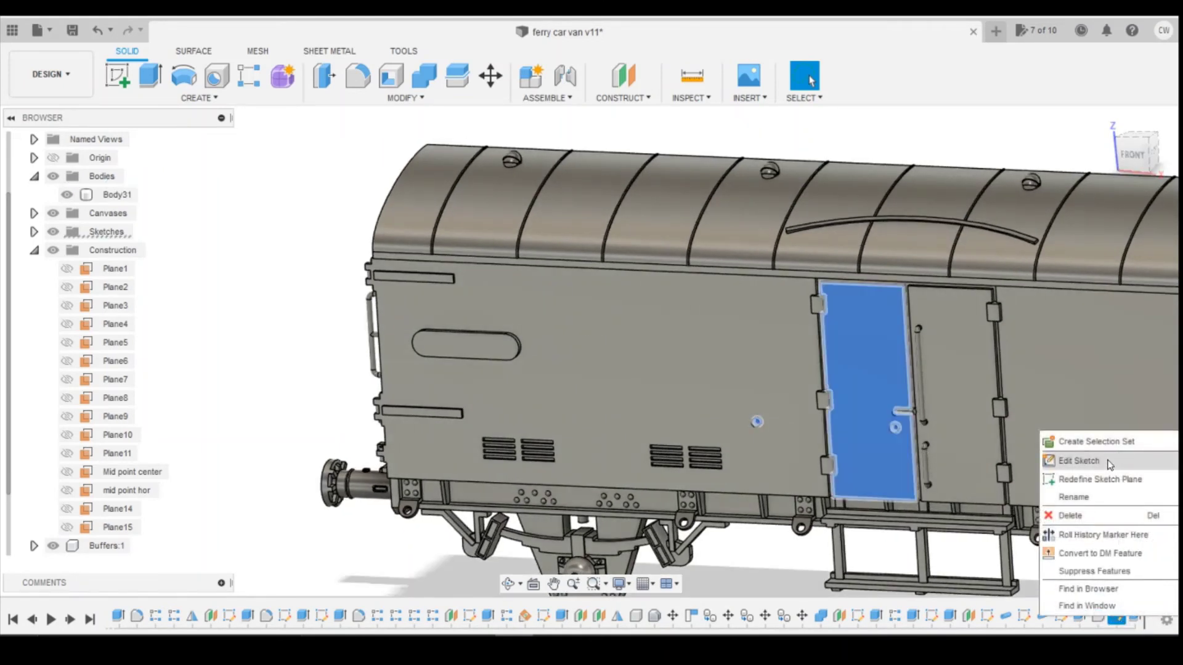
{"action": "left_click", "coordinate": [1110, 463]}
{"action": "double_click", "coordinate": [926, 414]}
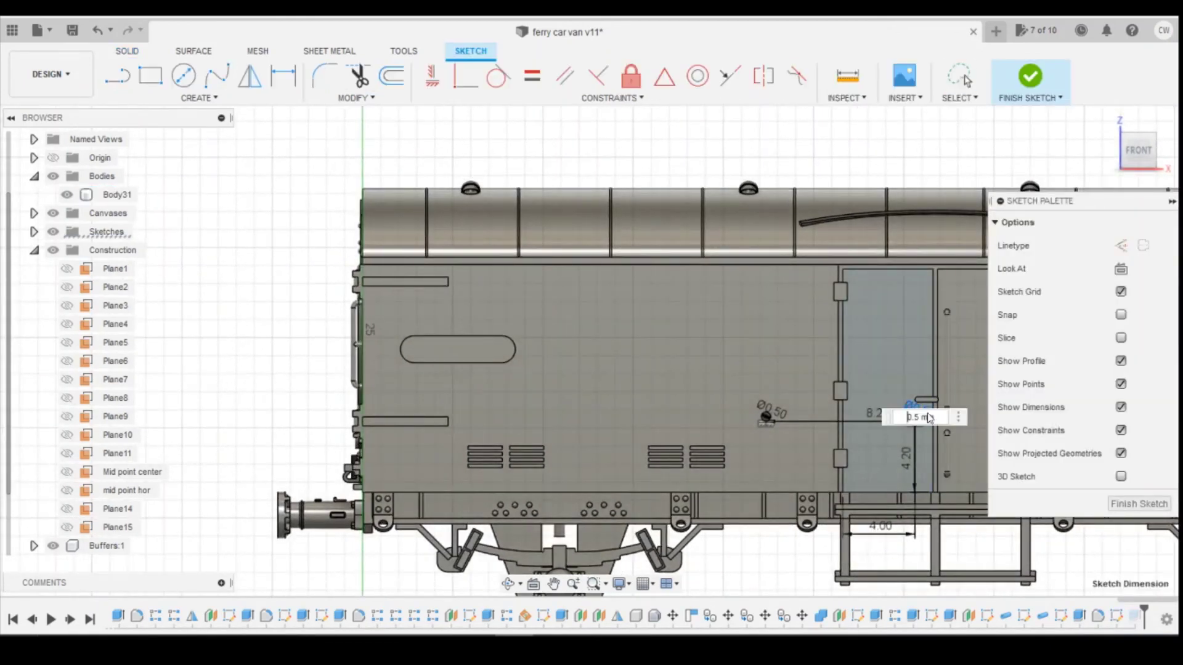
{"action": "type", "text": "0"}
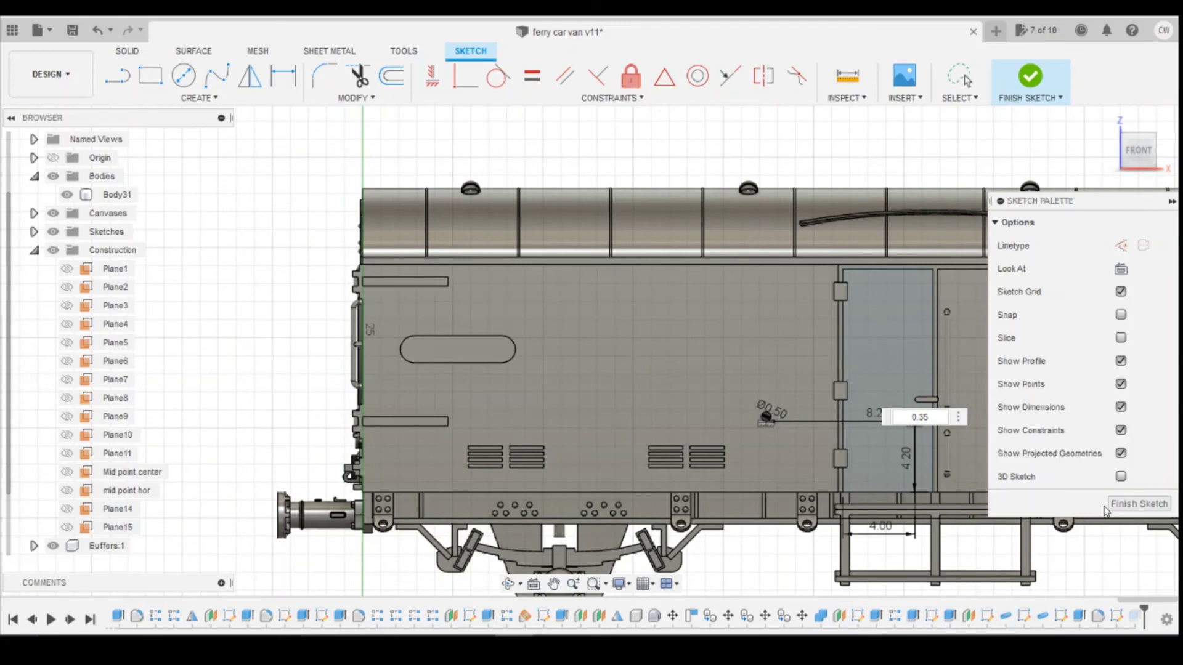
{"action": "key", "text": "Return"}
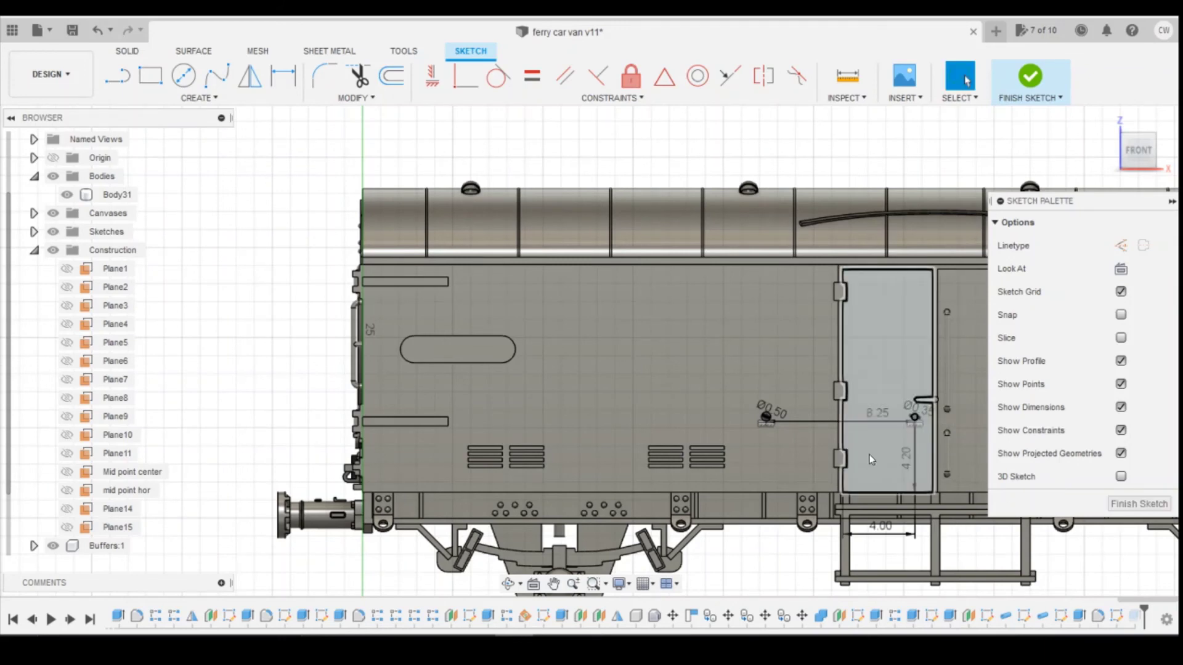
Step: Set the diameter of the circle on the van side to 0.35 mm and finish the sketch
{"action": "scroll", "coordinate": [868, 447], "scroll_direction": "up", "scroll_amount": 2}
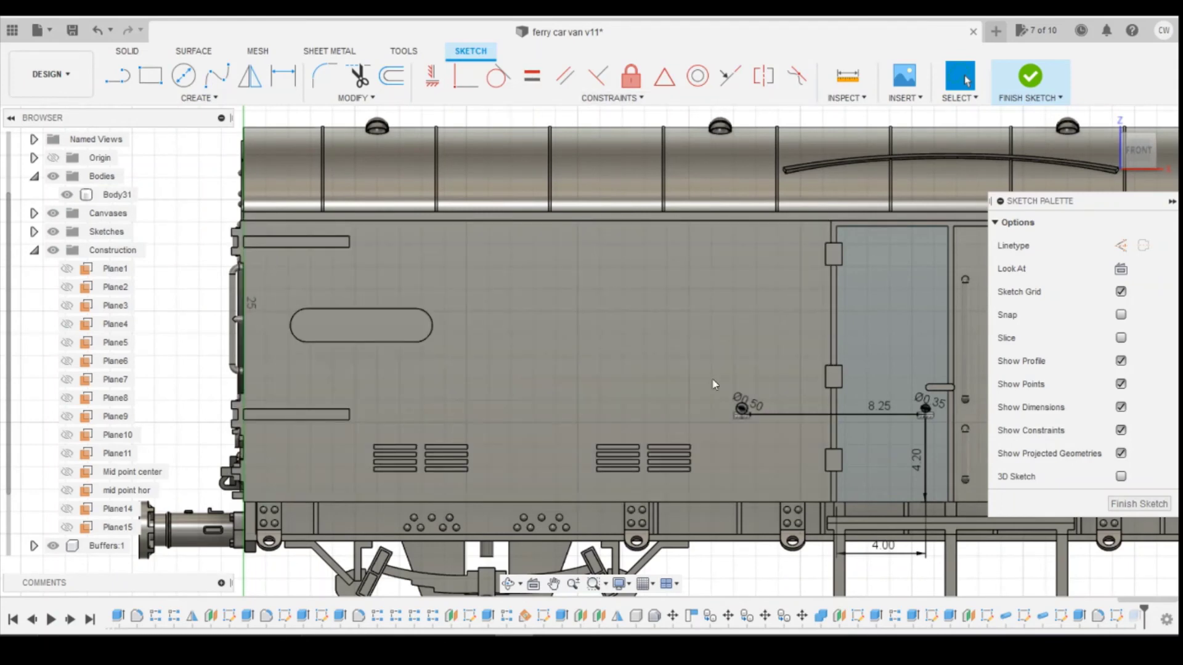
{"action": "scroll", "coordinate": [738, 408], "scroll_direction": "up", "scroll_amount": 1}
{"action": "scroll", "coordinate": [739, 408], "scroll_direction": "up", "scroll_amount": 3}
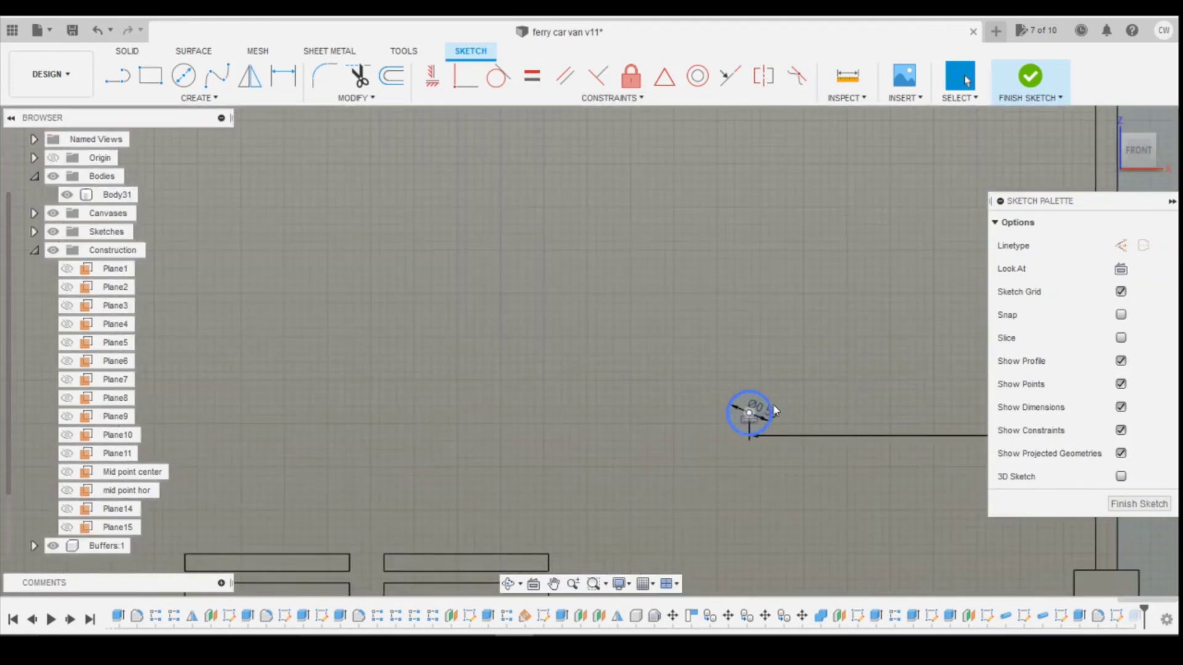
{"action": "left_click", "coordinate": [763, 417]}
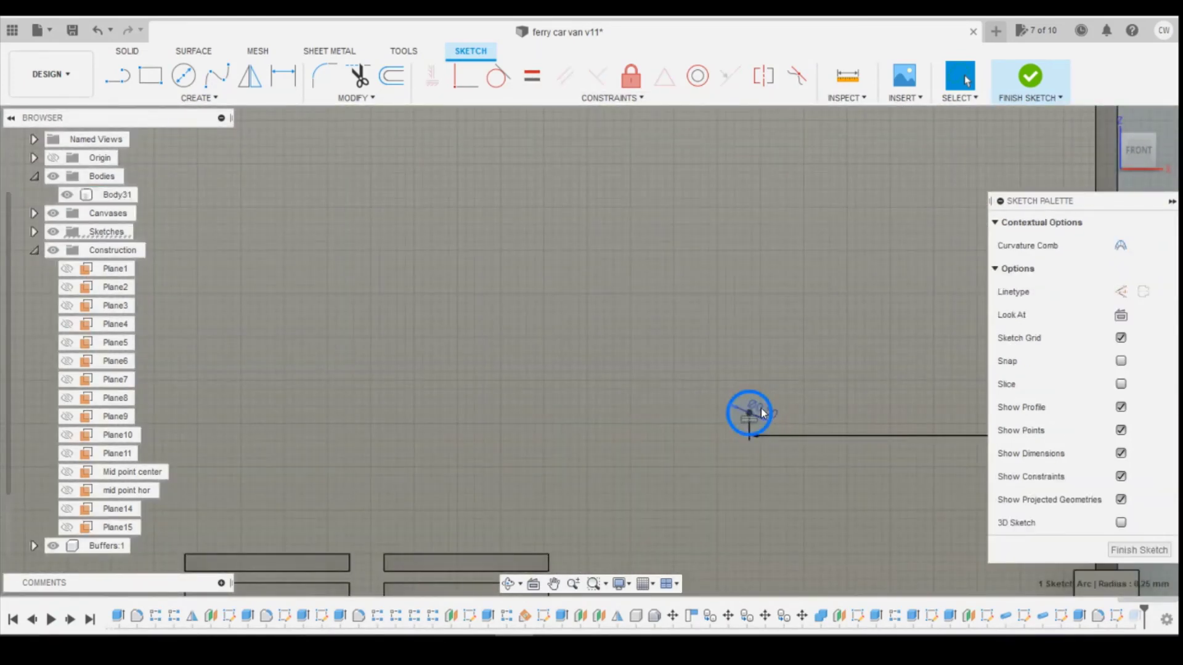
{"action": "double_click", "coordinate": [760, 407]}
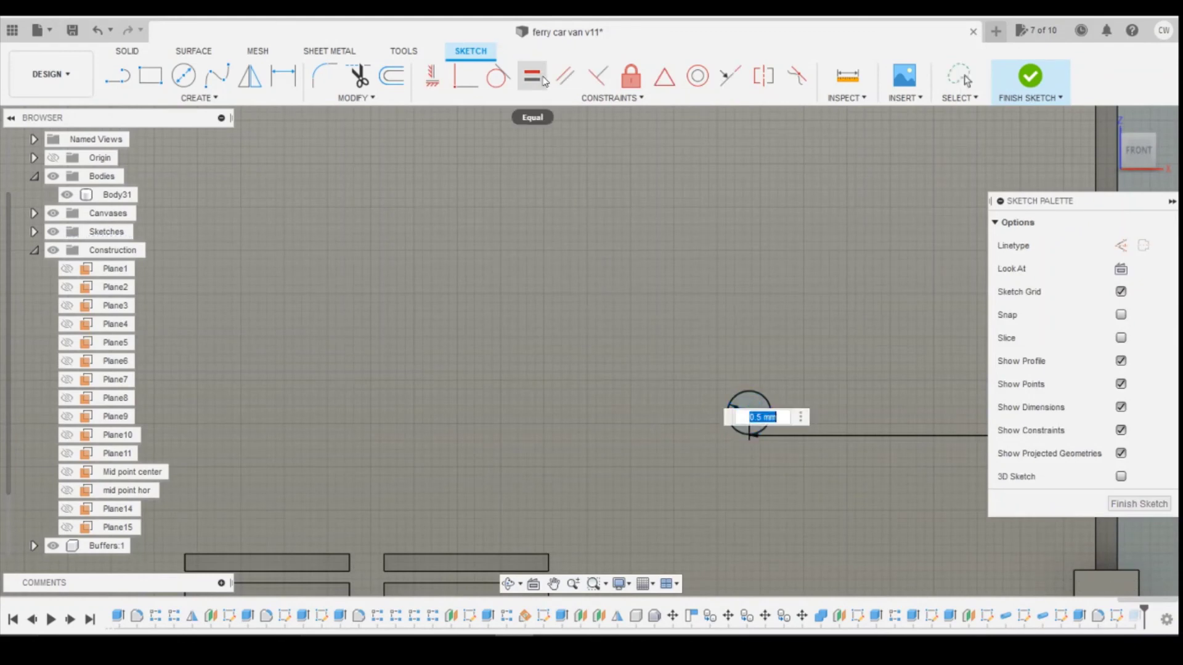
{"action": "key", "text": "Escape"}
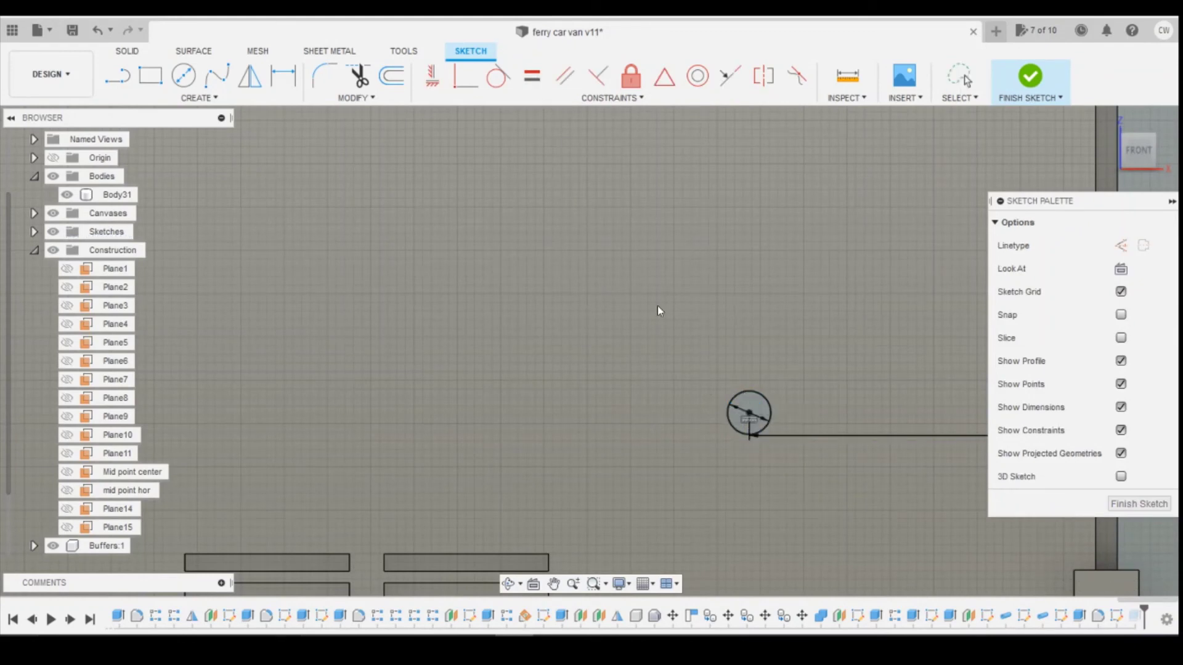
{"action": "double_click", "coordinate": [765, 411]}
{"action": "type", "text": "0.35"}
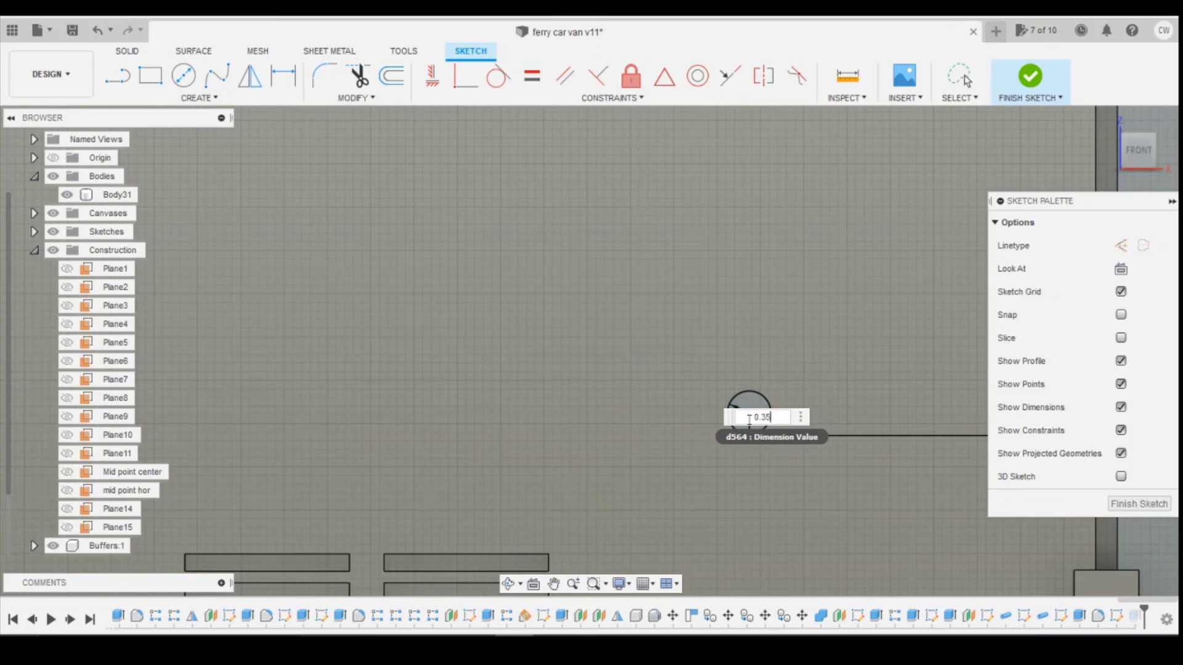
{"action": "key", "text": "Return"}
{"action": "scroll", "coordinate": [308, 357], "scroll_direction": "down", "scroll_amount": 5}
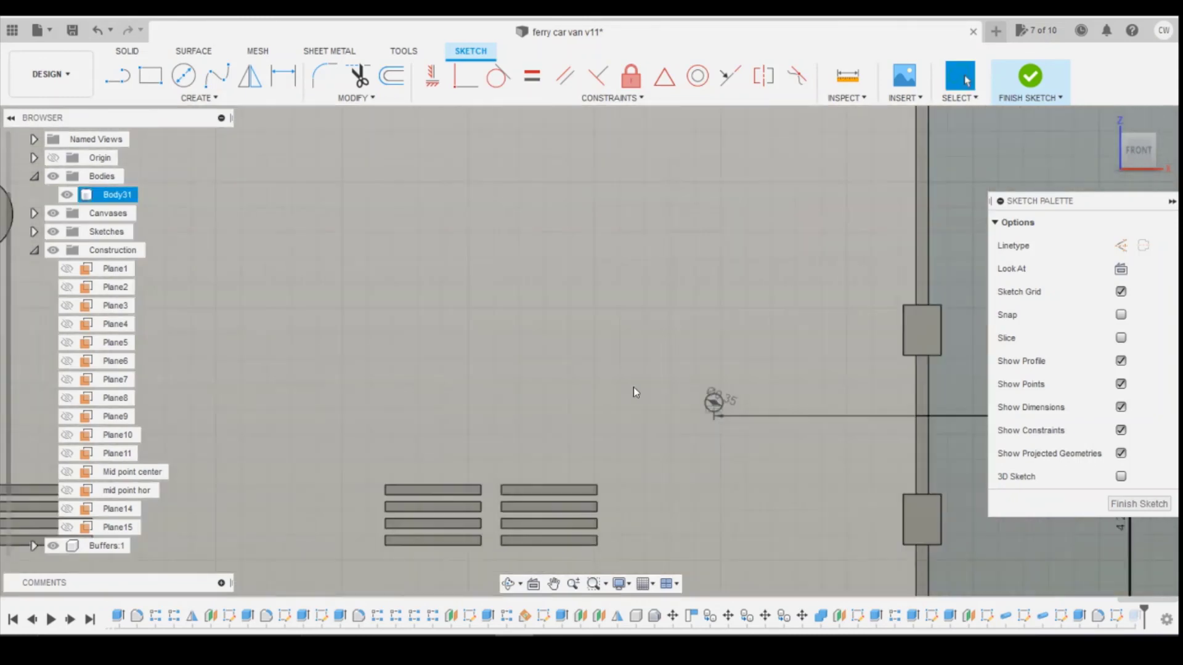
{"action": "scroll", "coordinate": [683, 382], "scroll_direction": "up", "scroll_amount": 1}
{"action": "scroll", "coordinate": [468, 382], "scroll_direction": "down", "scroll_amount": 2}
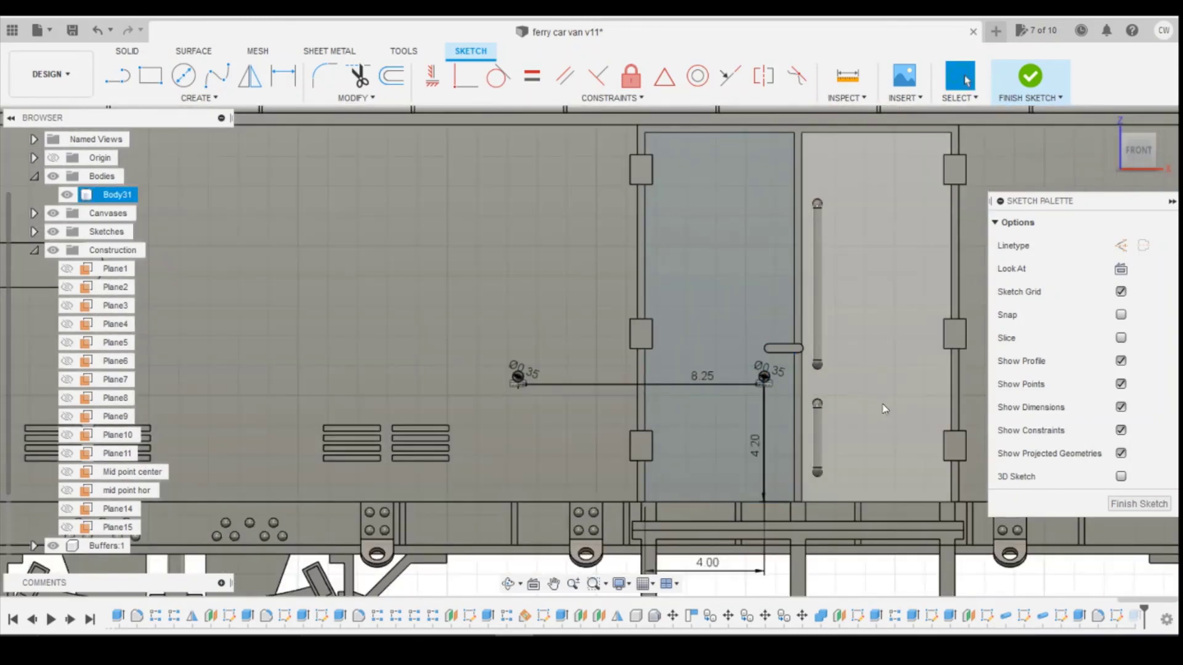
{"action": "scroll", "coordinate": [387, 398], "scroll_direction": "down", "scroll_amount": 1}
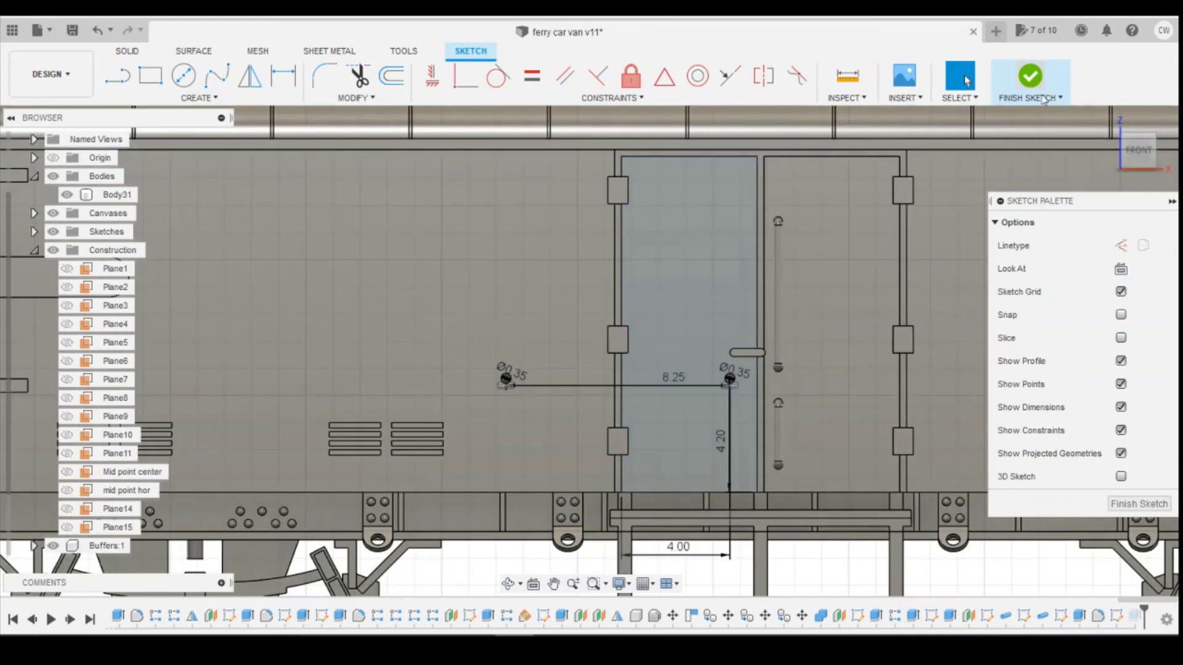
{"action": "left_click", "coordinate": [1030, 76]}
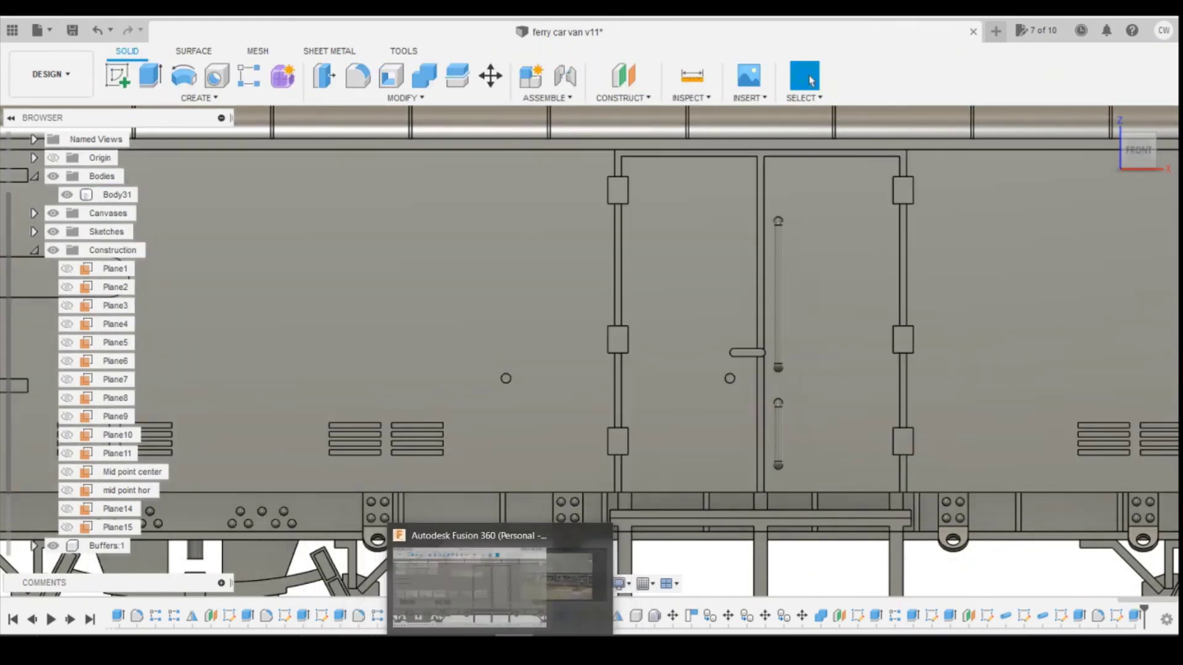
Step: Reopen the sketch of the two extruded circles for editing
{"action": "left_click", "coordinate": [117, 76]}
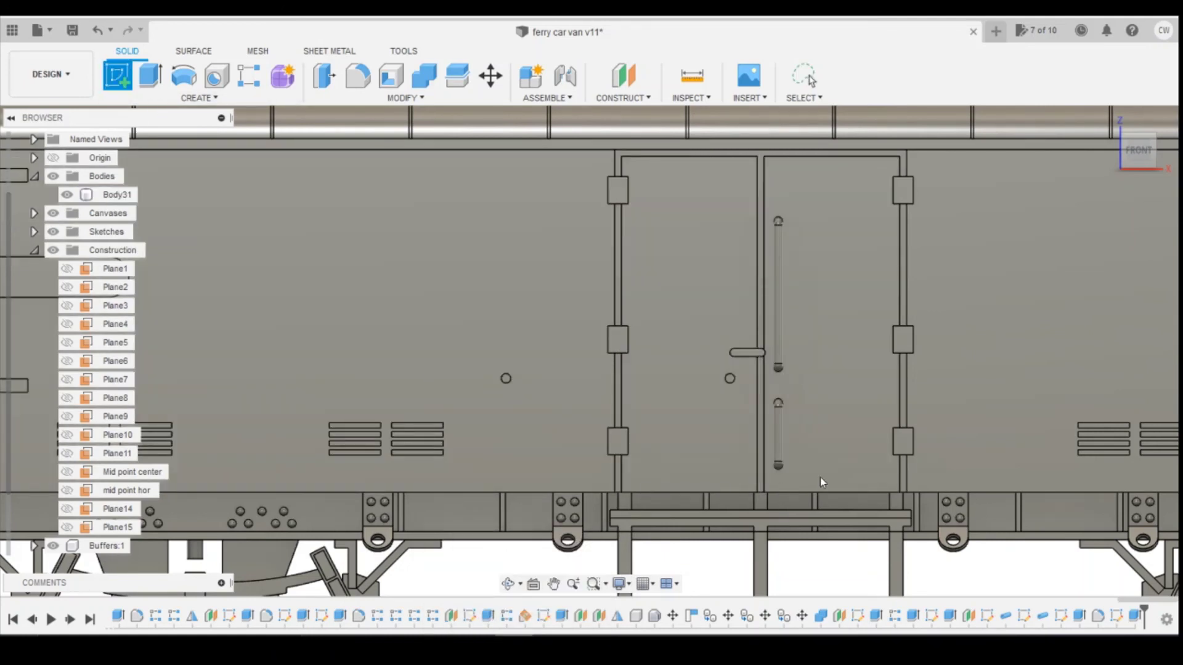
{"action": "key", "text": "Escape"}
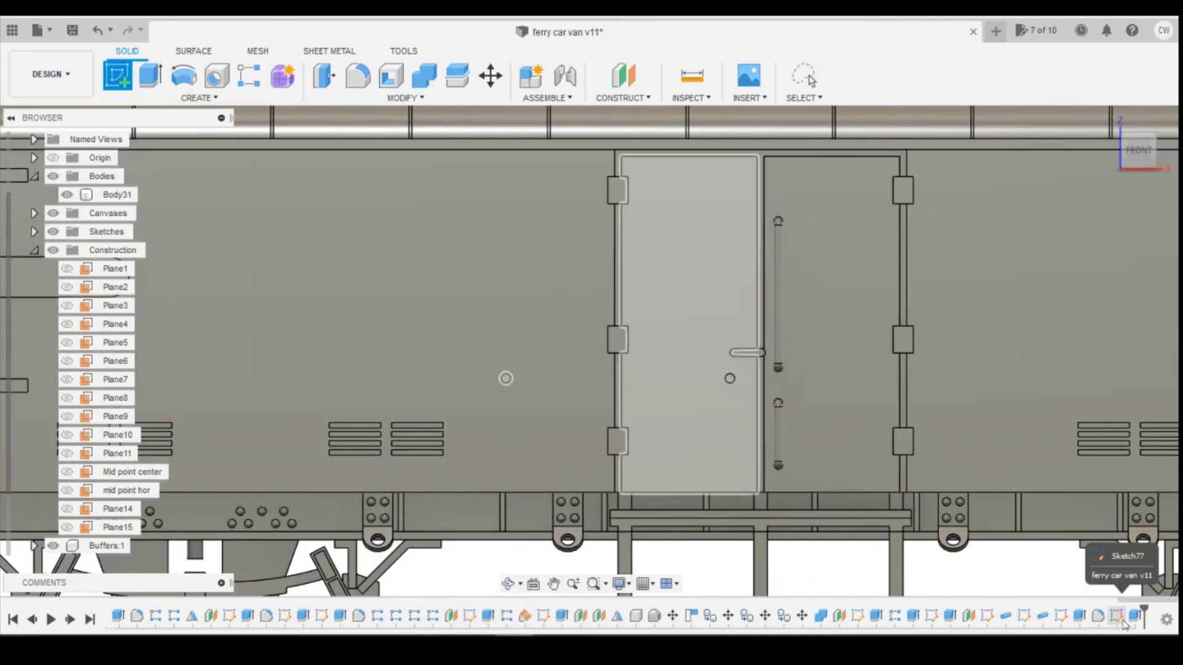
{"action": "right_click", "coordinate": [1122, 622]}
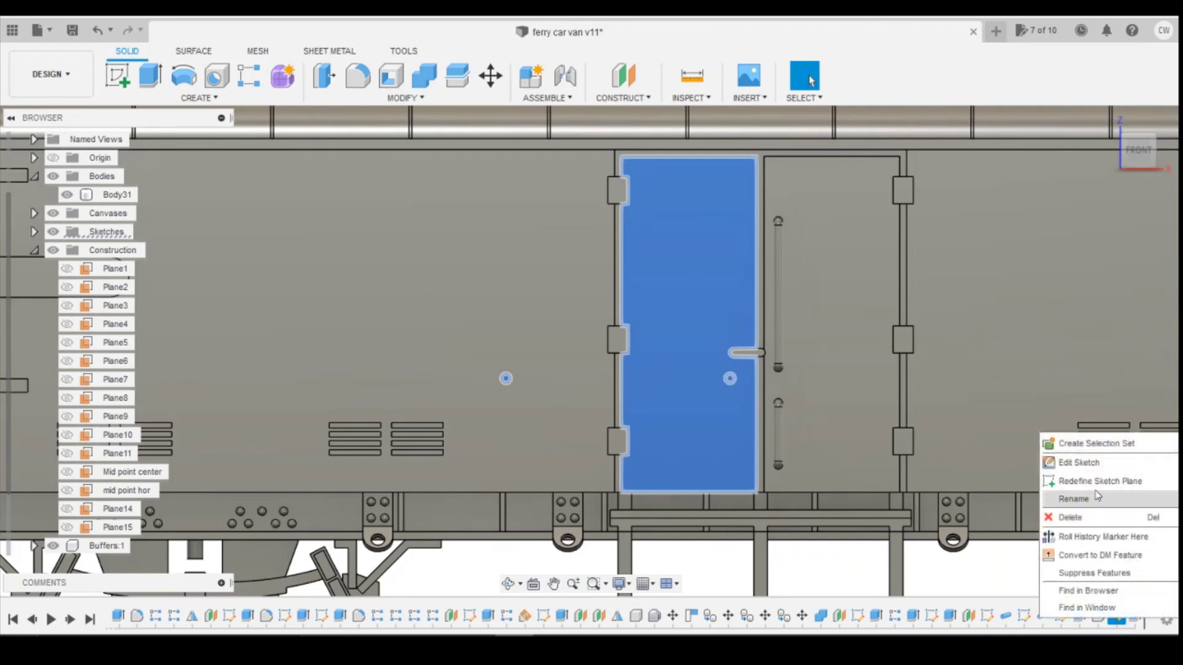
{"action": "left_click", "coordinate": [1025, 487]}
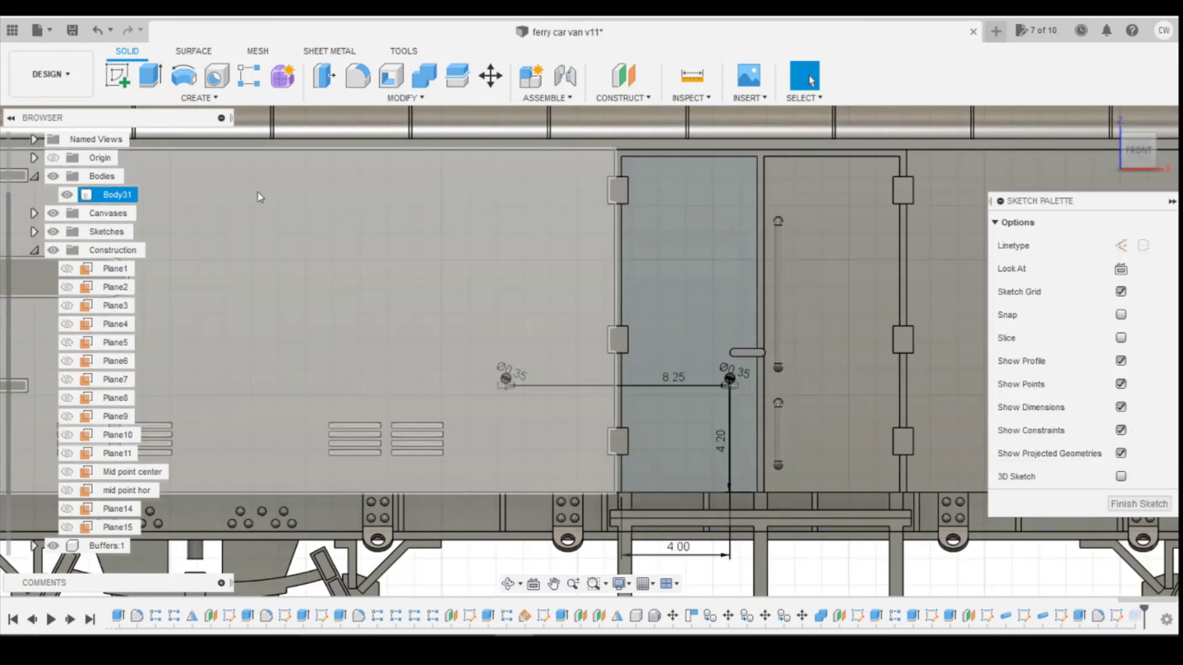
Step: Check the reference photo and draw a 0.35 mm diameter circle on the right-hand door, between the handrails and the hinges
{"action": "left_click", "coordinate": [183, 75]}
{"action": "scroll", "coordinate": [680, 399], "scroll_direction": "up", "scroll_amount": 4}
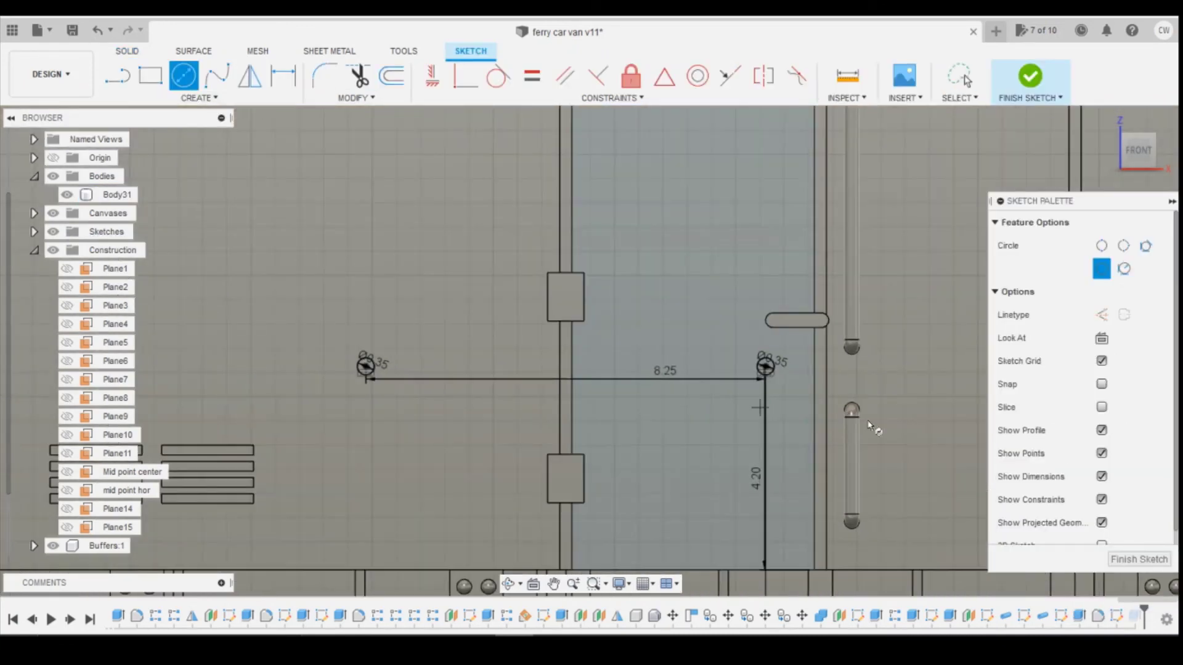
{"action": "scroll", "coordinate": [524, 441], "scroll_direction": "down", "scroll_amount": 4}
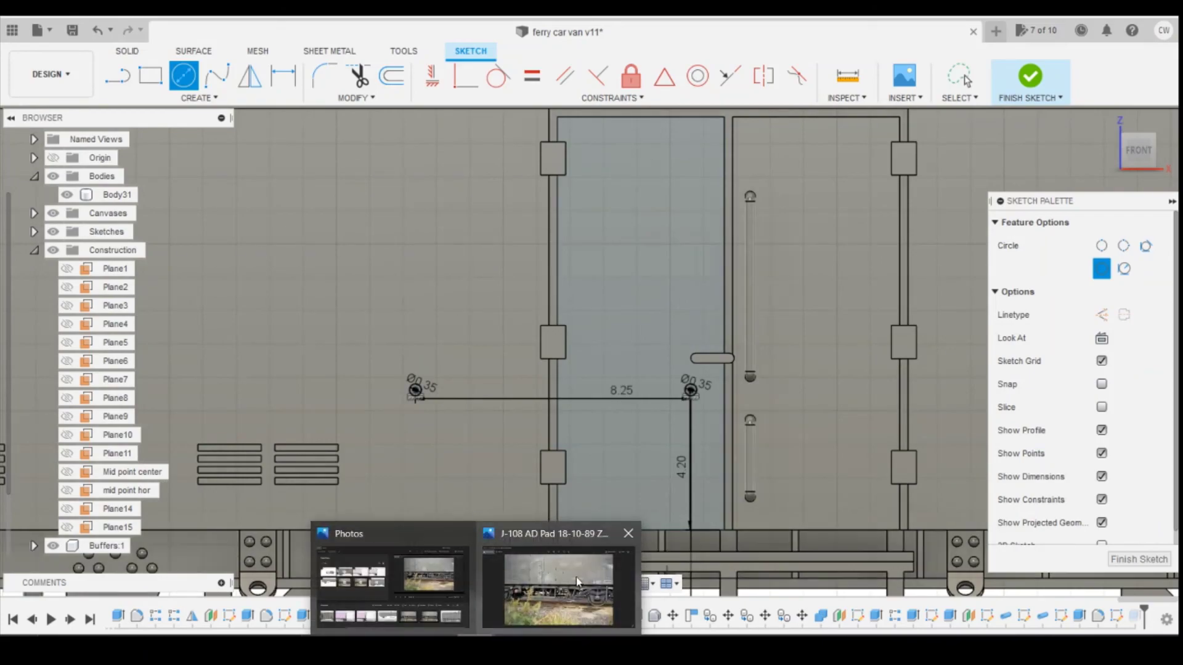
{"action": "left_click", "coordinate": [555, 594]}
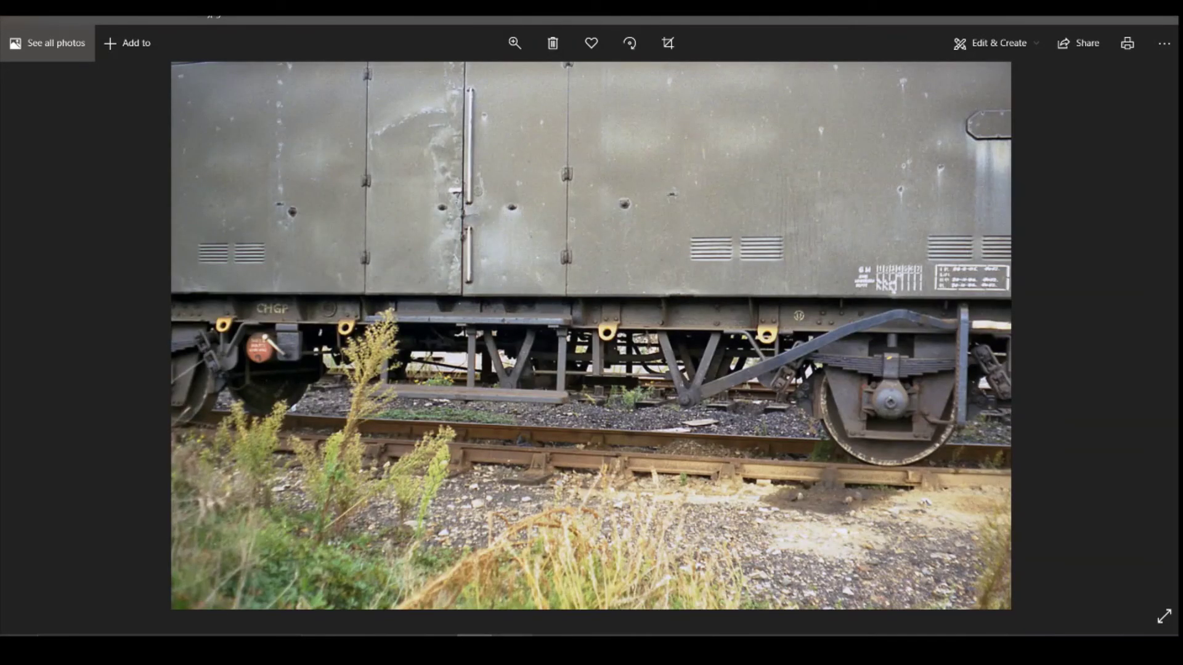
{"action": "left_click", "coordinate": [514, 592]}
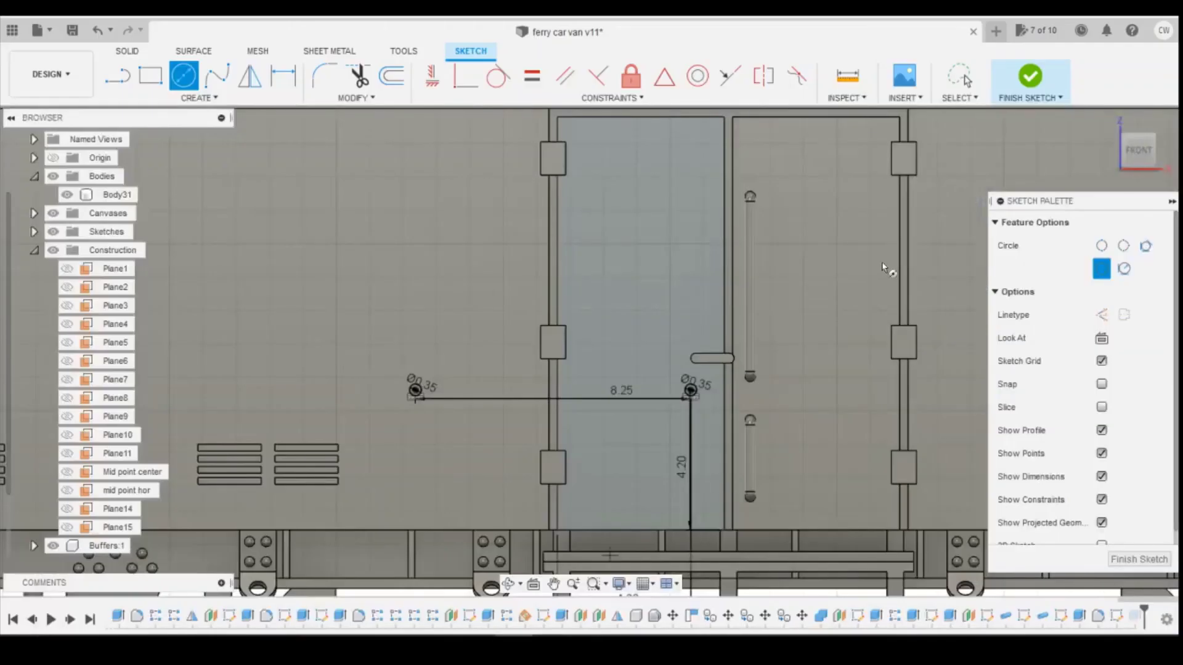
{"action": "left_click", "coordinate": [822, 390]}
{"action": "type", "text": "0.35"}
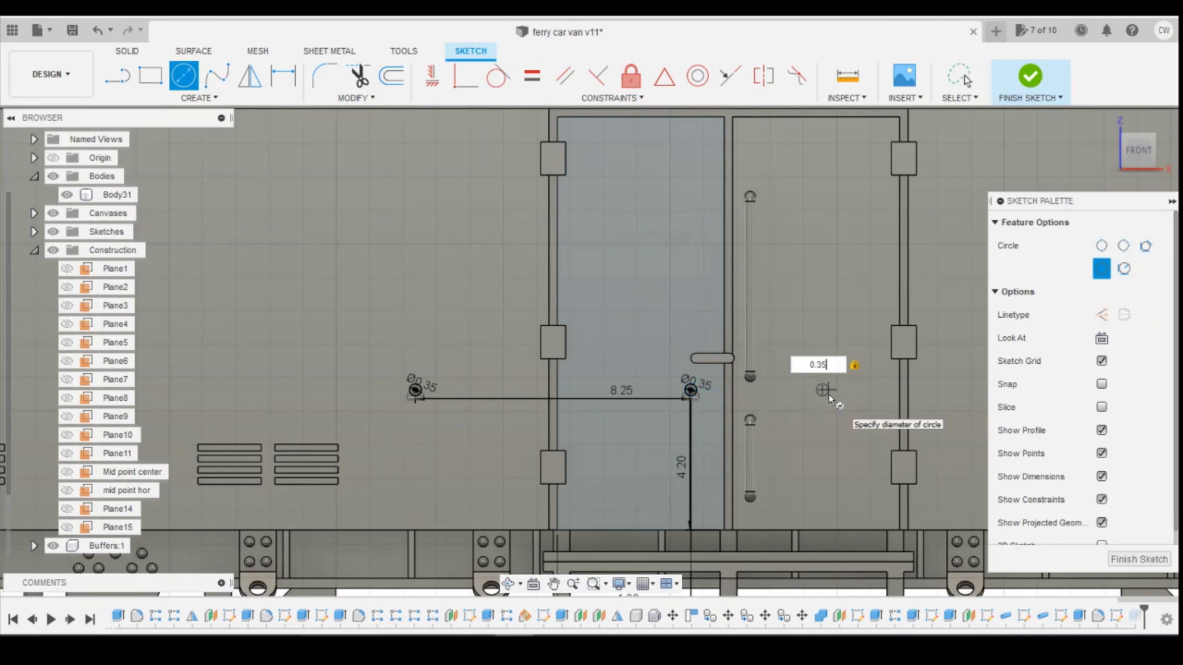
{"action": "key", "text": "Return"}
{"action": "key", "text": "Escape"}
Step: Dimension the right-hand door circle's centre 2.3 mm from the door's hinge-side edge
{"action": "scroll", "coordinate": [831, 399], "scroll_direction": "up", "scroll_amount": 1}
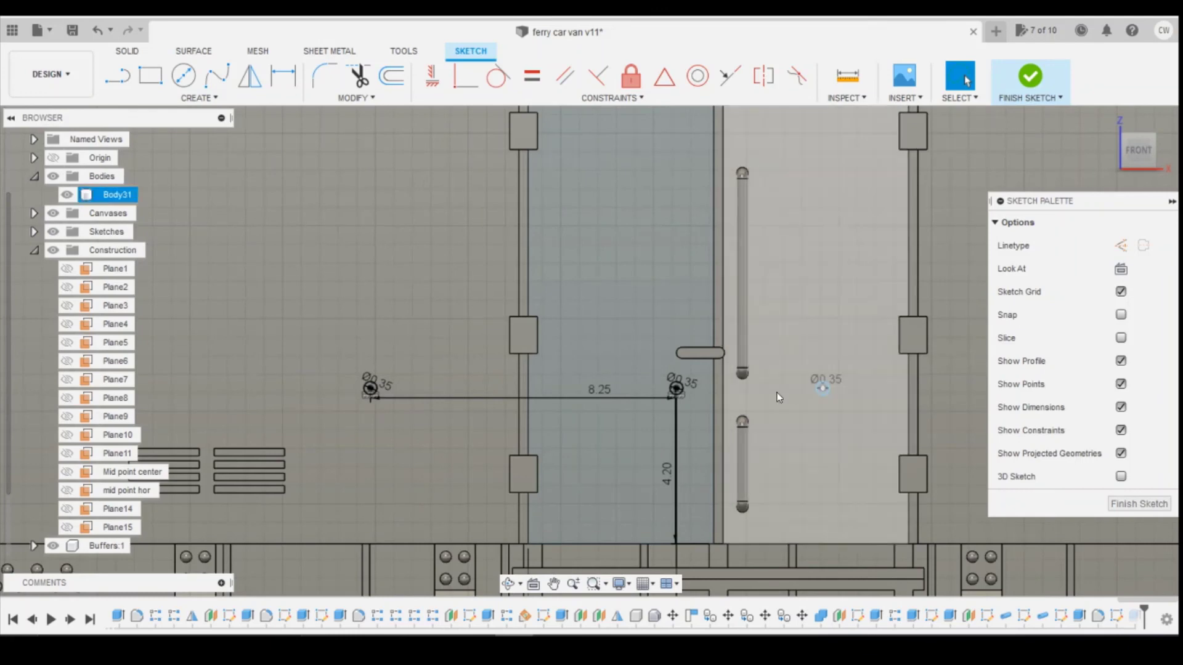
{"action": "scroll", "coordinate": [828, 399], "scroll_direction": "down", "scroll_amount": 1}
{"action": "scroll", "coordinate": [826, 400], "scroll_direction": "up", "scroll_amount": 2}
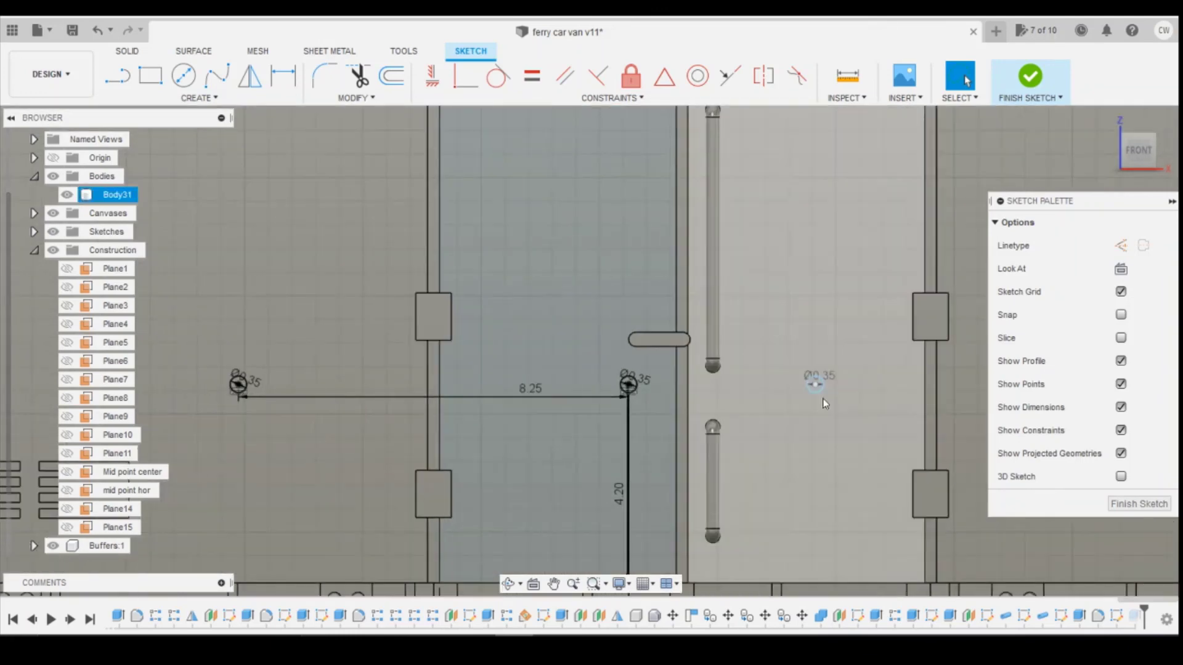
{"action": "key", "text": "d"}
{"action": "left_click", "coordinate": [817, 387]}
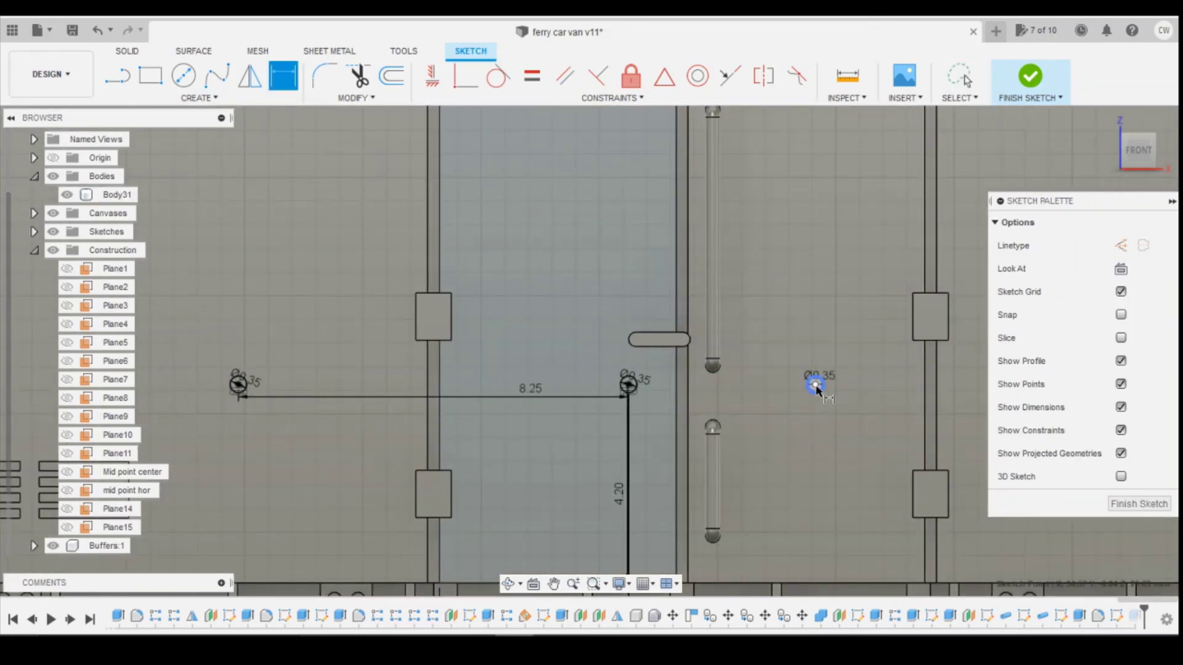
{"action": "left_click", "coordinate": [924, 394]}
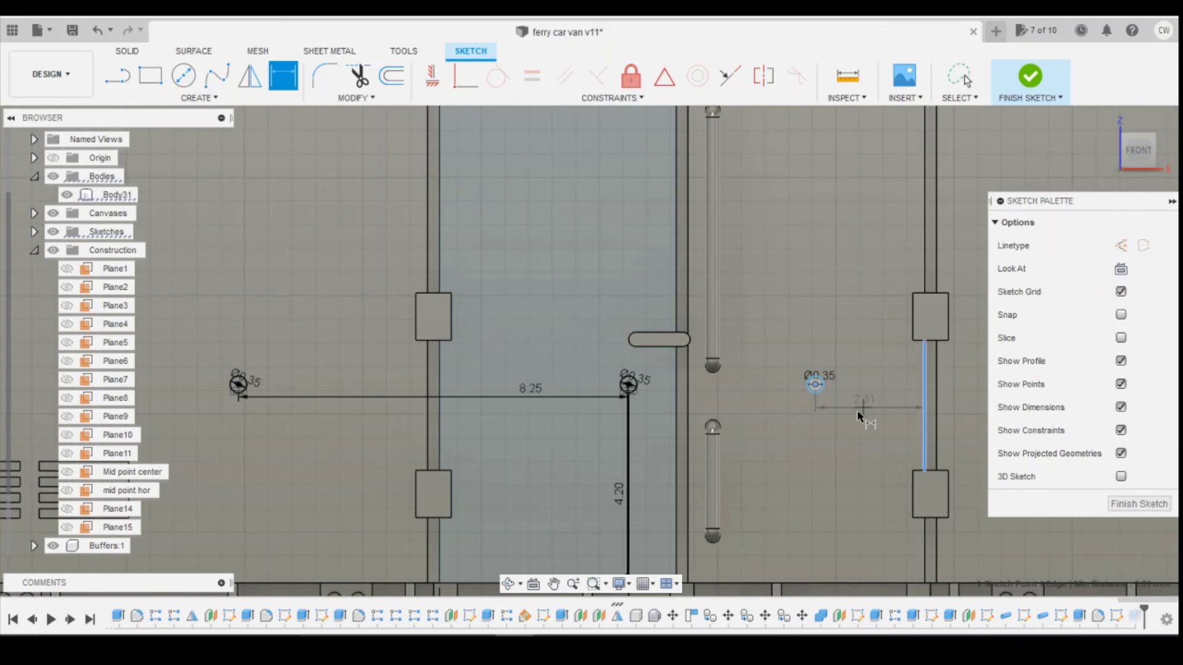
{"action": "left_click", "coordinate": [856, 410]}
{"action": "type", "text": "2.3"}
{"action": "key", "text": "Return"}
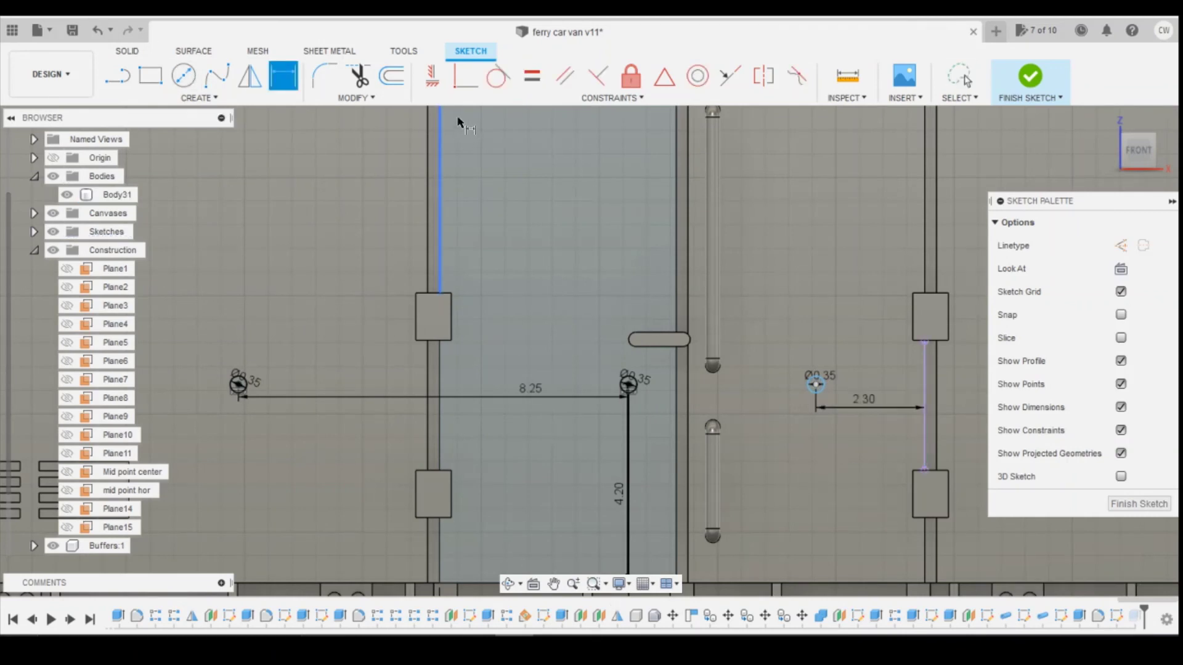
Step: Align the right-hand door circle horizontally with the left-hand door circle using a Horizontal/Vertical constraint
{"action": "left_click", "coordinate": [433, 79]}
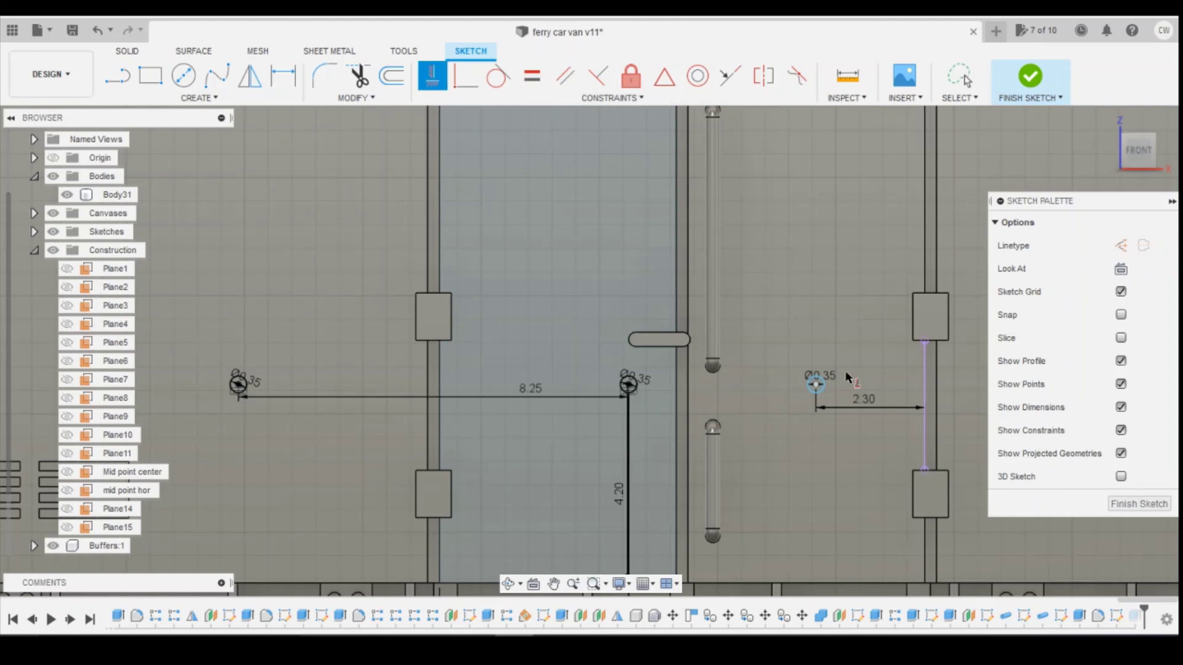
{"action": "left_click", "coordinate": [816, 385]}
{"action": "left_click", "coordinate": [629, 384]}
{"action": "scroll", "coordinate": [487, 367], "scroll_direction": "down", "scroll_amount": 3}
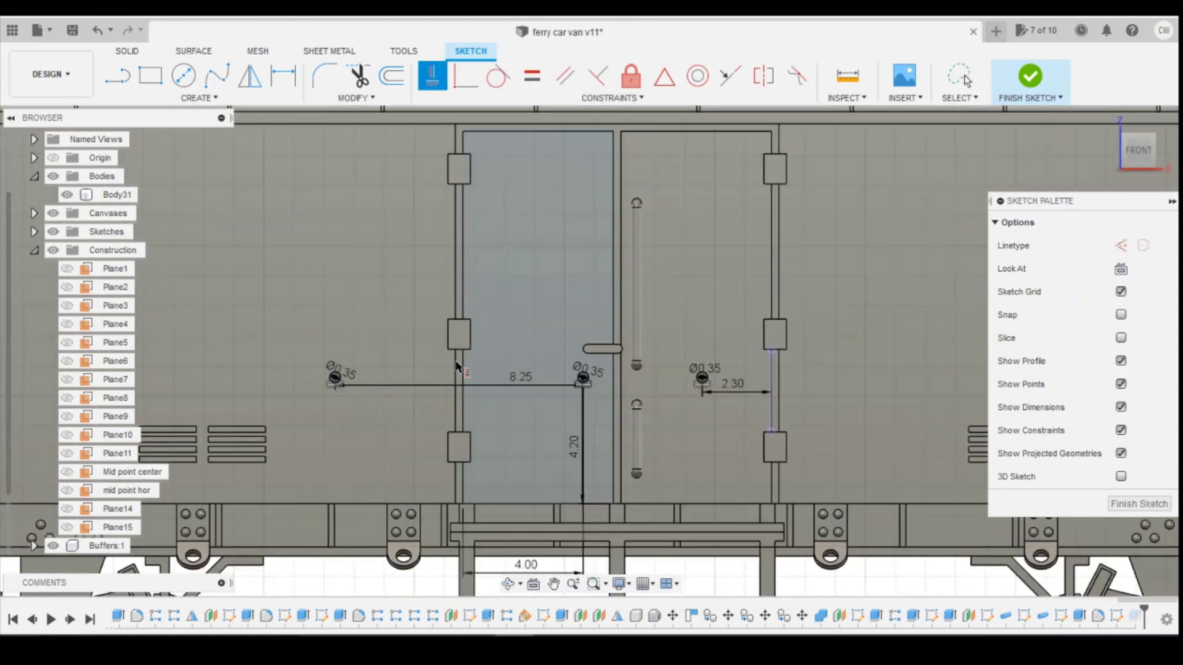
Step: Draw a 0.35 mm diameter circle on the van side just right of the doors
{"action": "left_click", "coordinate": [183, 76]}
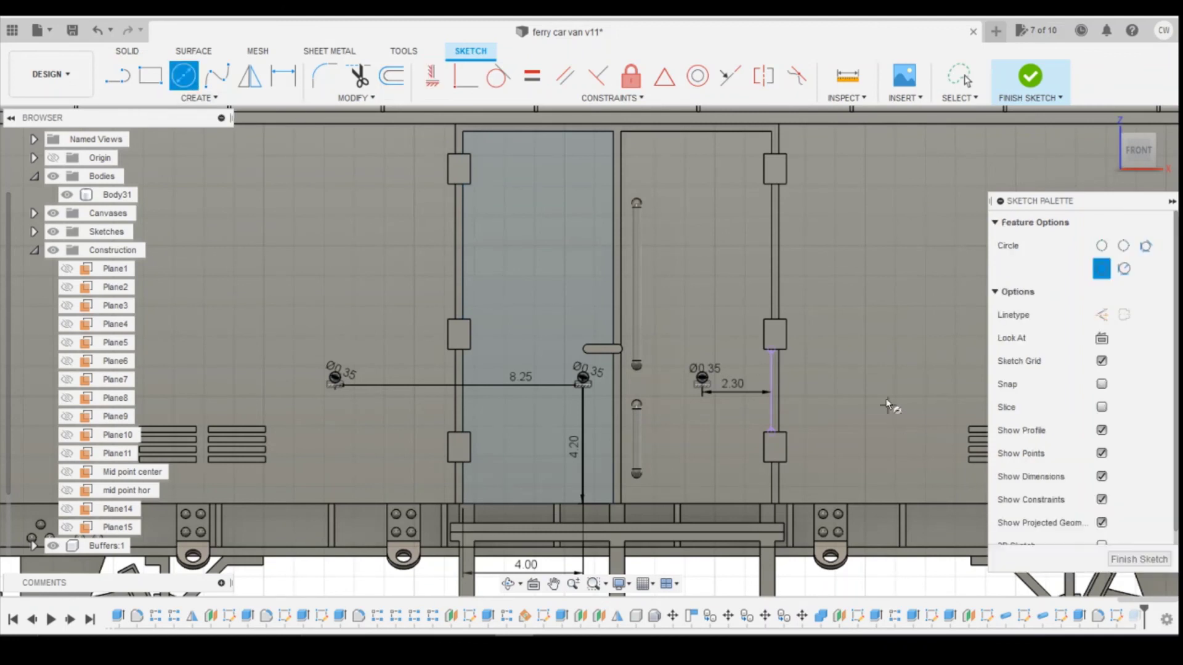
{"action": "left_click", "coordinate": [853, 376]}
{"action": "type", "text": "0"}
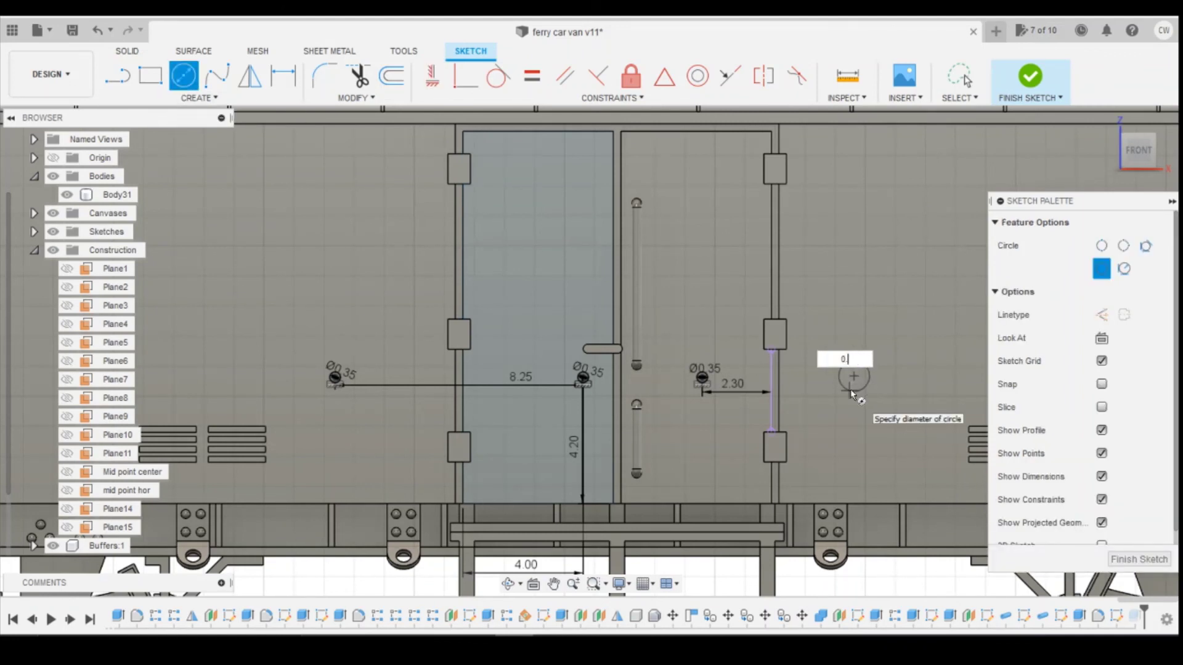
{"action": "type", "text": ".35"}
{"action": "key", "text": "Return"}
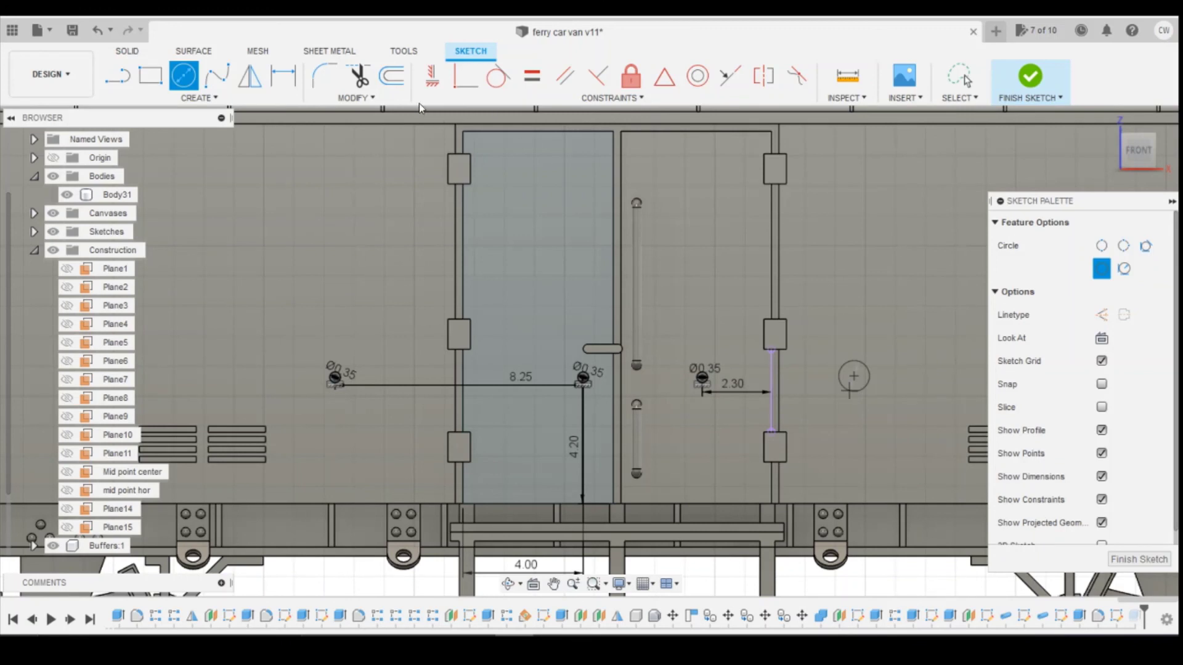
{"action": "key", "text": "Escape"}
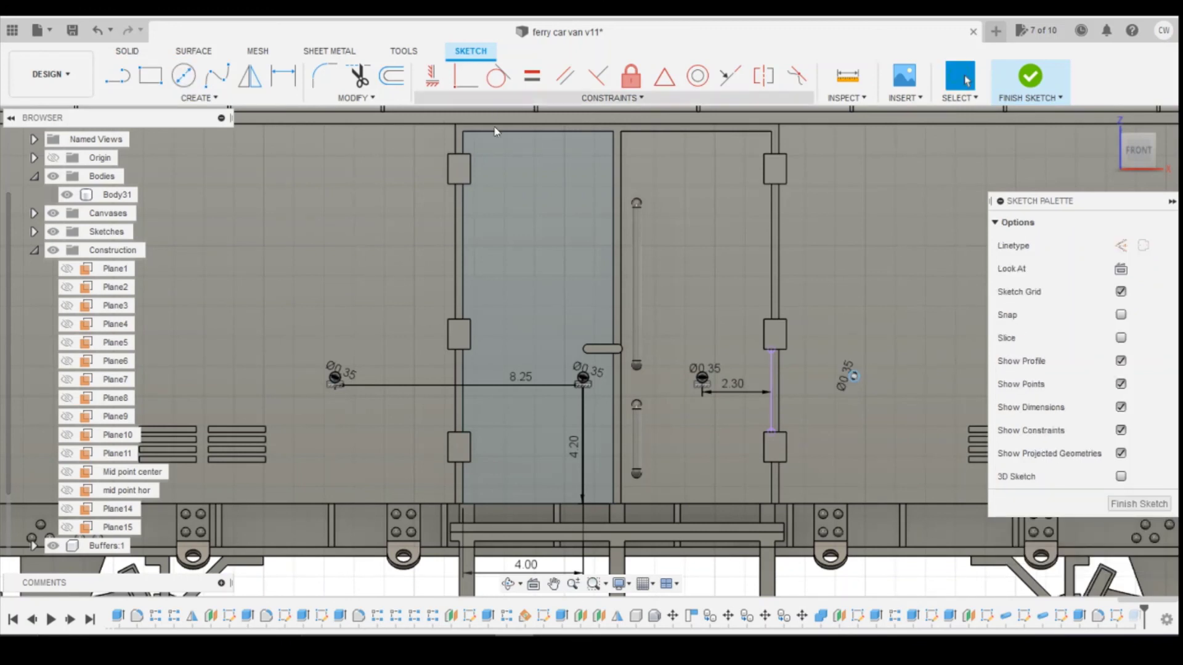
Step: Constrain the new van-side circle's centre horizontally level with the door circles
{"action": "left_click", "coordinate": [432, 76]}
{"action": "scroll", "coordinate": [876, 372], "scroll_direction": "up", "scroll_amount": 3}
{"action": "left_click", "coordinate": [829, 389]}
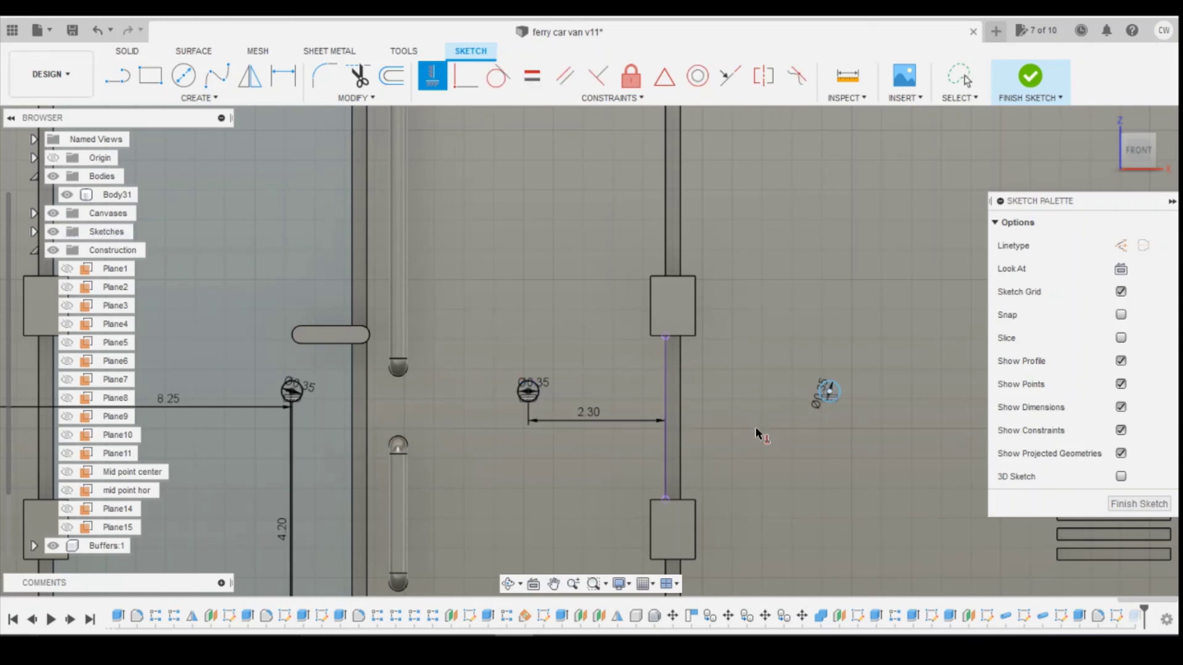
{"action": "left_click", "coordinate": [829, 391]}
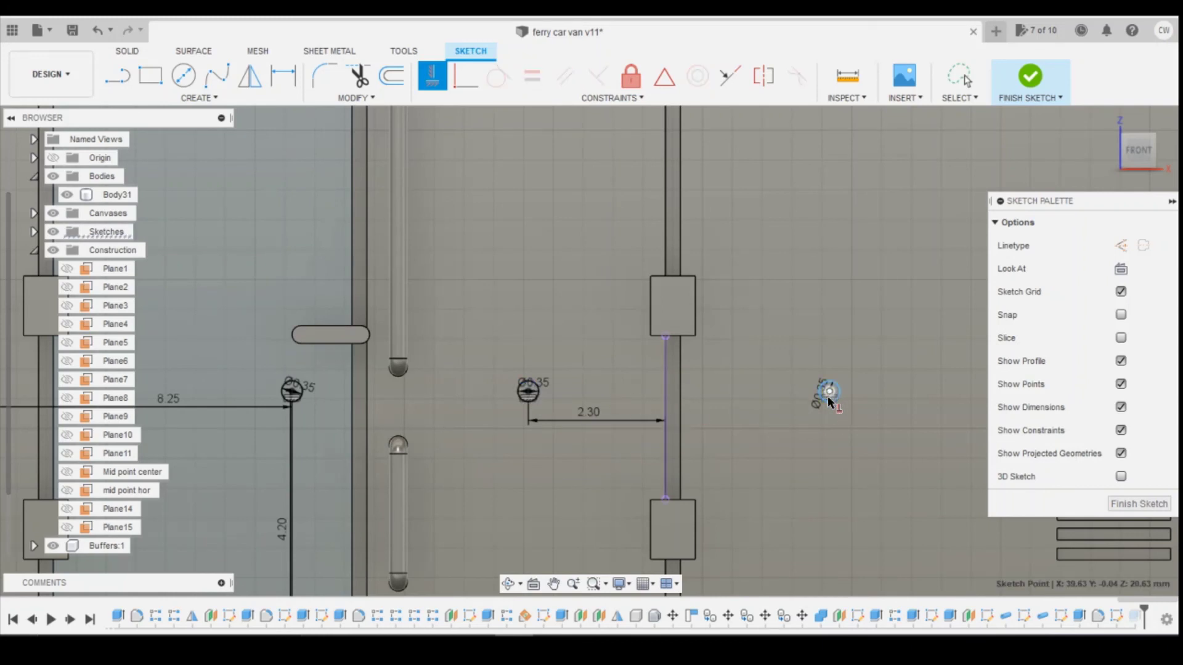
{"action": "left_click", "coordinate": [528, 391]}
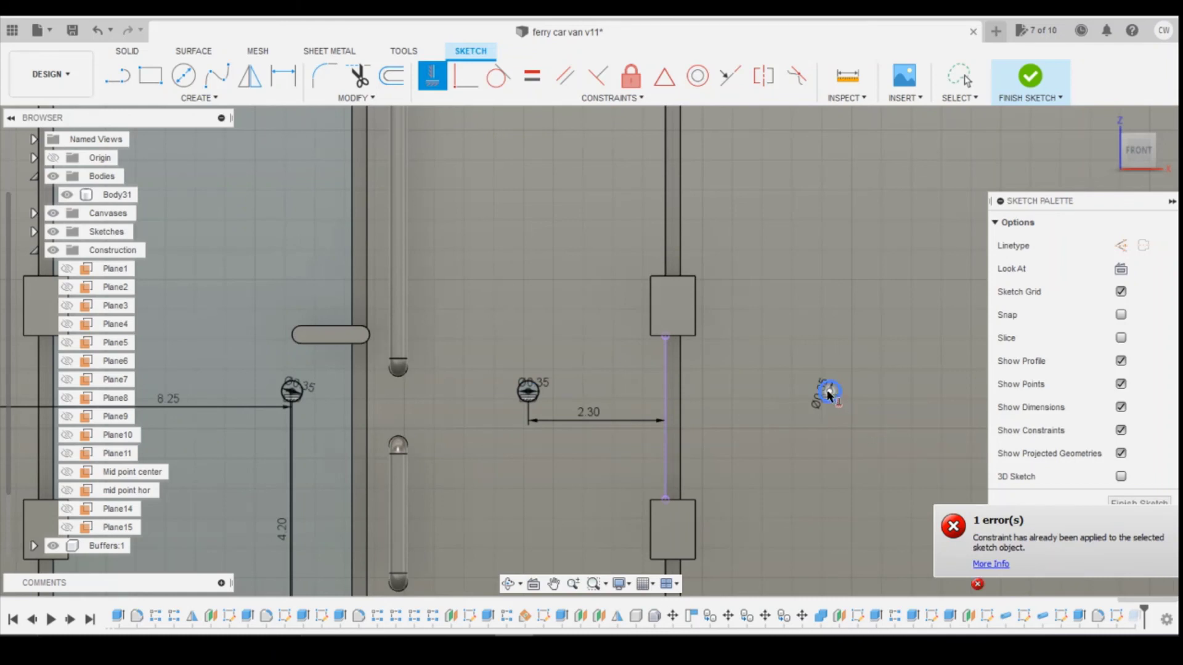
{"action": "left_click", "coordinate": [291, 391]}
{"action": "scroll", "coordinate": [813, 447], "scroll_direction": "down", "scroll_amount": 2}
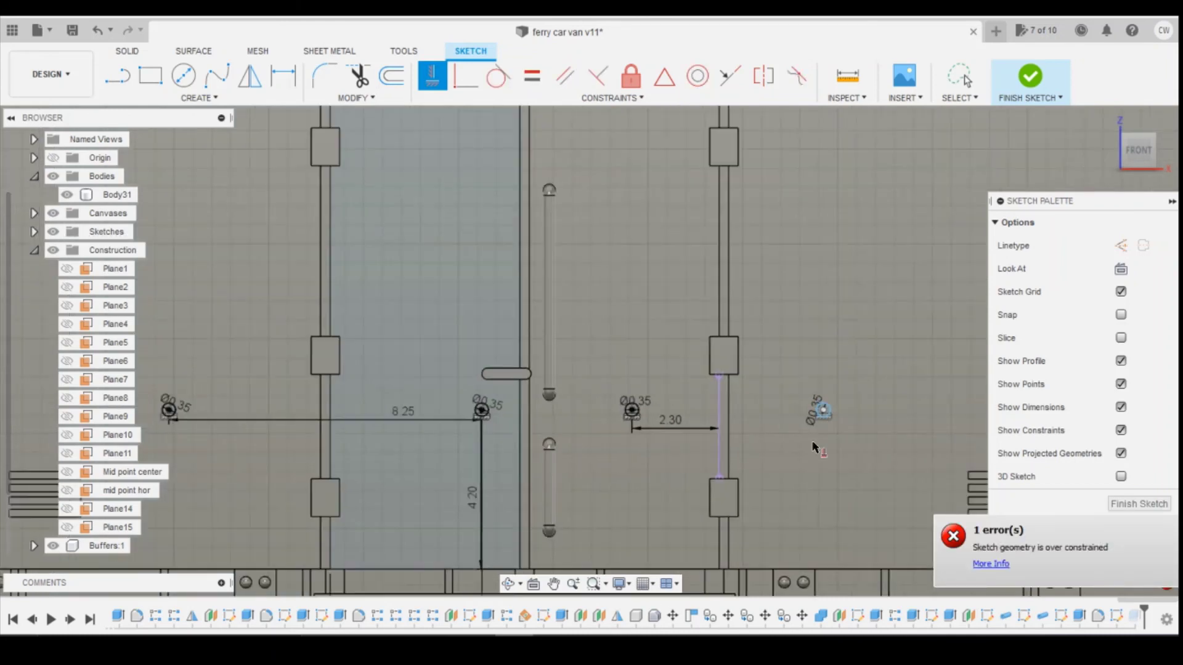
{"action": "key", "text": "Escape"}
Step: Set the distance between the right-hand door circle and the van-side circle beside it to 4.6+0.25 mm and finish the sketch
{"action": "scroll", "coordinate": [764, 456], "scroll_direction": "up", "scroll_amount": 2}
{"action": "key", "text": "d"}
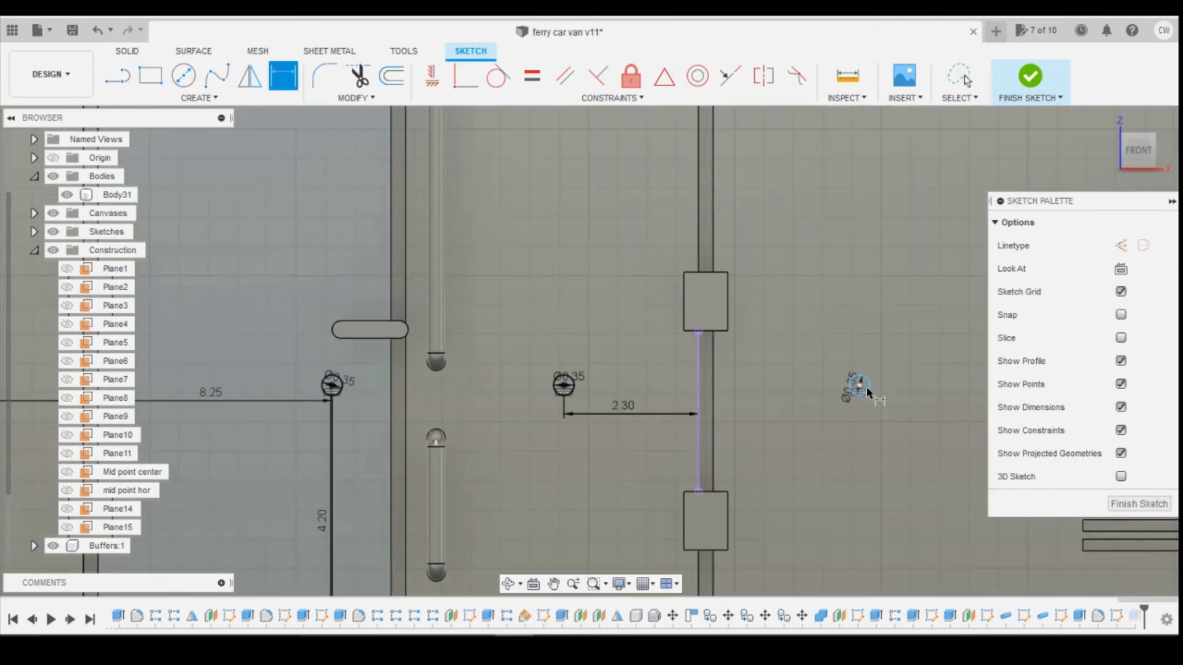
{"action": "left_click", "coordinate": [859, 386]}
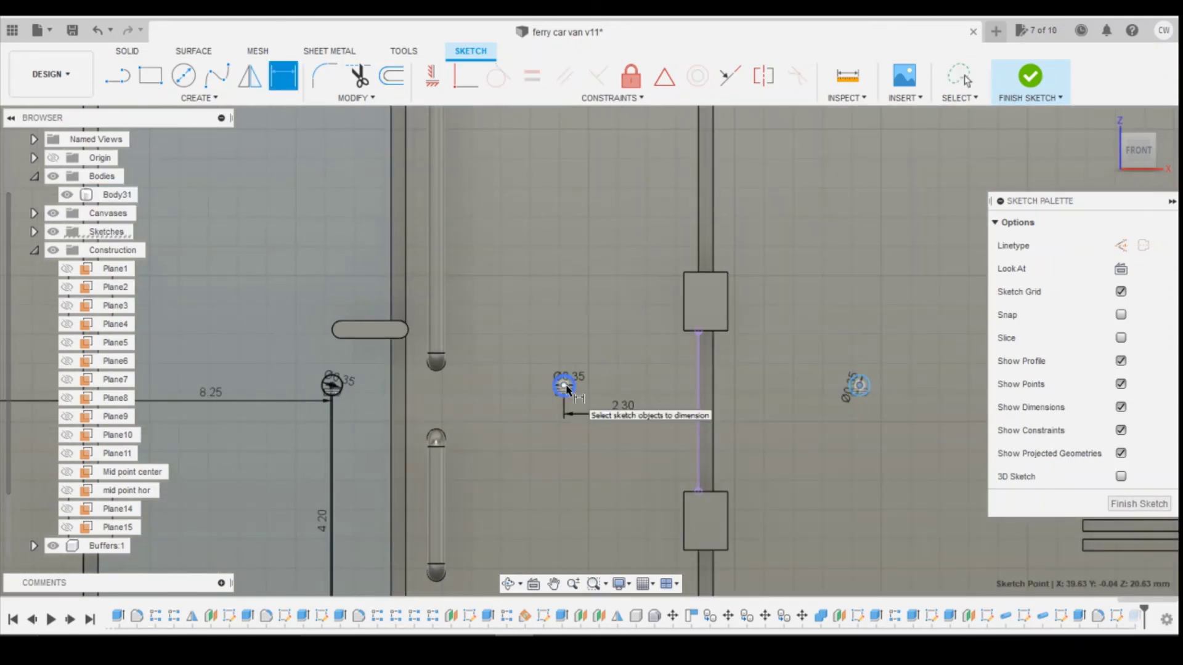
{"action": "left_click", "coordinate": [564, 386]}
{"action": "left_click", "coordinate": [770, 412]}
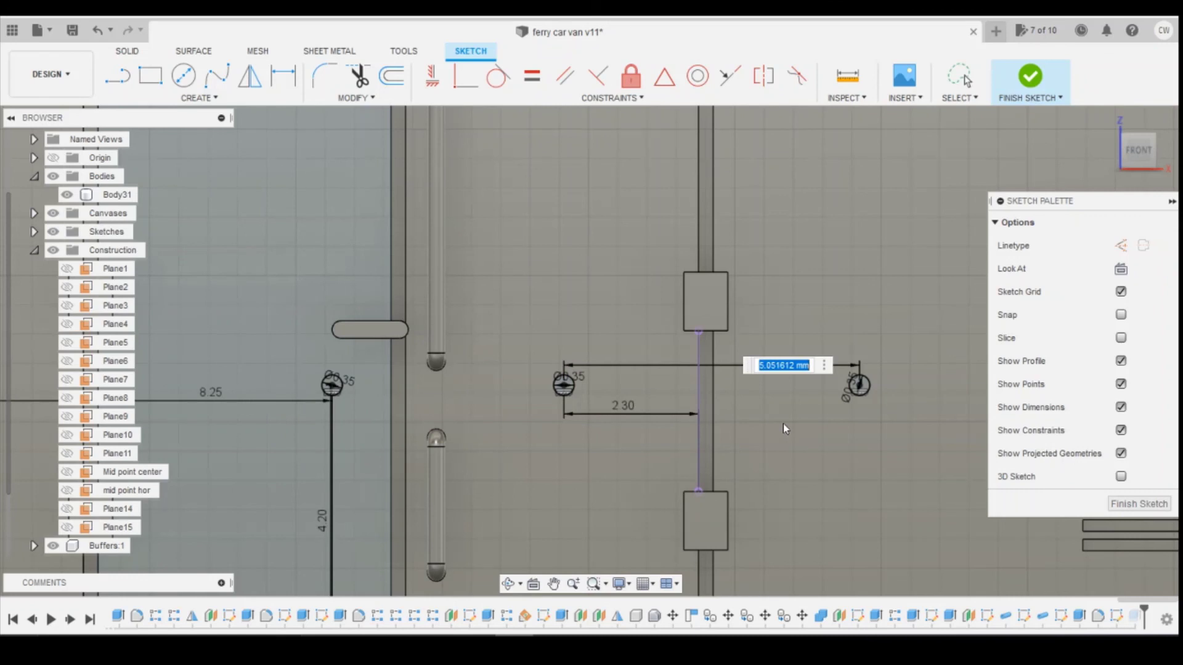
{"action": "type", "text": "4.6"}
{"action": "type", "text": "+0.25"}
{"action": "key", "text": "Return"}
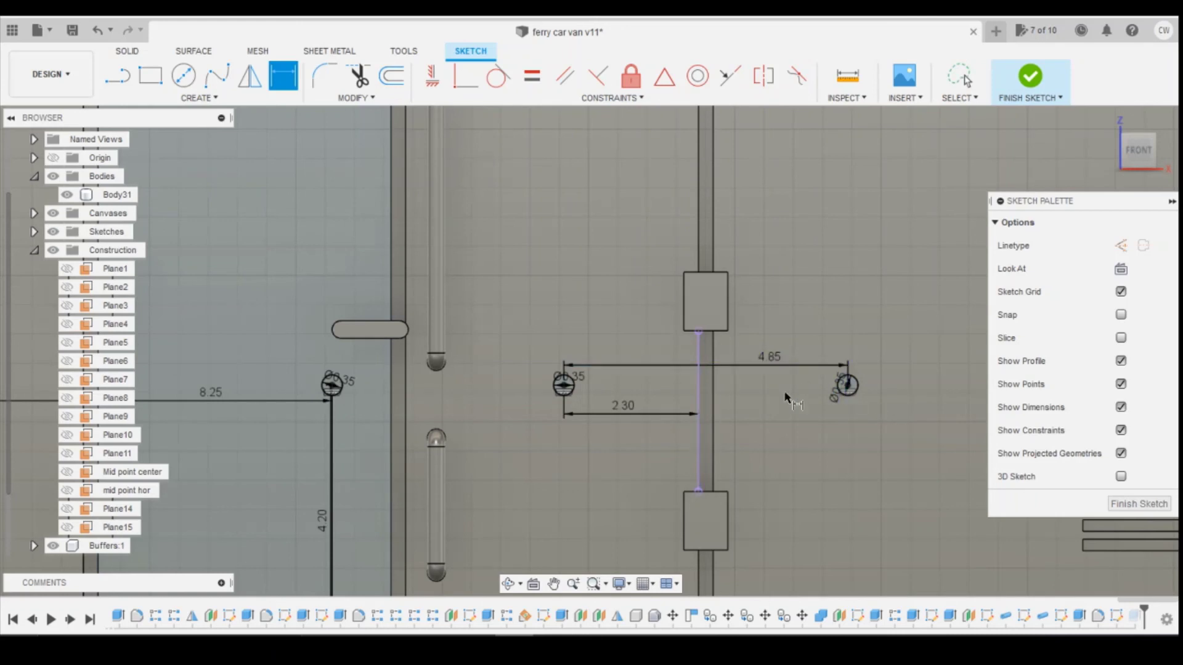
{"action": "scroll", "coordinate": [830, 421], "scroll_direction": "down", "scroll_amount": 3}
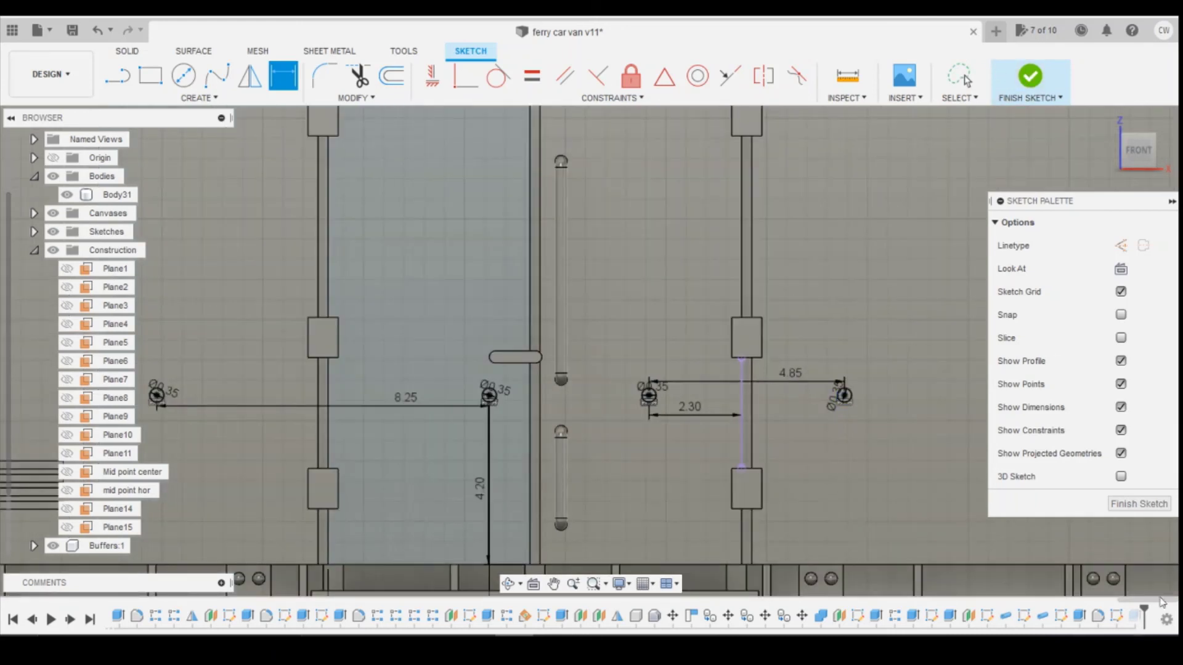
{"action": "left_click", "coordinate": [1018, 89]}
Step: Edit the 0.3 mm circle extrusion to include the right-hand door circle and the van-side circle beside it
{"action": "right_click", "coordinate": [1134, 616]}
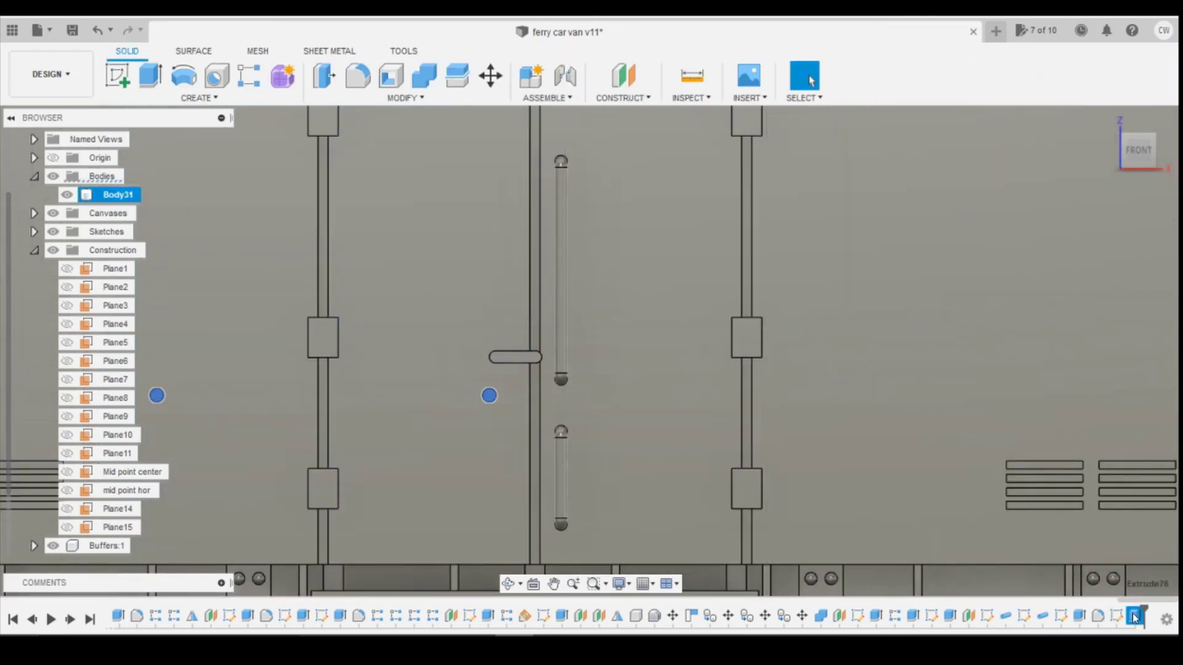
{"action": "left_click", "coordinate": [1092, 476]}
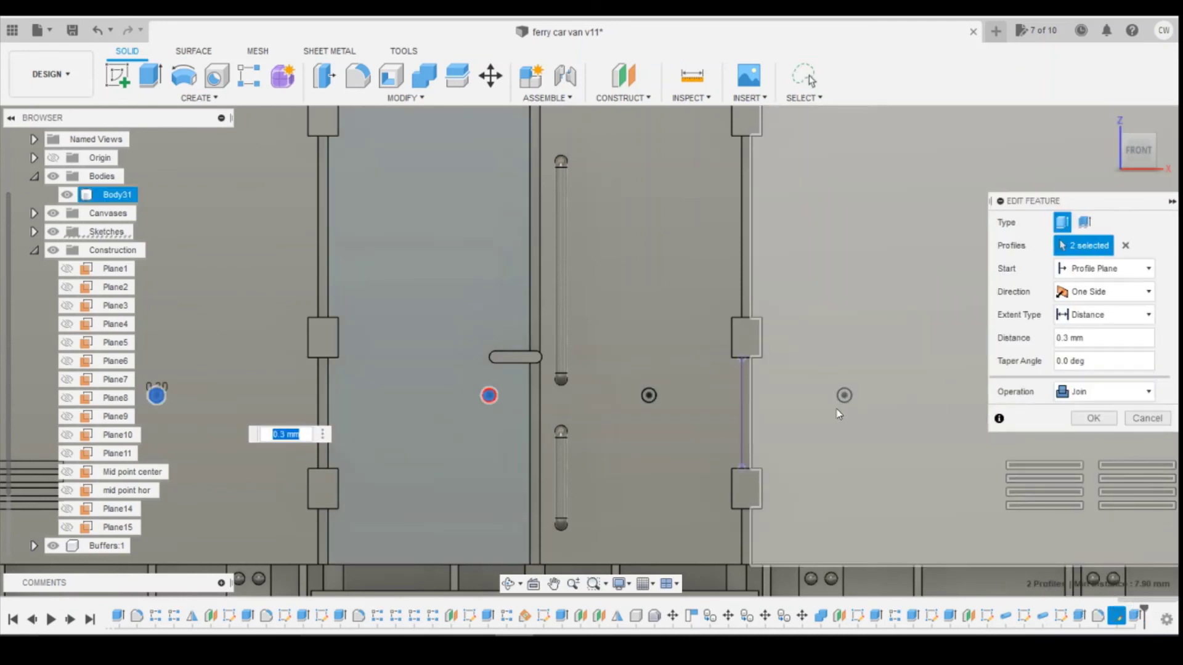
{"action": "scroll", "coordinate": [768, 383], "scroll_direction": "up", "scroll_amount": 5}
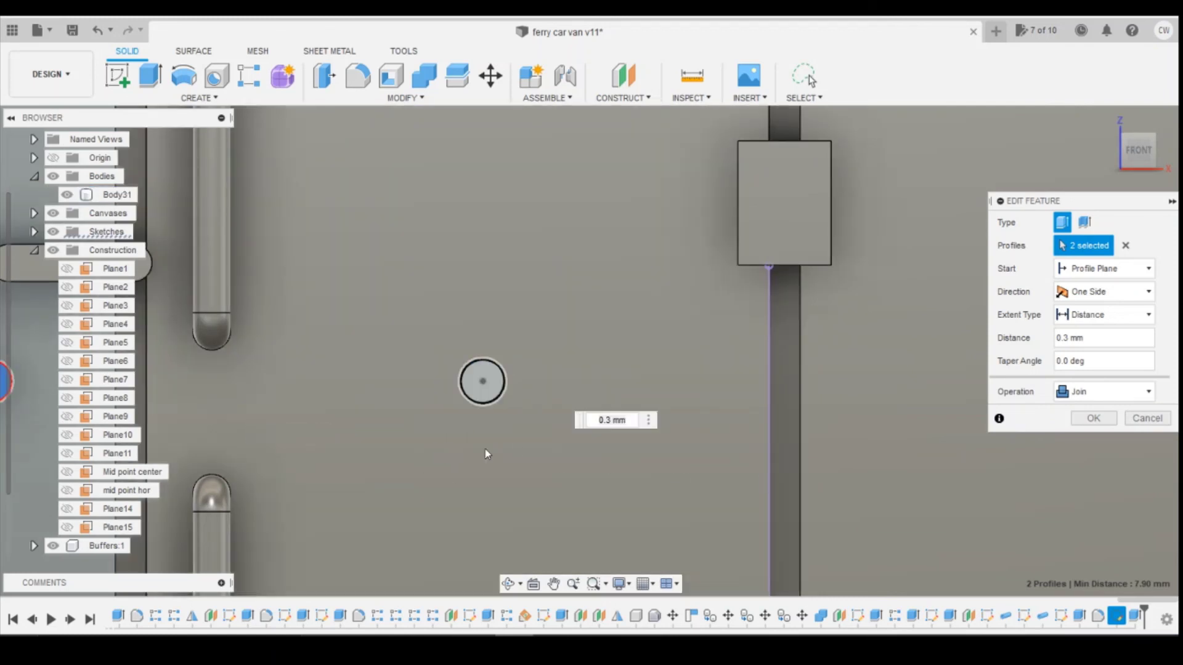
{"action": "scroll", "coordinate": [679, 444], "scroll_direction": "down", "scroll_amount": 5}
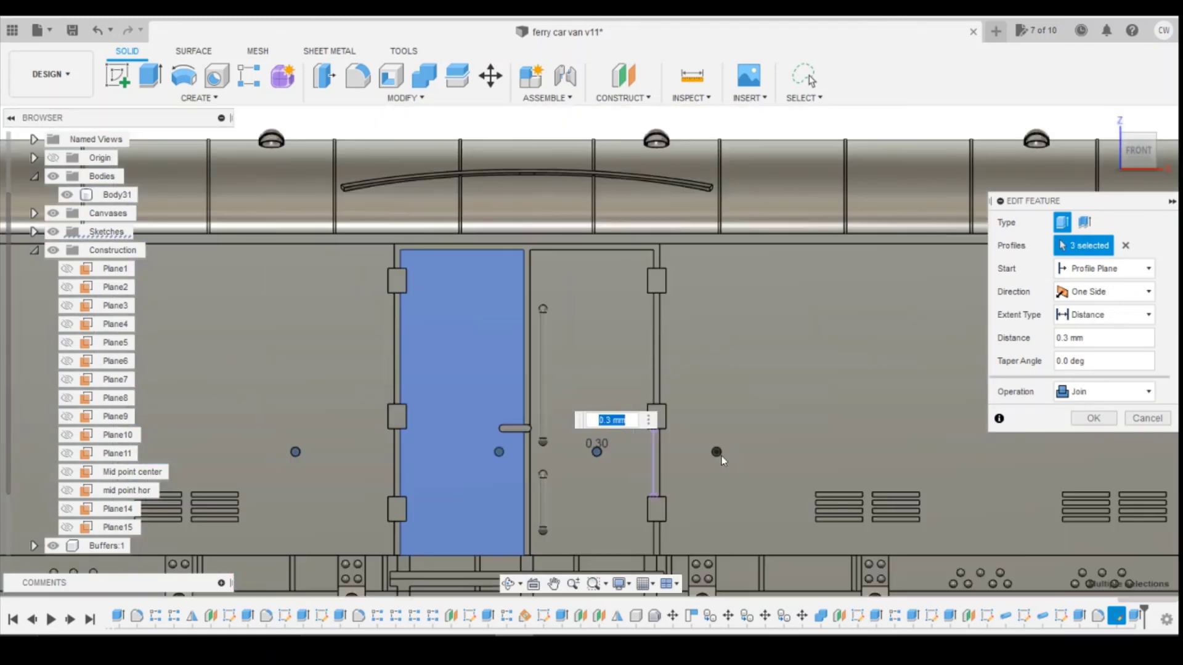
{"action": "scroll", "coordinate": [701, 452], "scroll_direction": "up", "scroll_amount": 6}
{"action": "left_click", "coordinate": [703, 436]}
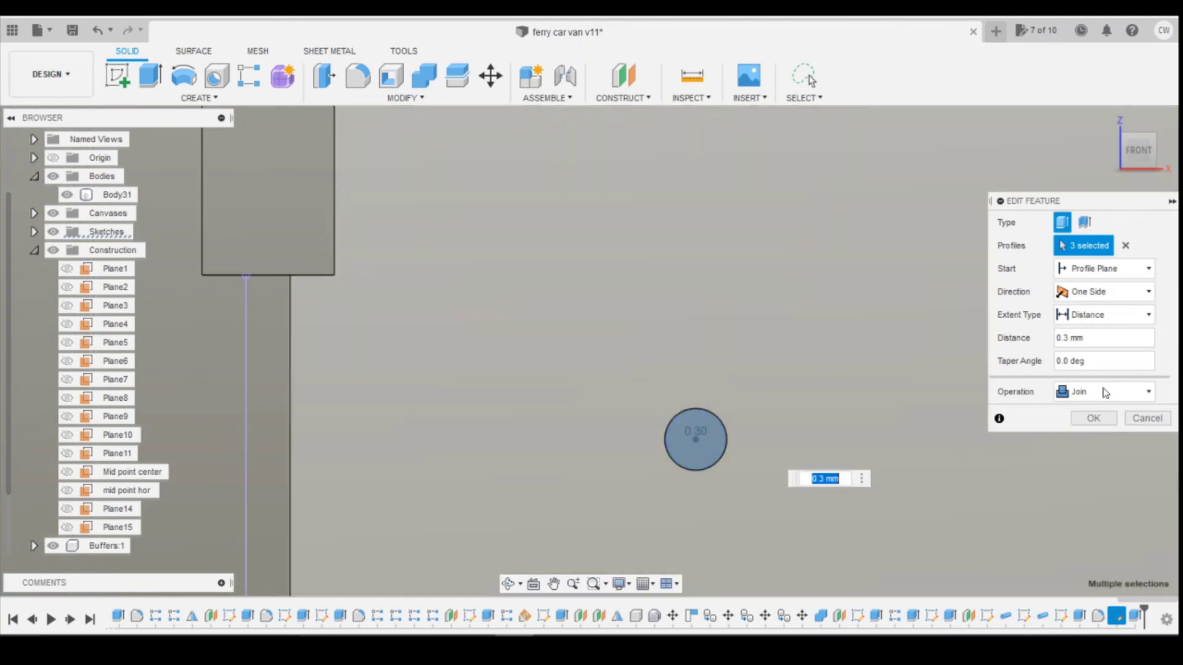
{"action": "left_click", "coordinate": [1090, 420]}
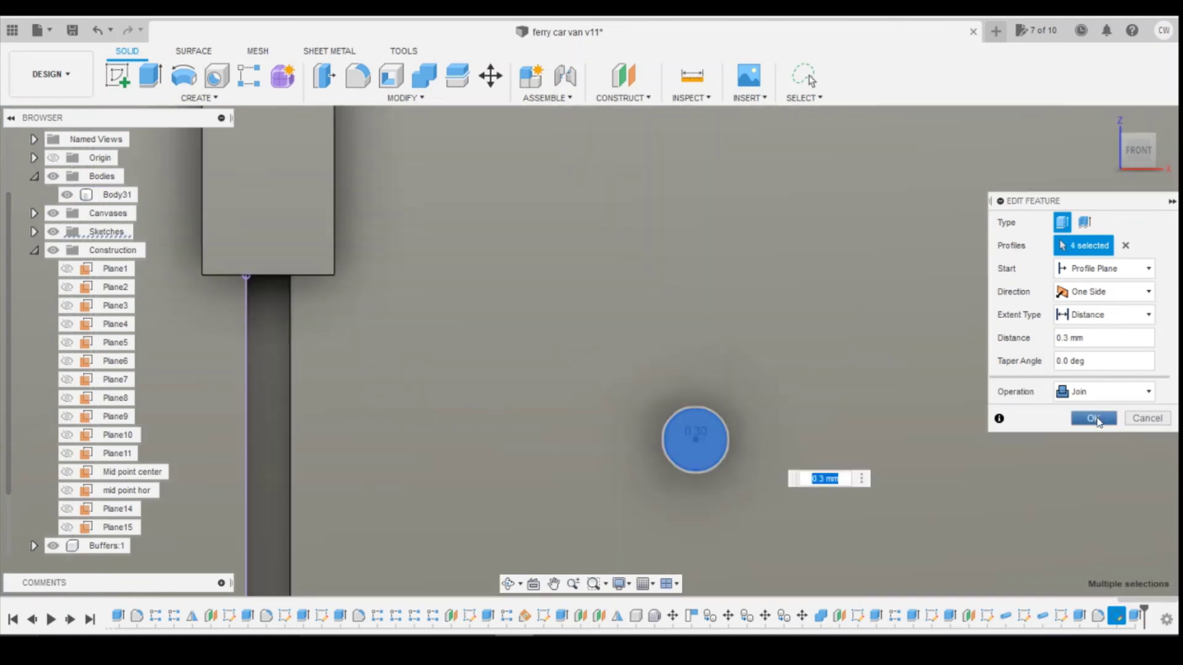
{"action": "scroll", "coordinate": [932, 487], "scroll_direction": "down", "scroll_amount": 8}
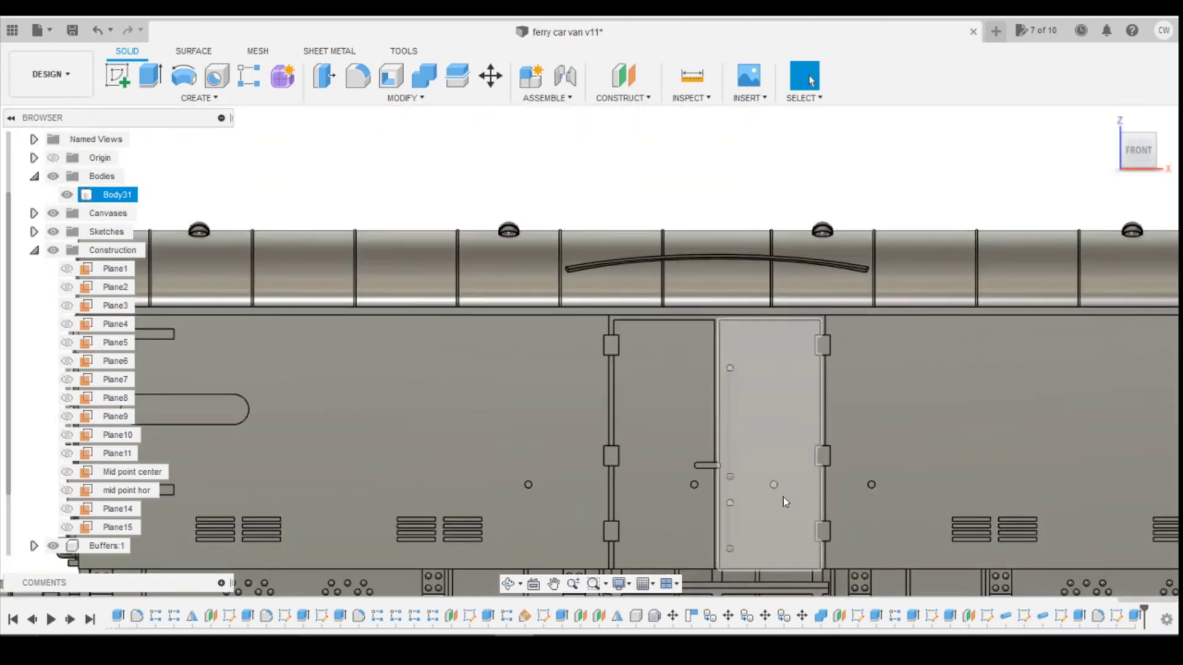
{"action": "scroll", "coordinate": [795, 490], "scroll_direction": "down", "scroll_amount": 3}
{"action": "left_click", "coordinate": [1115, 169]}
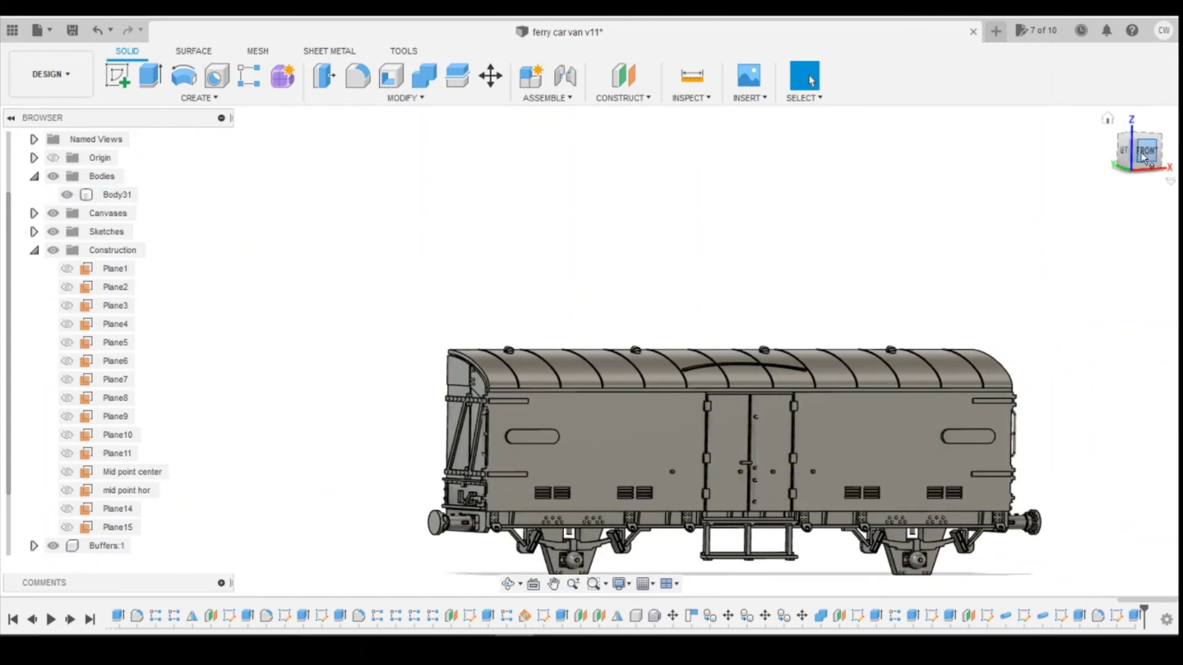
{"action": "left_click", "coordinate": [1131, 133]}
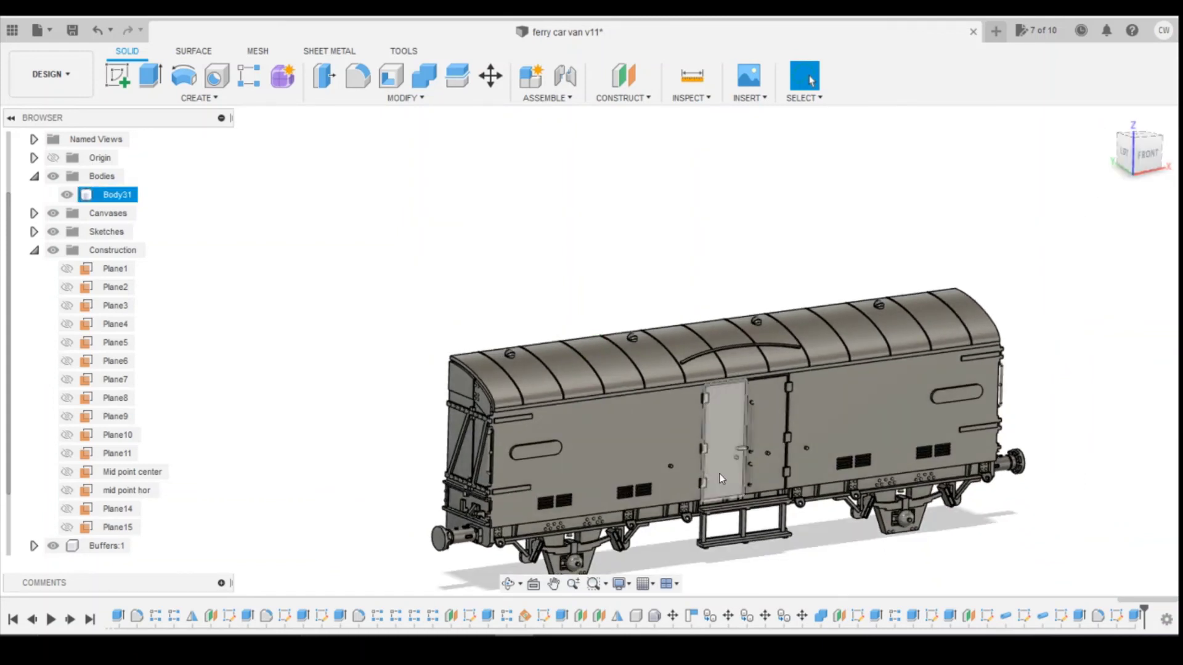